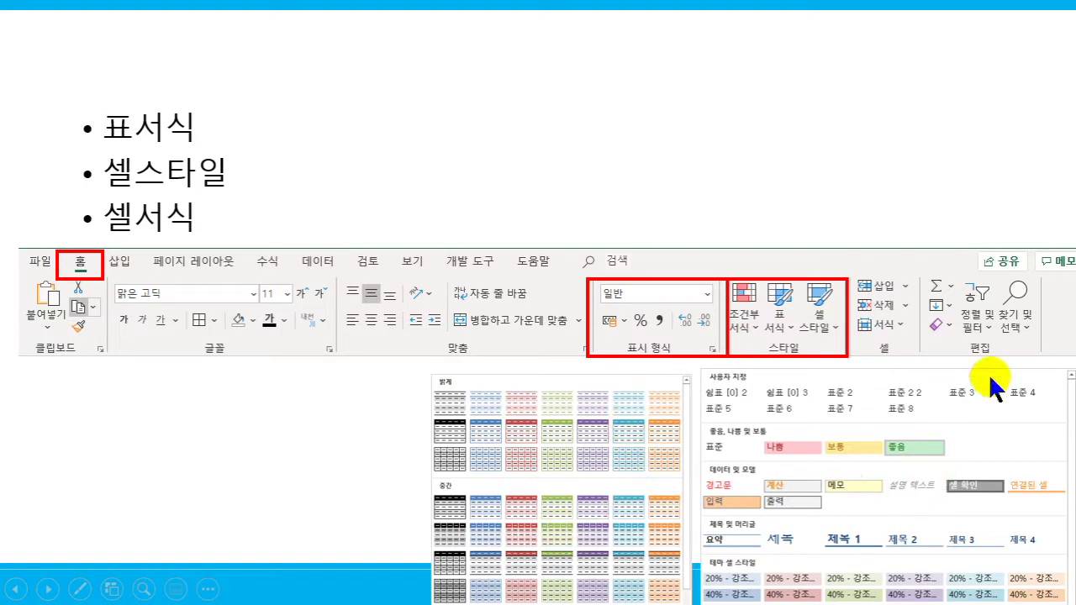
{"action": "left_click", "coordinate": [363, 494]}
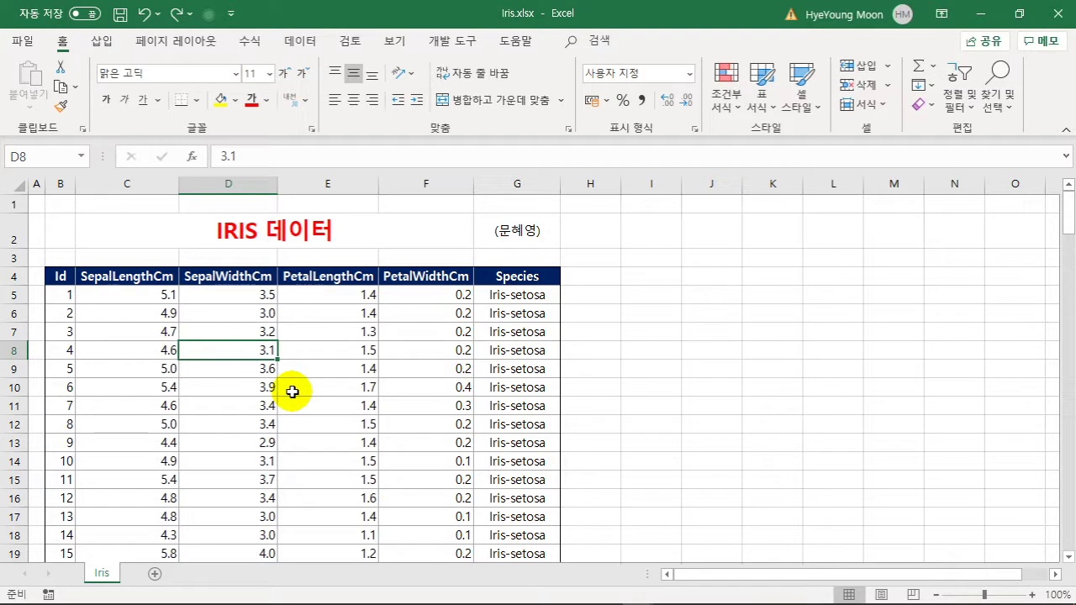
{"action": "left_click", "coordinate": [333, 385]}
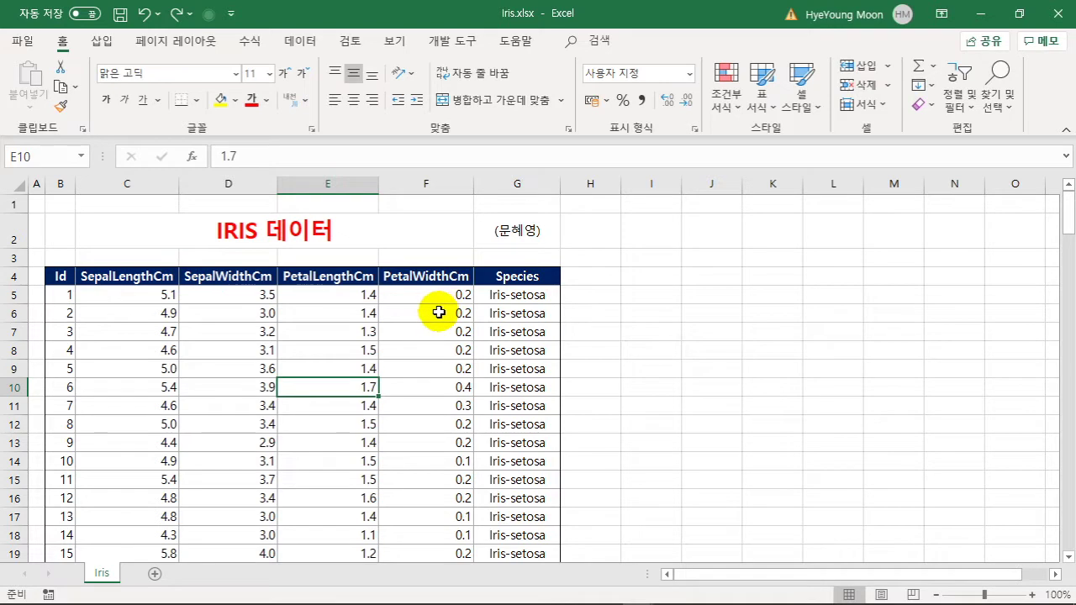
Show two decimal places for all sepal and petal measurements in C5:F154.
{"action": "left_click", "coordinate": [145, 297]}
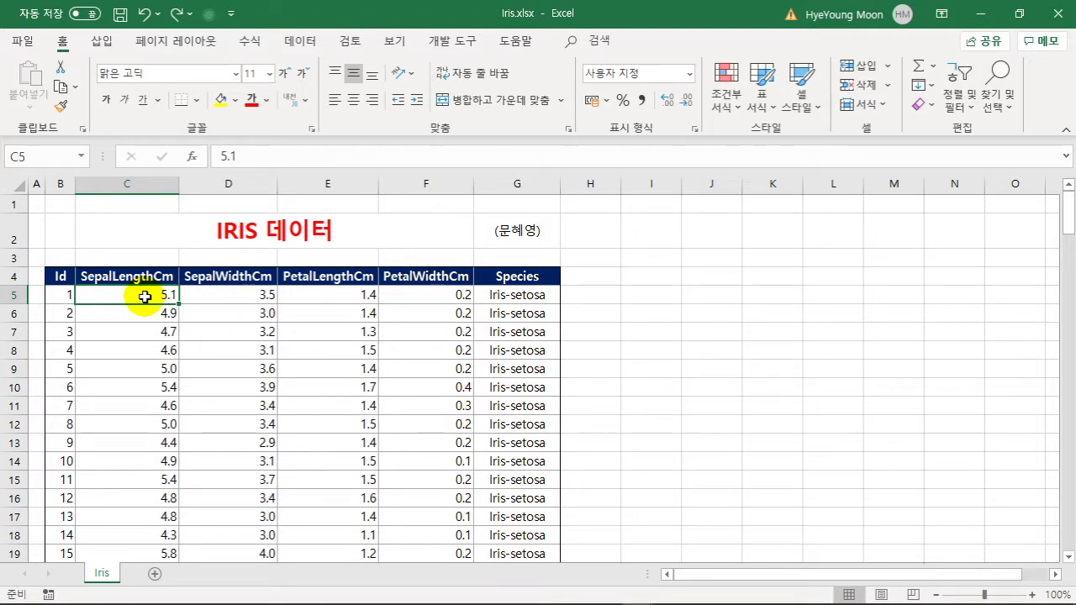
{"action": "left_click_drag", "start_coordinate": [144, 297], "coordinate": [402, 293]}
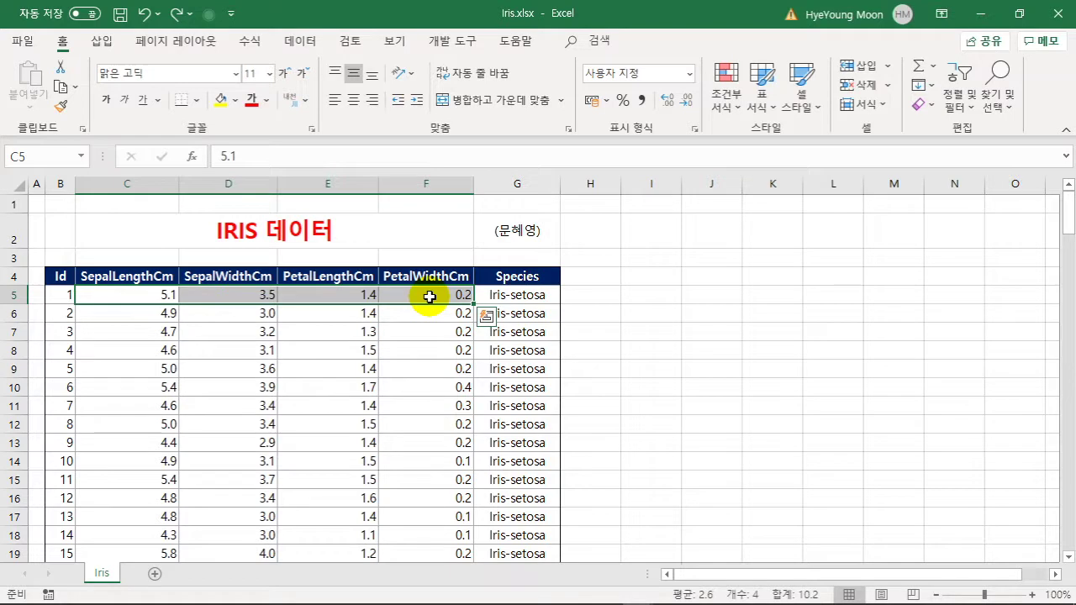
{"action": "key", "text": "ctrl+shift+Down"}
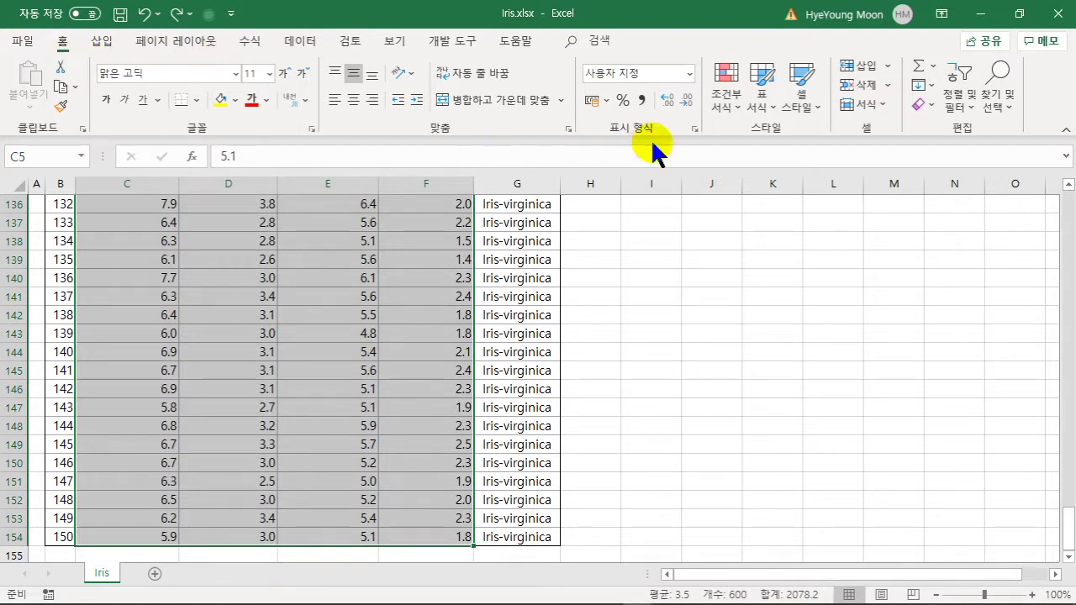
{"action": "left_click", "coordinate": [665, 98]}
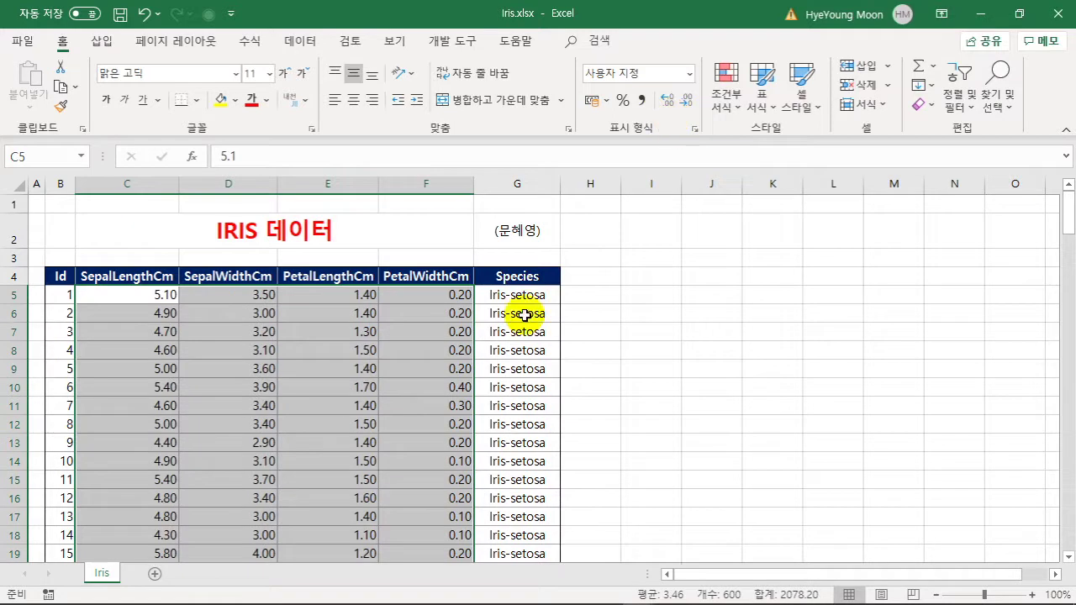
Format the selected measurements with the Number category (숫자) at 2 decimal places.
{"action": "right_click", "coordinate": [301, 347]}
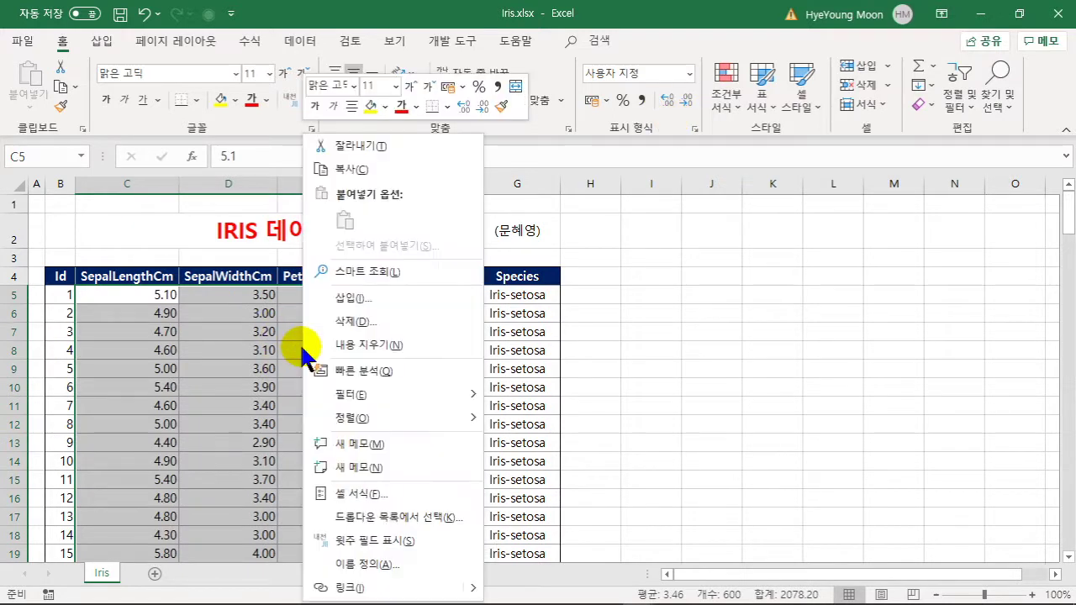
{"action": "left_click", "coordinate": [362, 493]}
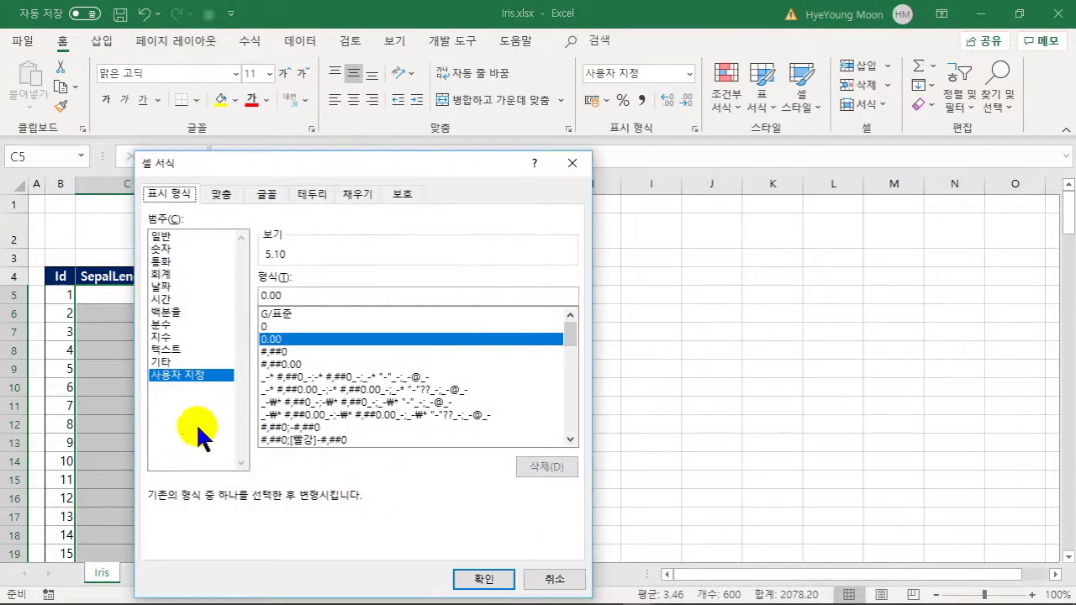
{"action": "left_click", "coordinate": [179, 251]}
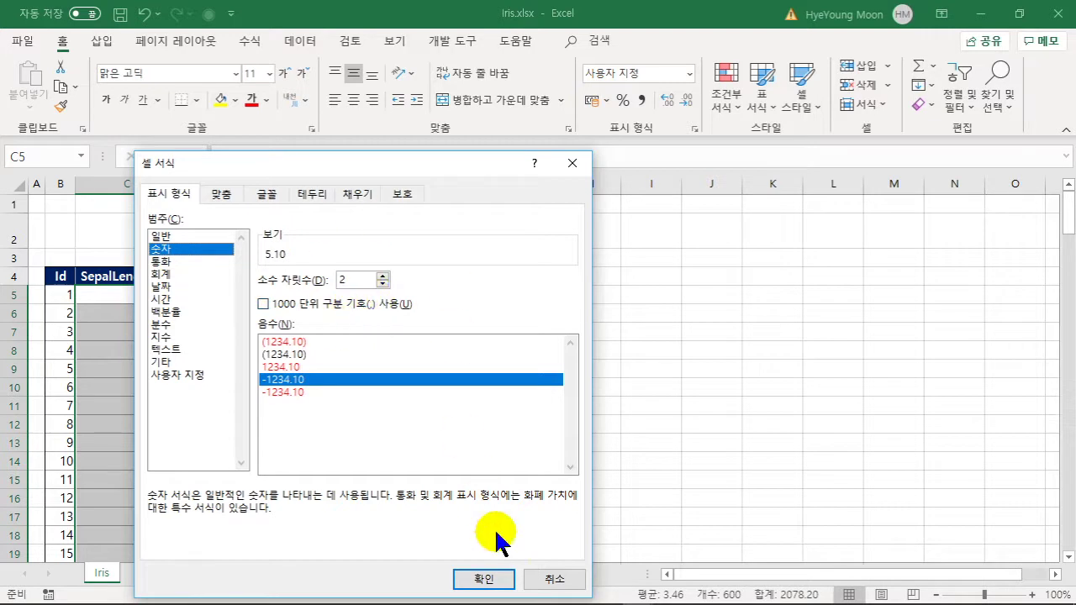
{"action": "key", "text": "Return"}
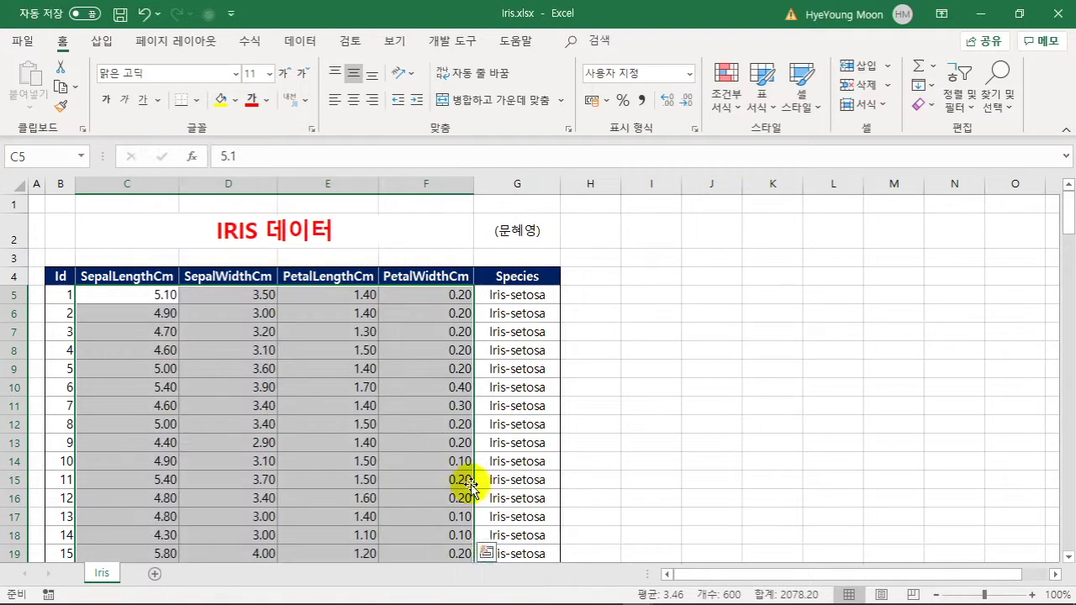
Clear all Id values below the first record, B6:B154.
{"action": "left_click", "coordinate": [56, 315]}
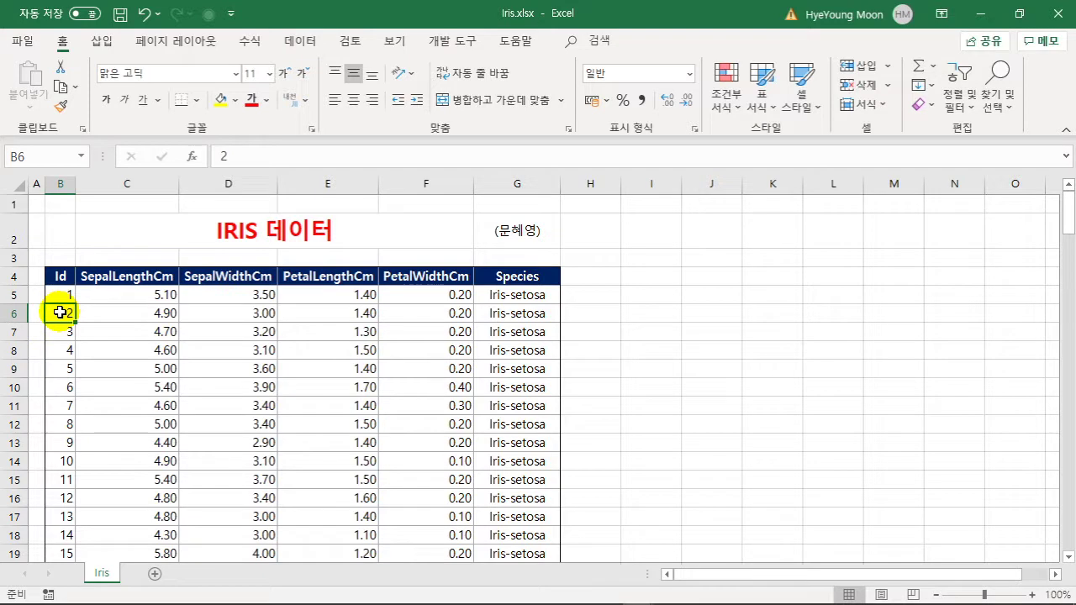
{"action": "key", "text": "ctrl+shift+Down"}
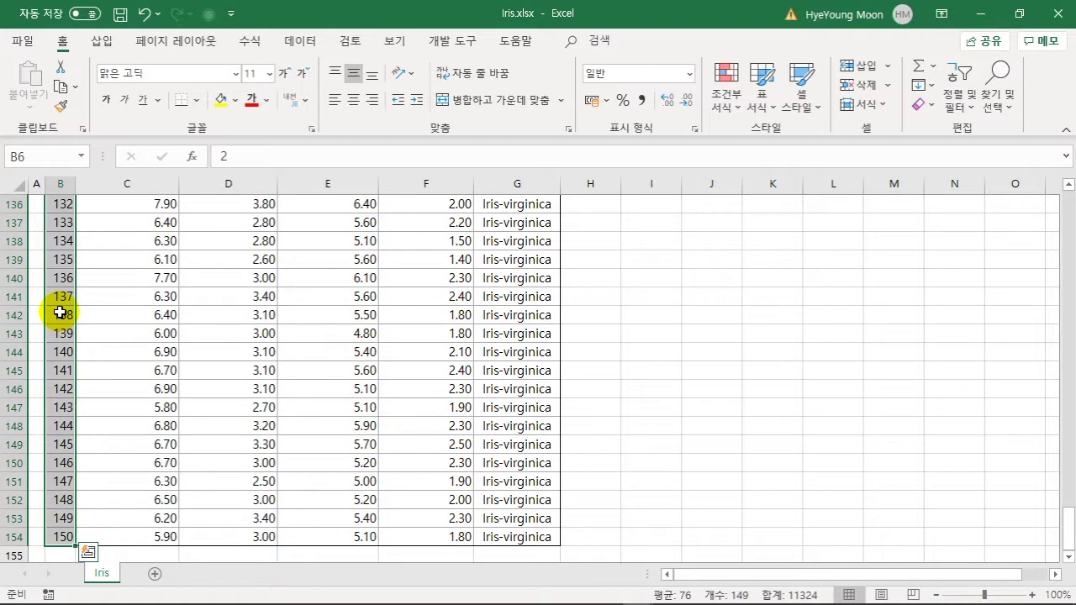
{"action": "key", "text": "Delete"}
{"action": "key", "text": "ctrl+BackSpace"}
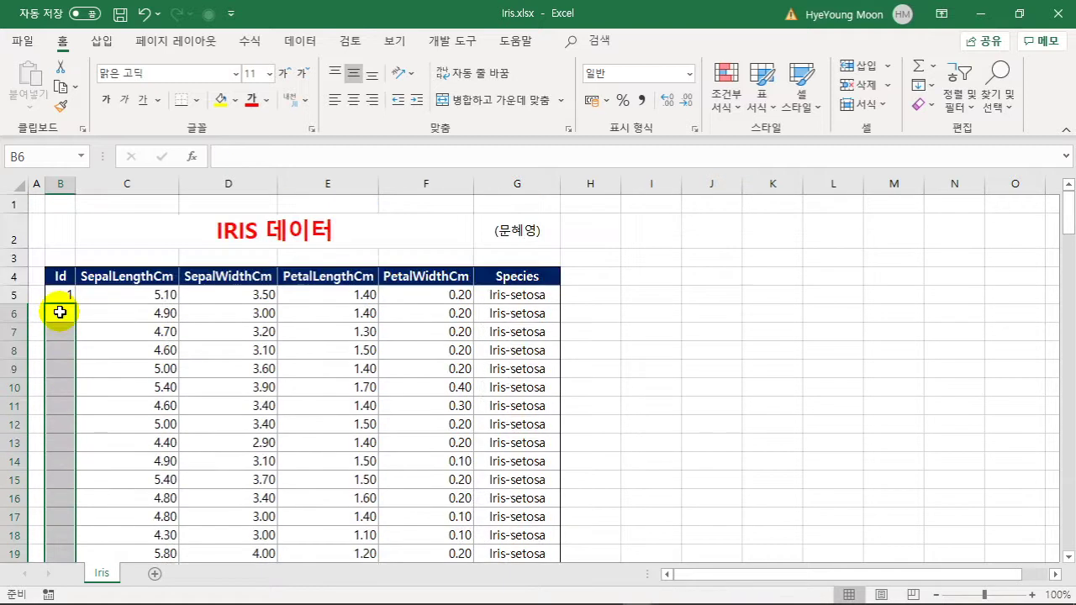
{"action": "left_click", "coordinate": [60, 315]}
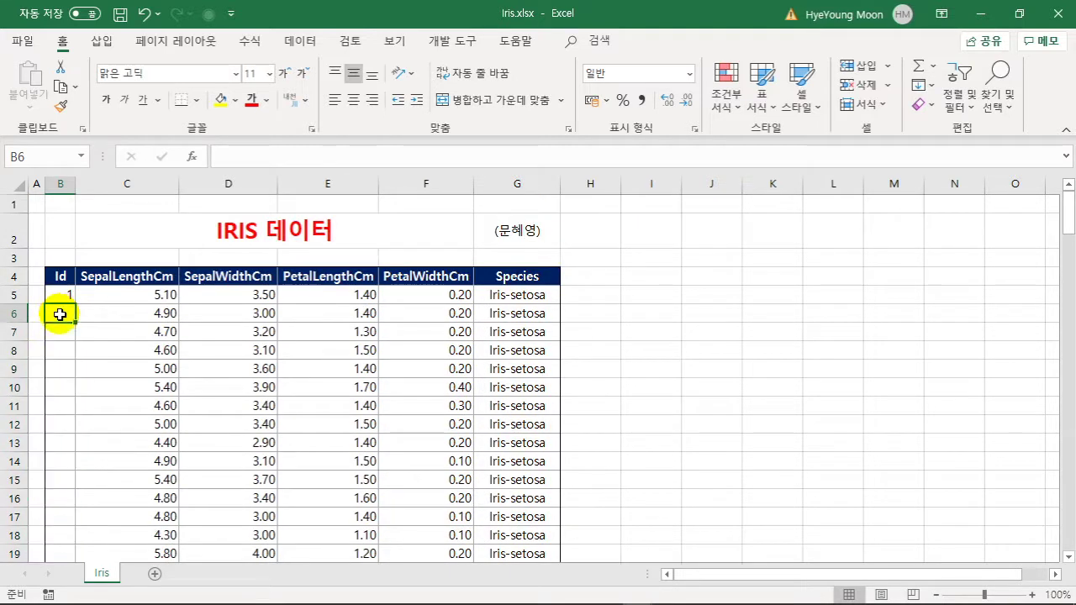
Refill the Id column from the 1 in B5 down to the last record as a consecutive number series.
{"action": "left_click", "coordinate": [112, 333]}
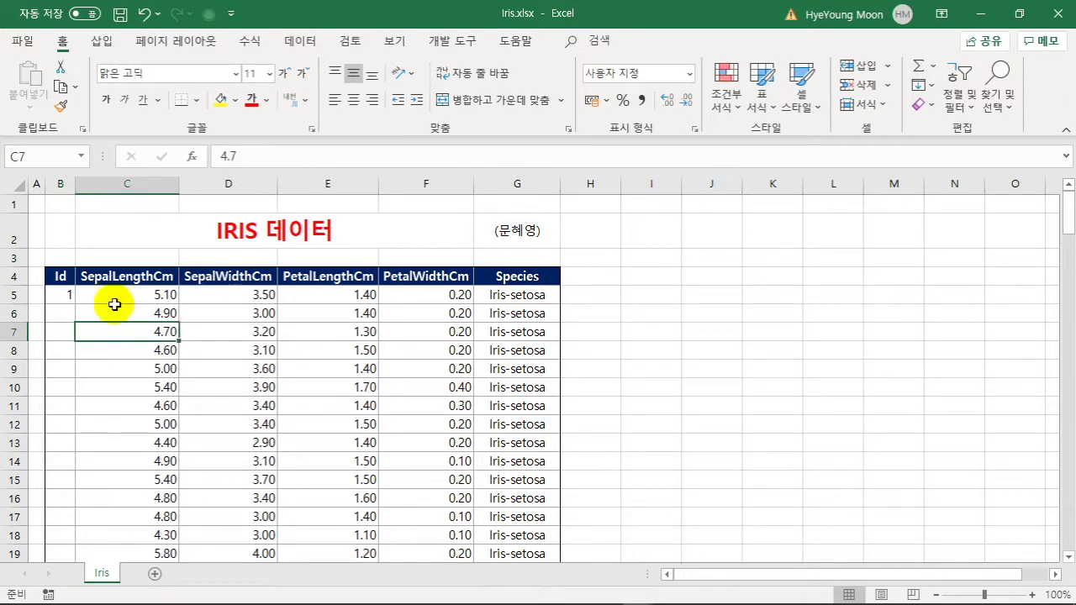
{"action": "left_click", "coordinate": [55, 296]}
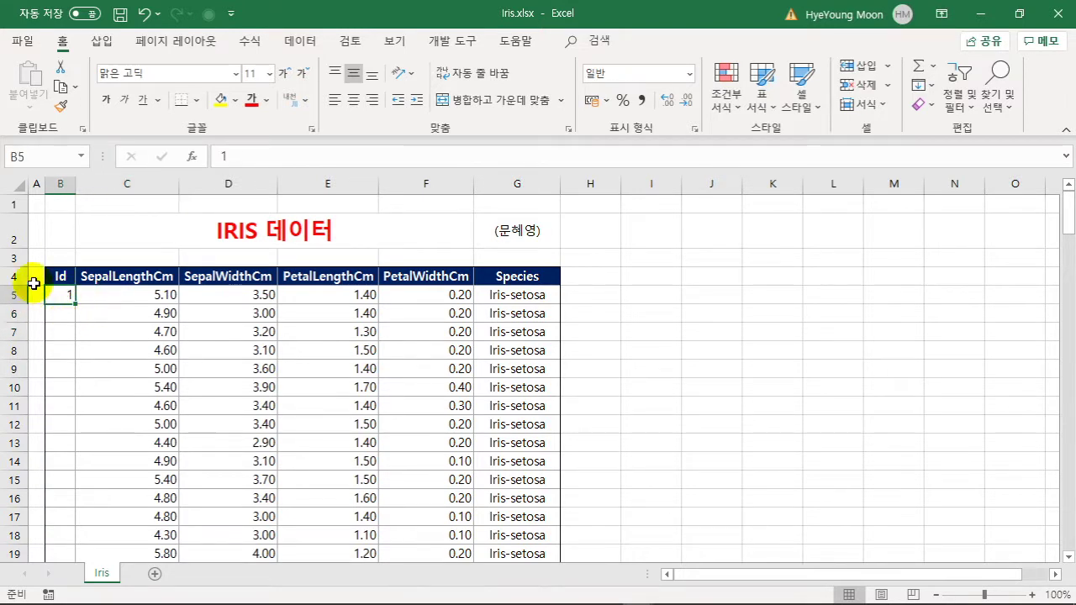
{"action": "double_click", "coordinate": [76, 304]}
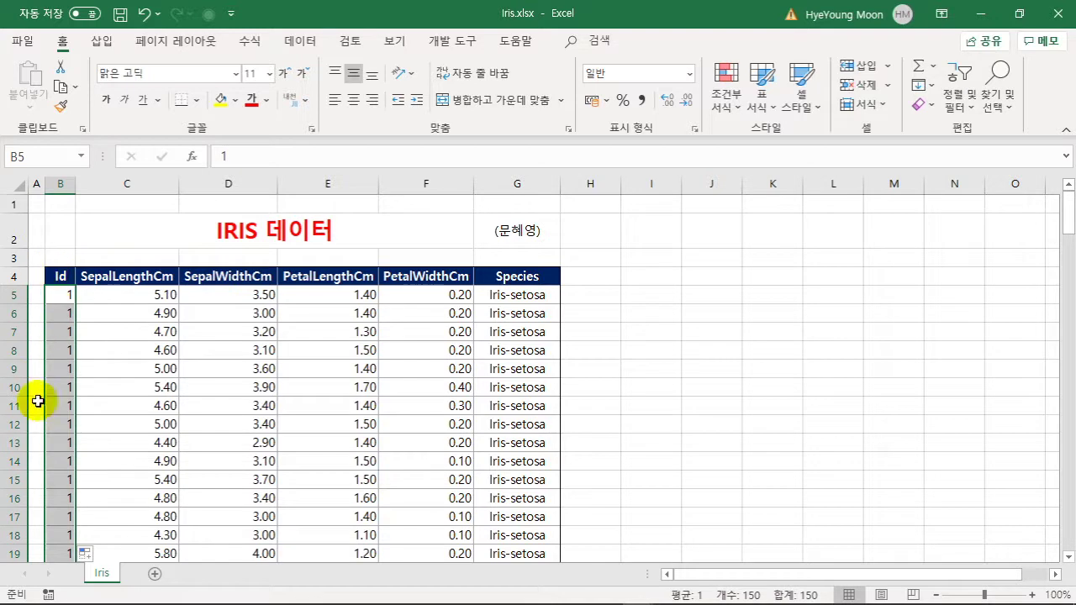
{"action": "left_click", "coordinate": [98, 554]}
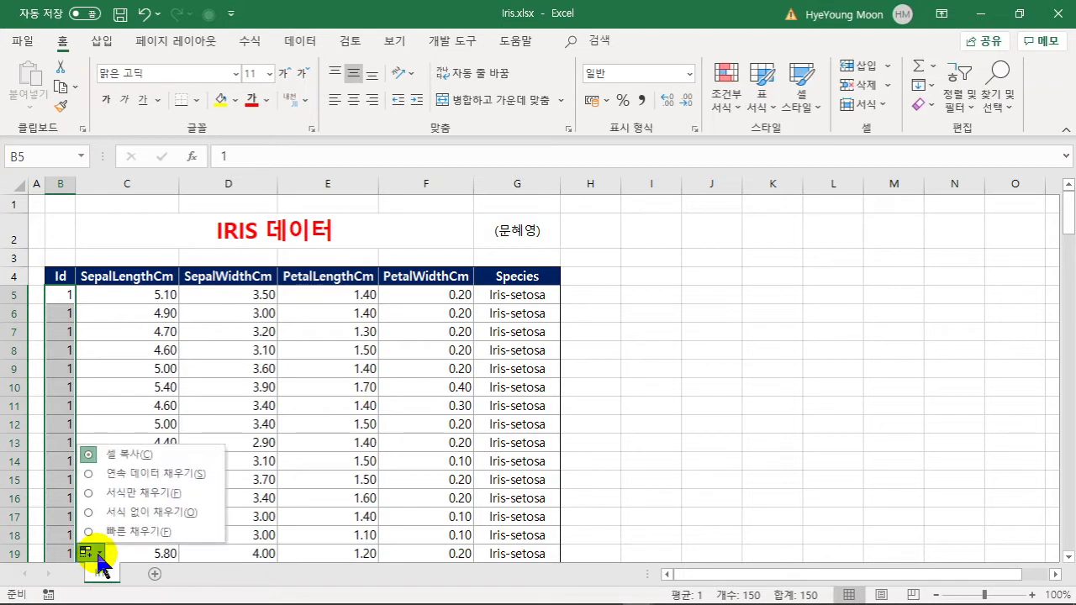
{"action": "left_click", "coordinate": [148, 475]}
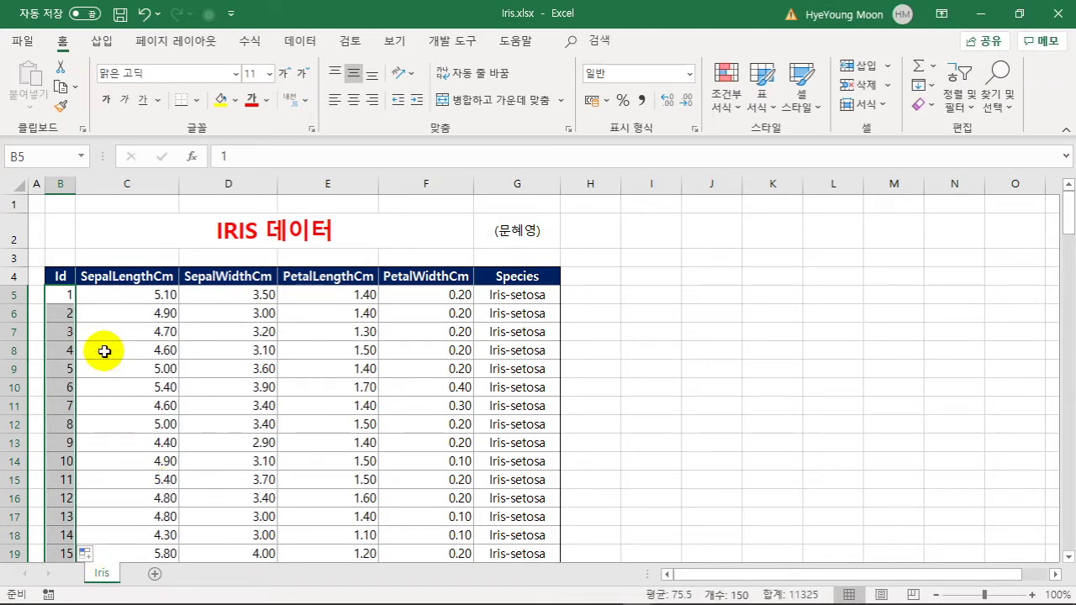
Format the iris data range B4:G154 as a table with headers, using the red light style with a solid header row.
{"action": "left_click", "coordinate": [138, 386]}
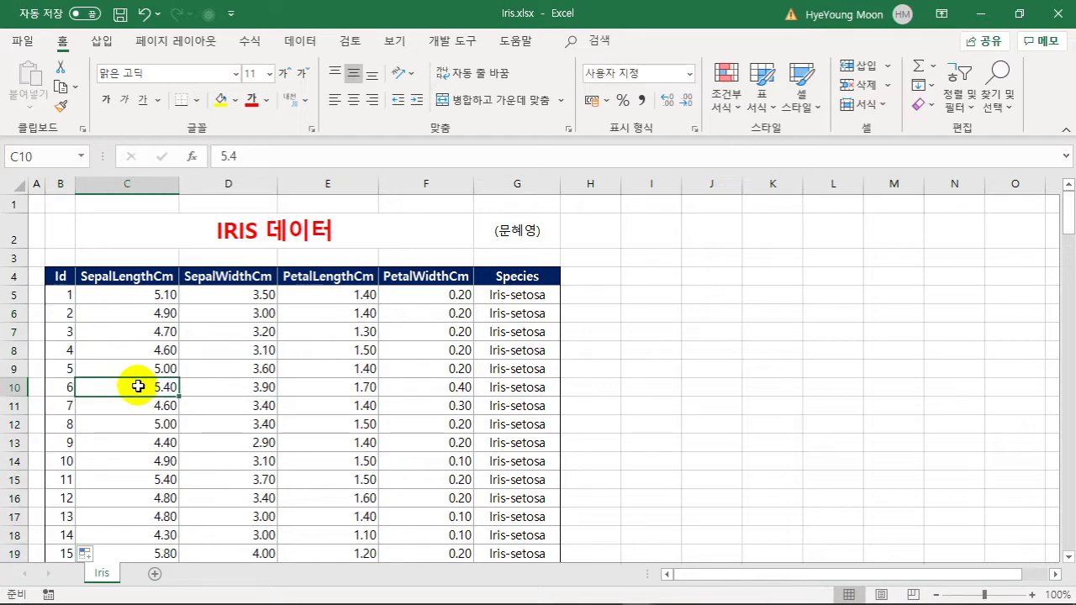
{"action": "left_click", "coordinate": [357, 383]}
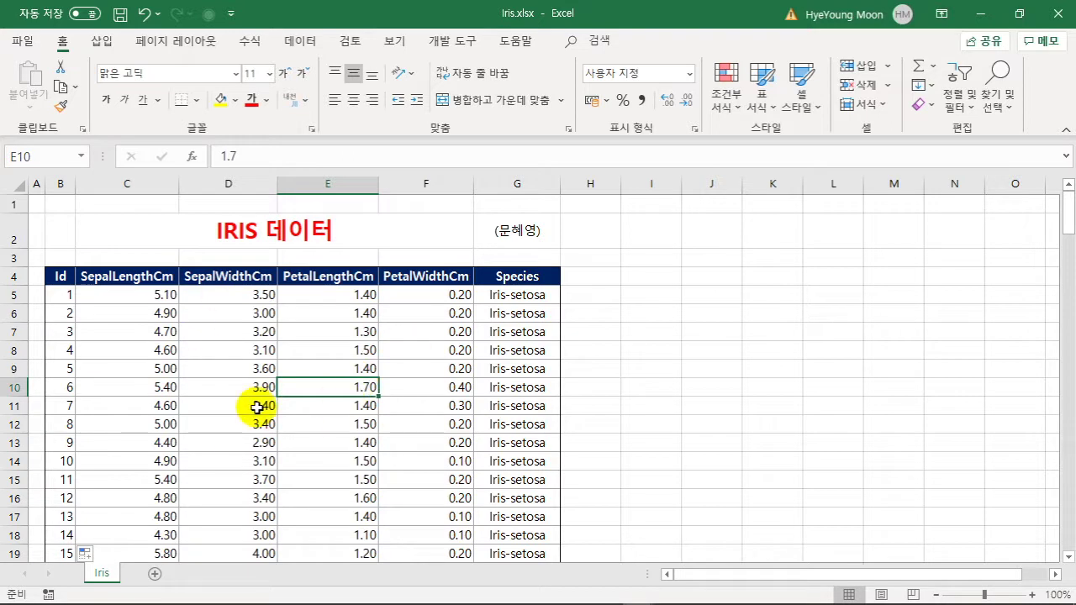
{"action": "left_click", "coordinate": [329, 424]}
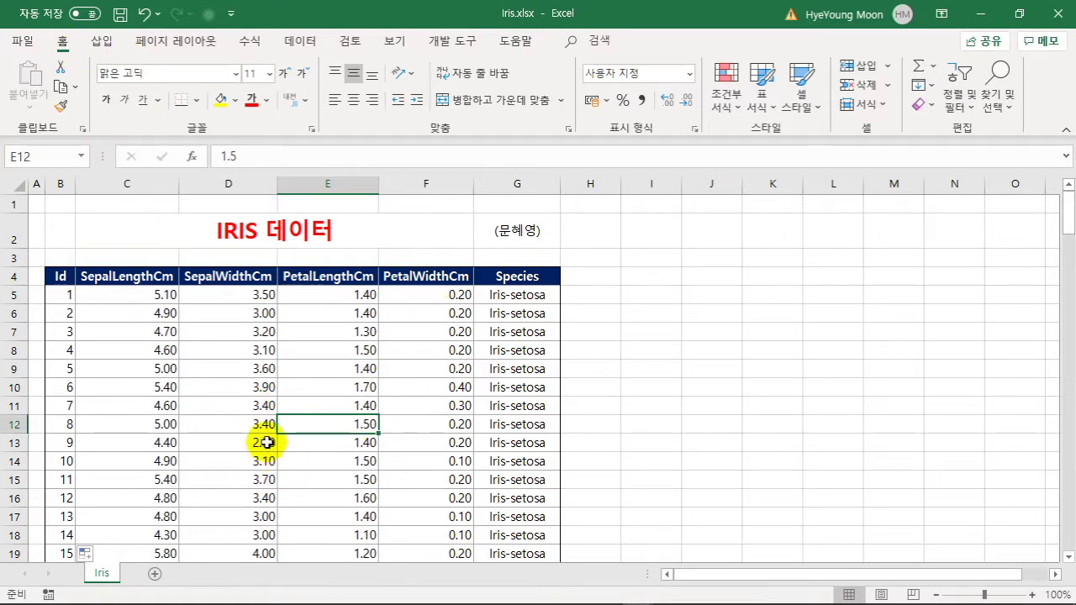
{"action": "left_click", "coordinate": [765, 106]}
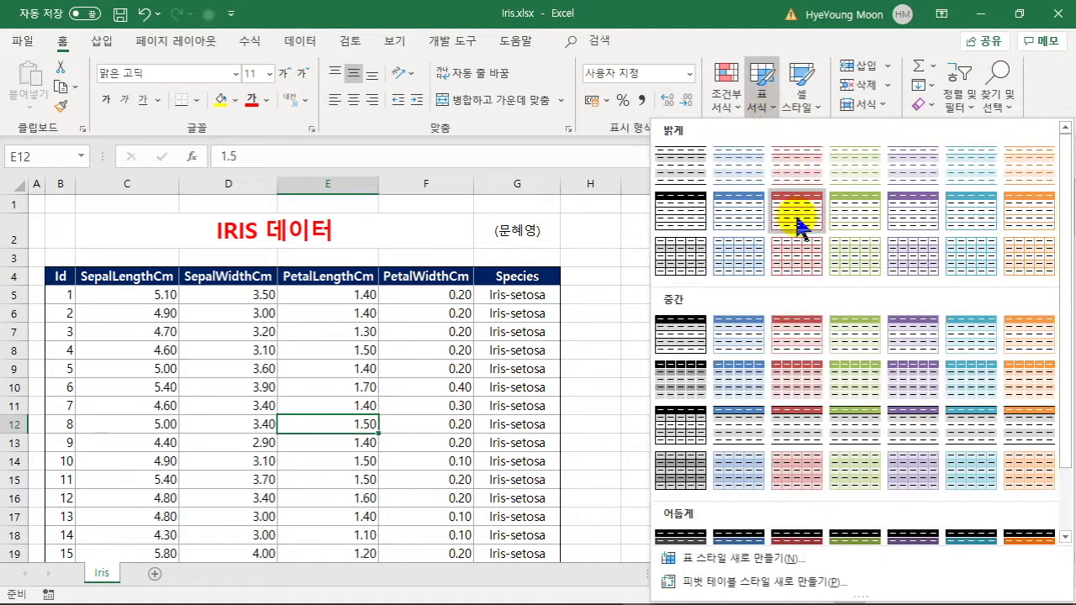
{"action": "left_click", "coordinate": [796, 215]}
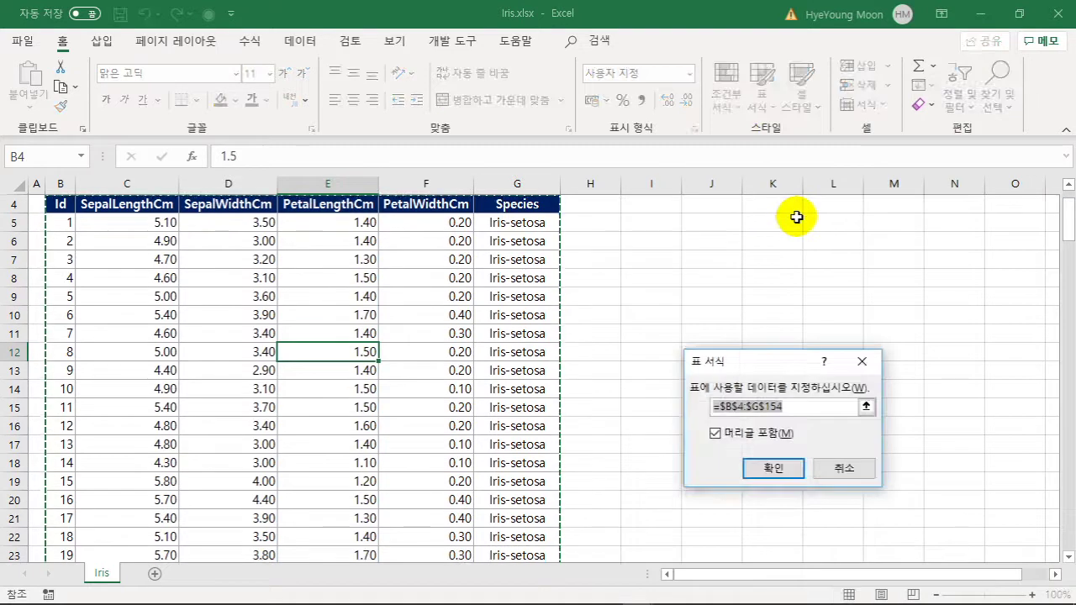
{"action": "left_click", "coordinate": [769, 474]}
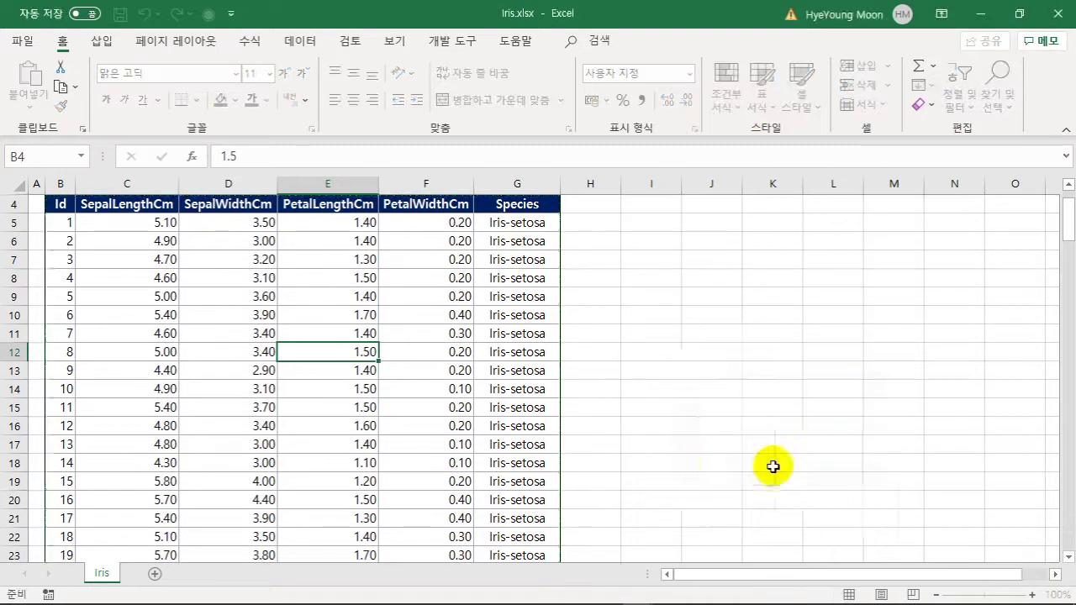
{"action": "scroll", "coordinate": [361, 336], "scroll_direction": "up", "scroll_amount": 1}
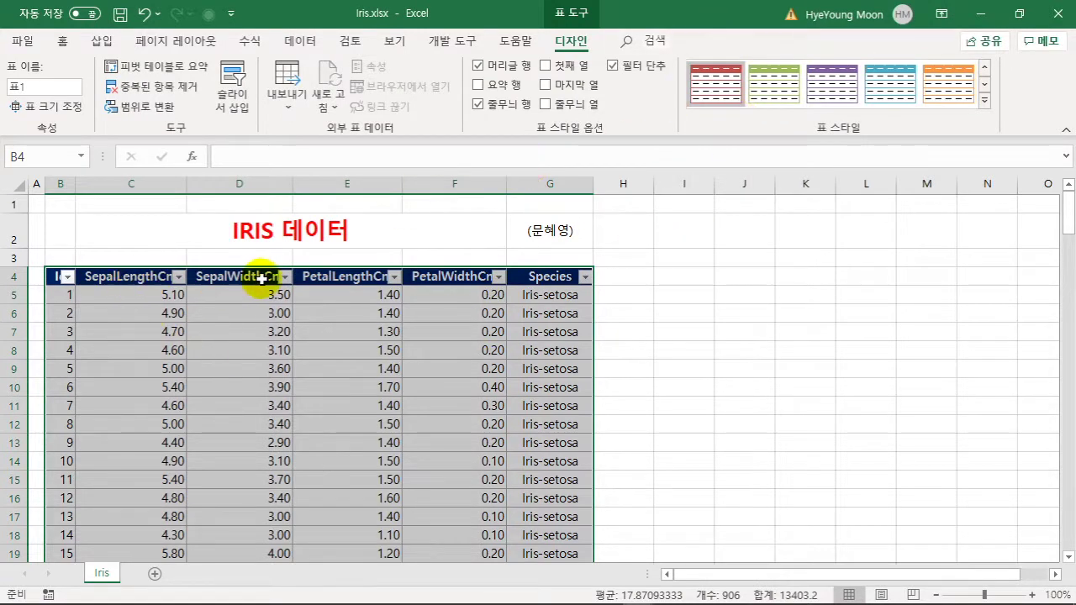
{"action": "left_click", "coordinate": [312, 313]}
{"action": "left_click", "coordinate": [190, 351]}
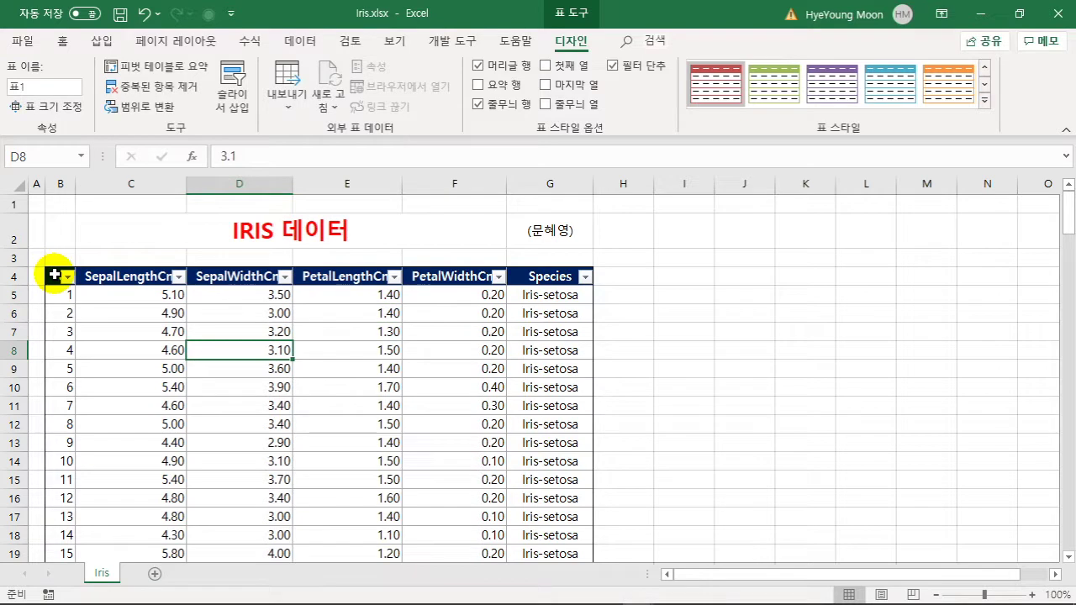
{"action": "left_click", "coordinate": [253, 405]}
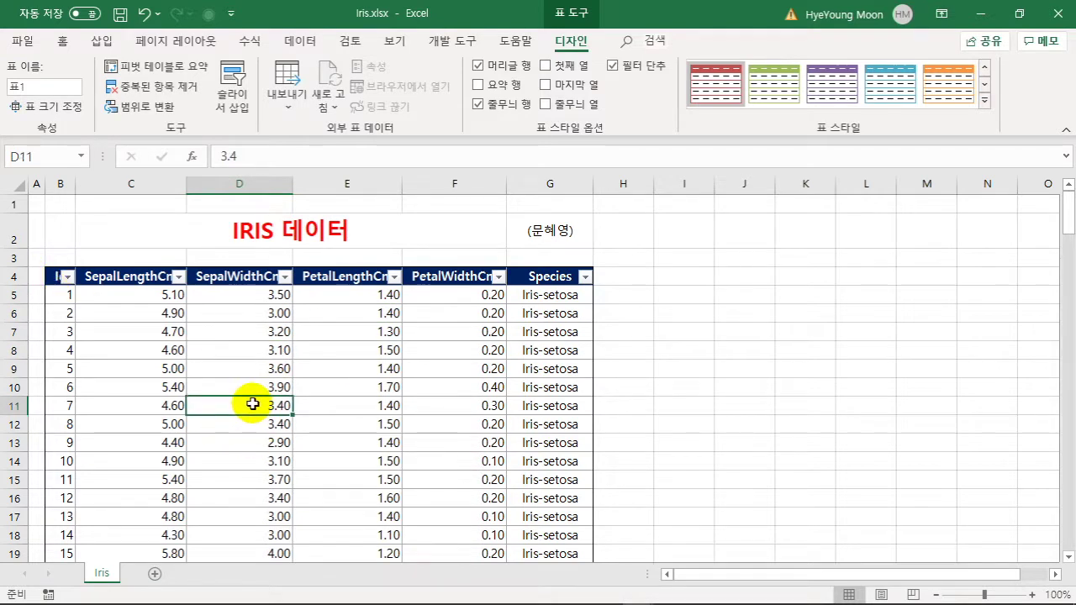
{"action": "key", "text": "ctrl+a"}
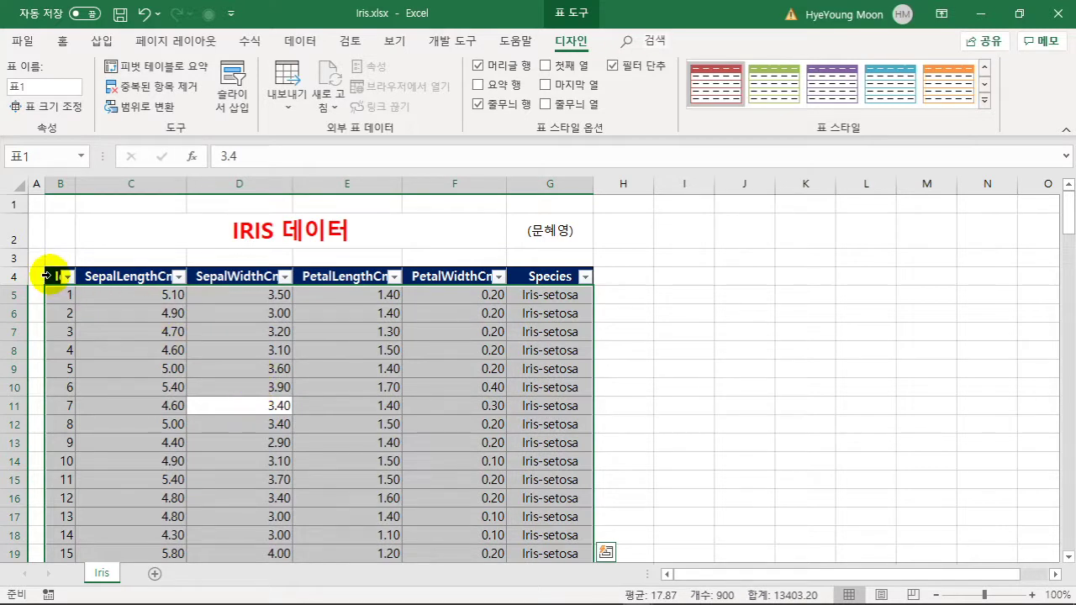
{"action": "left_click_drag", "start_coordinate": [55, 274], "coordinate": [292, 264]}
Convert the iris table back to a normal range.
{"action": "left_click", "coordinate": [346, 368]}
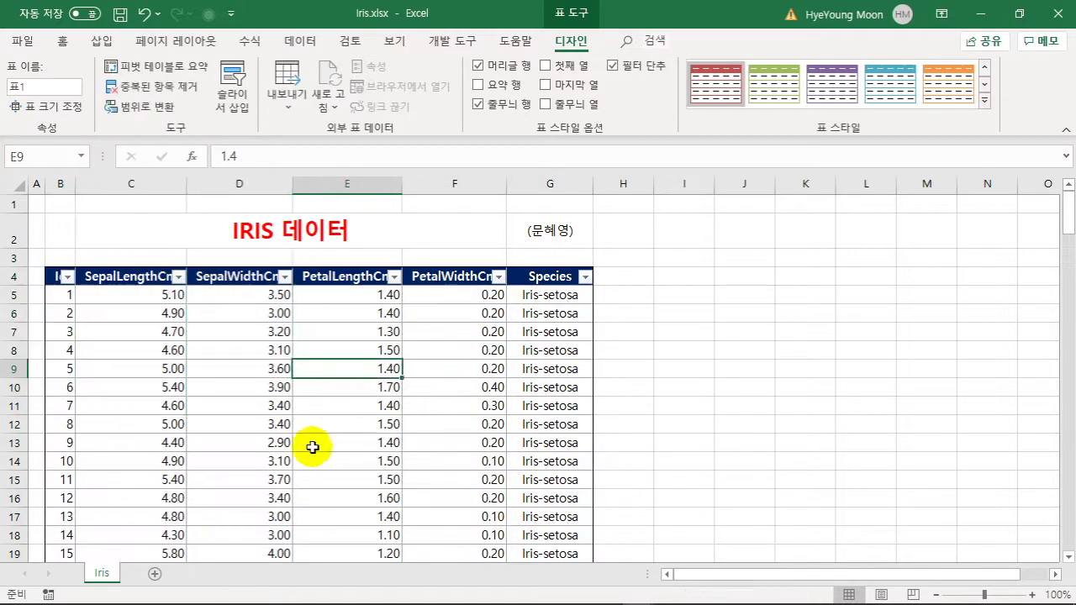
{"action": "left_click", "coordinate": [147, 107]}
{"action": "left_click", "coordinate": [516, 355]}
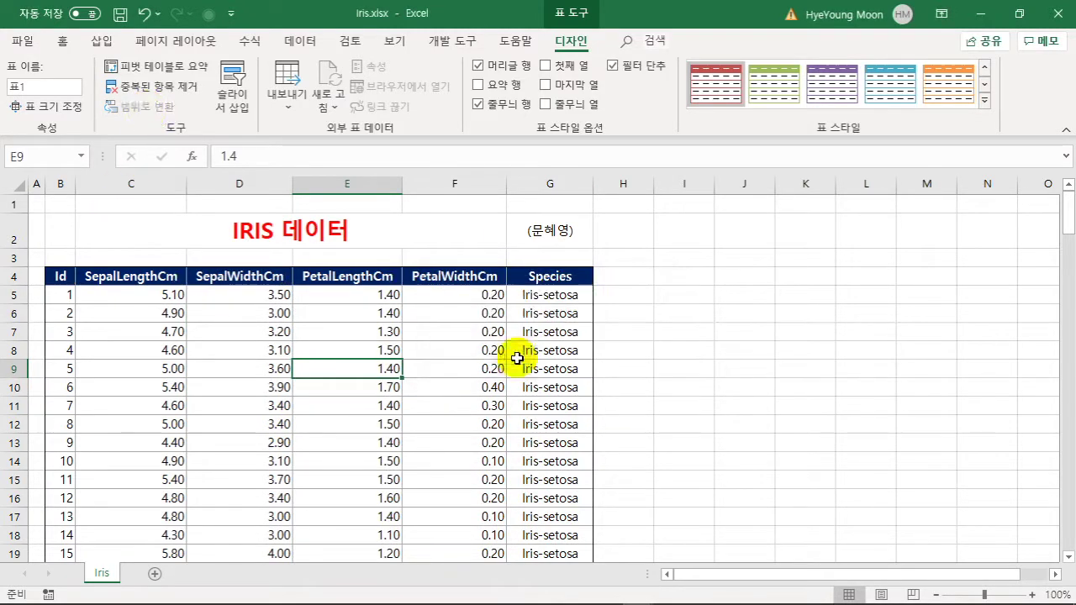
Remove the cell fill colour from the whole iris data block, including its header row.
{"action": "left_click", "coordinate": [171, 386]}
{"action": "key", "text": "ctrl+a"}
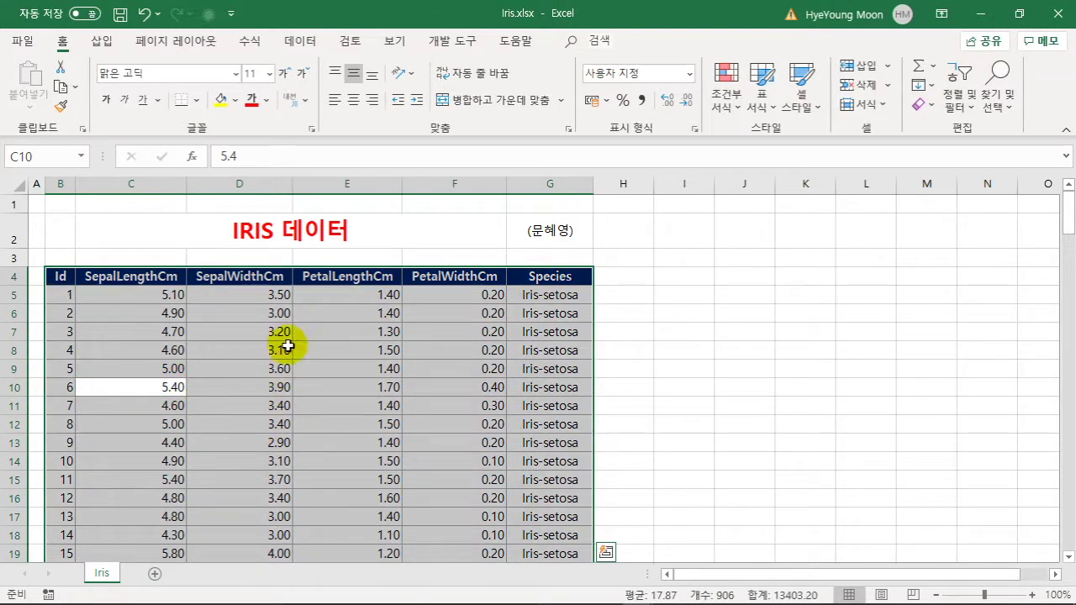
{"action": "left_click", "coordinate": [237, 100]}
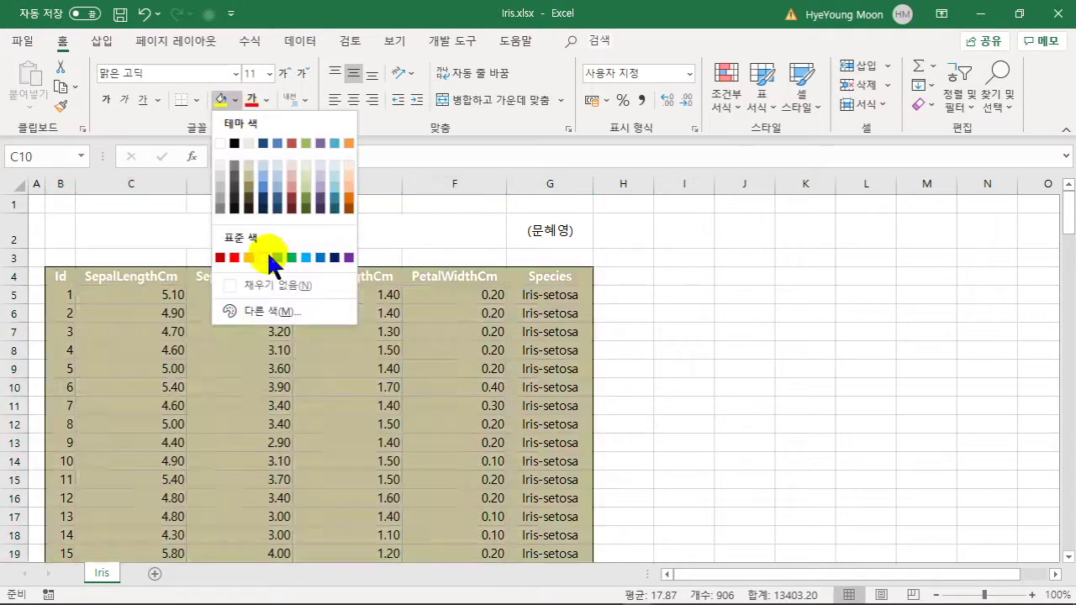
{"action": "left_click", "coordinate": [272, 288]}
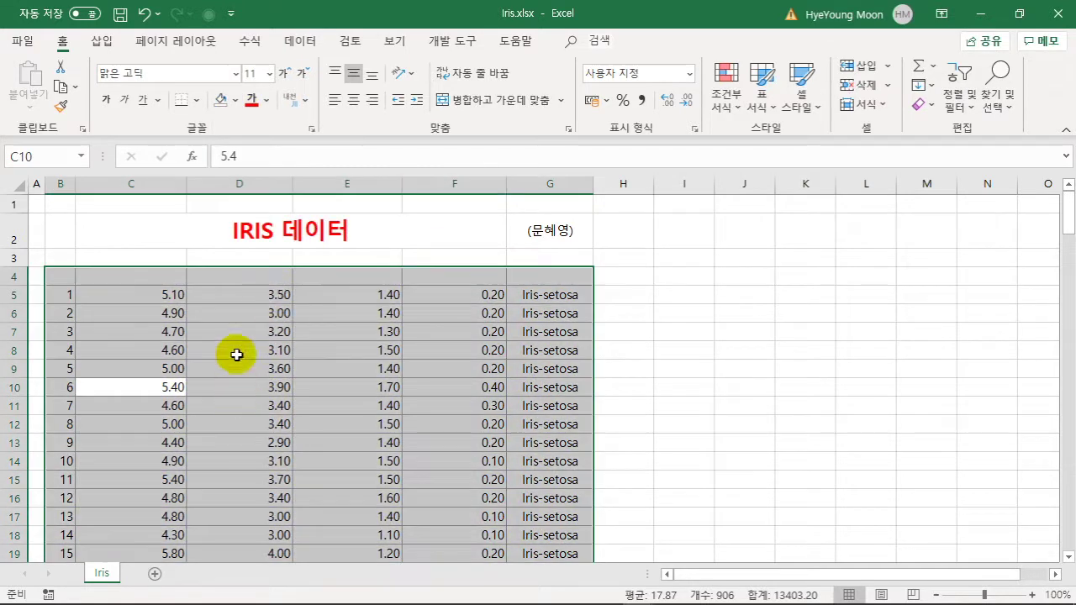
Remove all borders from the iris data block, including its header row, and set its font colour to black.
{"action": "left_click", "coordinate": [199, 101]}
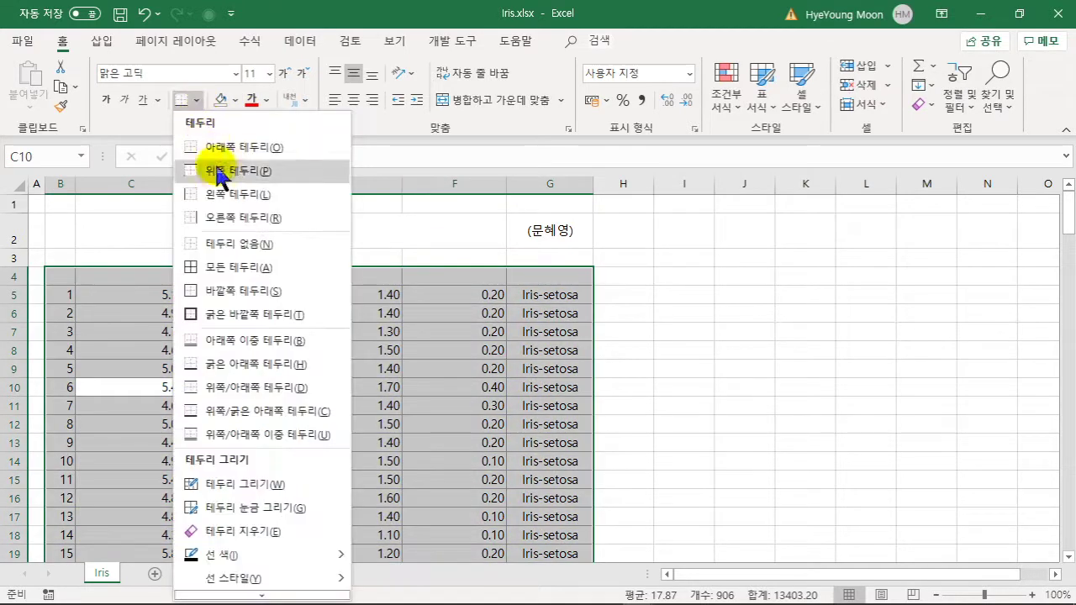
{"action": "left_click", "coordinate": [227, 249]}
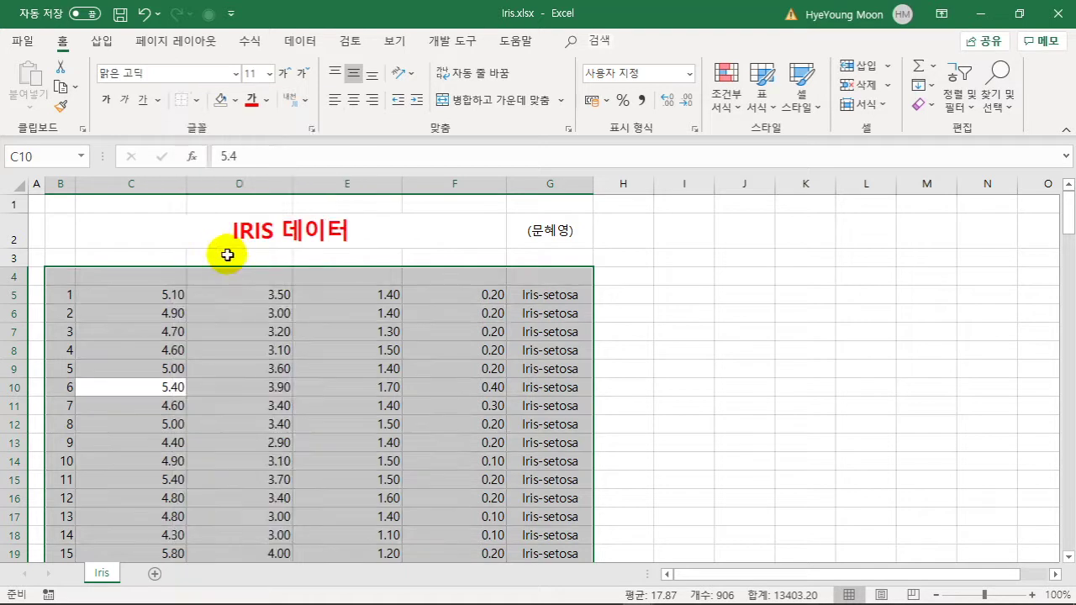
{"action": "left_click", "coordinate": [267, 100]}
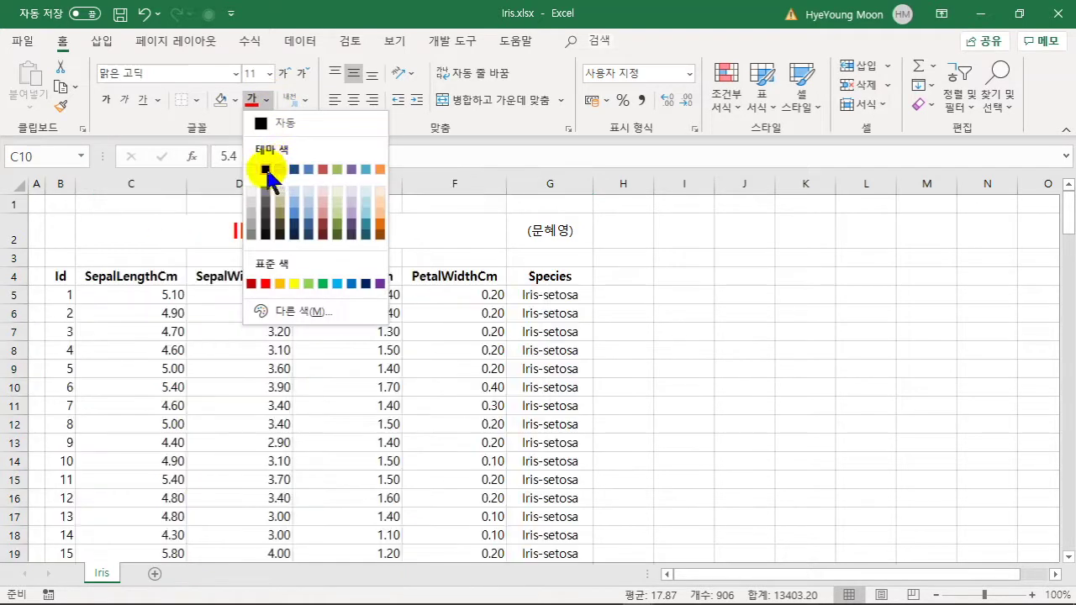
{"action": "left_click", "coordinate": [271, 169]}
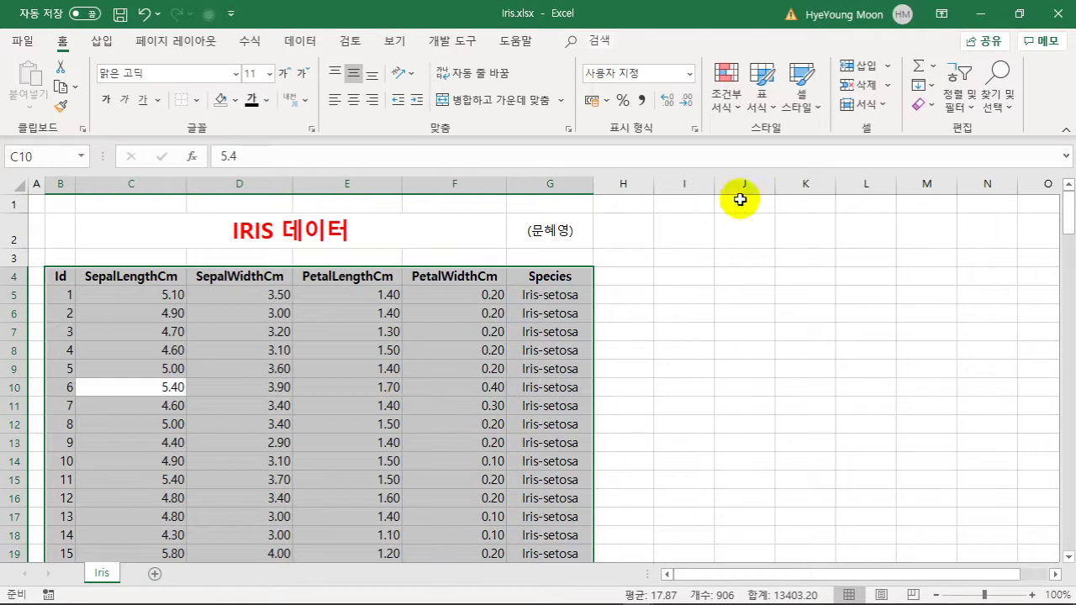
Format the iris data range B4:G154 as a table with headers, using the red style from the first row of medium styles.
{"action": "left_click", "coordinate": [764, 109]}
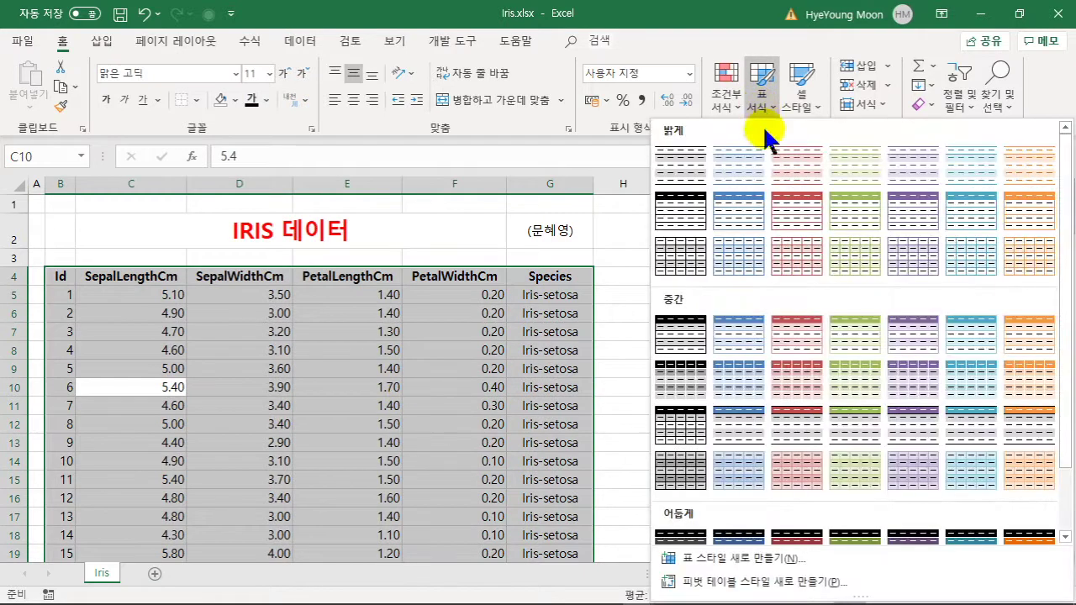
{"action": "left_click", "coordinate": [796, 333]}
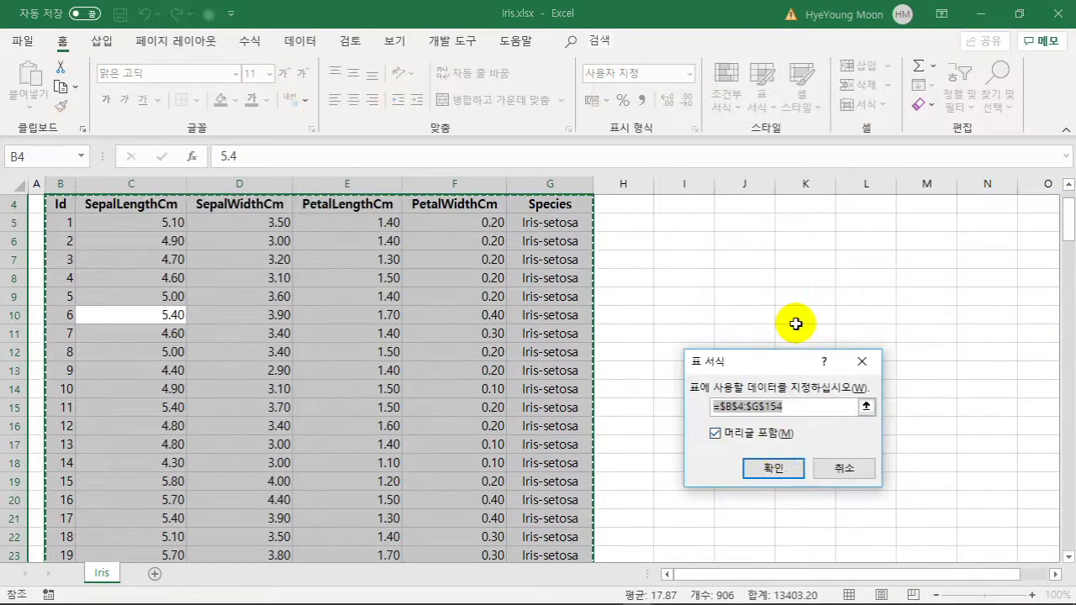
{"action": "left_click", "coordinate": [772, 469]}
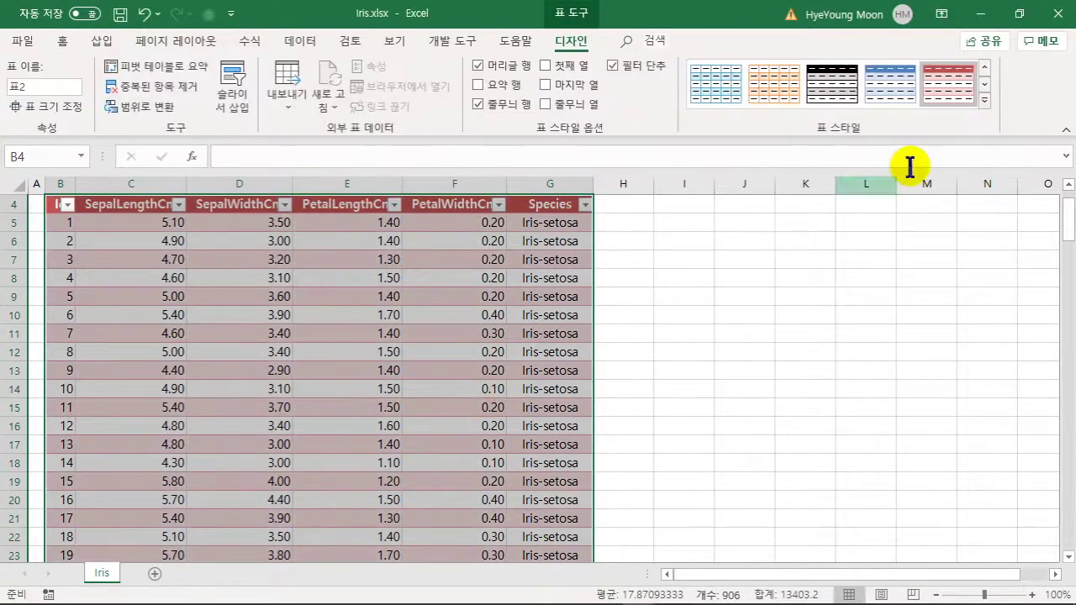
{"action": "scroll", "coordinate": [487, 371], "scroll_direction": "up", "scroll_amount": 1}
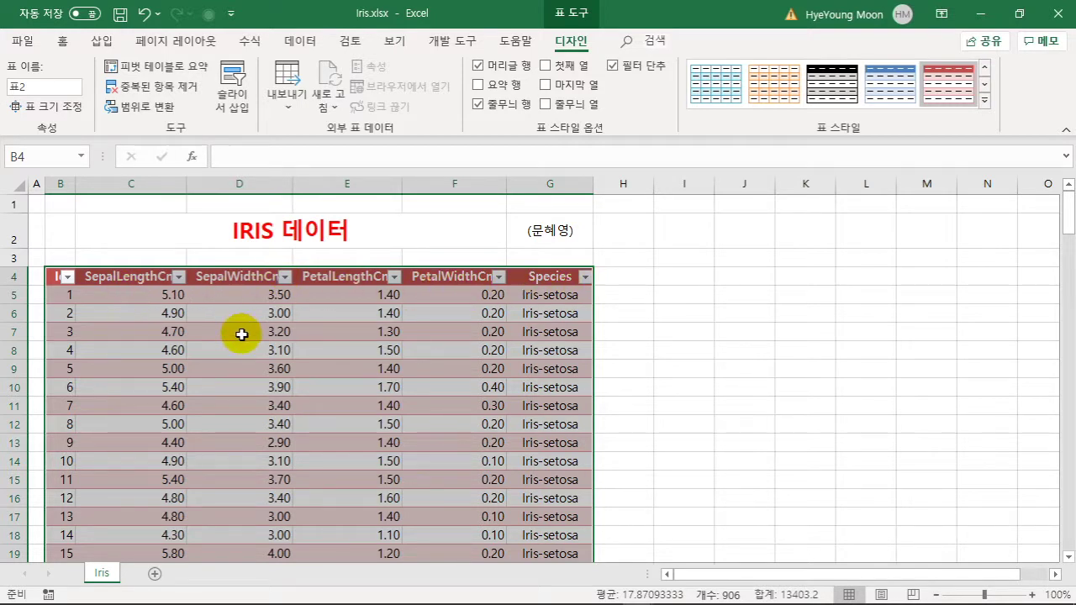
Convert the red-styled iris table to a normal range.
{"action": "left_click", "coordinate": [149, 105]}
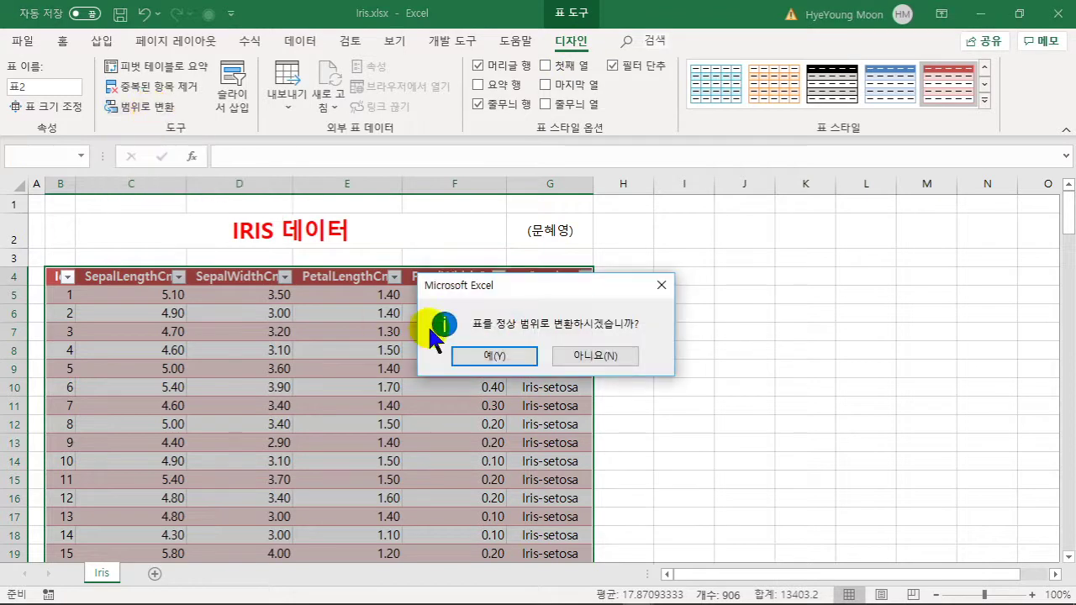
{"action": "left_click", "coordinate": [471, 357]}
{"action": "left_click", "coordinate": [318, 314]}
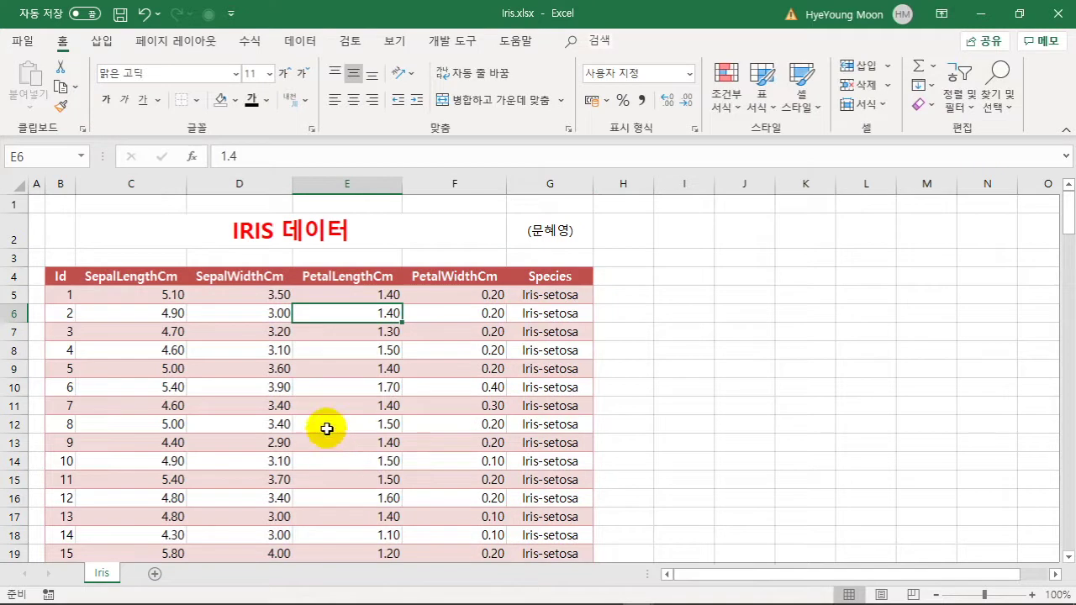
{"action": "left_click", "coordinate": [329, 385]}
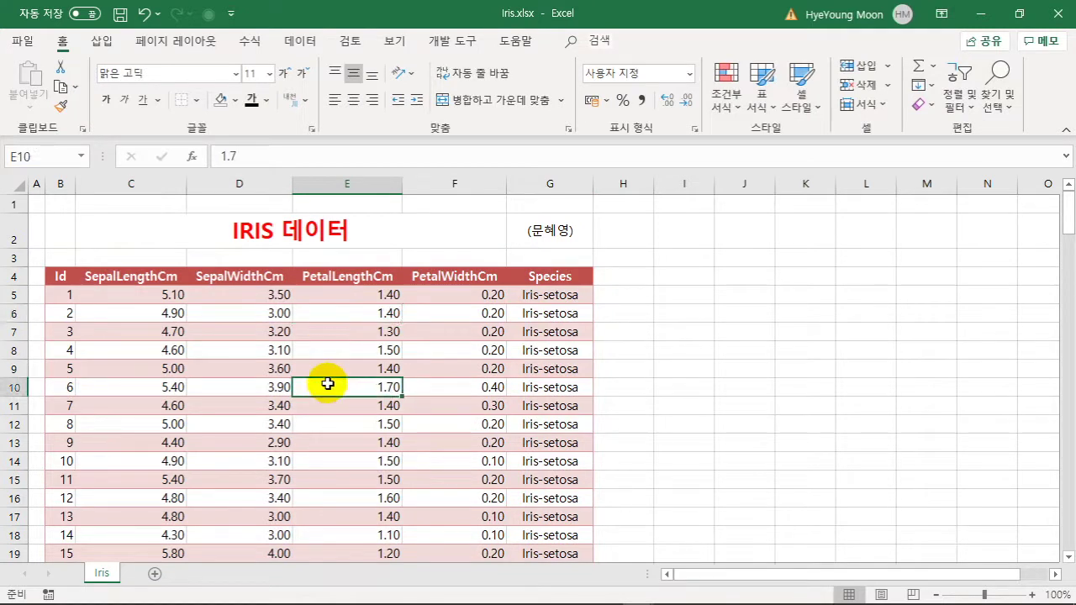
Try formatting B4:G154 as a table with headers in the aqua medium style over the red formatting, and convert it back to a range.
{"action": "left_click", "coordinate": [759, 108]}
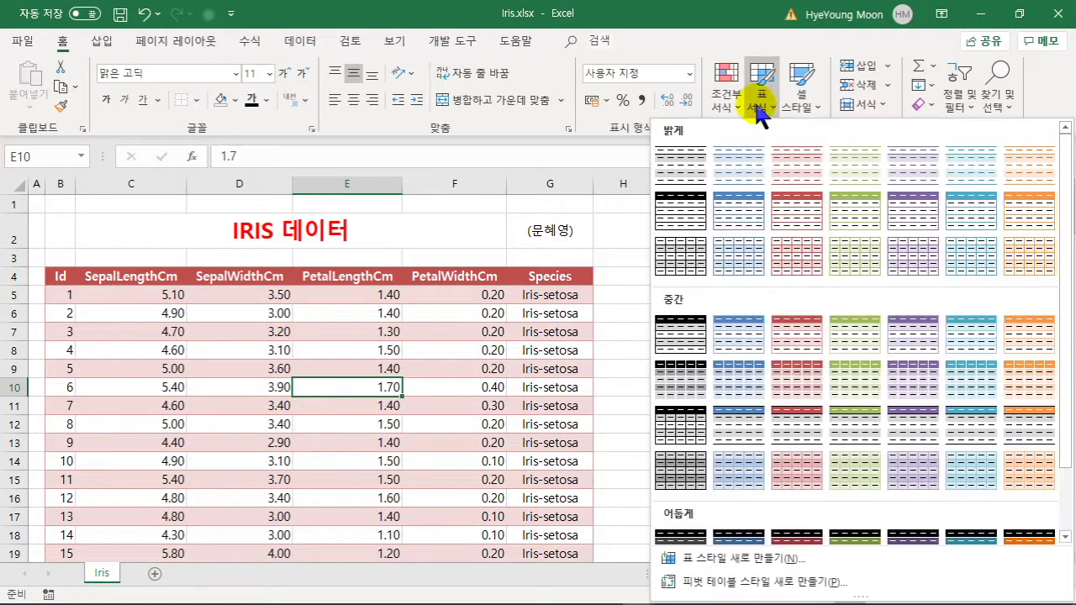
{"action": "left_click", "coordinate": [965, 335]}
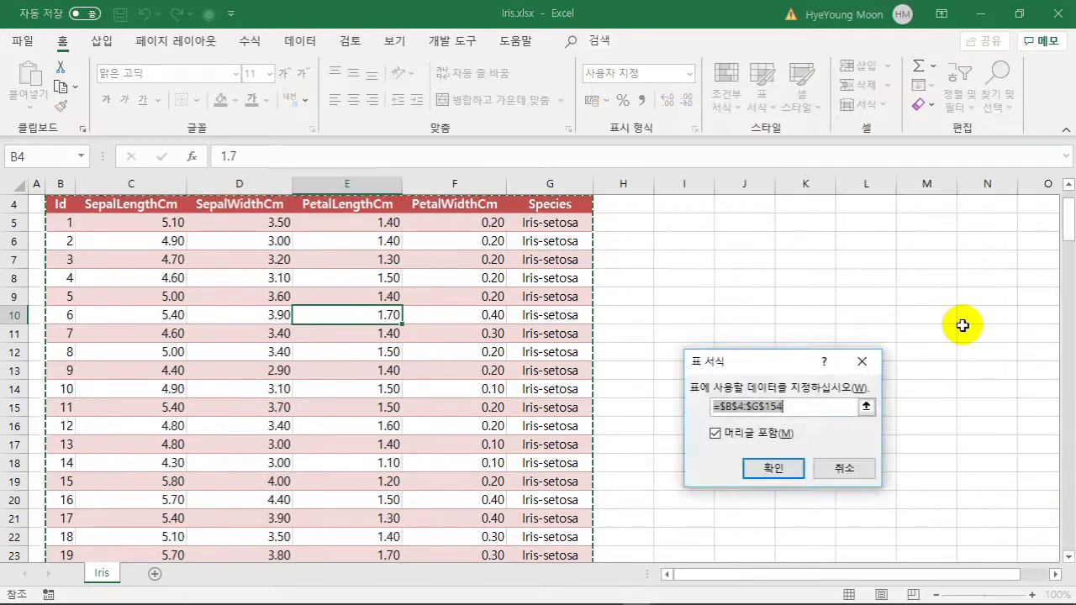
{"action": "left_click", "coordinate": [775, 471]}
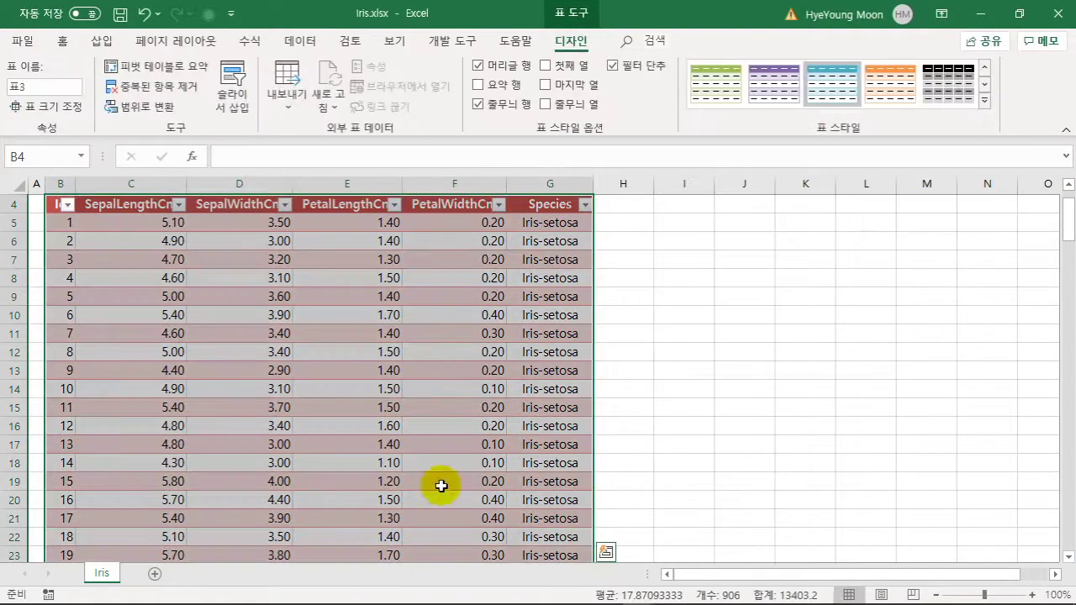
{"action": "scroll", "coordinate": [253, 325], "scroll_direction": "up", "scroll_amount": 1}
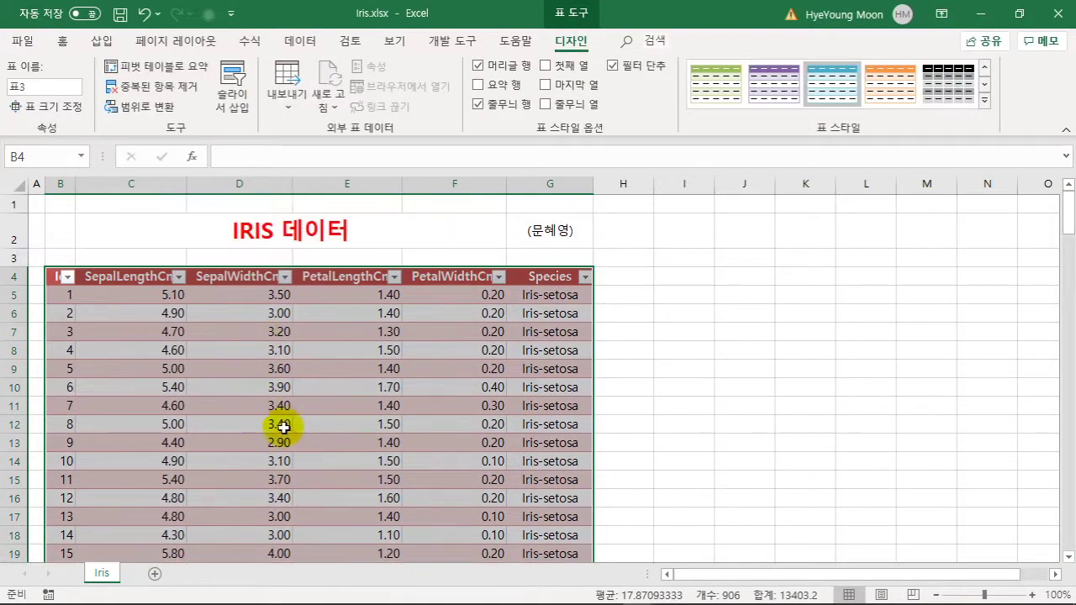
{"action": "left_click", "coordinate": [151, 103]}
{"action": "left_click", "coordinate": [494, 354]}
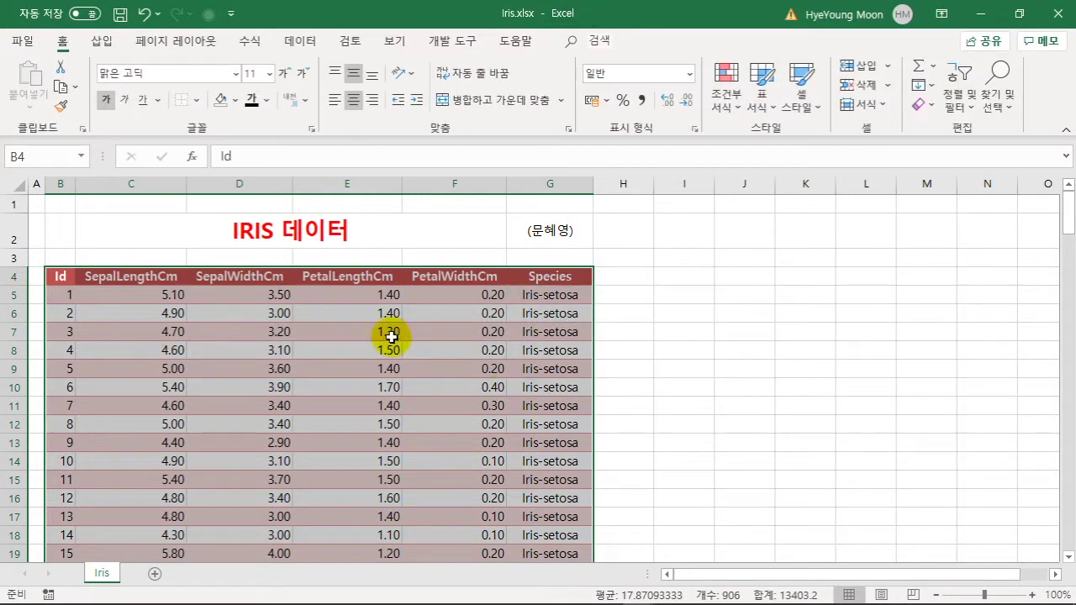
Clear the fill colour of the iris data block and format it as a table using the aqua style from the first medium row.
{"action": "left_click", "coordinate": [235, 100]}
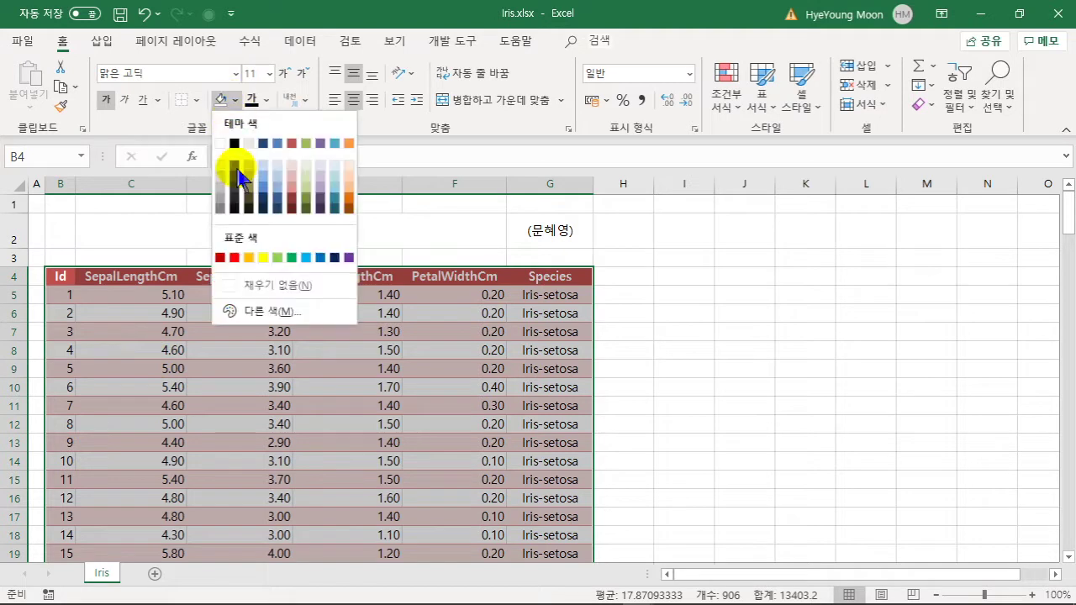
{"action": "left_click", "coordinate": [252, 284]}
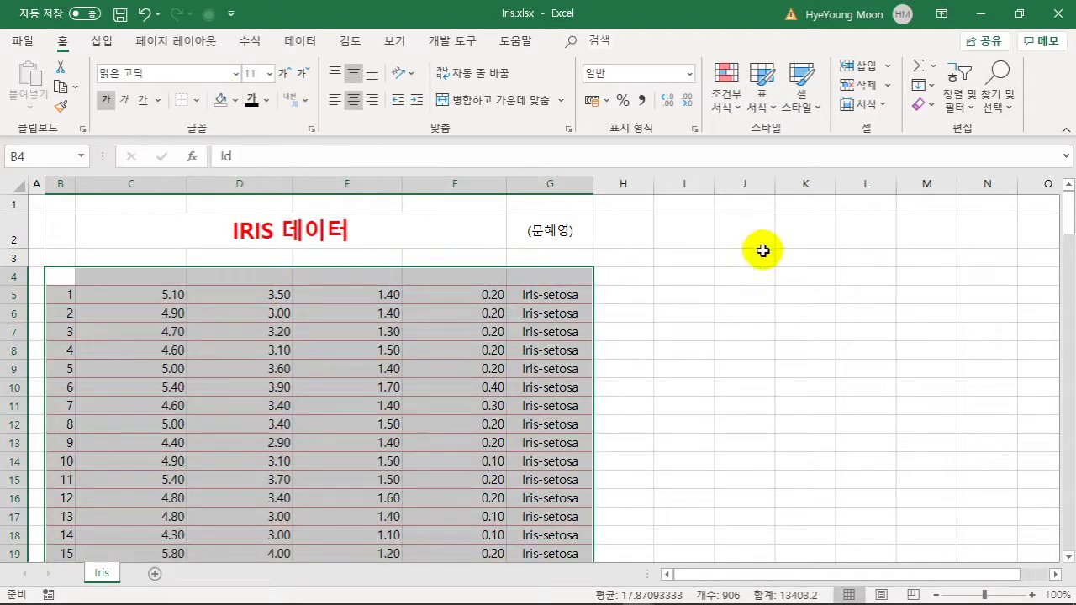
{"action": "left_click", "coordinate": [762, 108]}
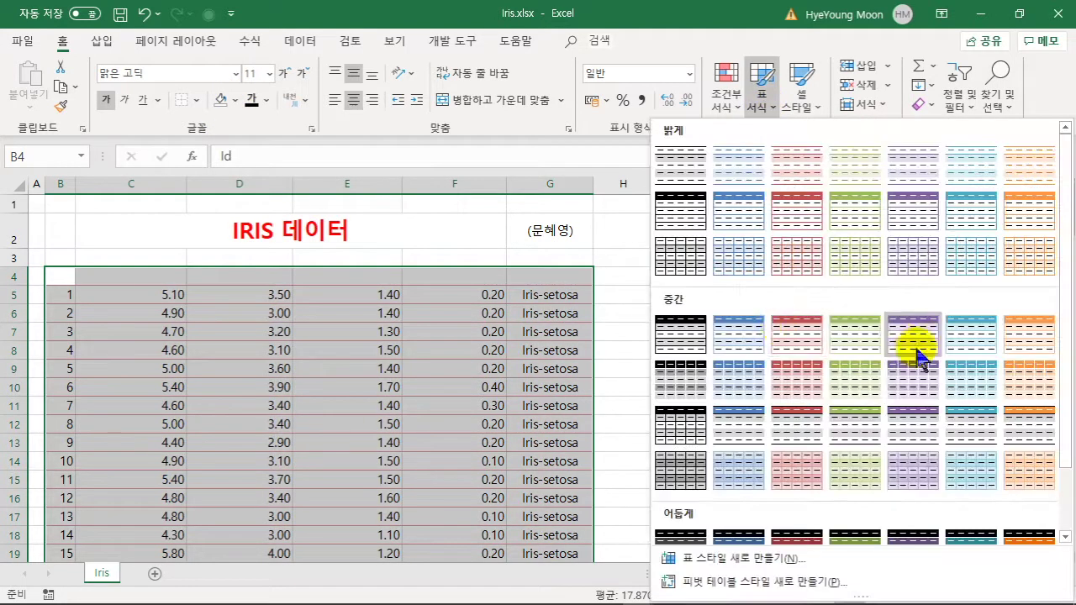
{"action": "left_click", "coordinate": [973, 338]}
{"action": "left_click", "coordinate": [762, 470]}
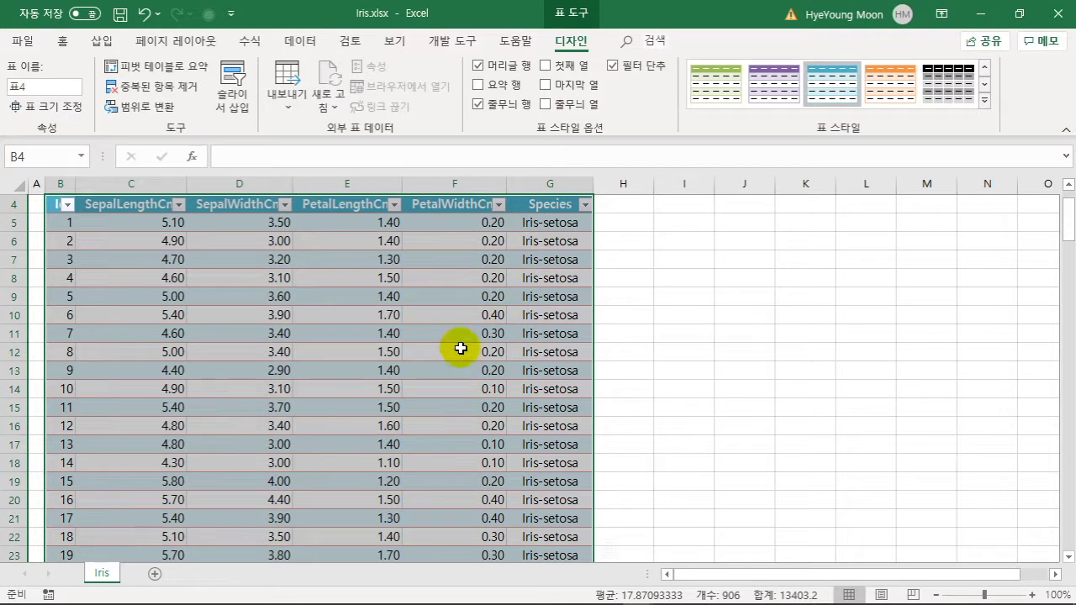
{"action": "left_click", "coordinate": [61, 42]}
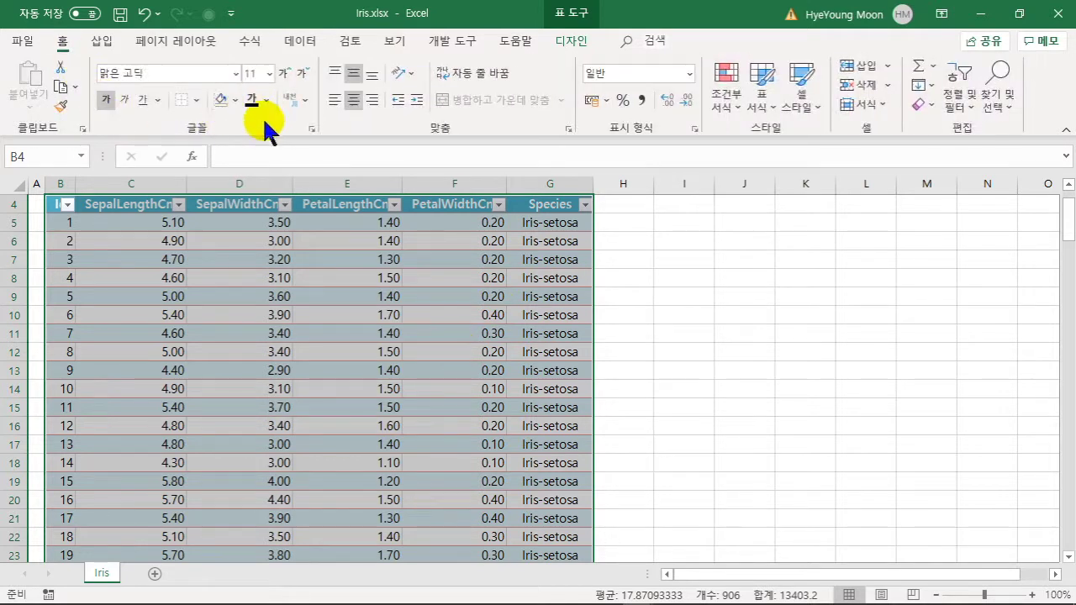
{"action": "left_click", "coordinate": [440, 334]}
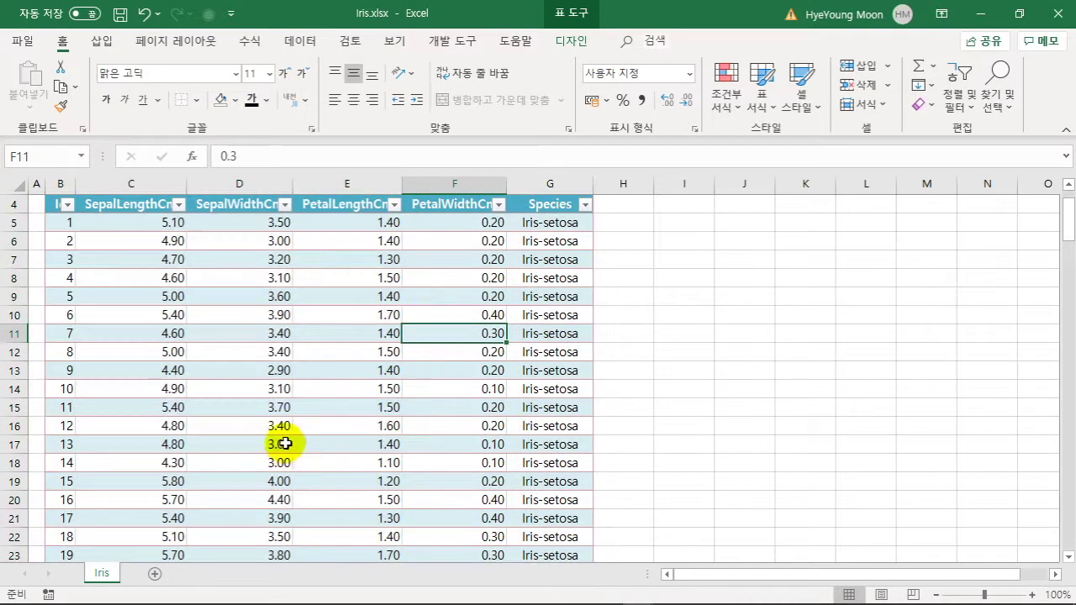
Convert the aqua-styled iris table to a normal range.
{"action": "left_click", "coordinate": [581, 41]}
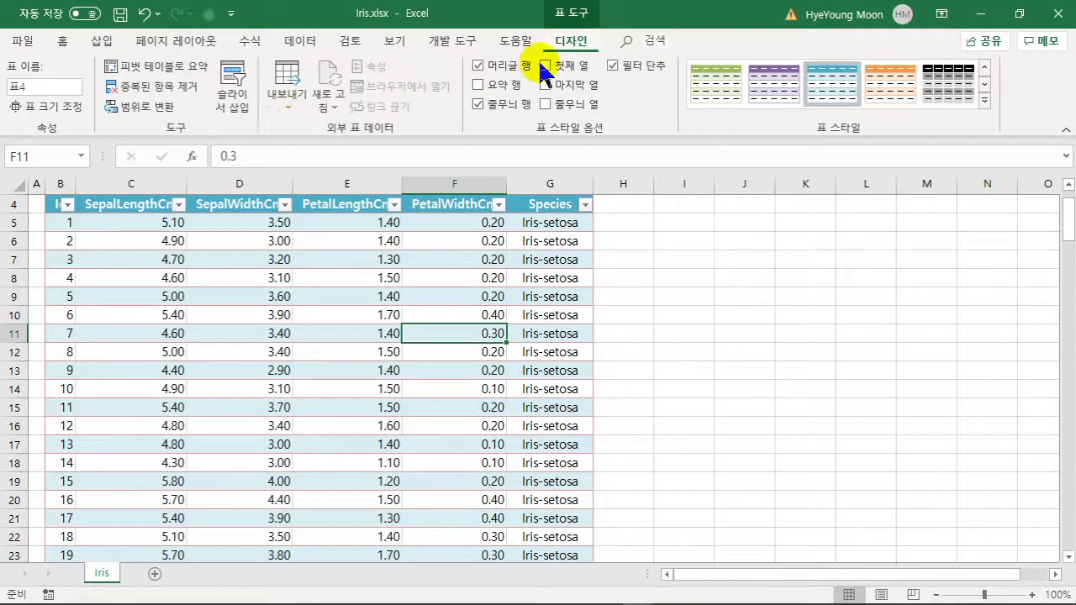
{"action": "left_click", "coordinate": [154, 108]}
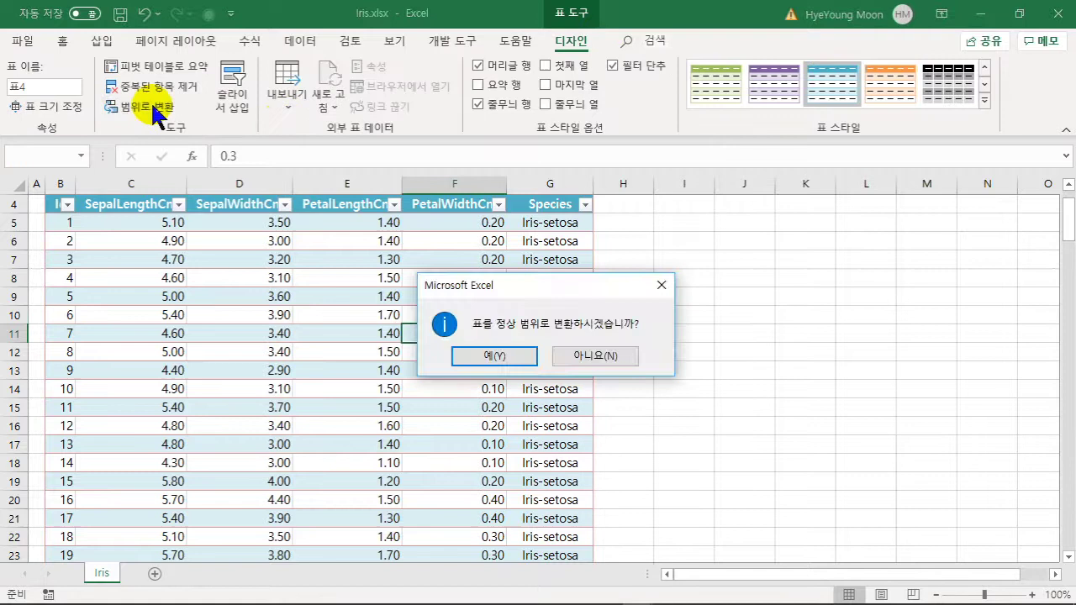
{"action": "left_click", "coordinate": [526, 360]}
{"action": "left_click", "coordinate": [248, 332]}
{"action": "scroll", "coordinate": [289, 432], "scroll_direction": "up", "scroll_amount": 1}
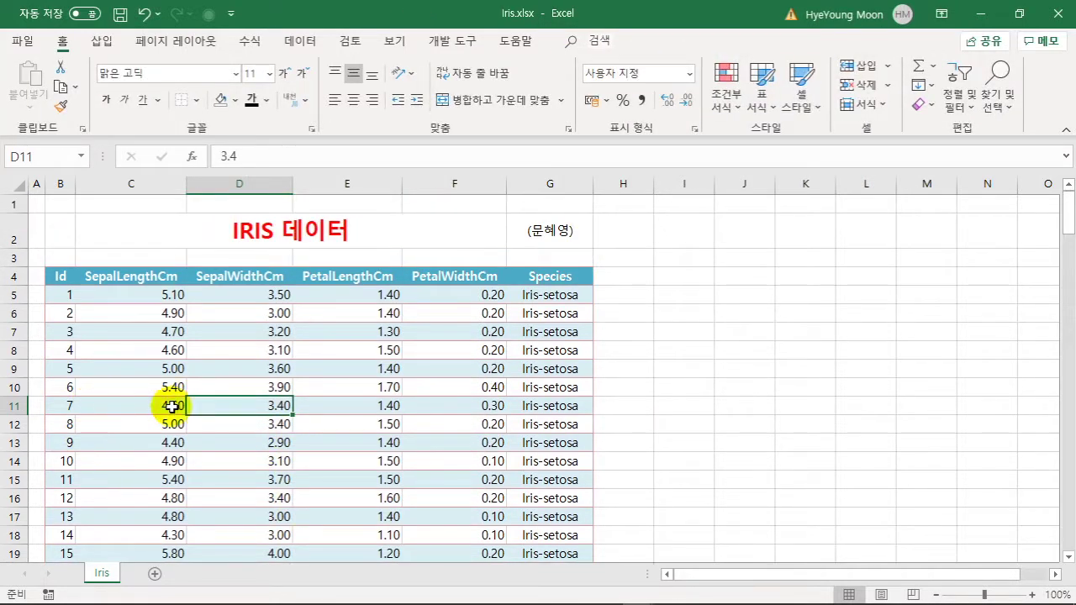
Apply the 강조색5 cell style to the last record row, B154:G154, to match the header row's colour.
{"action": "left_click_drag", "start_coordinate": [50, 270], "coordinate": [538, 275]}
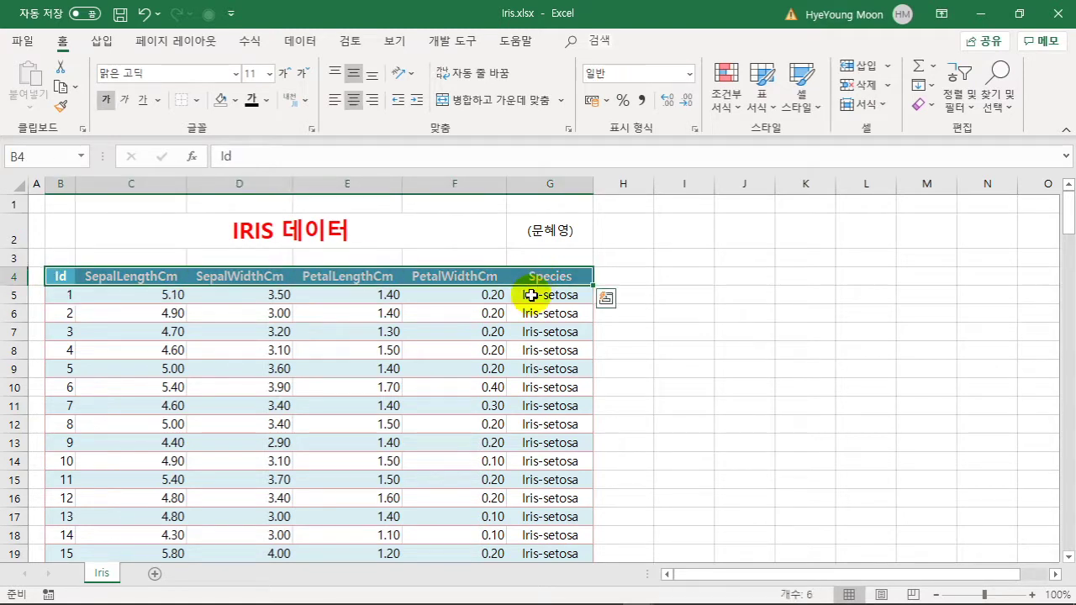
{"action": "scroll", "coordinate": [409, 384], "scroll_direction": "down", "scroll_amount": 17}
{"action": "left_click", "coordinate": [393, 444]}
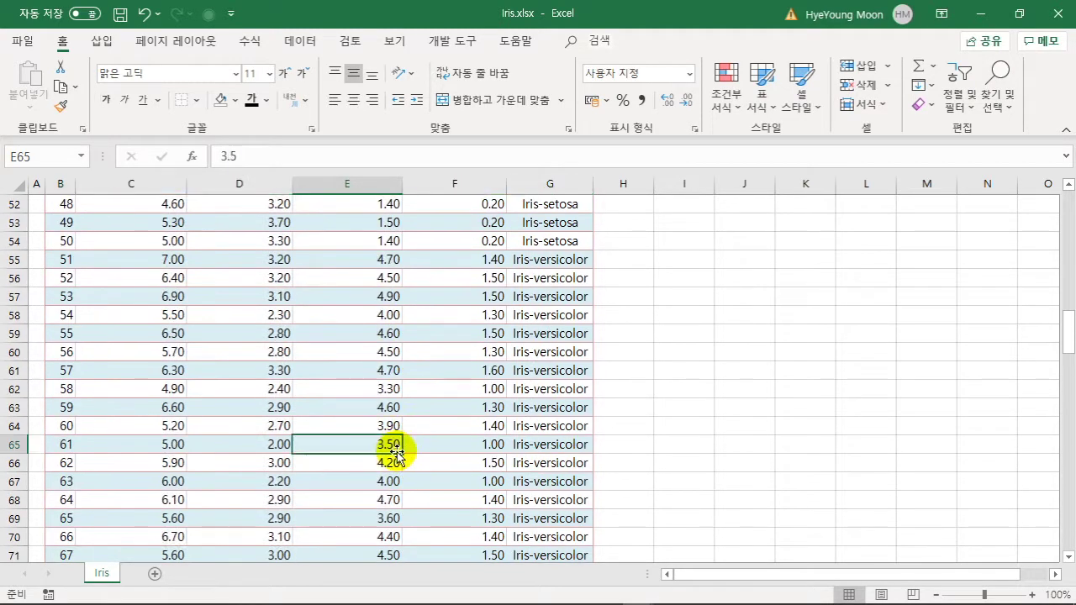
{"action": "key", "text": "ctrl+Down"}
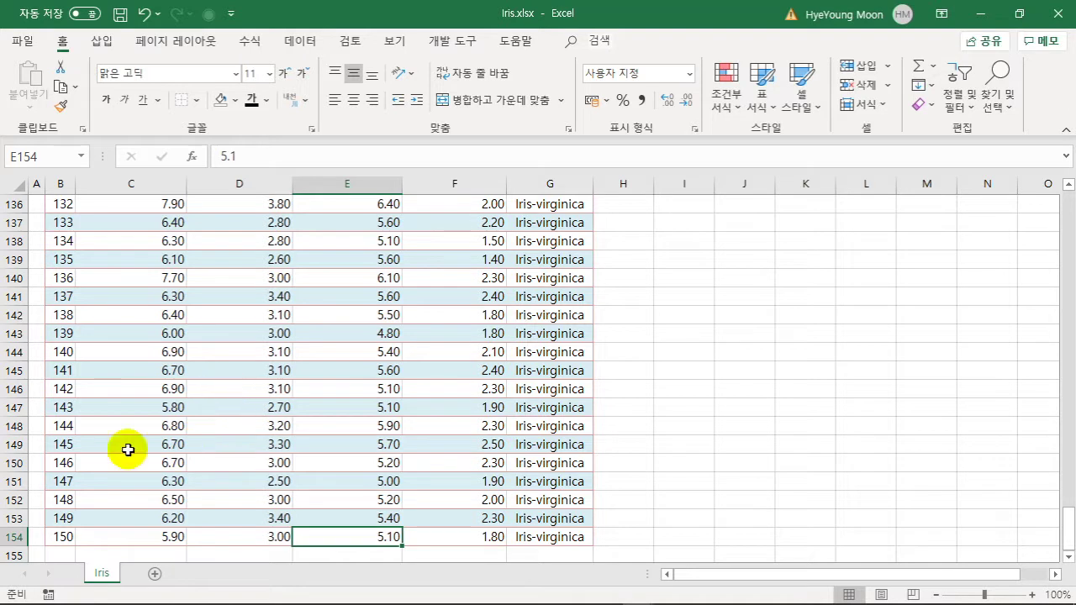
{"action": "left_click", "coordinate": [64, 535]}
{"action": "left_click_drag", "start_coordinate": [65, 535], "coordinate": [546, 546]}
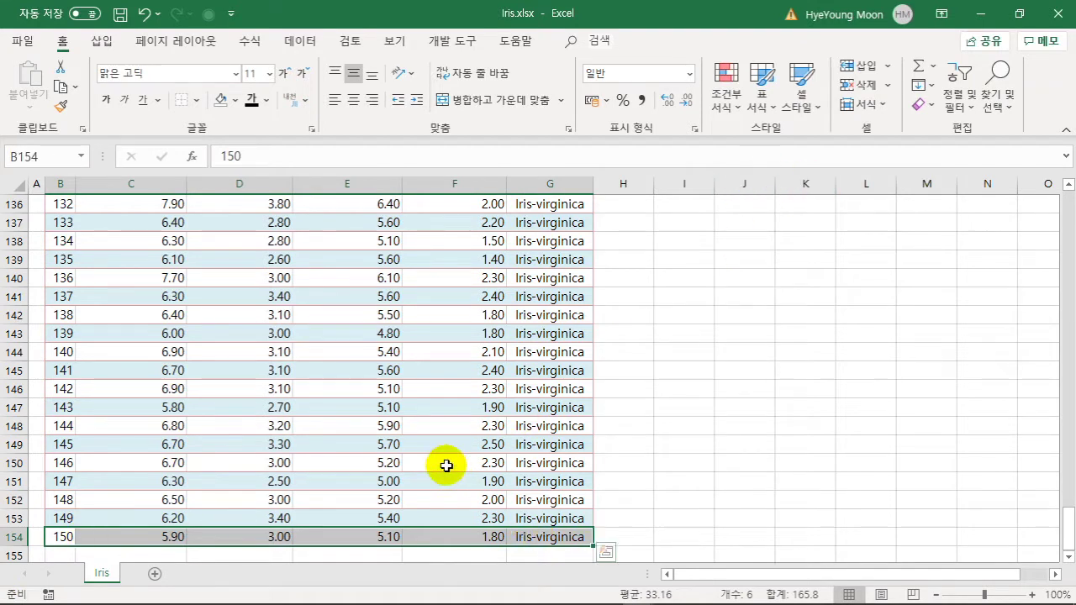
{"action": "left_click", "coordinate": [803, 101]}
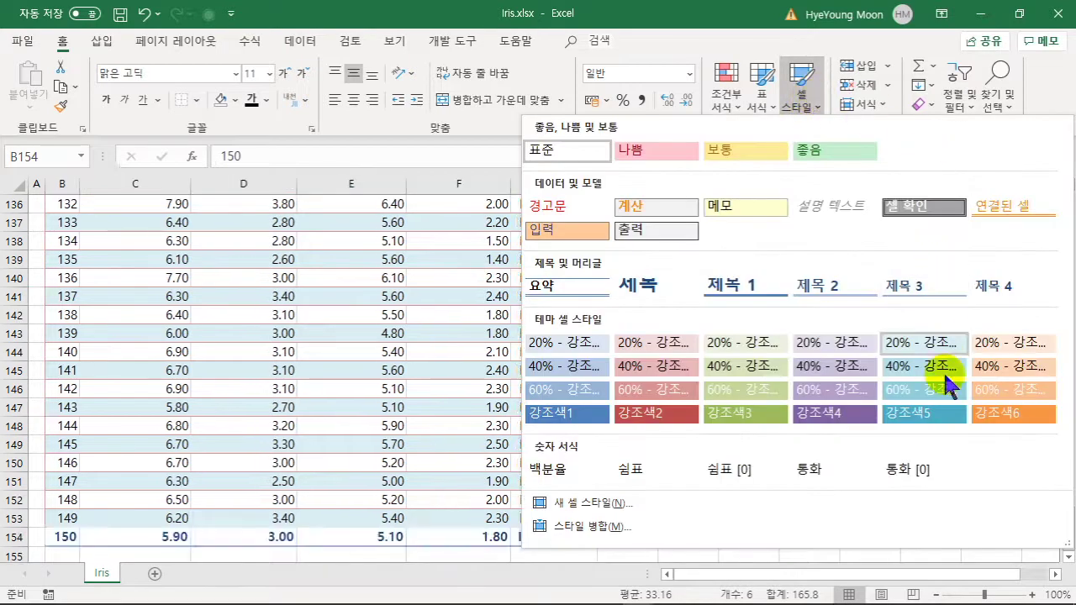
{"action": "left_click", "coordinate": [941, 417]}
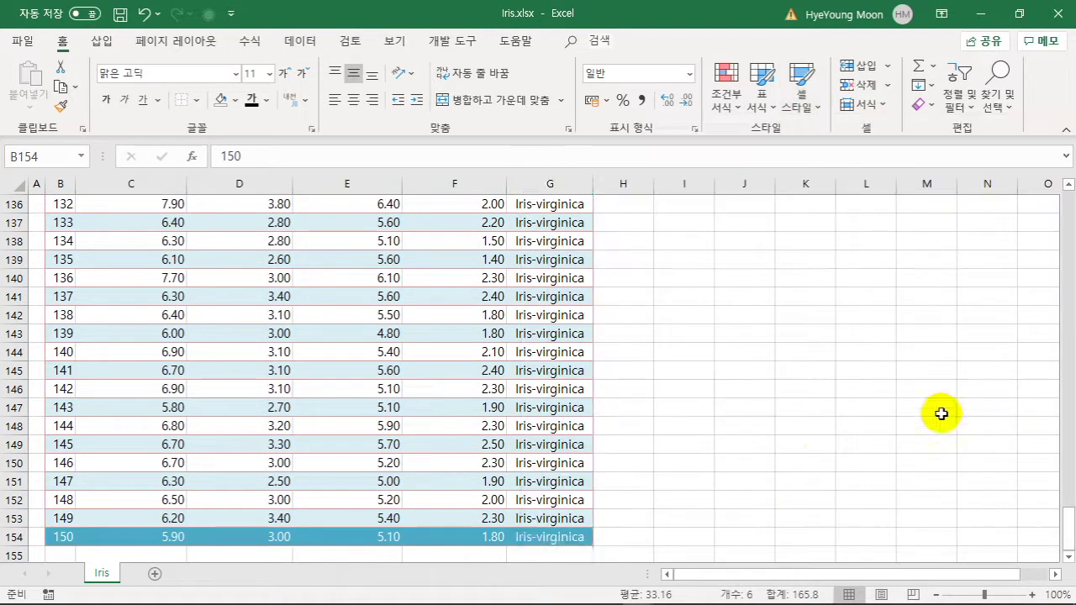
{"action": "left_click", "coordinate": [723, 484]}
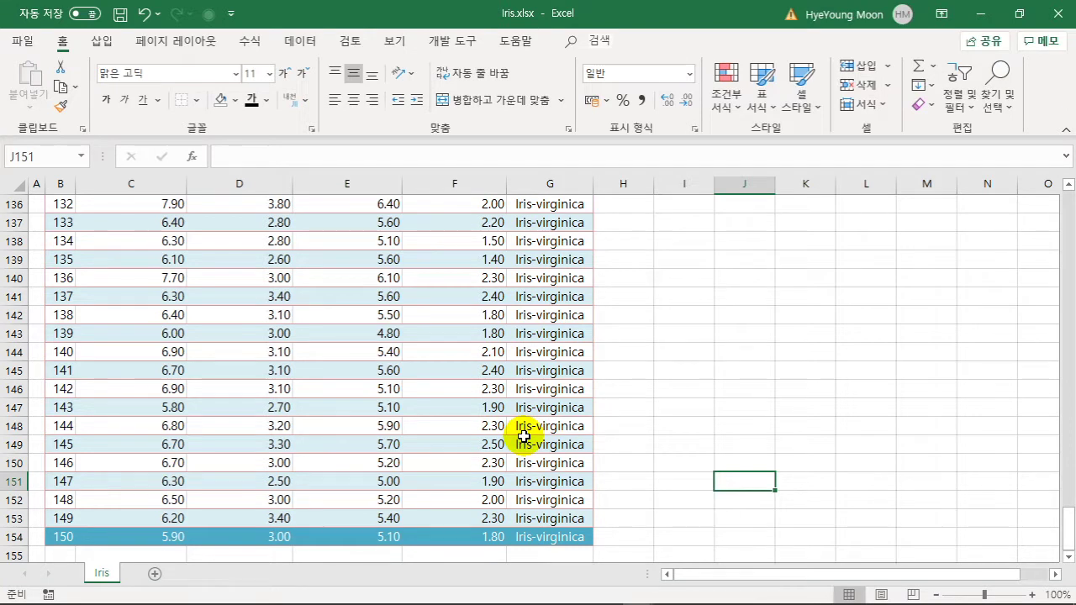
{"action": "key", "text": "ctrl+Up"}
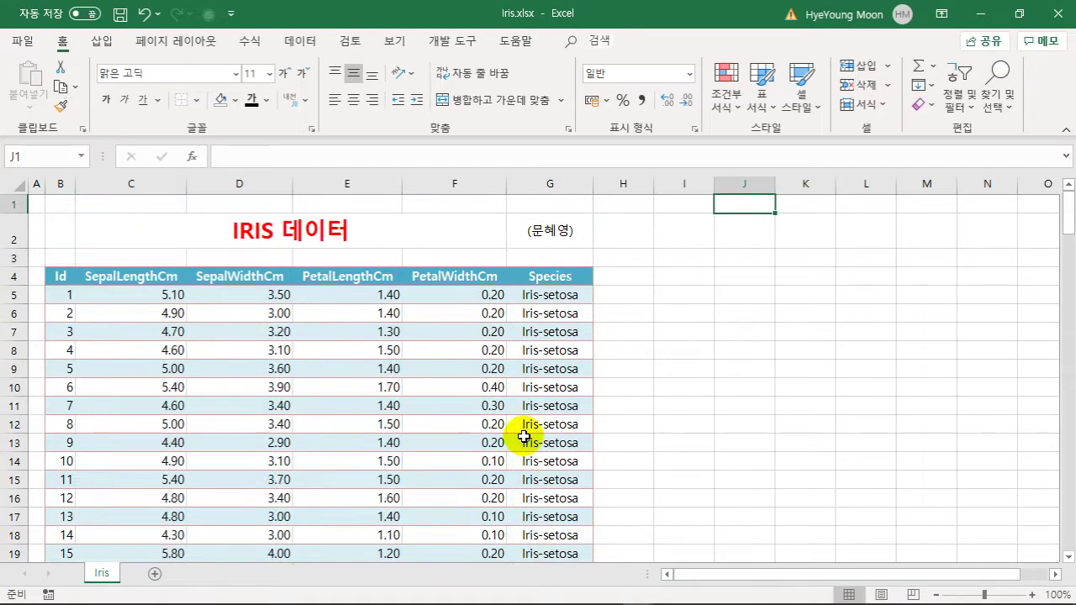
{"action": "left_click", "coordinate": [541, 312]}
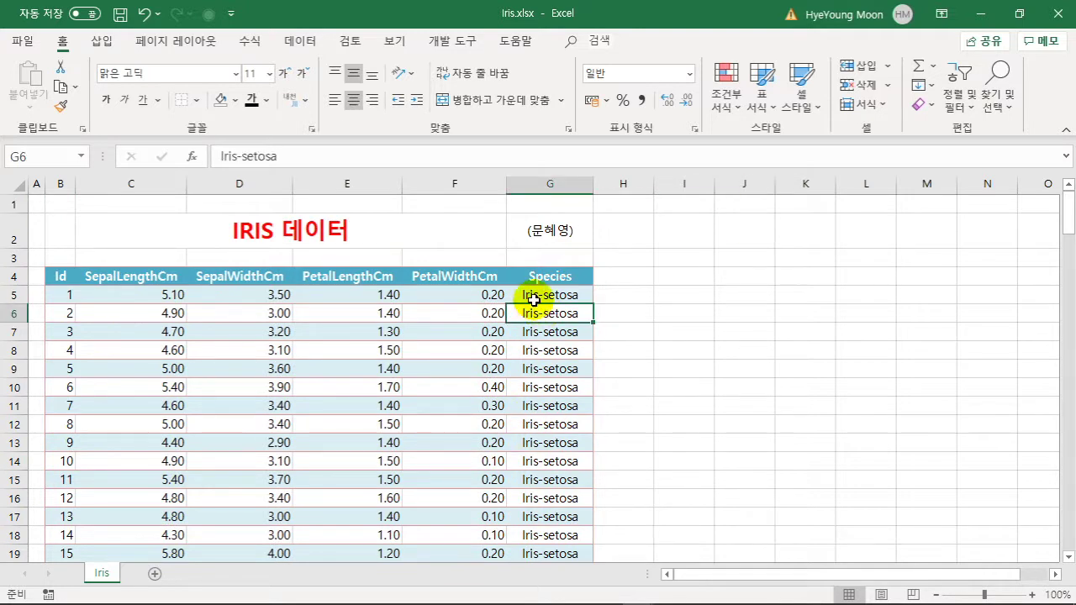
{"action": "left_click", "coordinate": [569, 367]}
{"action": "left_click", "coordinate": [575, 291]}
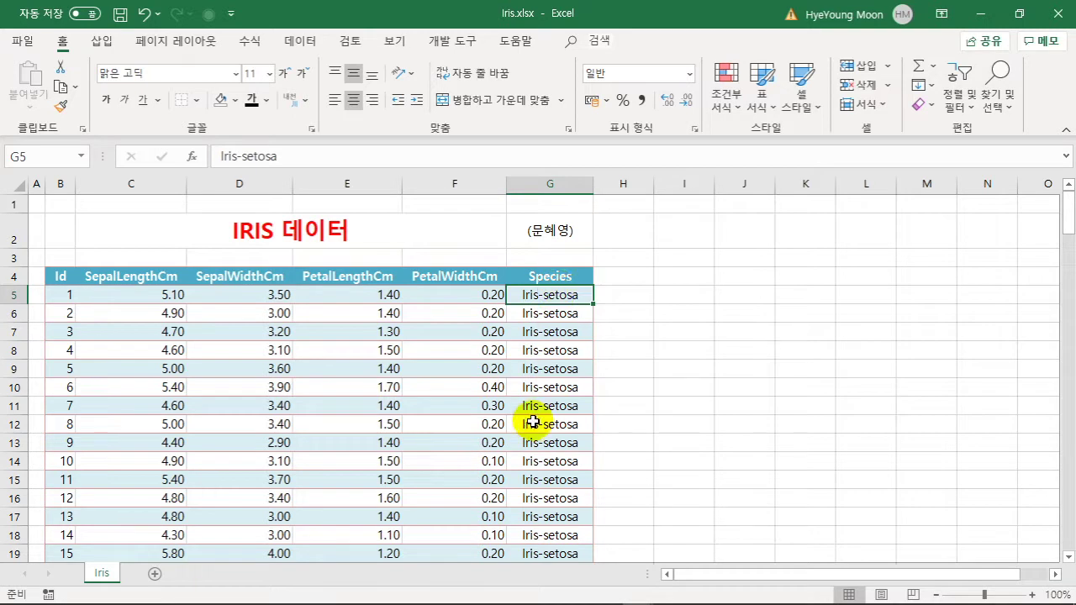
Copy the Species column with its header, G4:G154, and paste it starting at I4.
{"action": "left_click", "coordinate": [555, 278]}
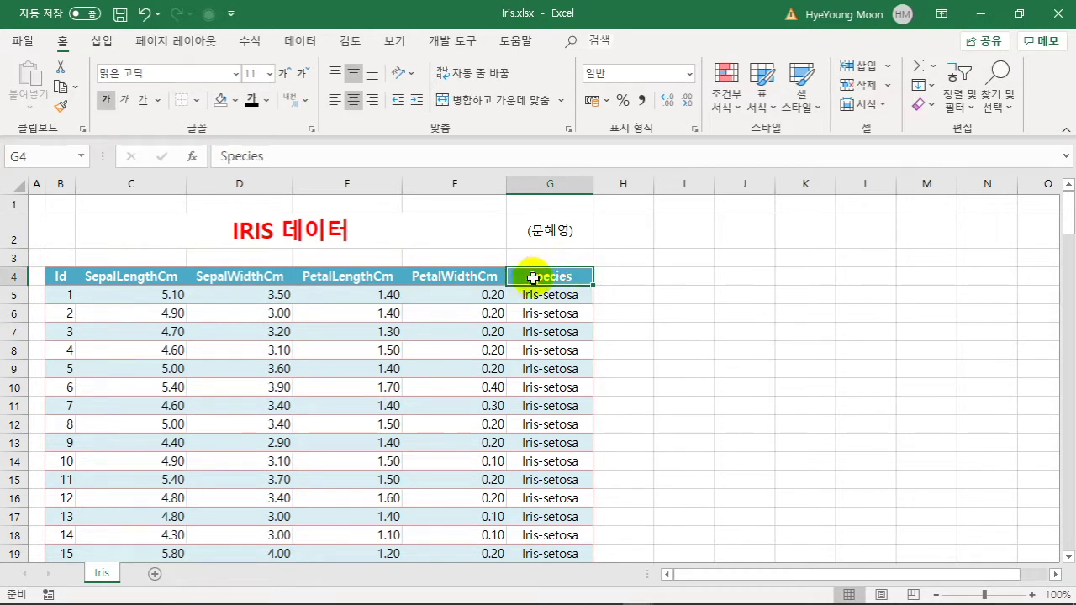
{"action": "key", "text": "ctrl+shift+Down"}
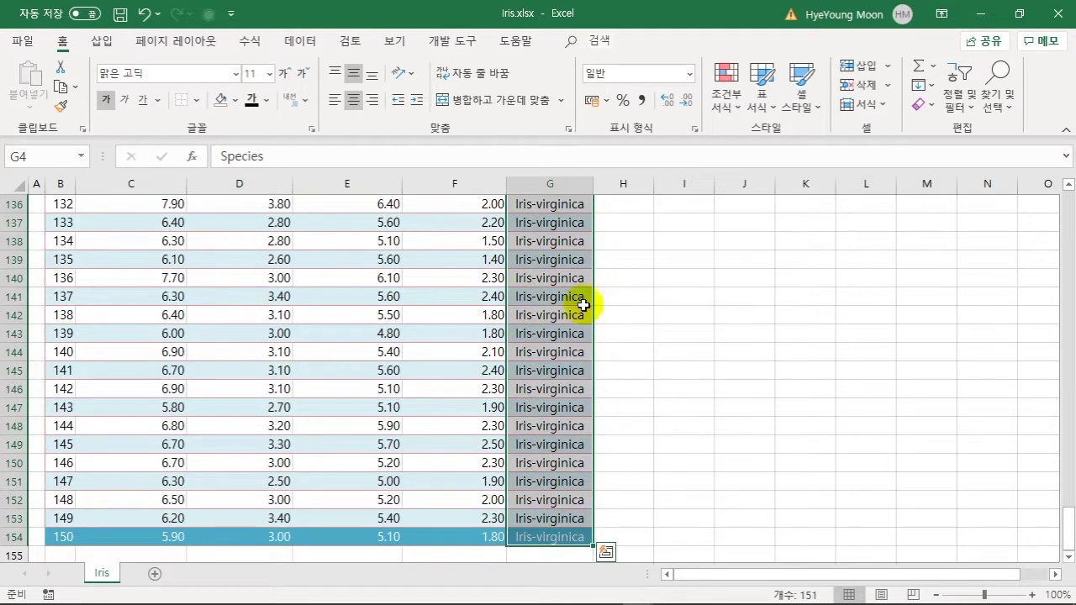
{"action": "key", "text": "ctrl+c"}
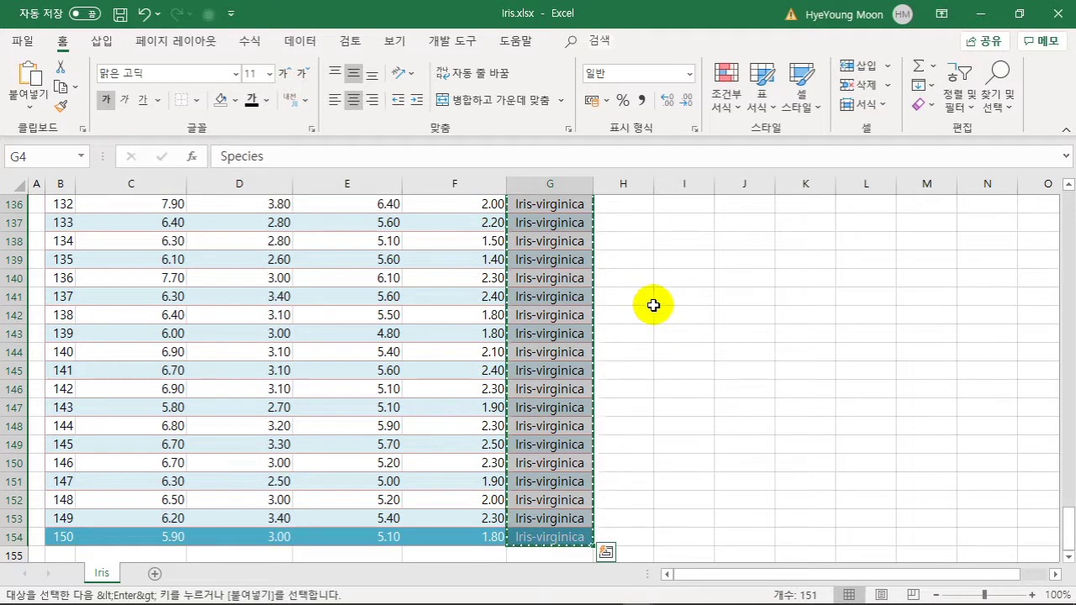
{"action": "key", "text": "Up"}
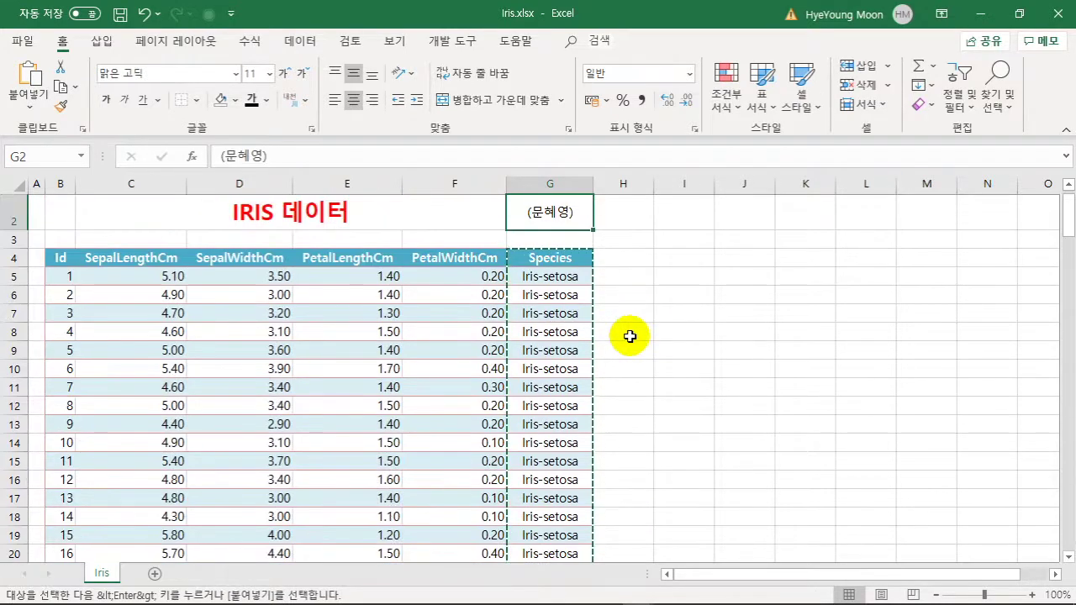
{"action": "left_click", "coordinate": [674, 258]}
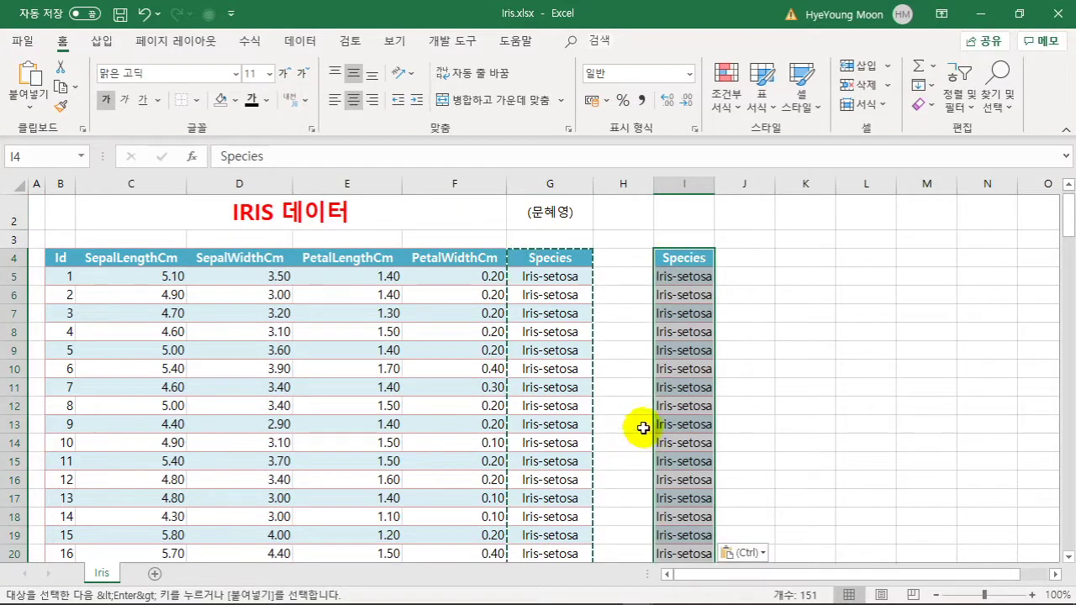
Remove the duplicate values from the copied Species list in column I, treating the first row as a header.
{"action": "left_click", "coordinate": [295, 40]}
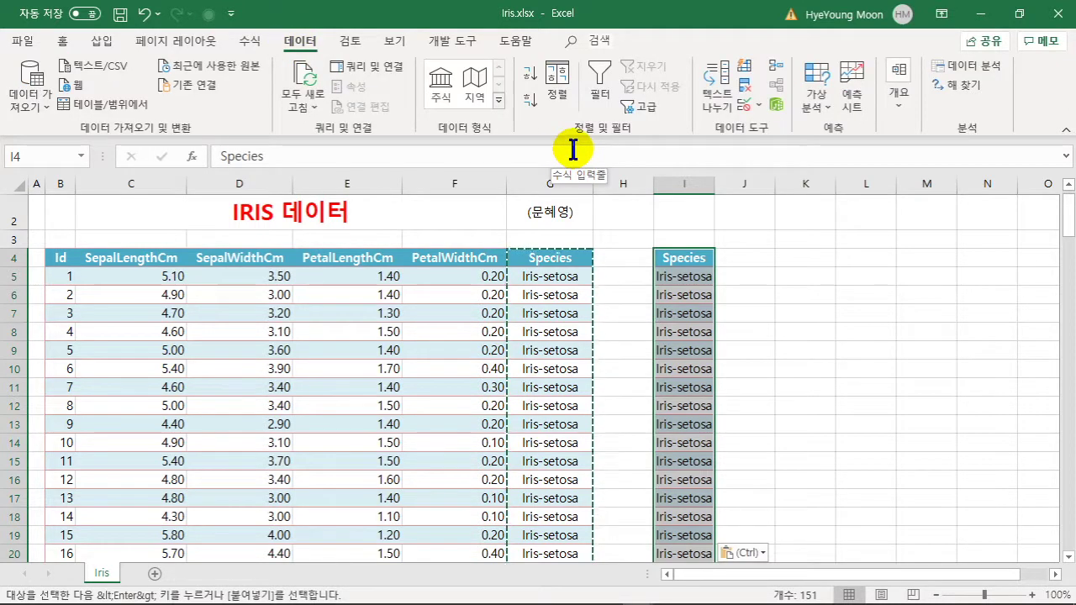
{"action": "left_click", "coordinate": [748, 80]}
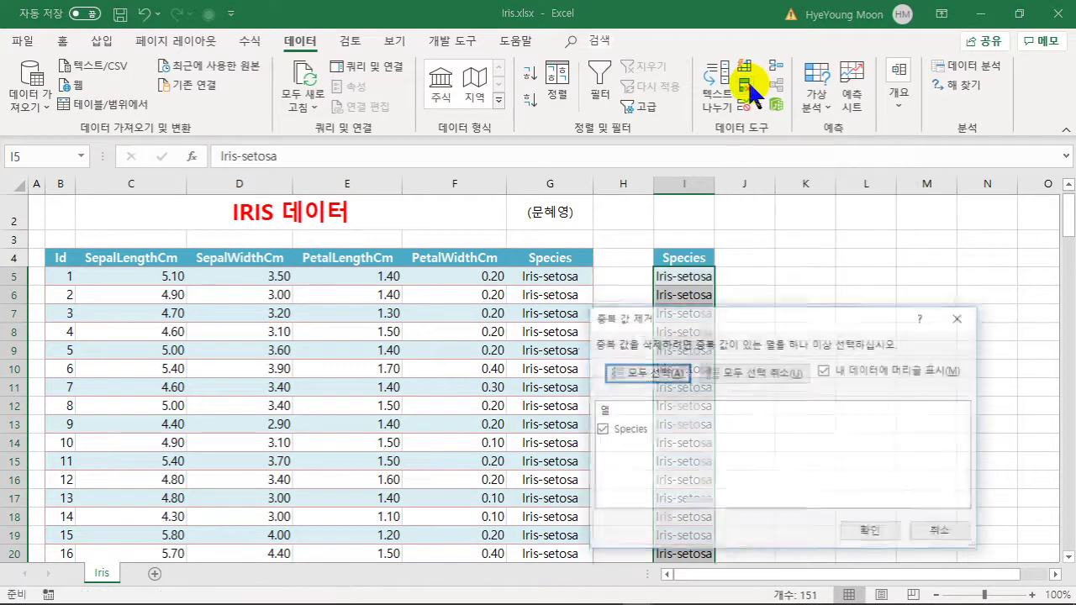
{"action": "left_click", "coordinate": [871, 532]}
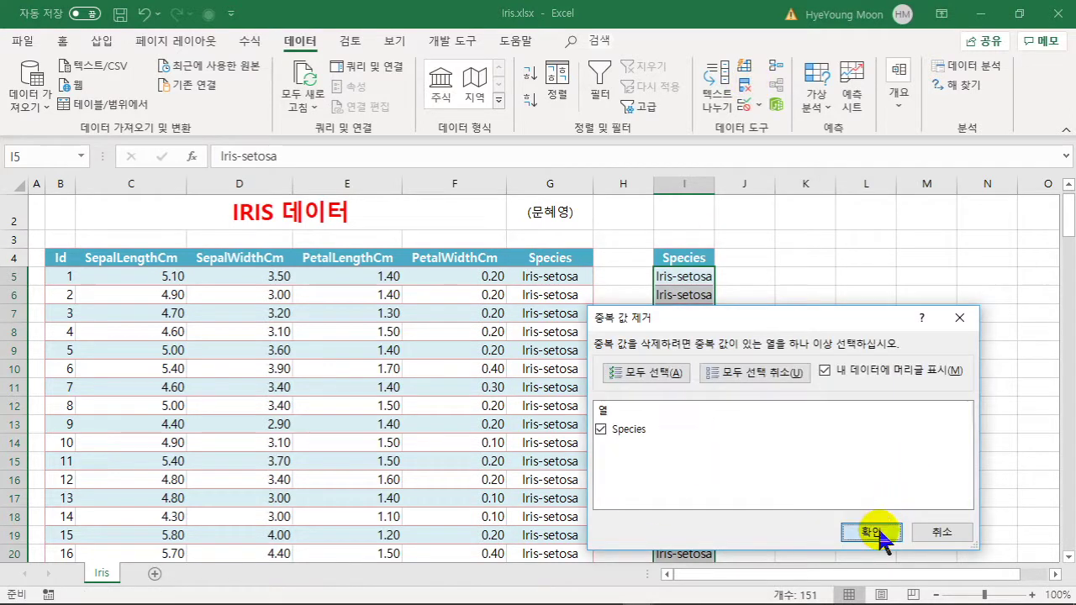
{"action": "left_click", "coordinate": [528, 355]}
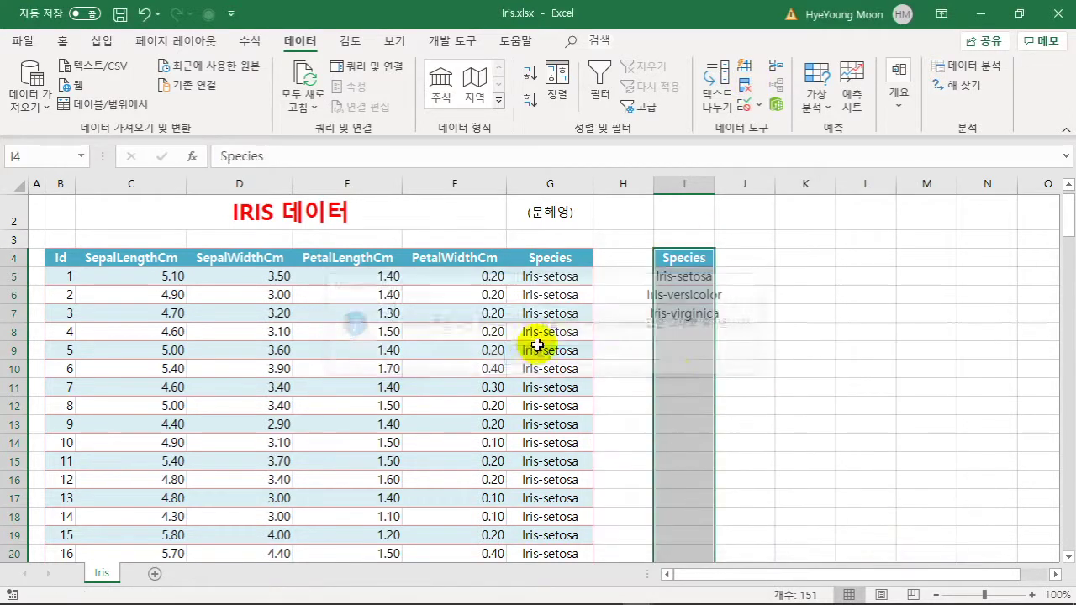
Widen column I so the unique species names fit within their cells.
{"action": "left_click", "coordinate": [782, 295]}
{"action": "left_click_drag", "start_coordinate": [710, 184], "coordinate": [763, 184]}
{"action": "left_click", "coordinate": [719, 378]}
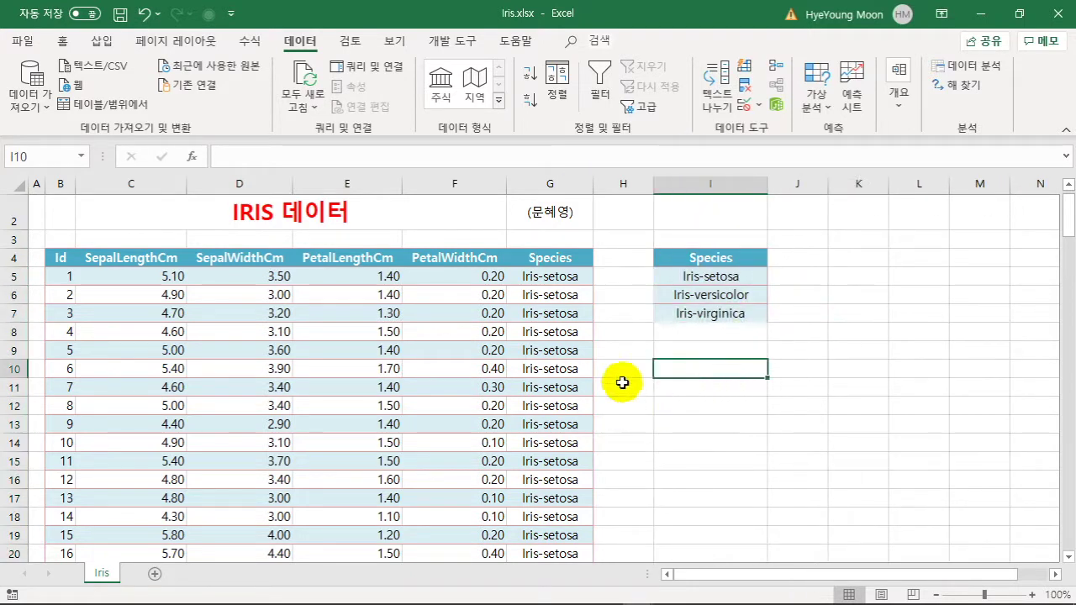
{"action": "left_click", "coordinate": [769, 456]}
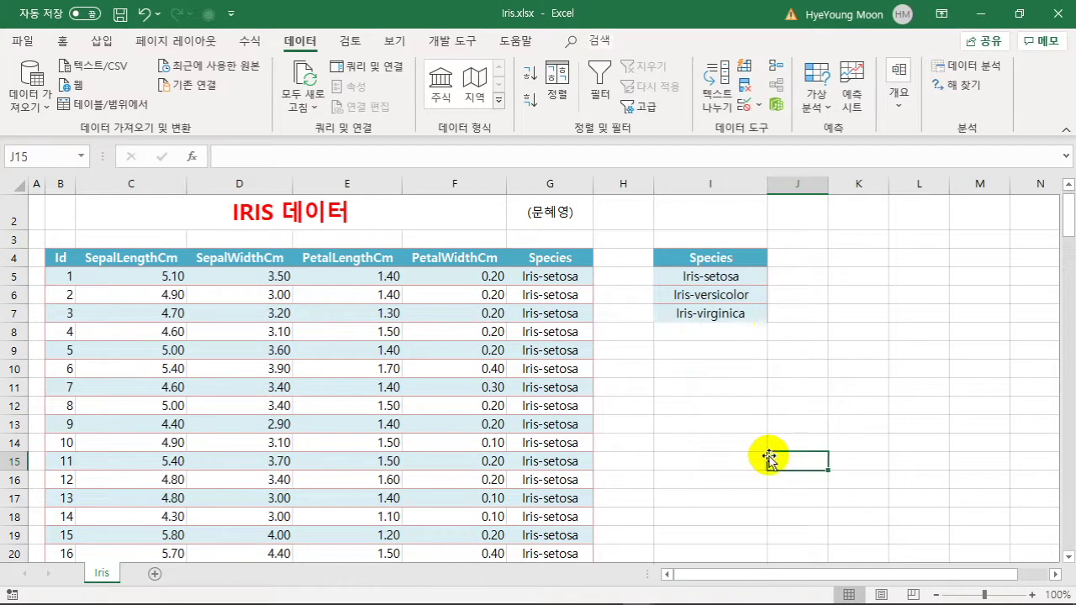
{"action": "left_click", "coordinate": [374, 478]}
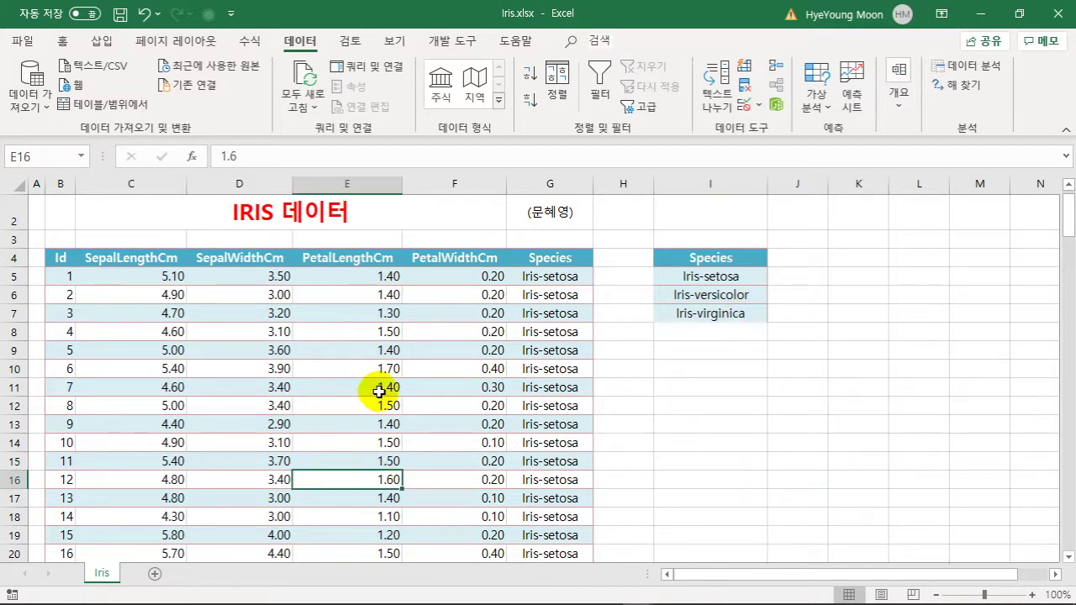
Clear the fill colour of the iris data block B4:G154 and set its font colour to black.
{"action": "left_click", "coordinate": [54, 252]}
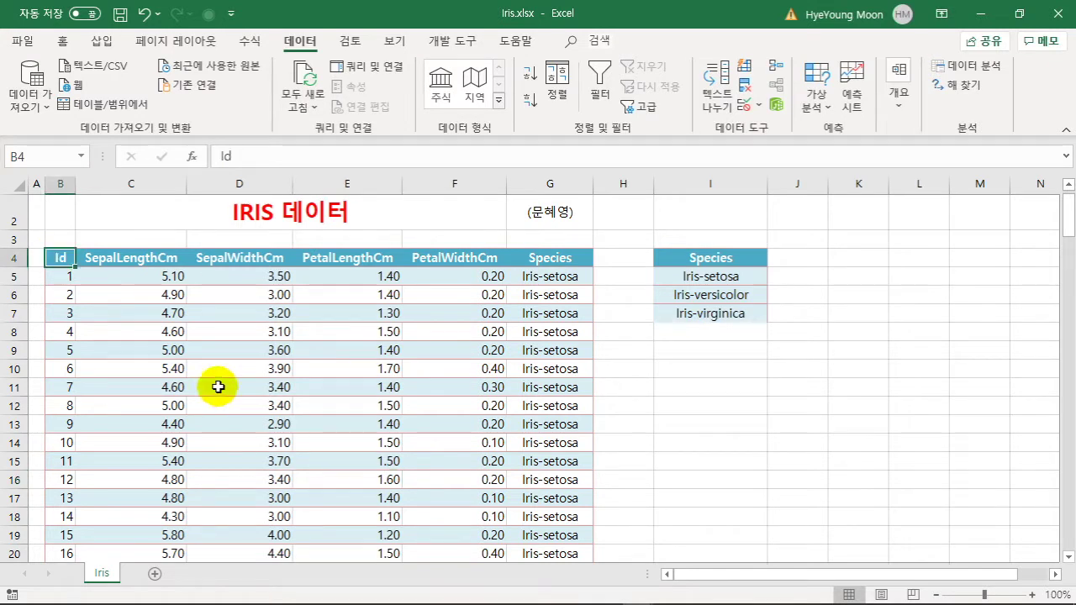
{"action": "left_click", "coordinate": [243, 389]}
{"action": "key", "text": "ctrl+a"}
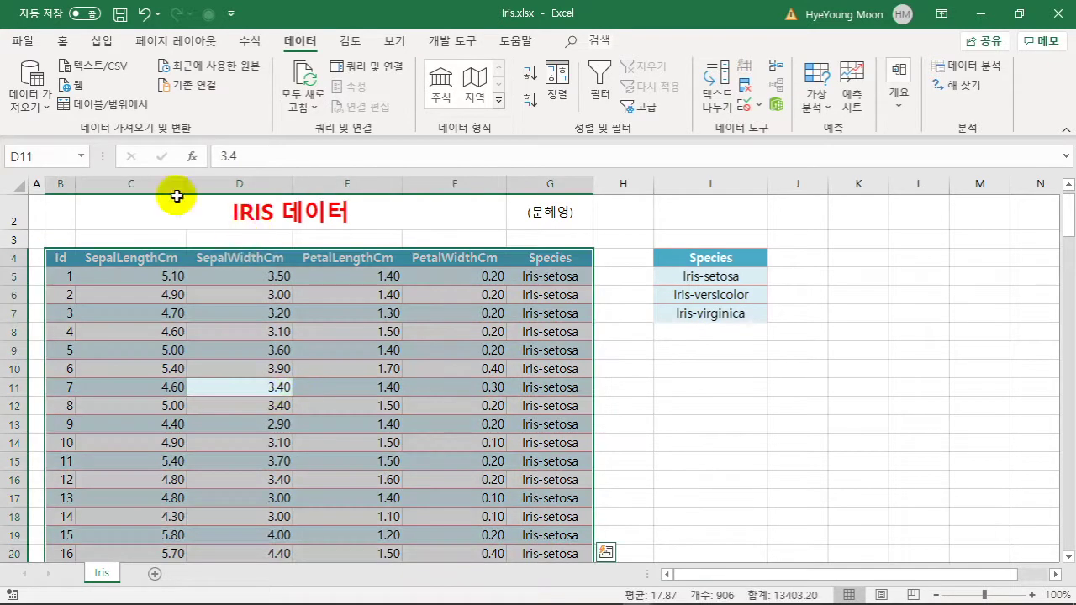
{"action": "left_click", "coordinate": [63, 41]}
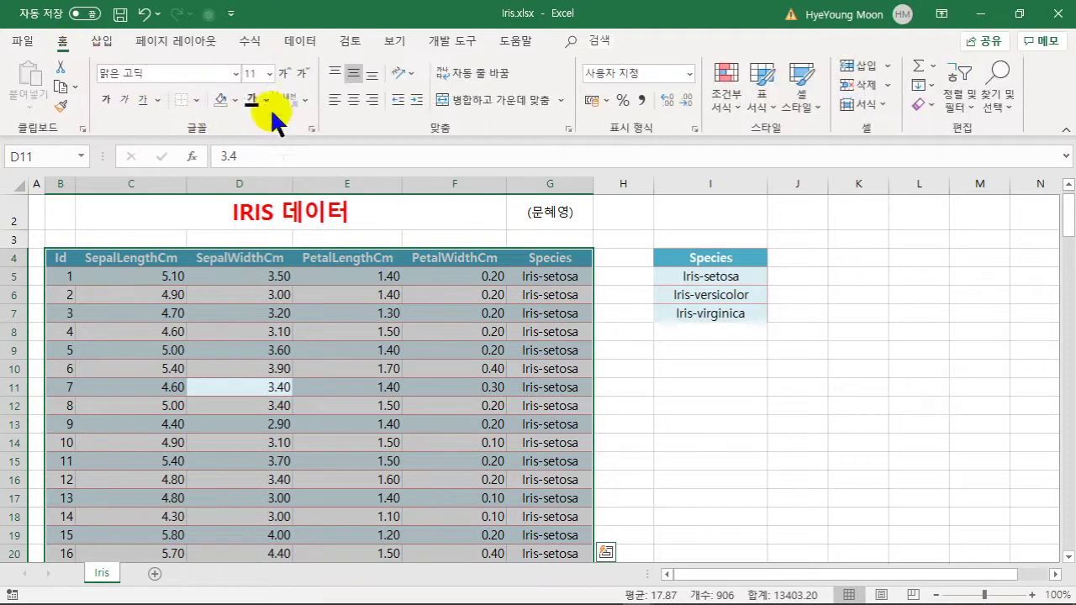
{"action": "left_click", "coordinate": [217, 99]}
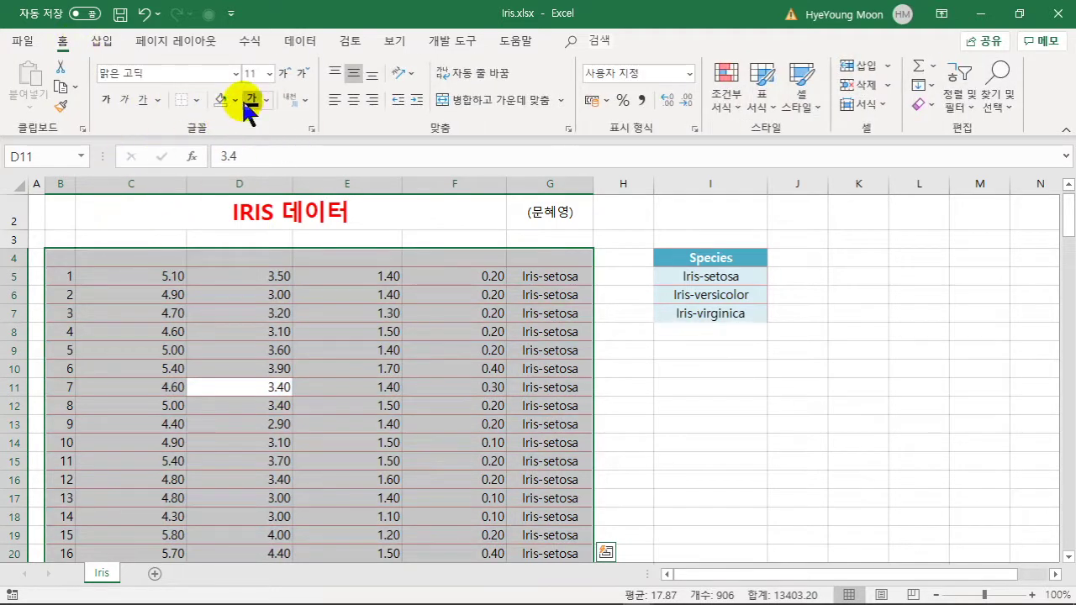
{"action": "left_click", "coordinate": [251, 99]}
Apply all borders to the iris data block, including the header row.
{"action": "left_click", "coordinate": [199, 98]}
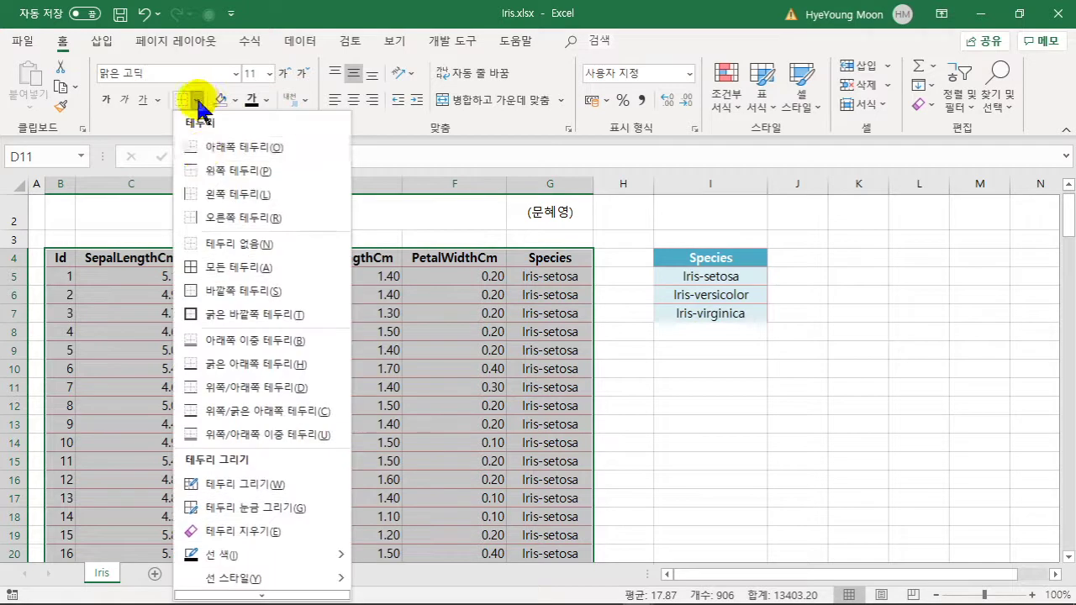
{"action": "left_click", "coordinate": [206, 267]}
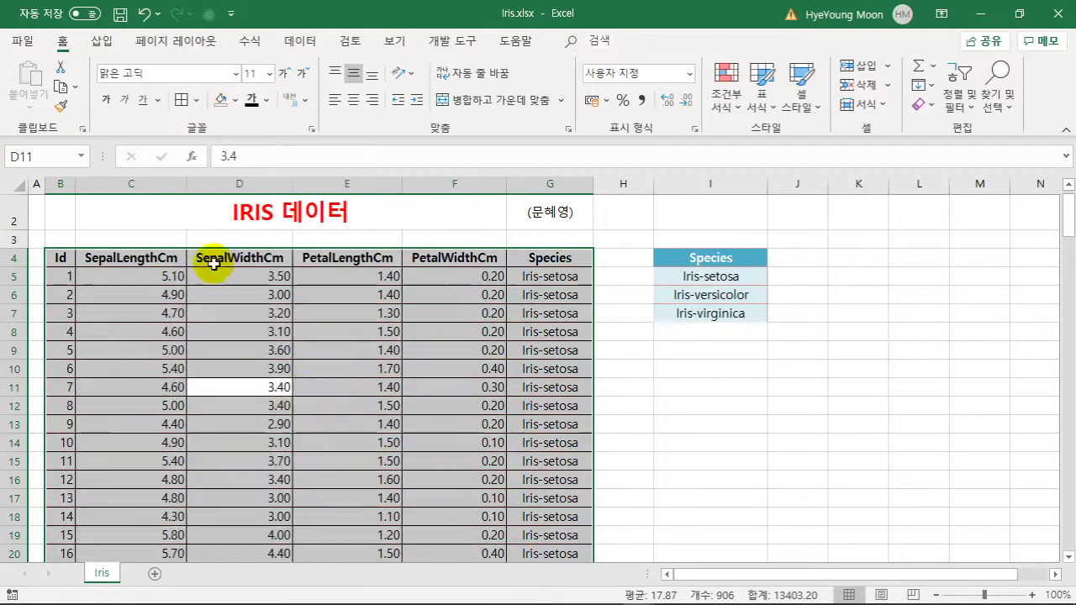
{"action": "left_click", "coordinate": [376, 331]}
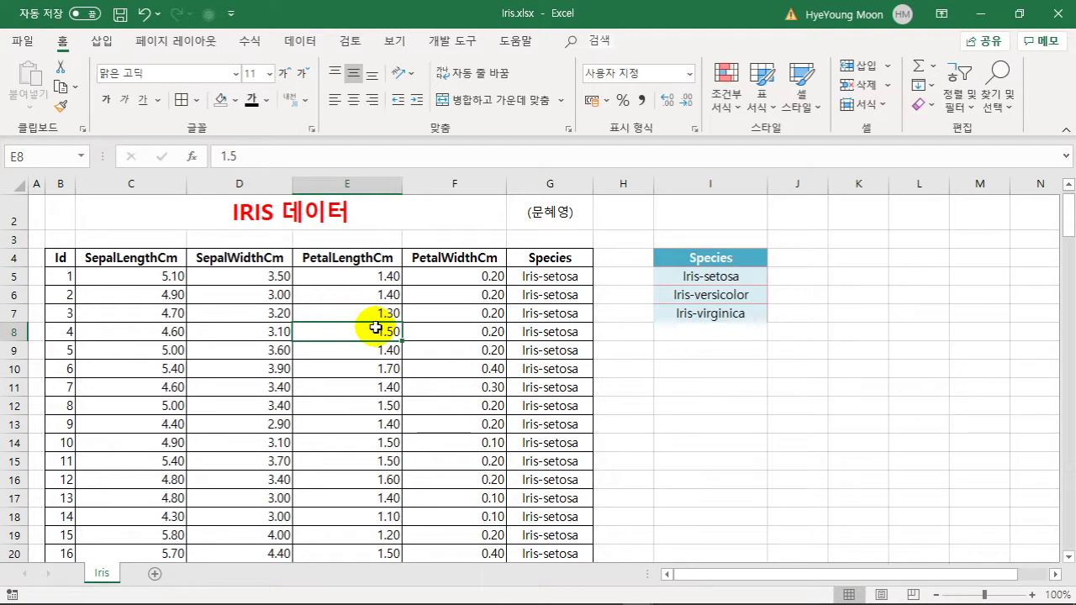
{"action": "left_click", "coordinate": [59, 350]}
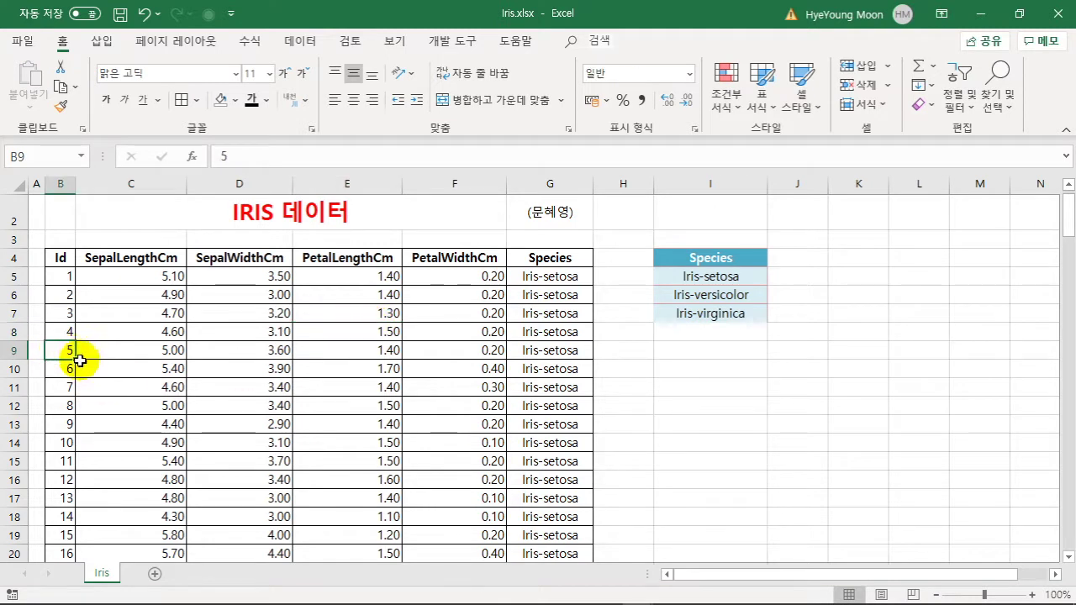
{"action": "left_click", "coordinate": [65, 443]}
{"action": "left_click_drag", "start_coordinate": [71, 352], "coordinate": [525, 366]}
{"action": "left_click_drag", "start_coordinate": [62, 442], "coordinate": [550, 446]}
{"action": "left_click", "coordinate": [291, 368]}
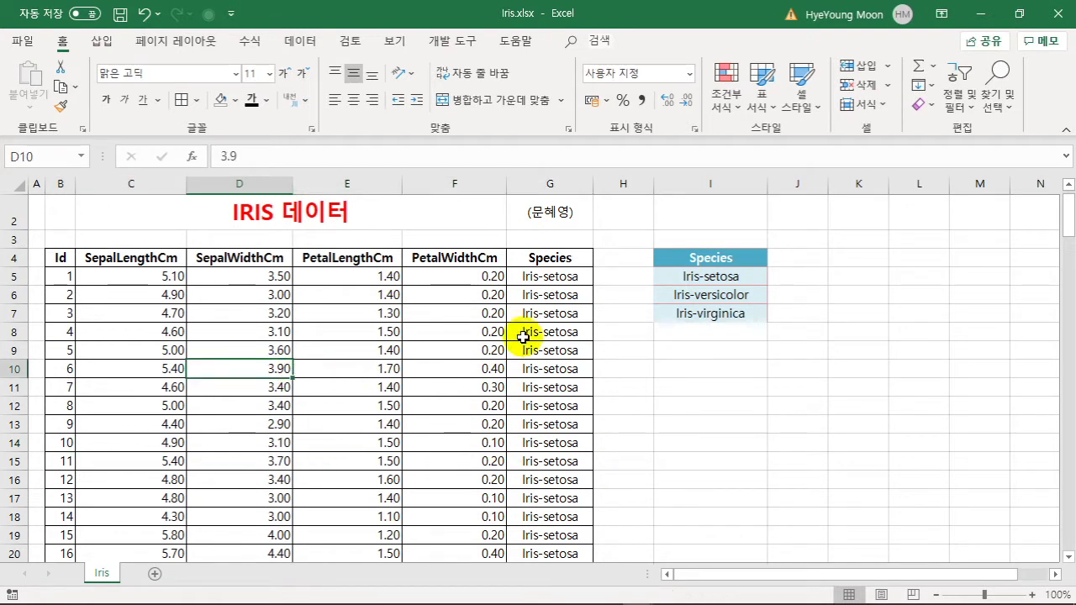
{"action": "left_click", "coordinate": [720, 109]}
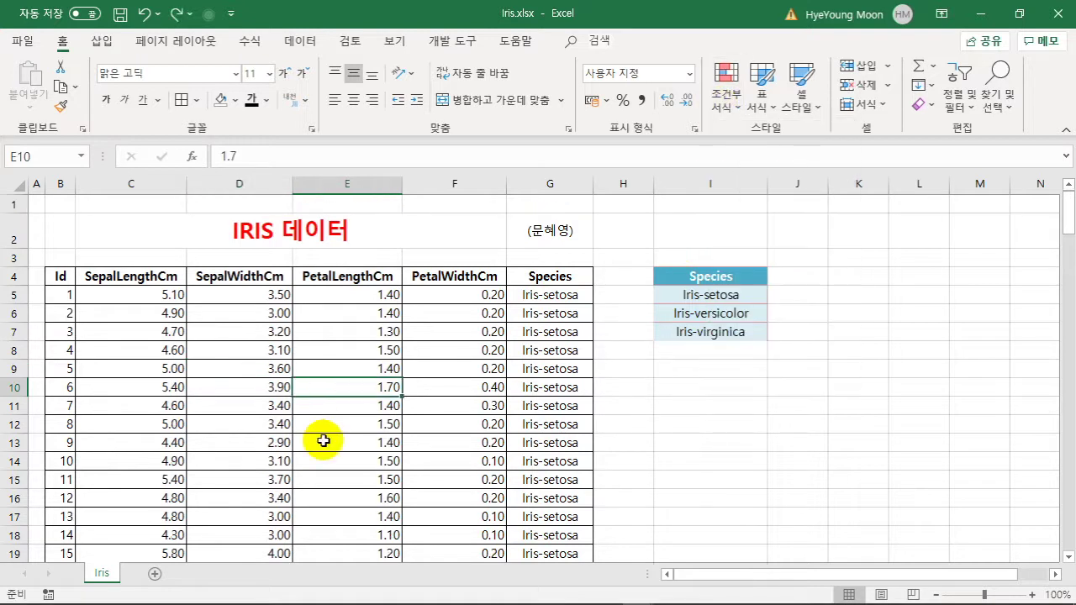
{"action": "left_click", "coordinate": [267, 423]}
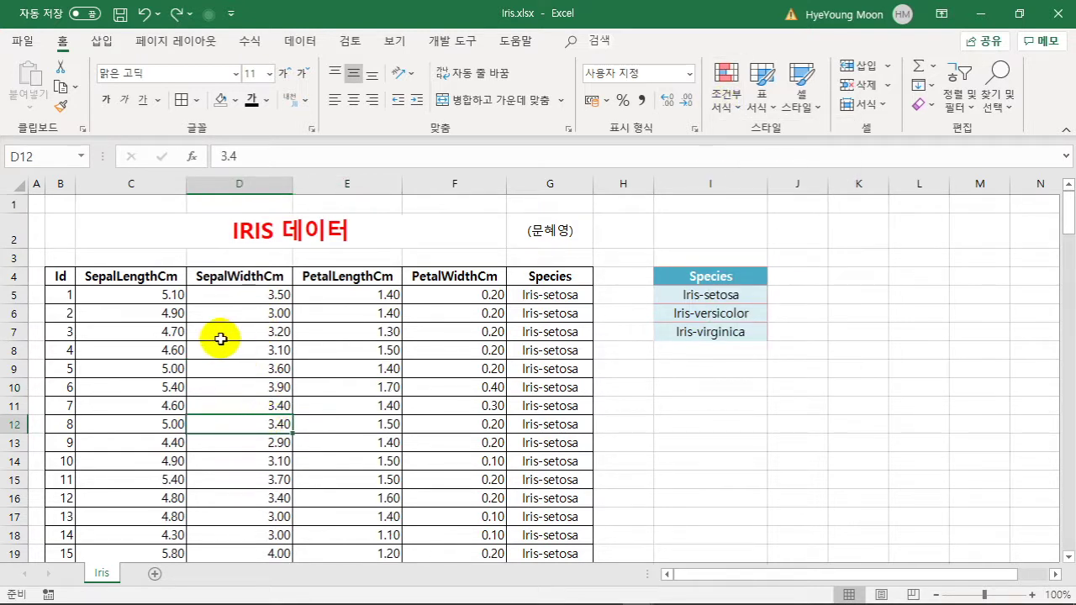
Select the records B5:G154 without the header and start a new conditional formatting rule that uses a formula.
{"action": "left_click", "coordinate": [61, 292]}
{"action": "left_click_drag", "start_coordinate": [64, 293], "coordinate": [523, 291]}
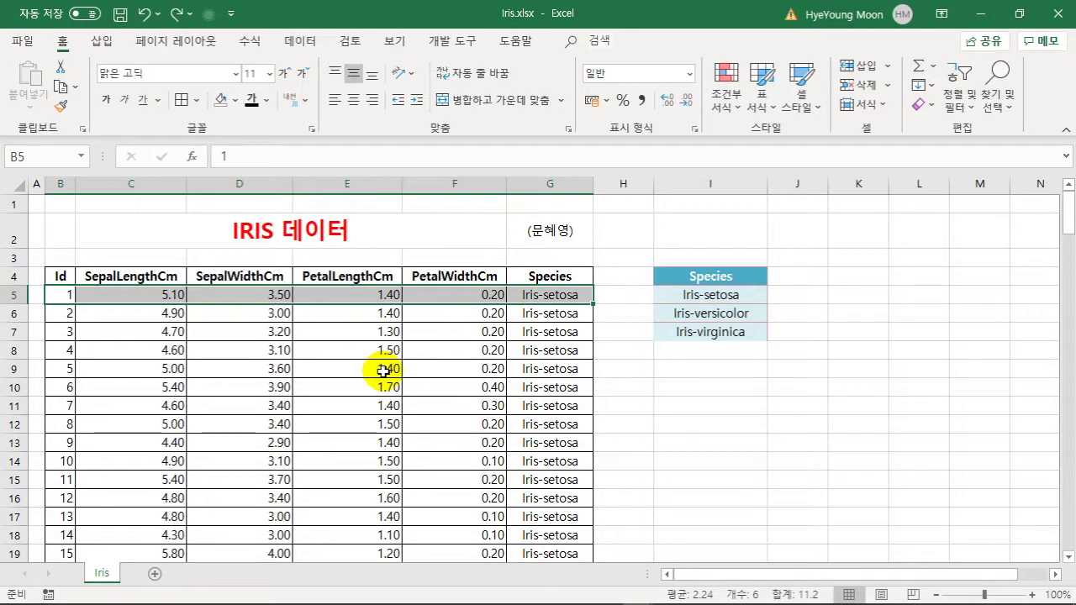
{"action": "key", "text": "ctrl+shift+Down"}
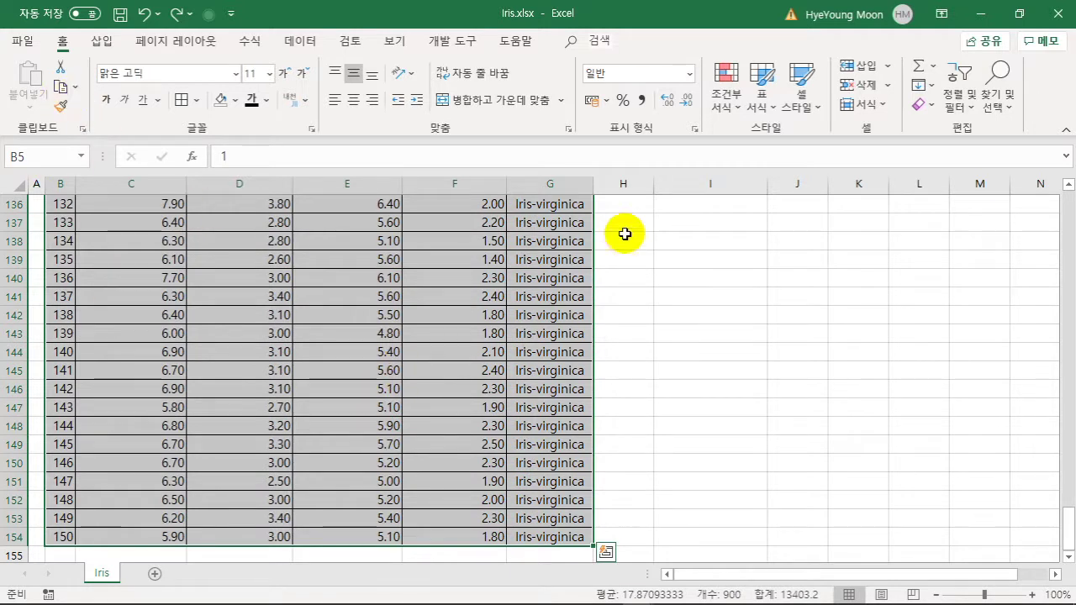
{"action": "left_click", "coordinate": [730, 106]}
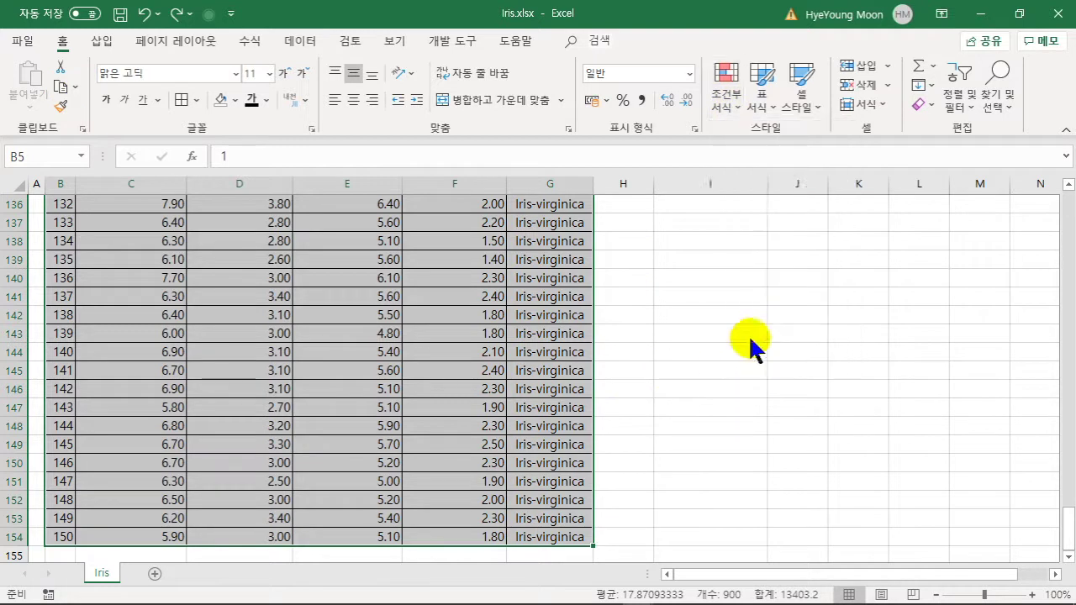
{"action": "left_click", "coordinate": [751, 340]}
{"action": "left_click", "coordinate": [455, 201]}
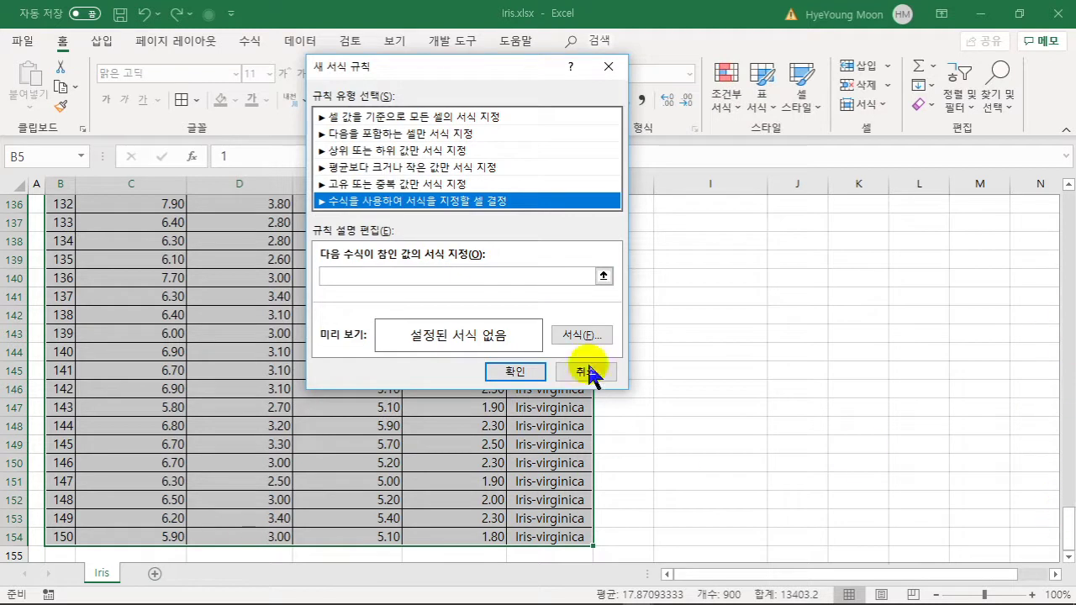
Enter =mod($B5,5)=0 as the rule's formula, with only the Id column reference fixed.
{"action": "left_click", "coordinate": [516, 274]}
{"action": "scroll", "coordinate": [1062, 378], "scroll_direction": "up", "scroll_amount": 9}
{"action": "scroll", "coordinate": [1066, 304], "scroll_direction": "up", "scroll_amount": 20}
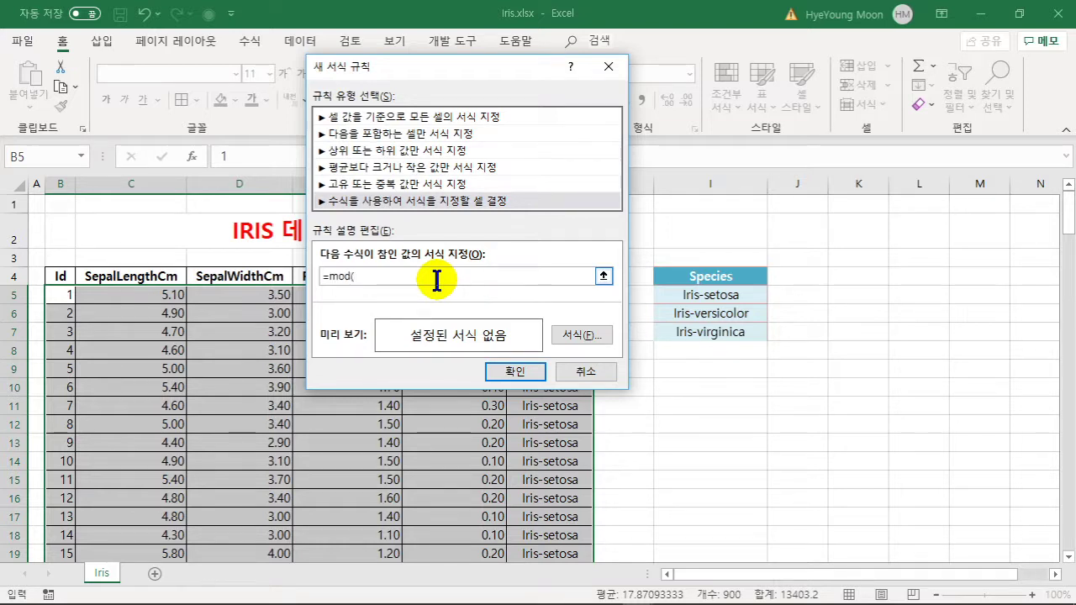
{"action": "left_click", "coordinate": [61, 292]}
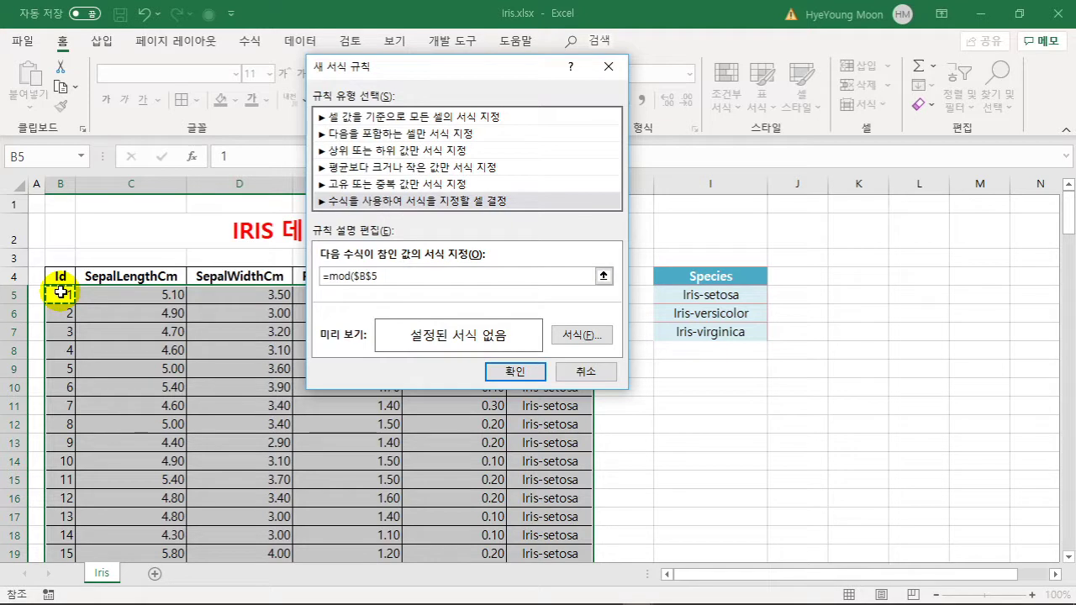
{"action": "type", "text": ",5)=0"}
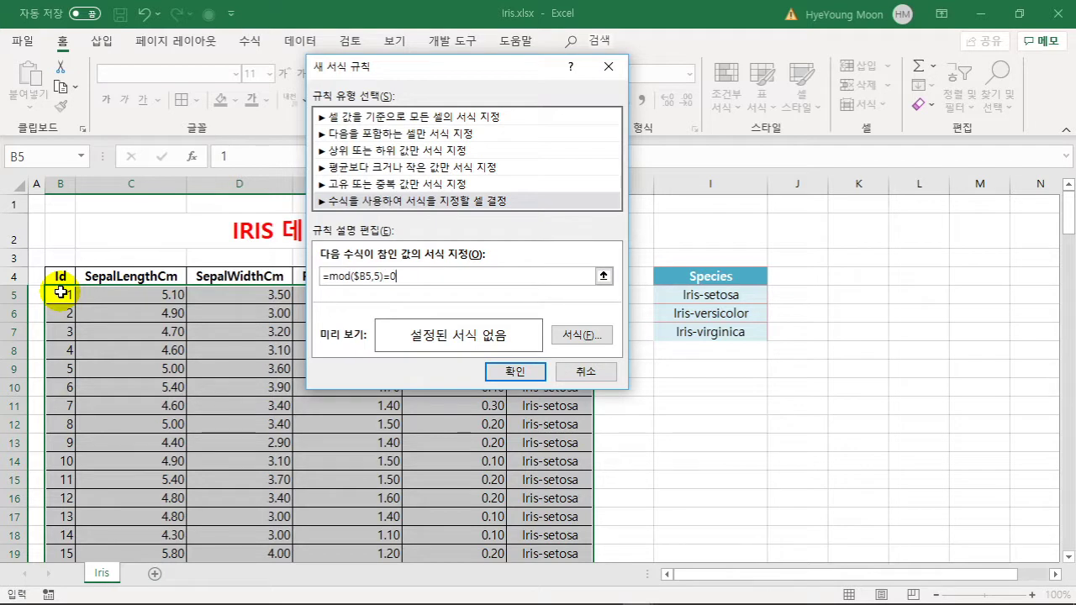
Set the rule's format to a light aqua fill and apply the rule to the selected records.
{"action": "left_click", "coordinate": [606, 336]}
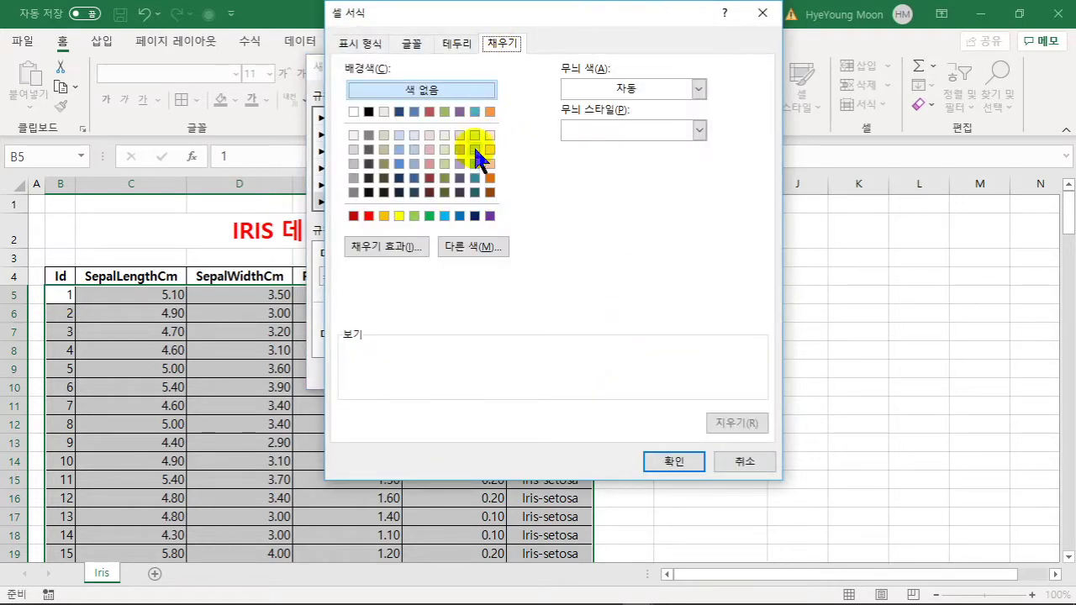
{"action": "left_click", "coordinate": [475, 149]}
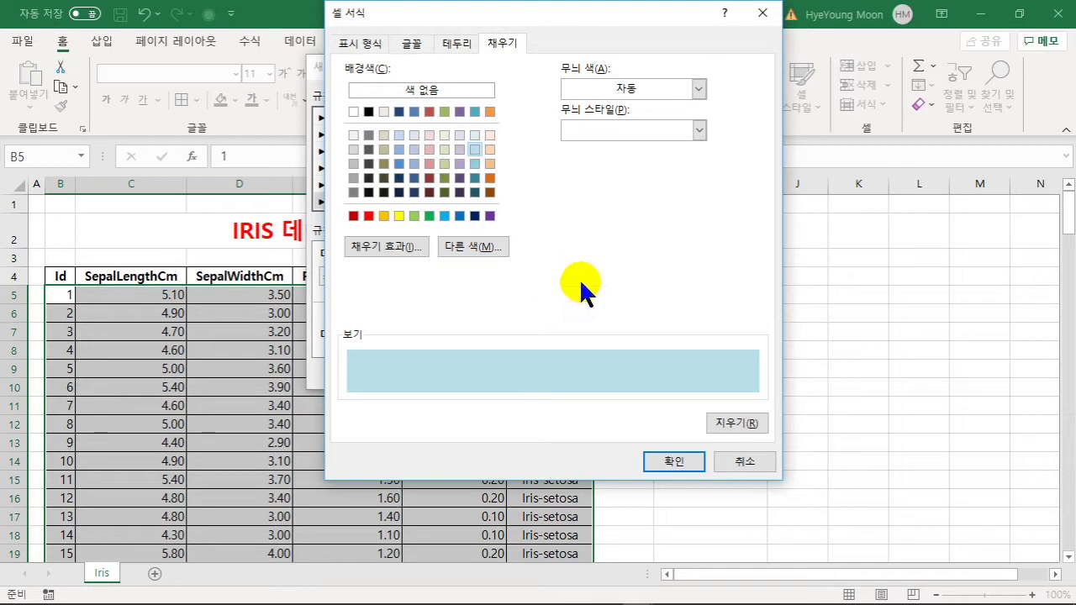
{"action": "left_click", "coordinate": [662, 462]}
{"action": "left_click", "coordinate": [520, 370]}
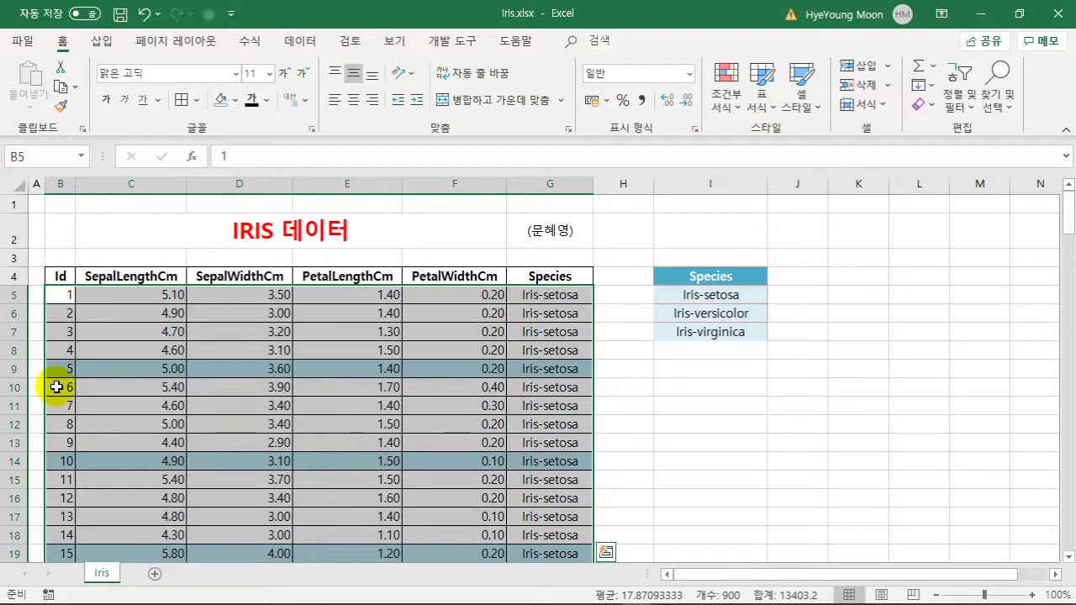
{"action": "left_click", "coordinate": [257, 417]}
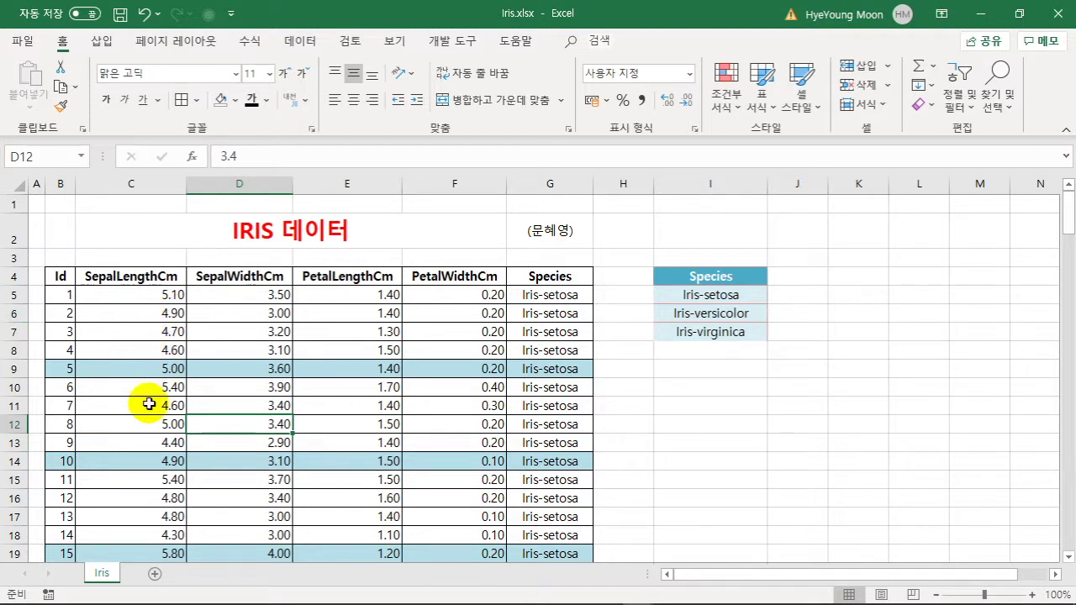
{"action": "left_click", "coordinate": [252, 327]}
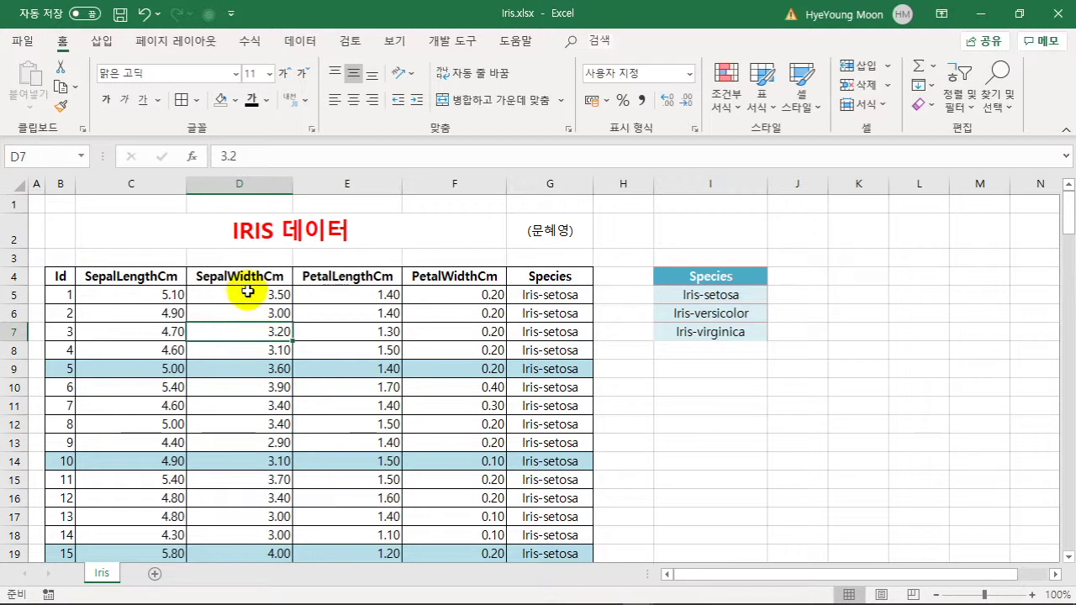
Delete the =MOD($B5,5) conditional formatting rule from the iris records using the rules manager.
{"action": "left_click", "coordinate": [248, 292]}
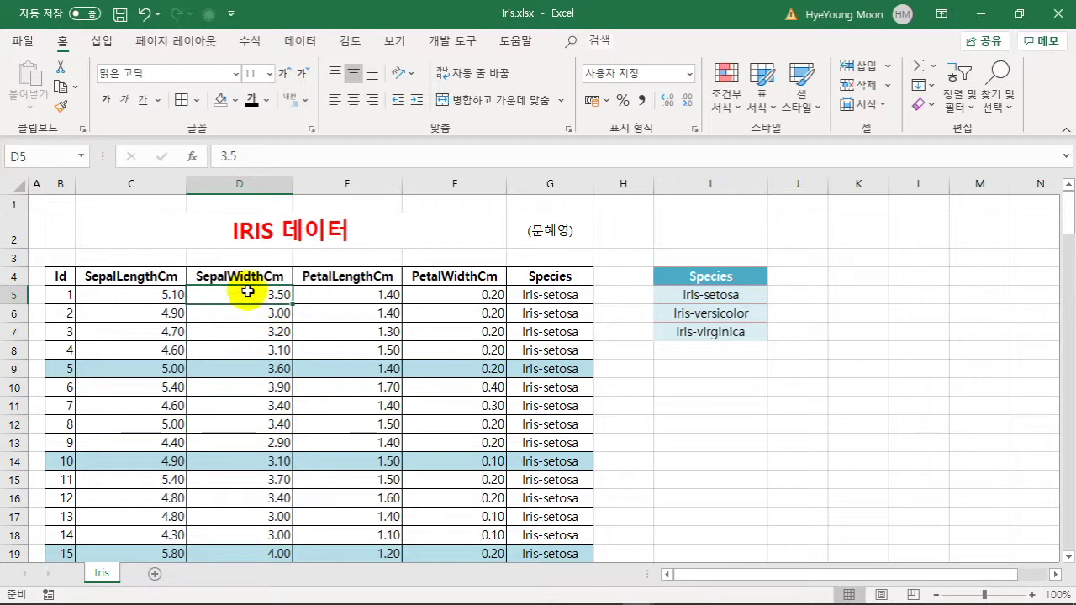
{"action": "left_click", "coordinate": [734, 103]}
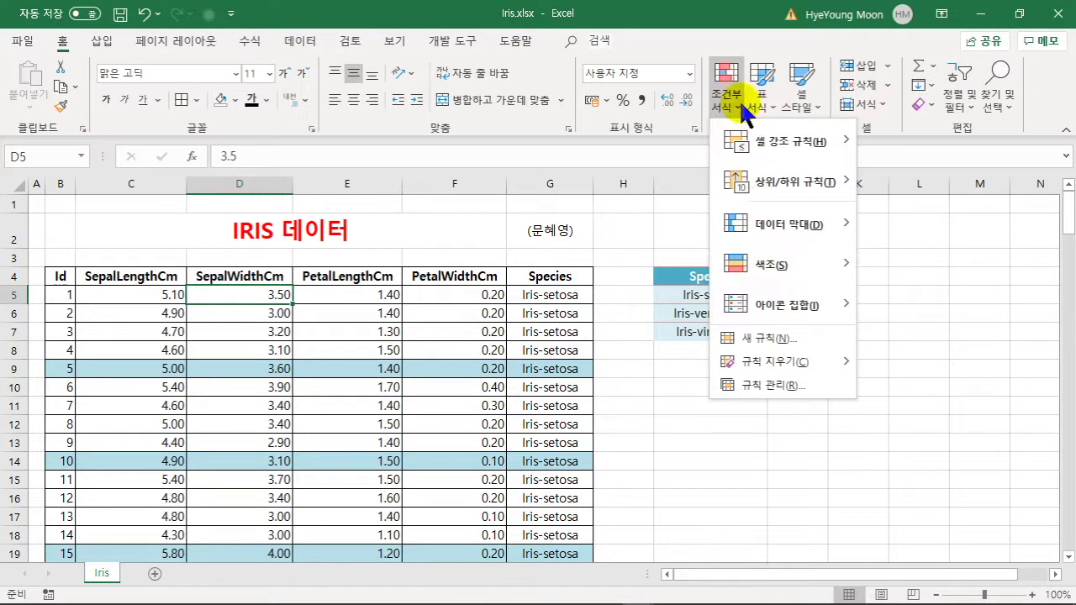
{"action": "left_click", "coordinate": [769, 385]}
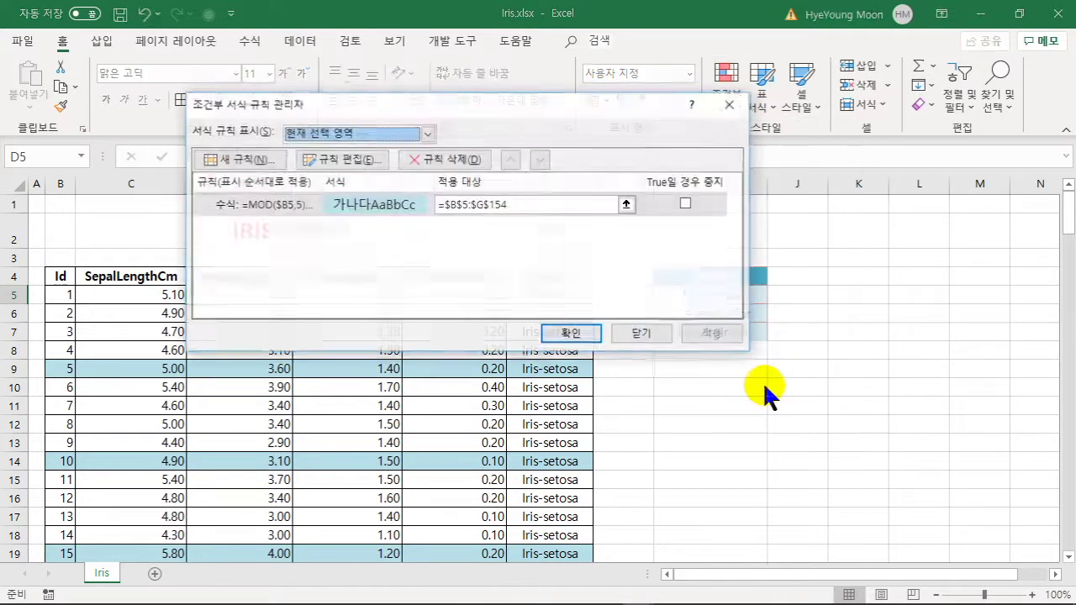
{"action": "left_click", "coordinate": [272, 210]}
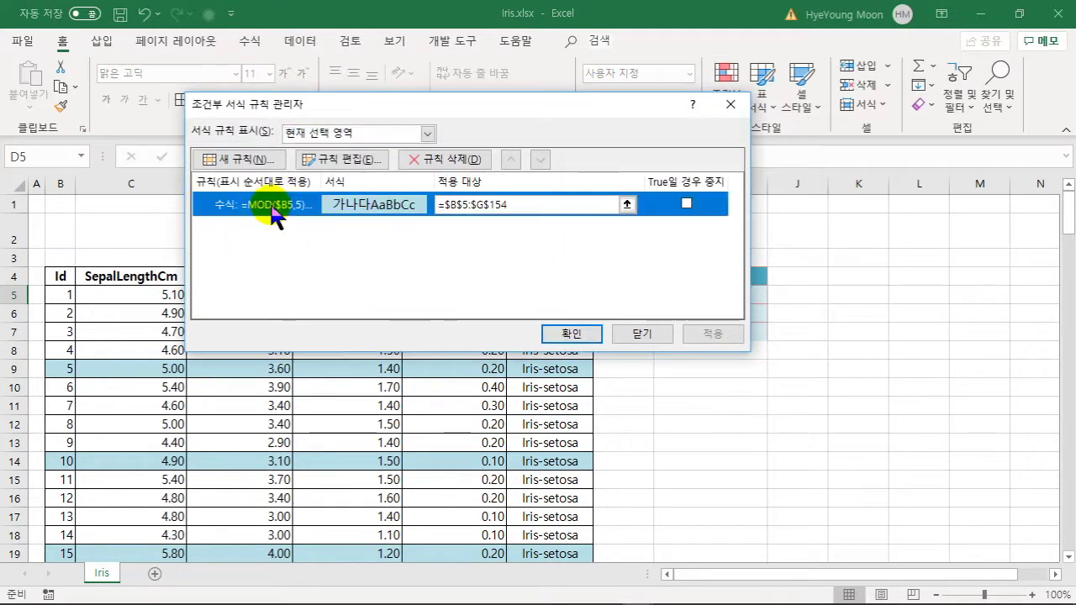
{"action": "left_click", "coordinate": [467, 159]}
{"action": "left_click", "coordinate": [561, 334]}
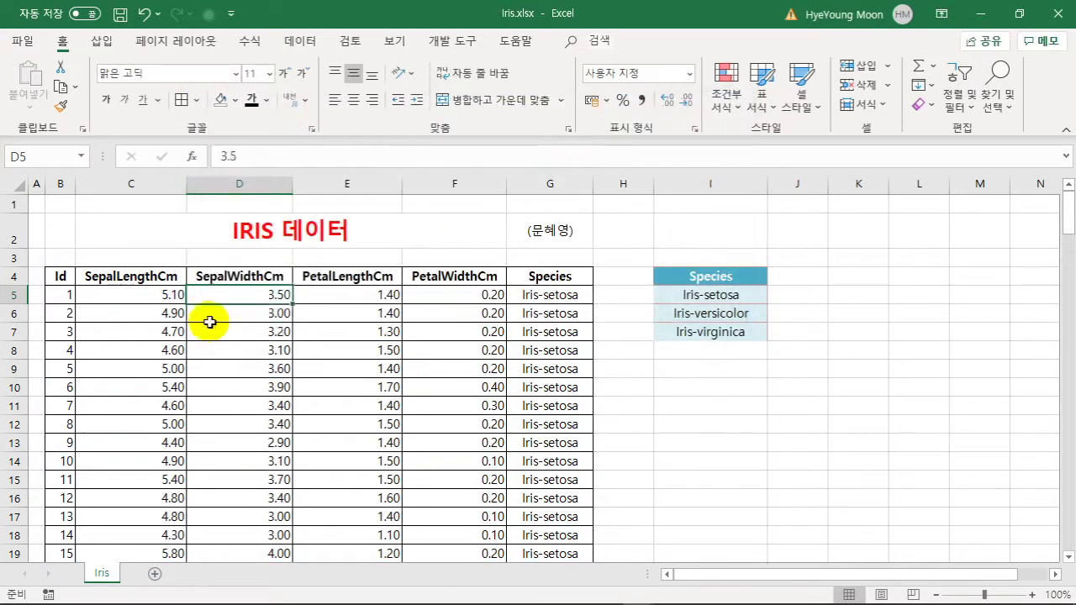
{"action": "left_click", "coordinate": [211, 316]}
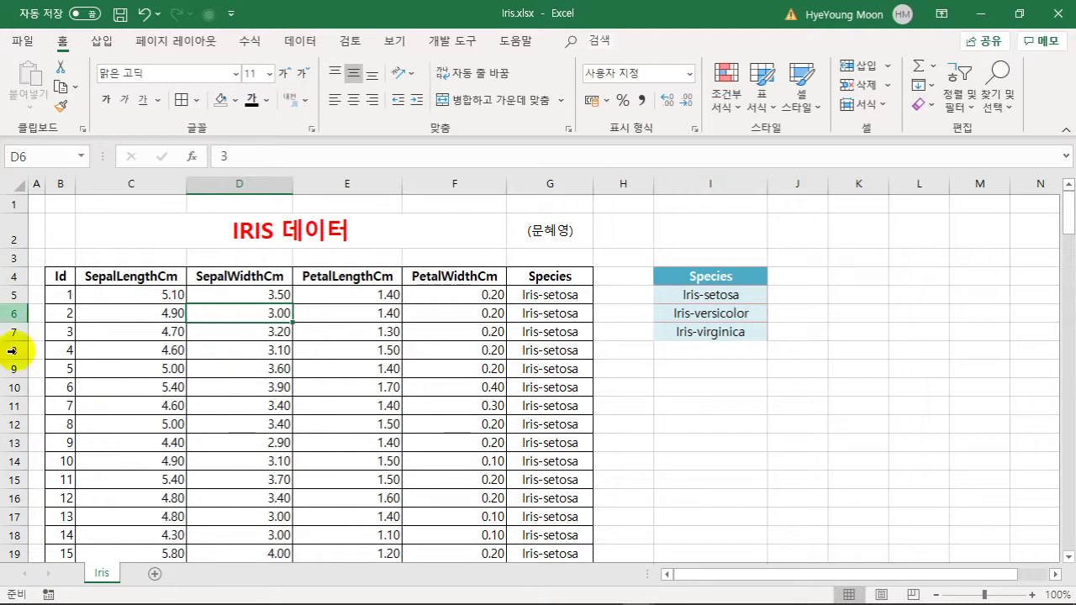
{"action": "left_click", "coordinate": [262, 370]}
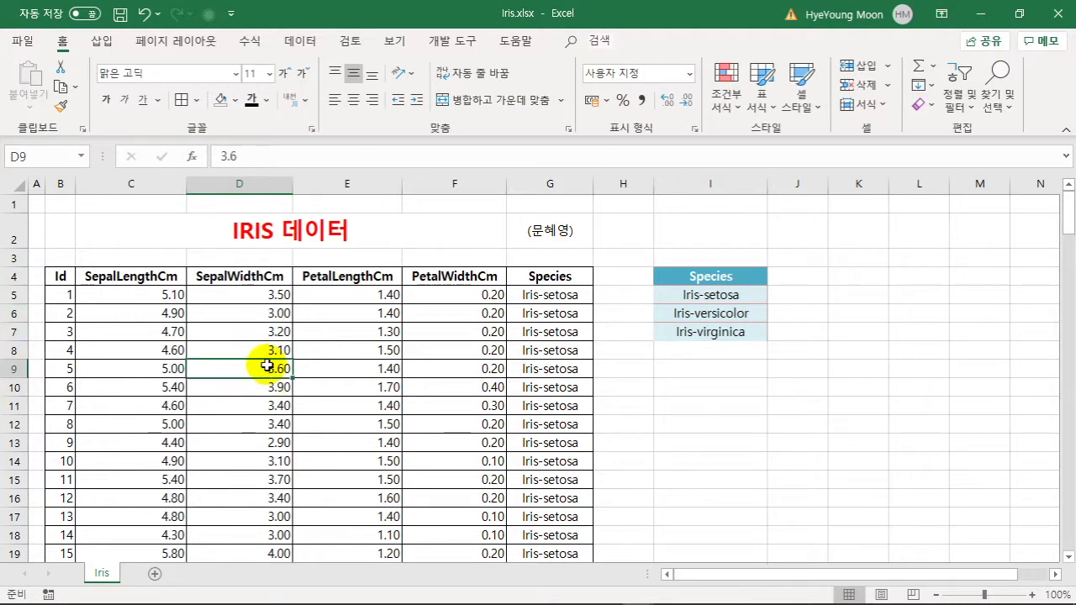
Select the records B5:G154 again and start a new conditional formatting rule that uses a formula.
{"action": "left_click_drag", "start_coordinate": [57, 296], "coordinate": [539, 292]}
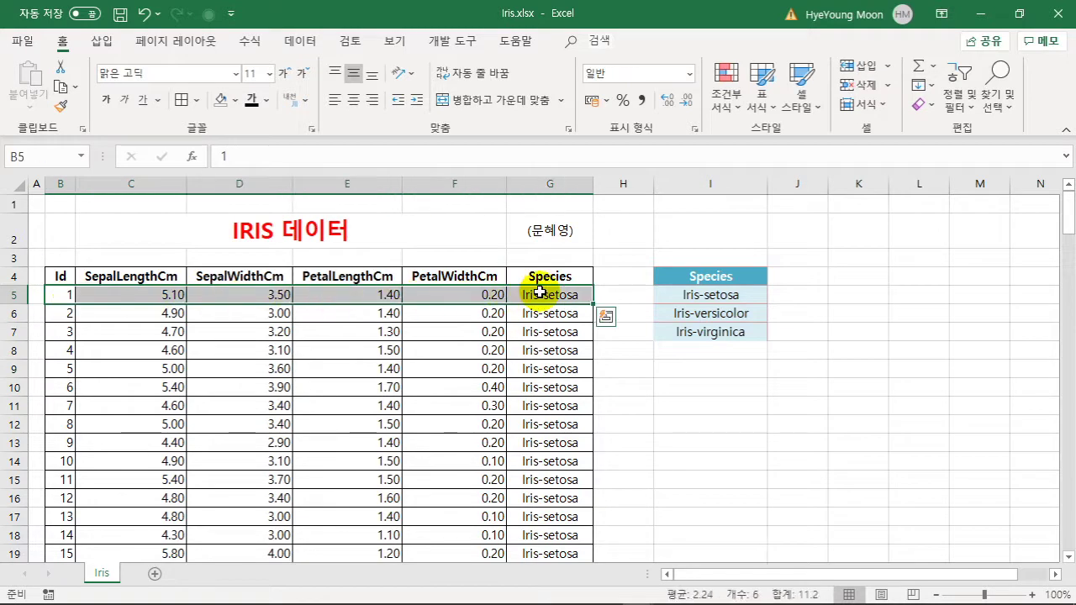
{"action": "key", "text": "ctrl+shift+Down"}
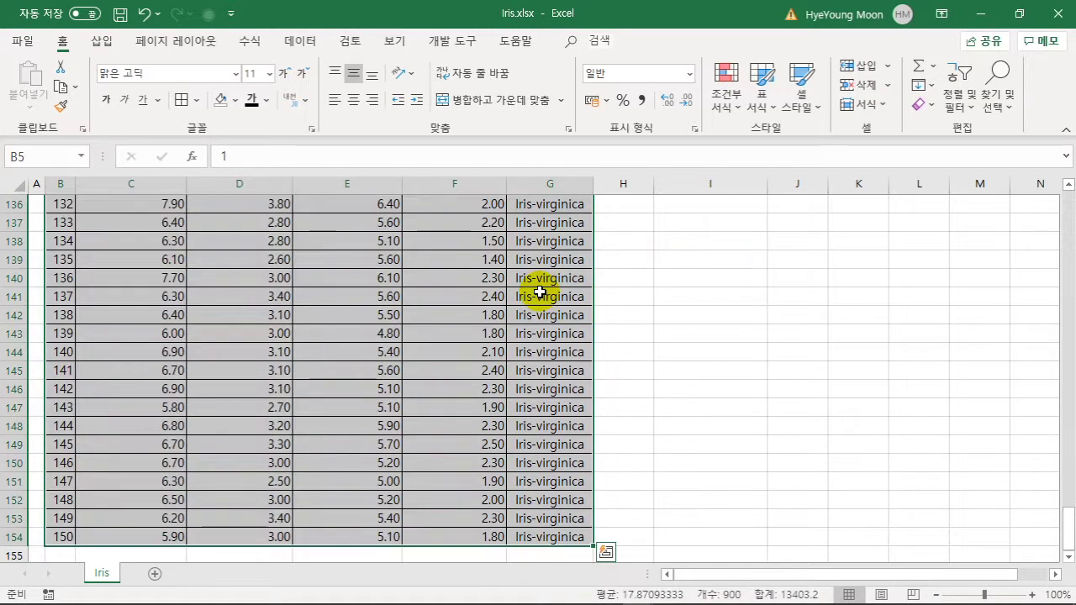
{"action": "left_click", "coordinate": [724, 97]}
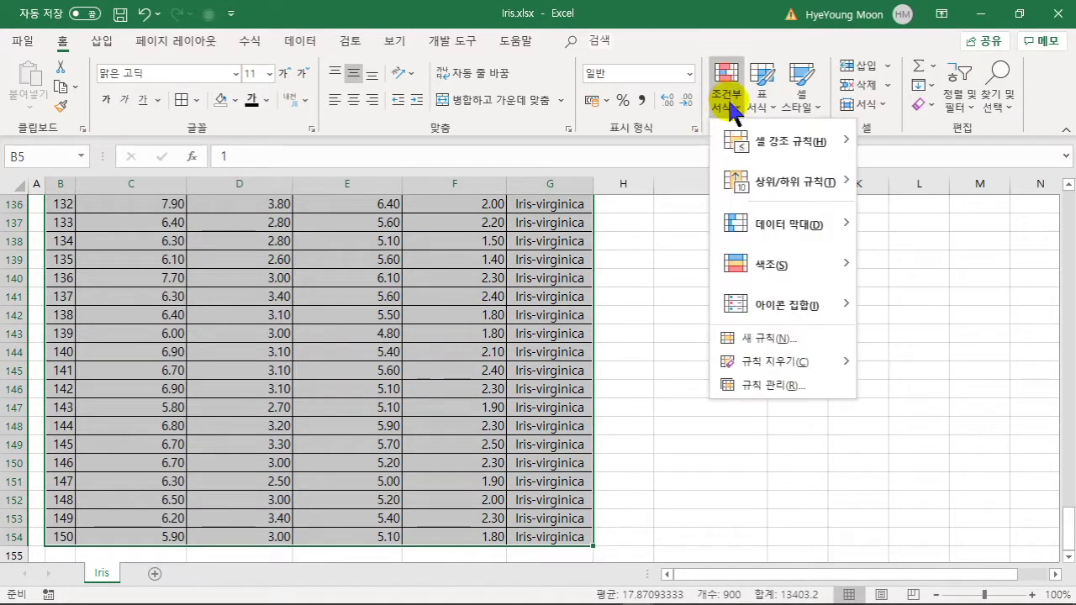
{"action": "left_click", "coordinate": [723, 340]}
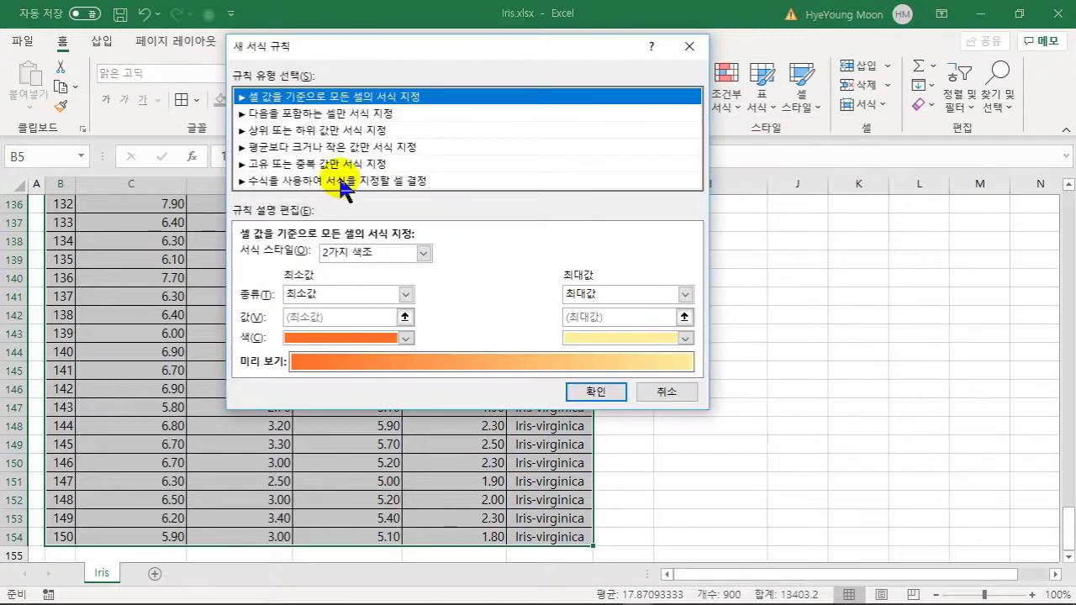
{"action": "left_click", "coordinate": [341, 180]}
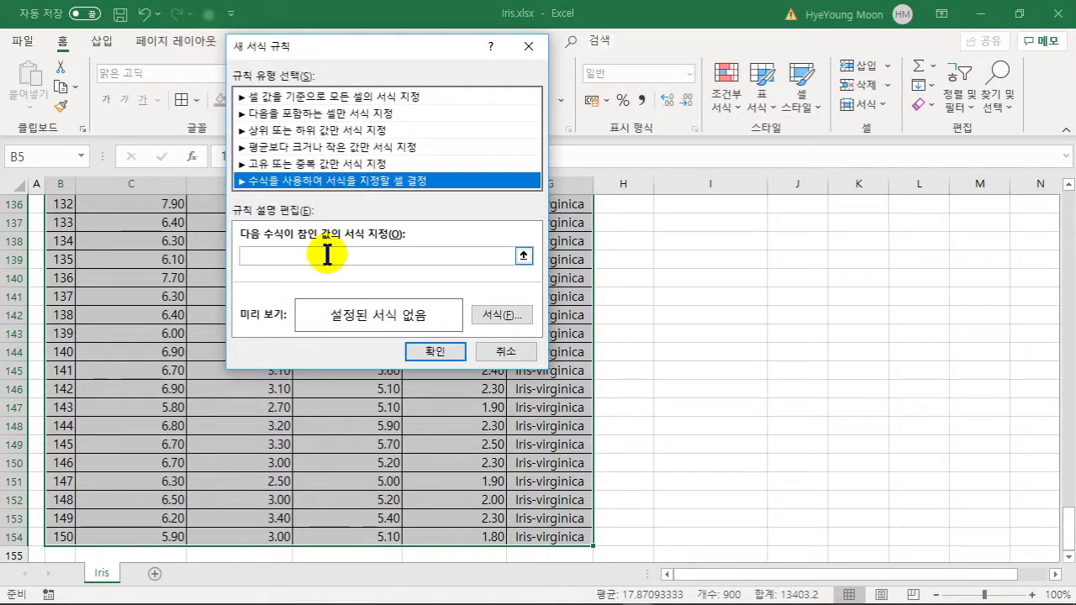
Enter =mod(row()-4,5)=0 as the rule's formula, basing it on the row number instead of the Id column.
{"action": "left_click_drag", "start_coordinate": [1061, 538], "coordinate": [1068, 203]}
{"action": "left_click", "coordinate": [412, 256]}
{"action": "type", "text": "="}
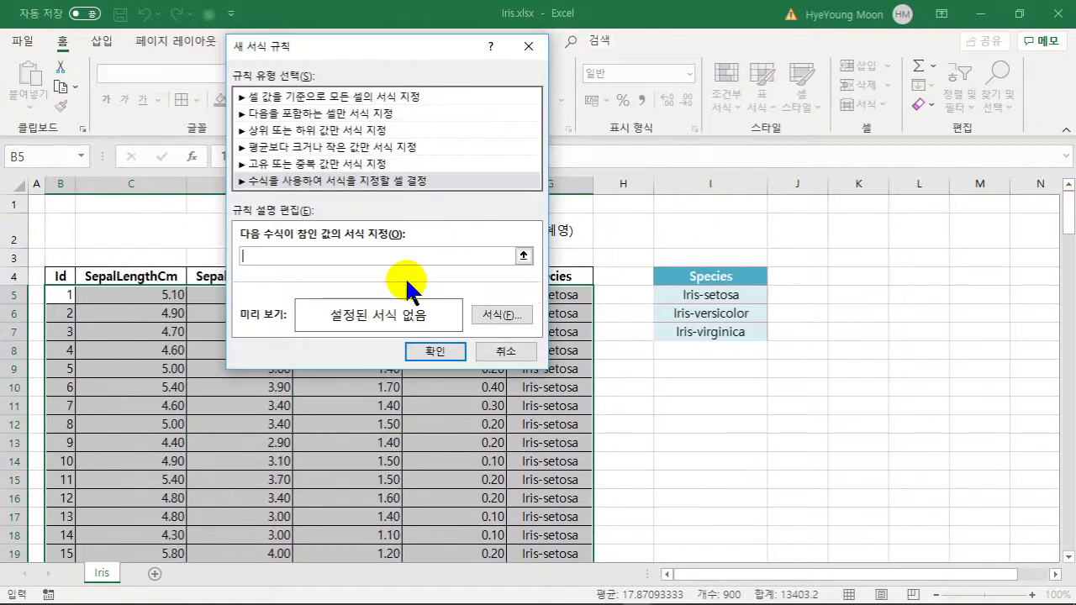
{"action": "type", "text": "mod(row()-4"}
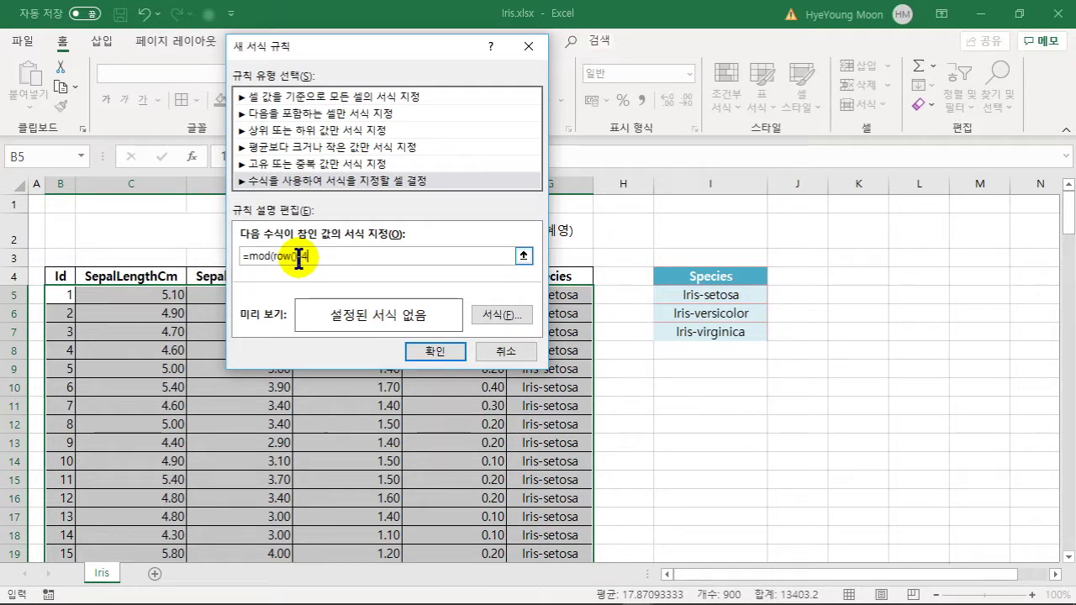
{"action": "type", "text": ")=0"}
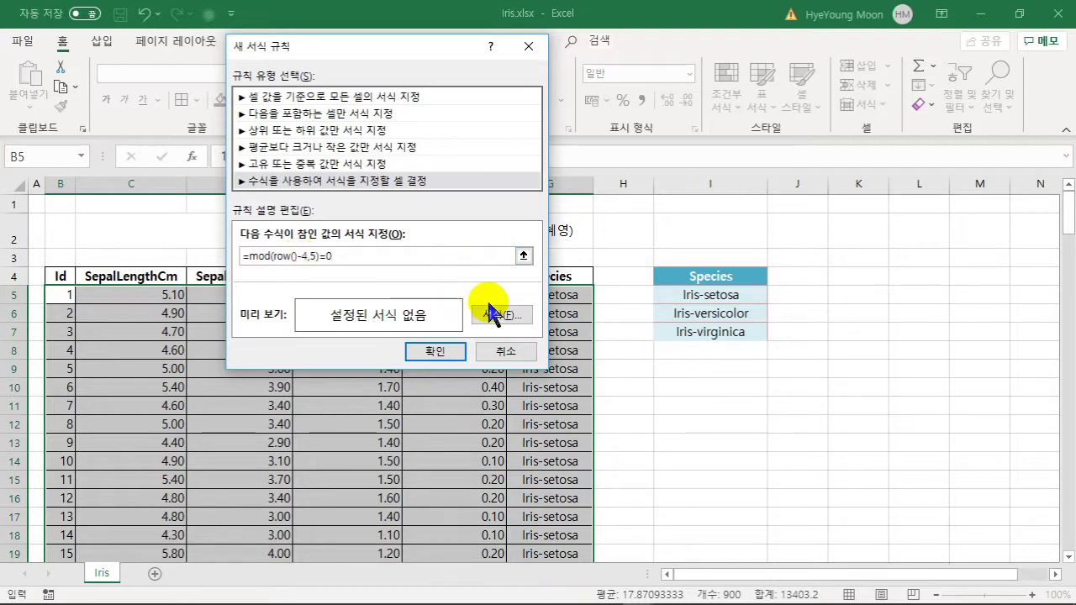
Give the row-based rule a light aqua fill and apply it to the selected records.
{"action": "left_click", "coordinate": [496, 318]}
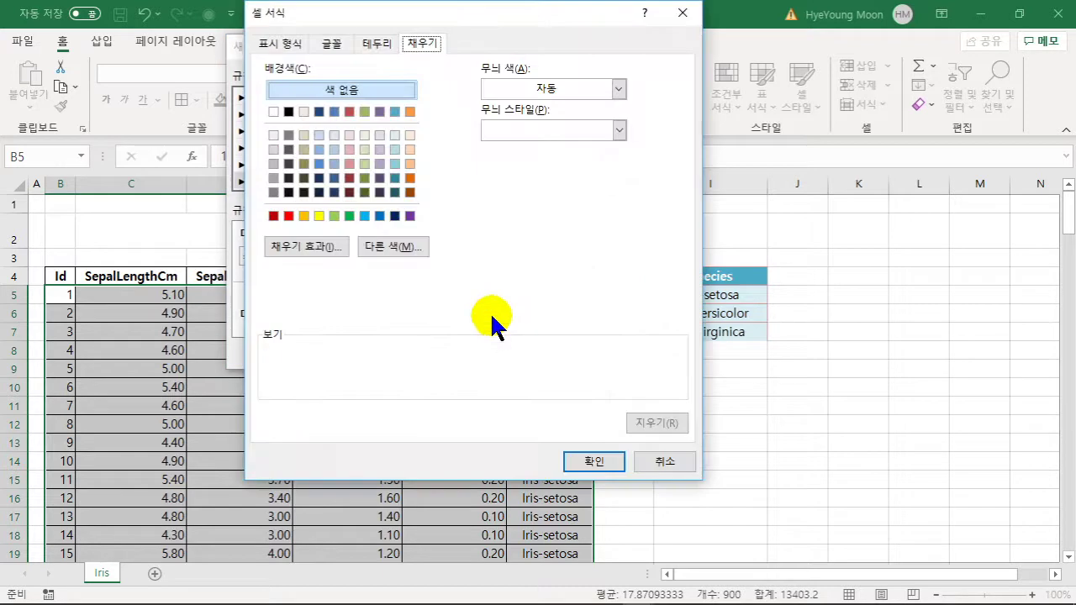
{"action": "left_click", "coordinate": [395, 149]}
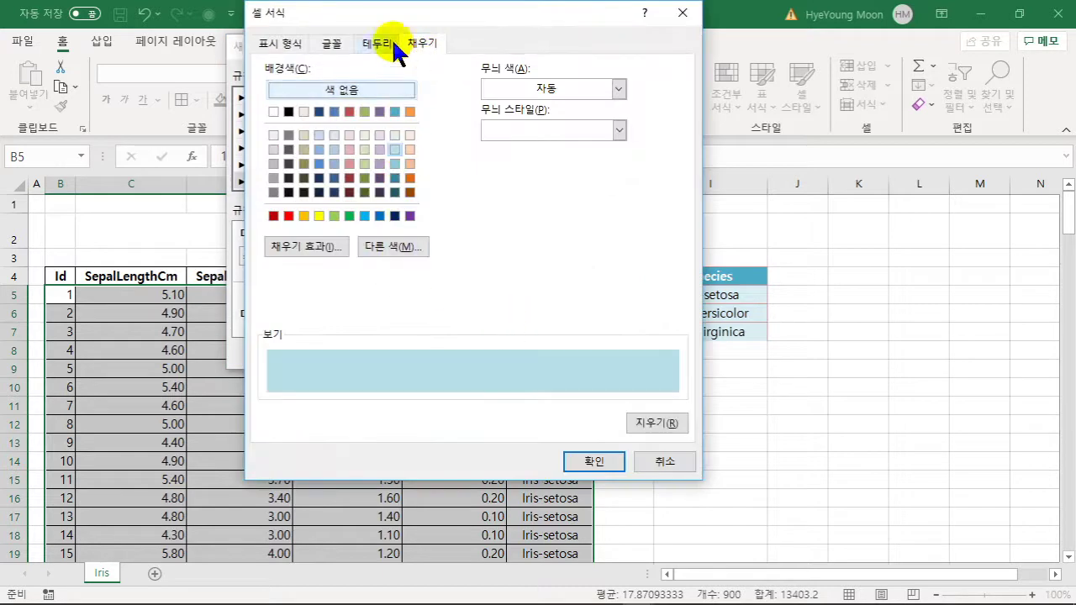
{"action": "left_click", "coordinate": [593, 464]}
{"action": "left_click", "coordinate": [437, 352]}
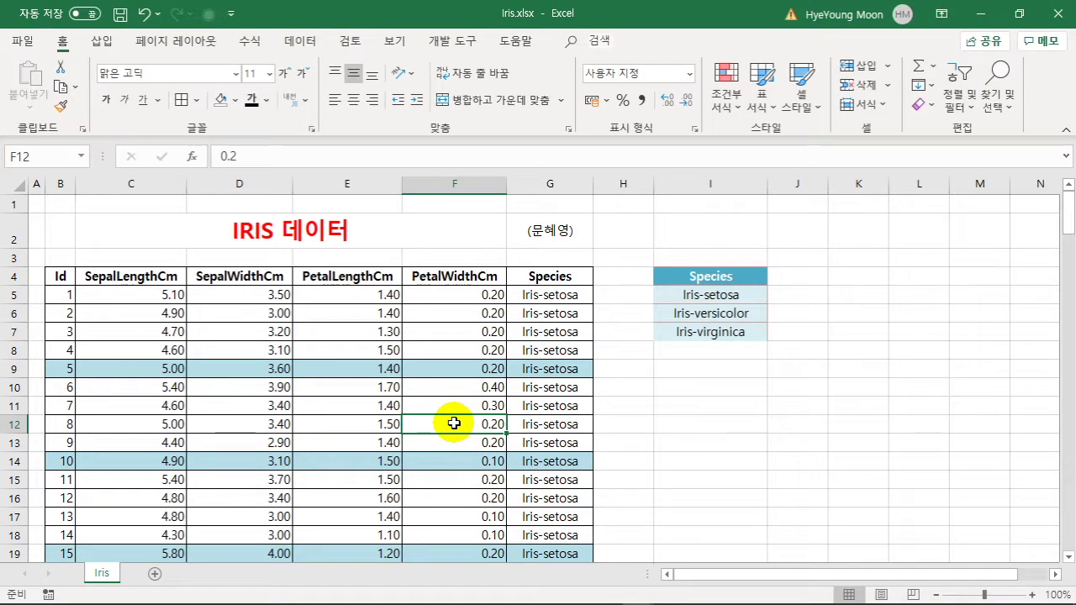
Apply the 강조색5 (Accent 5) cell style to the table's header row B4:G4.
{"action": "left_click_drag", "start_coordinate": [71, 276], "coordinate": [554, 275]}
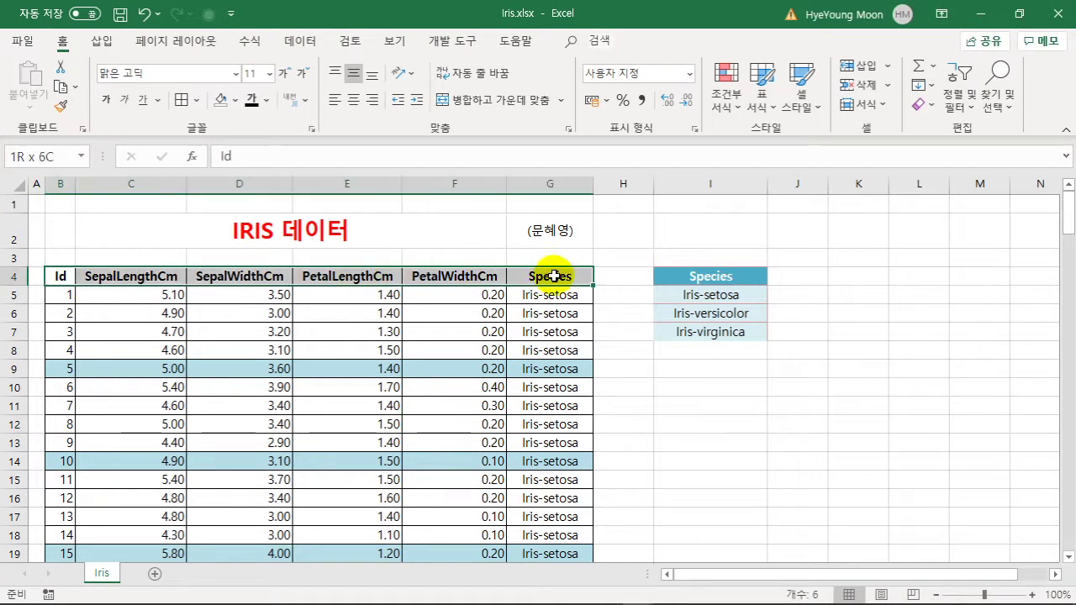
{"action": "left_click", "coordinate": [803, 97]}
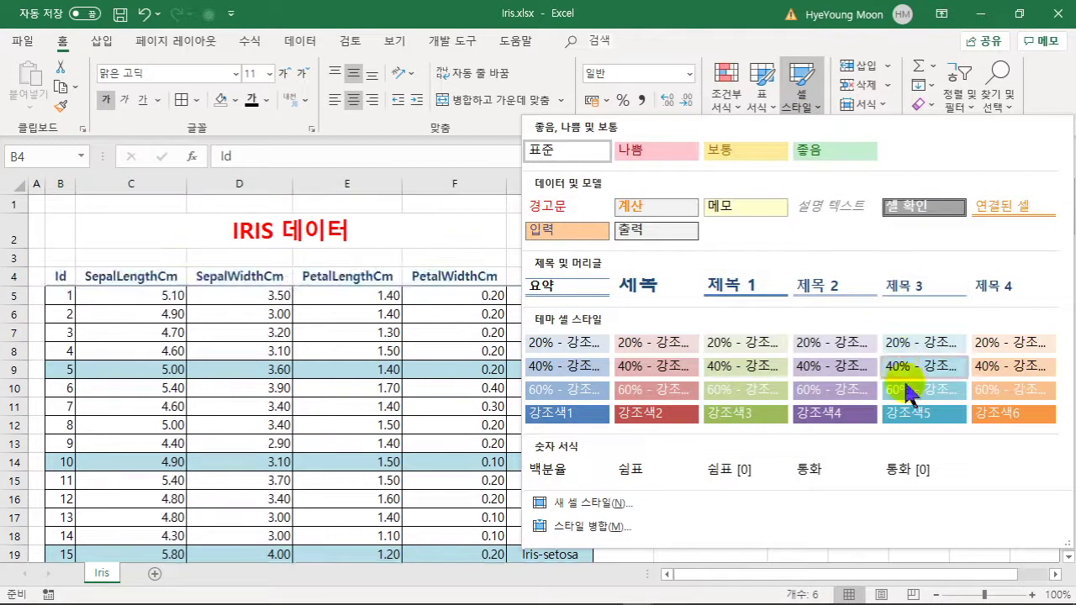
{"action": "left_click", "coordinate": [912, 420]}
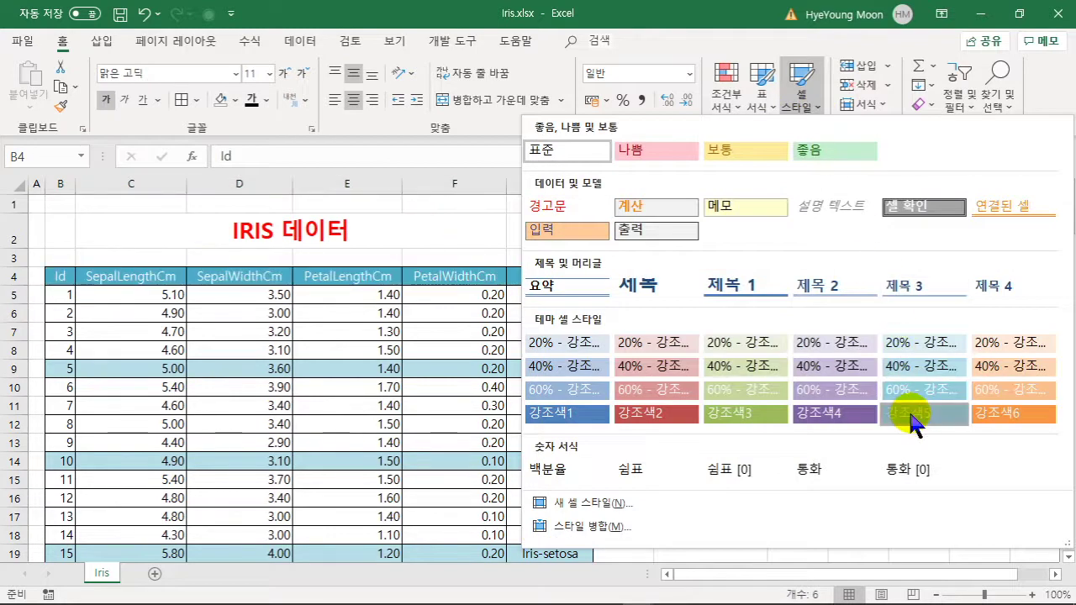
{"action": "left_click", "coordinate": [309, 335]}
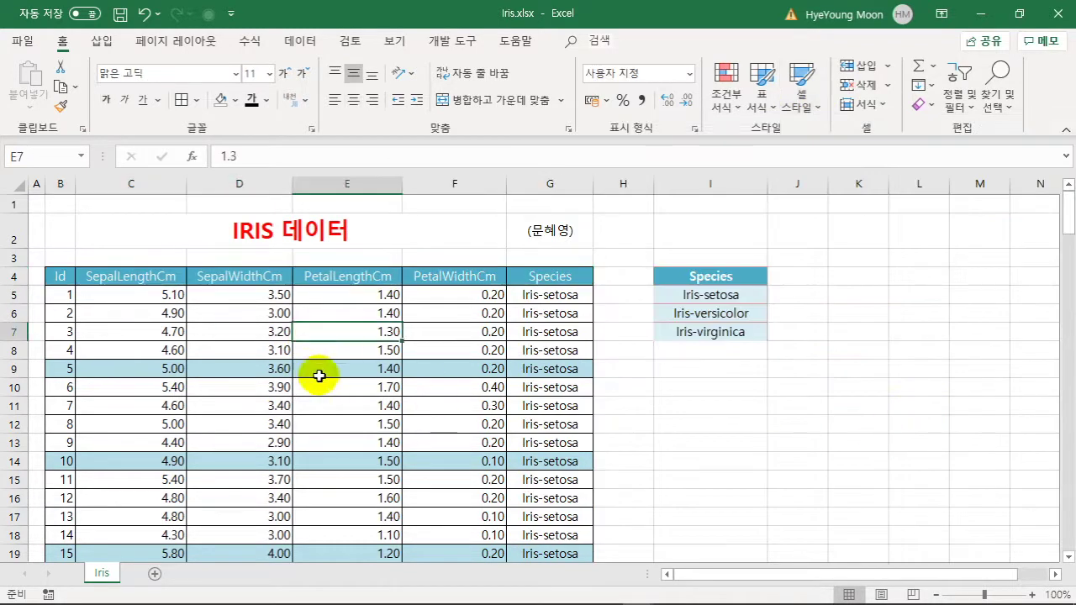
{"action": "left_click", "coordinate": [349, 428]}
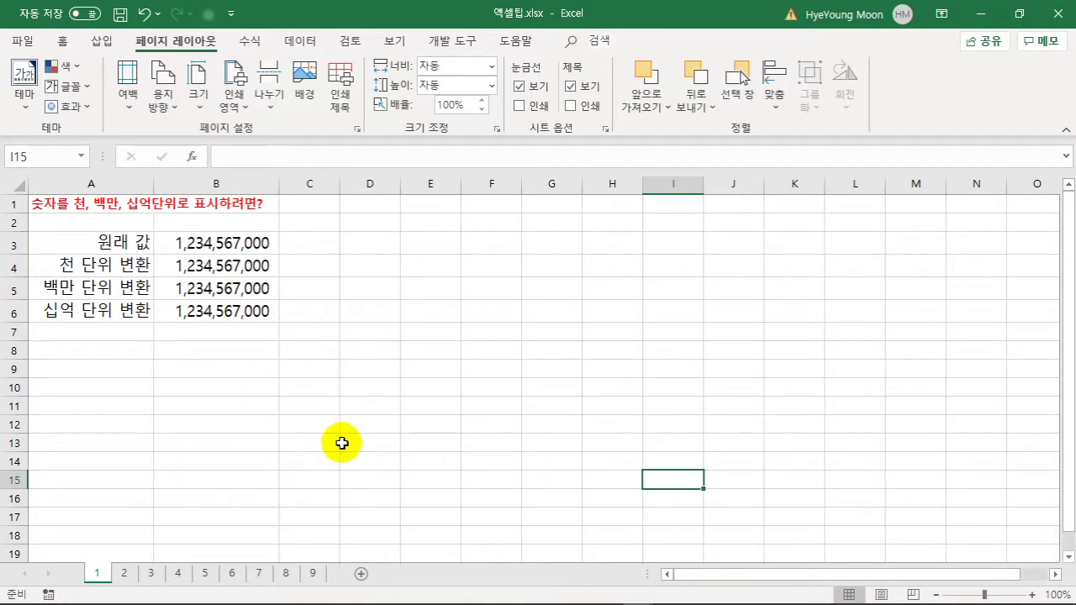
In 엑셀팁.xlsx, copy the four numbers in B3:B6 and paste them with their formatting into C3:C6.
{"action": "left_click", "coordinate": [323, 354]}
{"action": "left_click", "coordinate": [251, 244]}
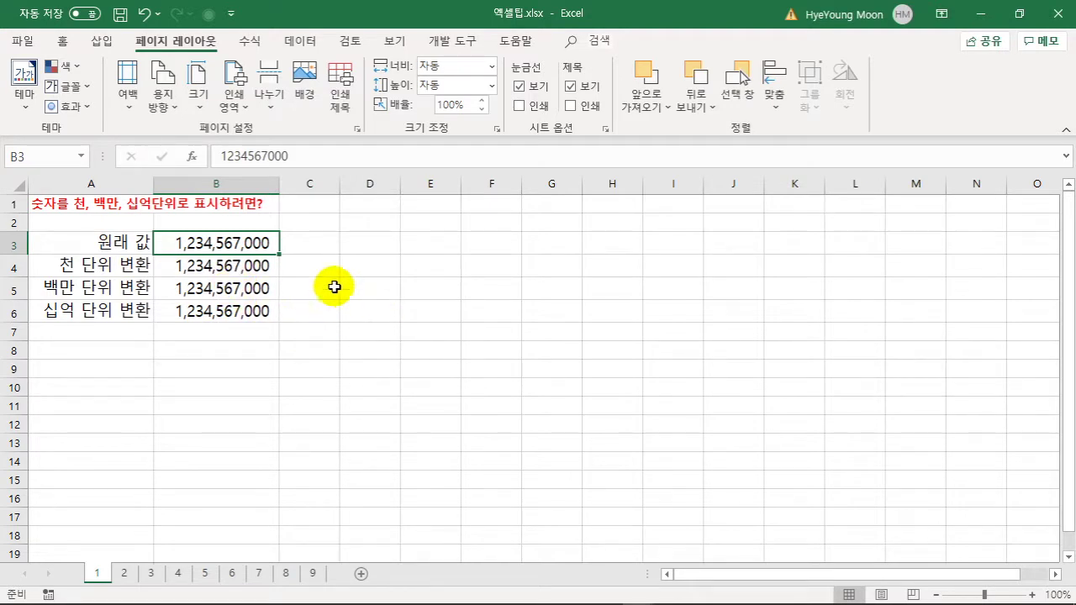
{"action": "left_click_drag", "start_coordinate": [232, 243], "coordinate": [217, 311]}
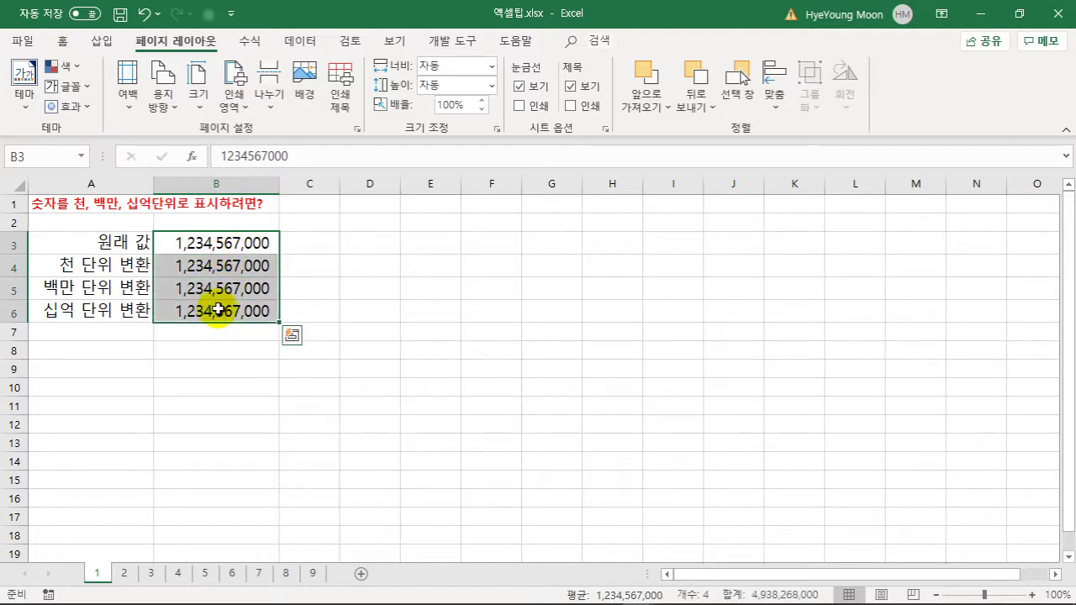
{"action": "right_click", "coordinate": [218, 310]}
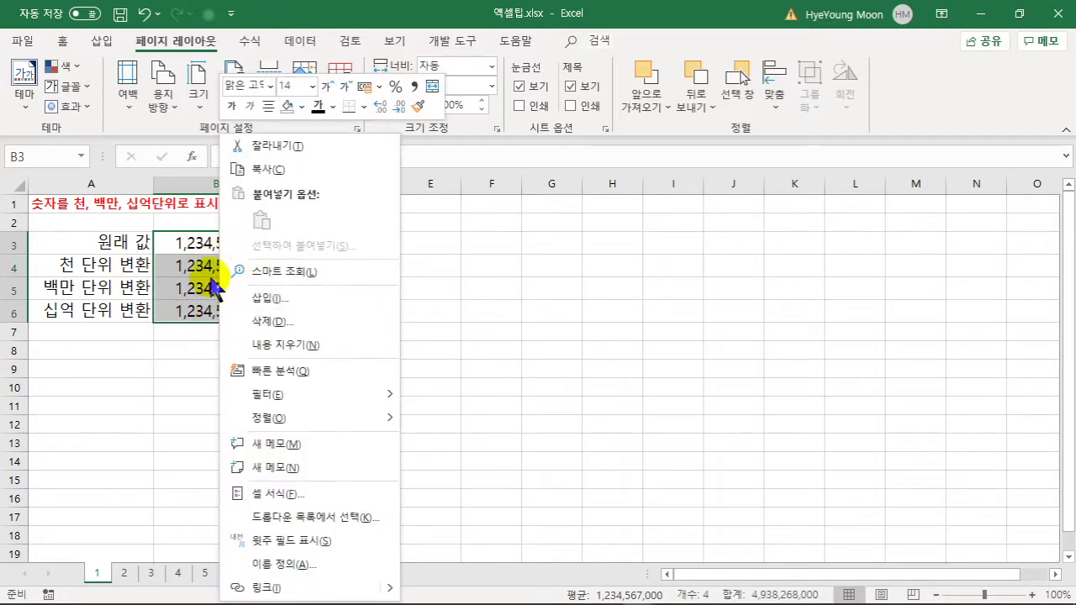
{"action": "left_click", "coordinate": [259, 169]}
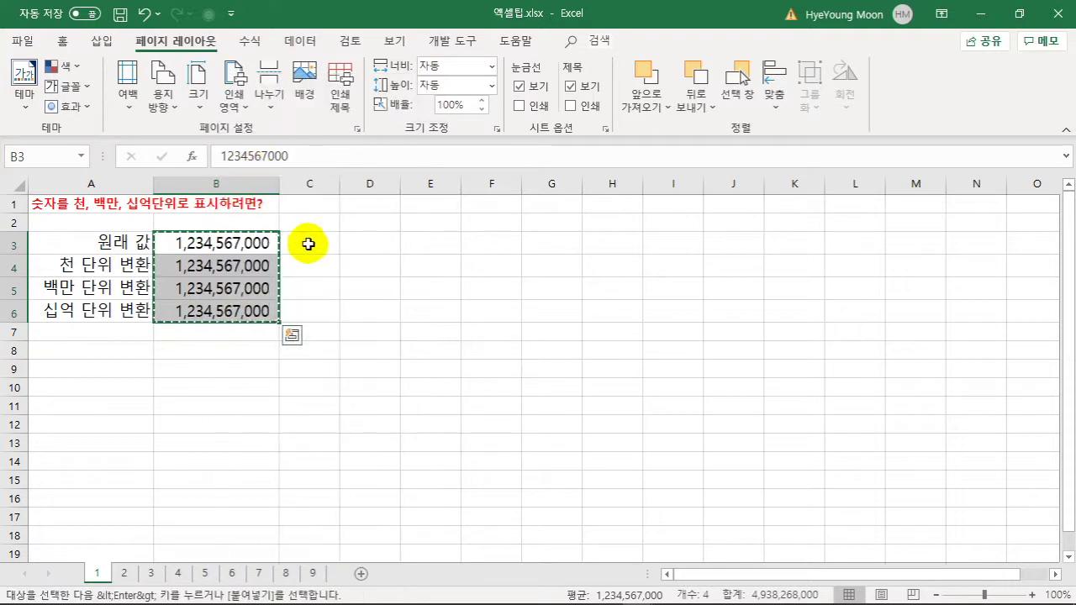
{"action": "left_click", "coordinate": [309, 245]}
{"action": "right_click", "coordinate": [308, 245]}
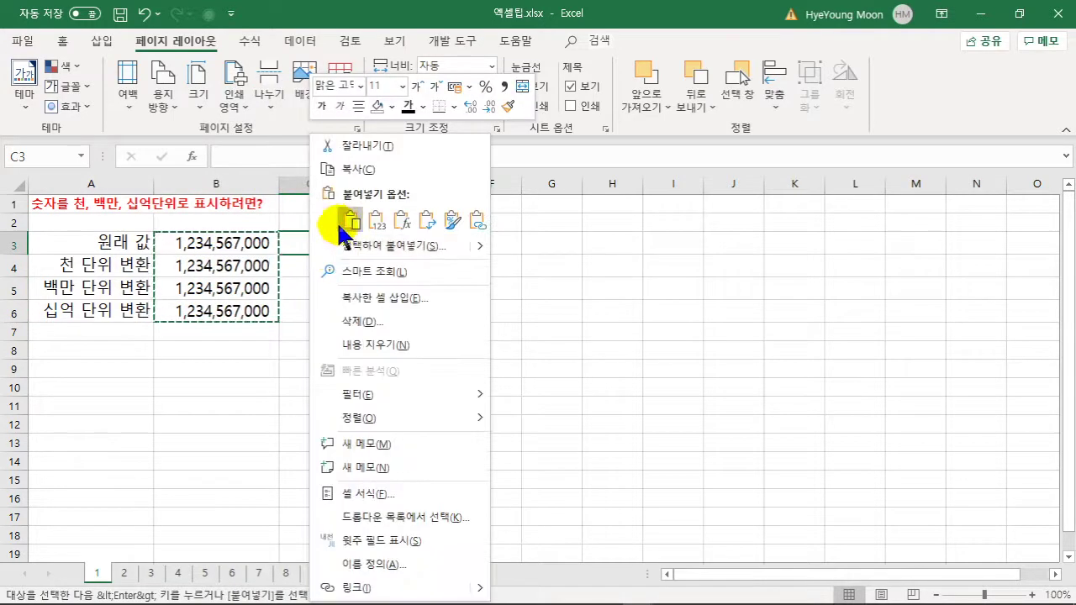
{"action": "left_click", "coordinate": [350, 223]}
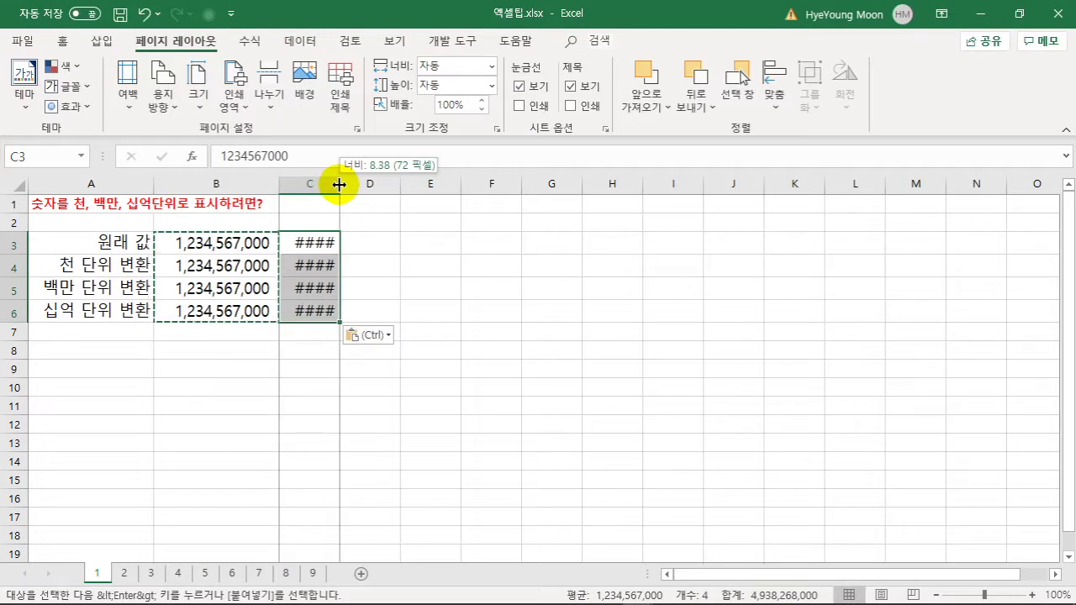
Widen column C to about the width of column B and clear the copy outline.
{"action": "left_click_drag", "start_coordinate": [340, 184], "coordinate": [406, 187]}
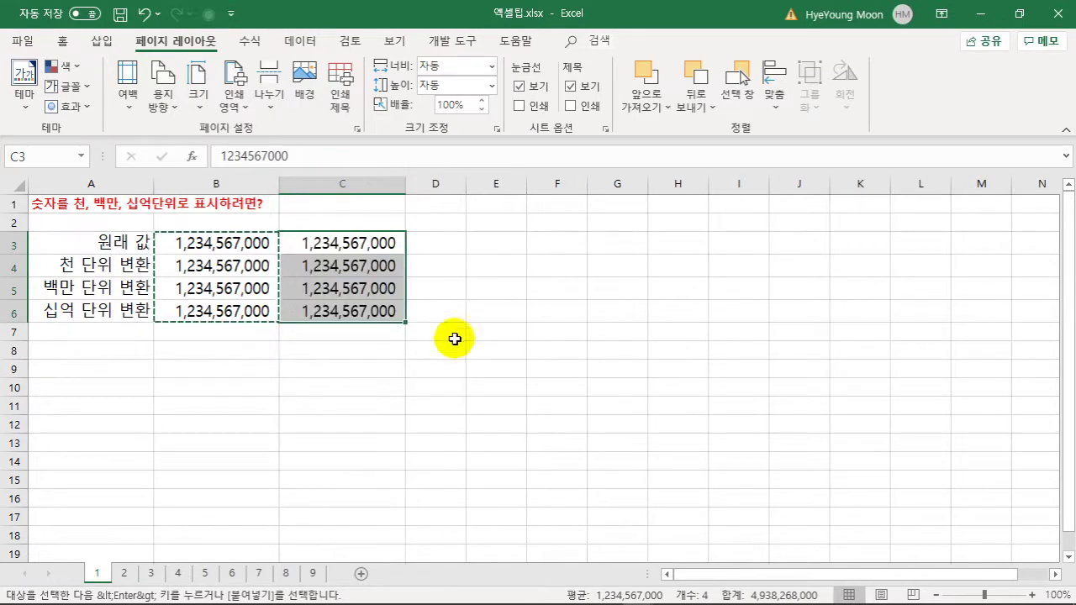
{"action": "left_click", "coordinate": [450, 315]}
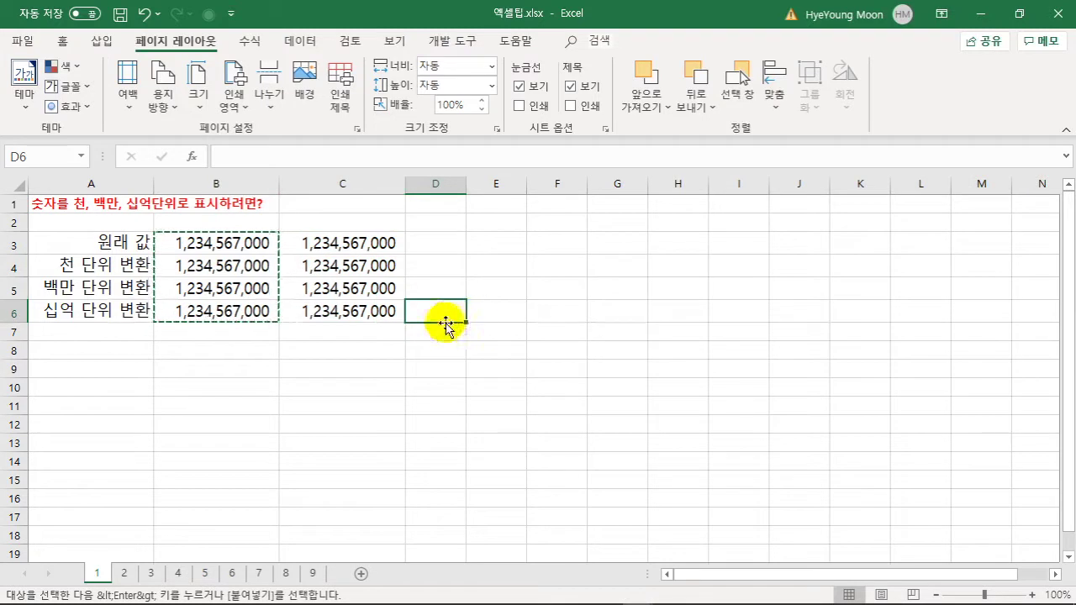
{"action": "left_click", "coordinate": [370, 264]}
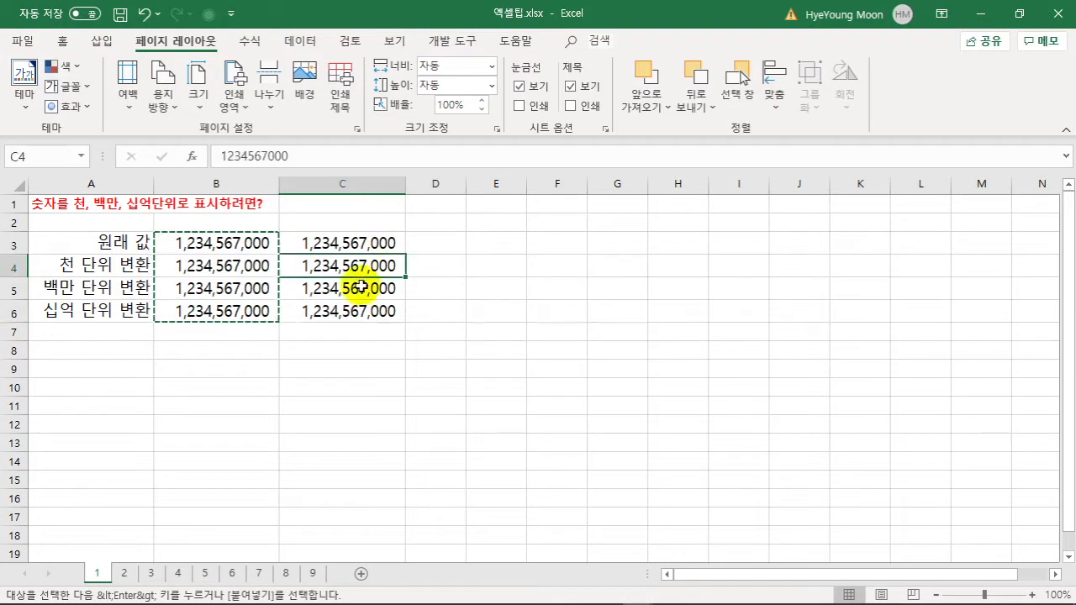
{"action": "left_click", "coordinate": [474, 270]}
{"action": "key", "text": "Escape"}
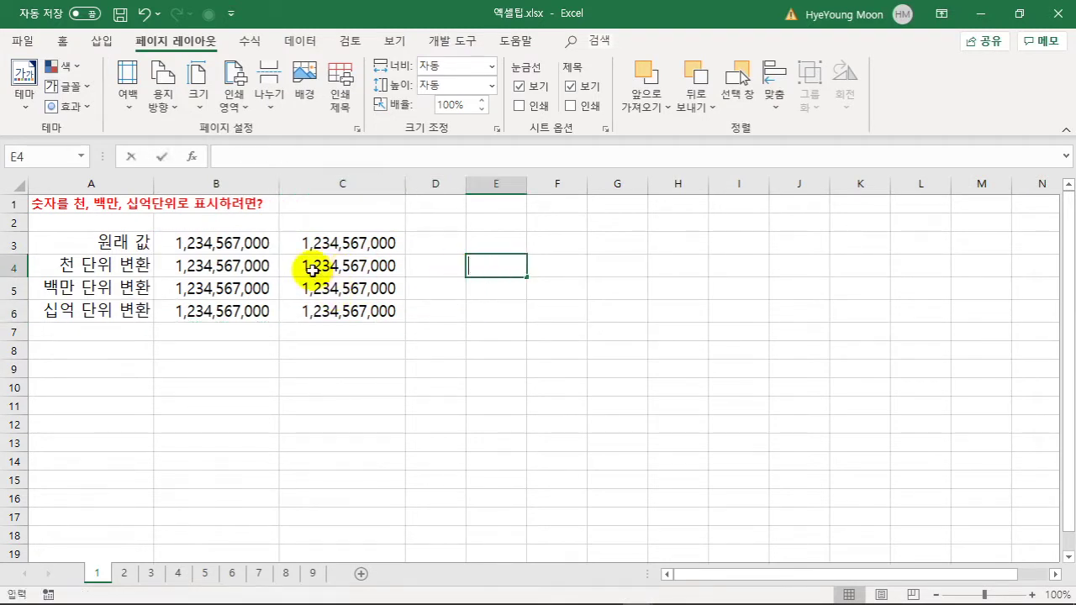
Give cell C4 the custom number format #,##0, to display its value in thousands.
{"action": "left_click", "coordinate": [292, 262]}
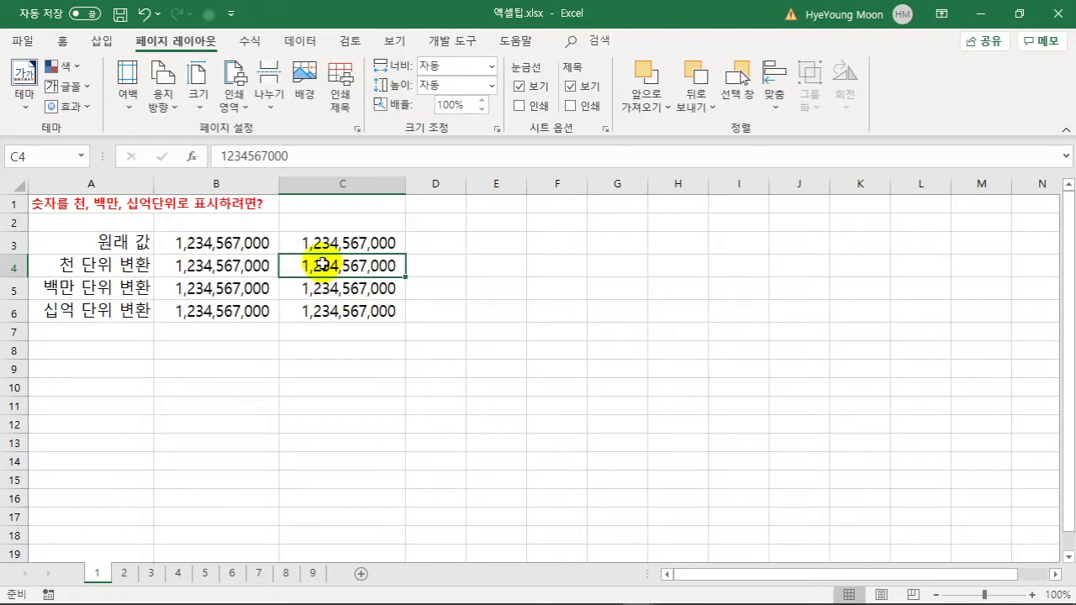
{"action": "right_click", "coordinate": [323, 264]}
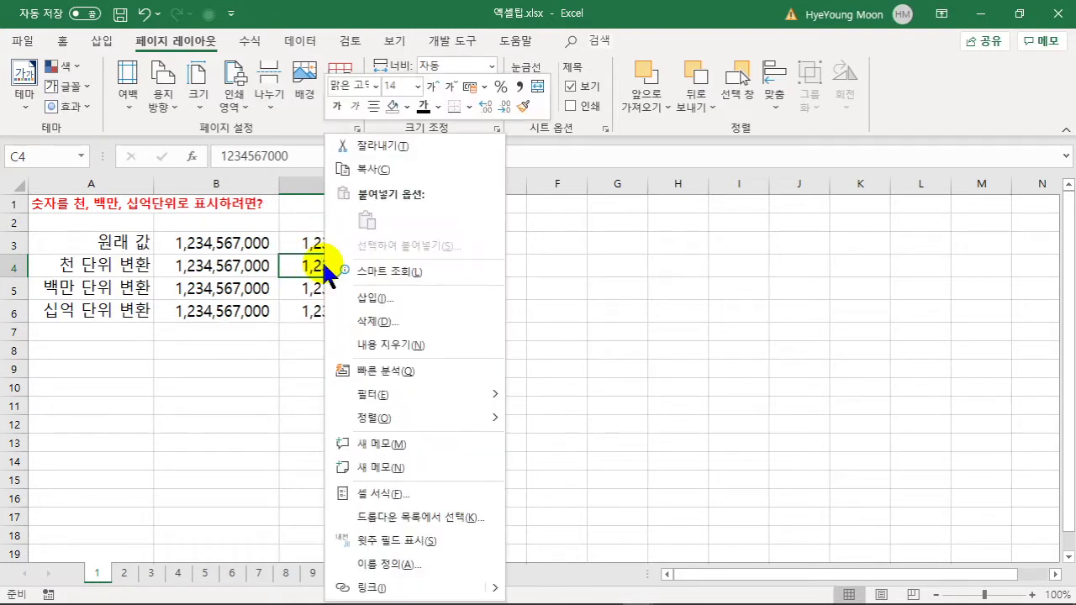
{"action": "left_click", "coordinate": [360, 493]}
{"action": "left_click_drag", "start_coordinate": [281, 164], "coordinate": [591, 128]}
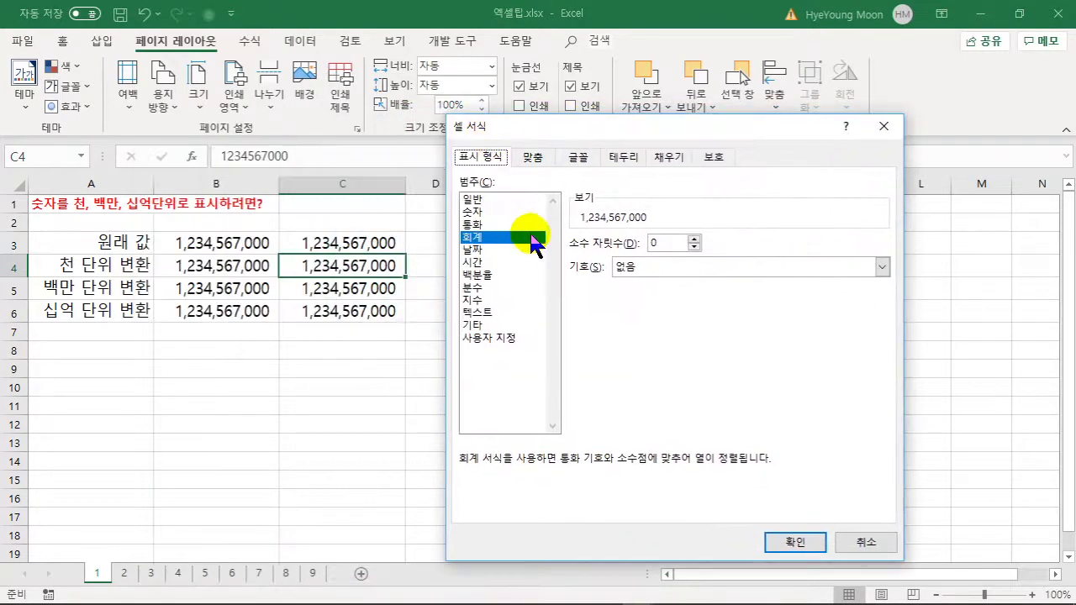
{"action": "left_click", "coordinate": [485, 337]}
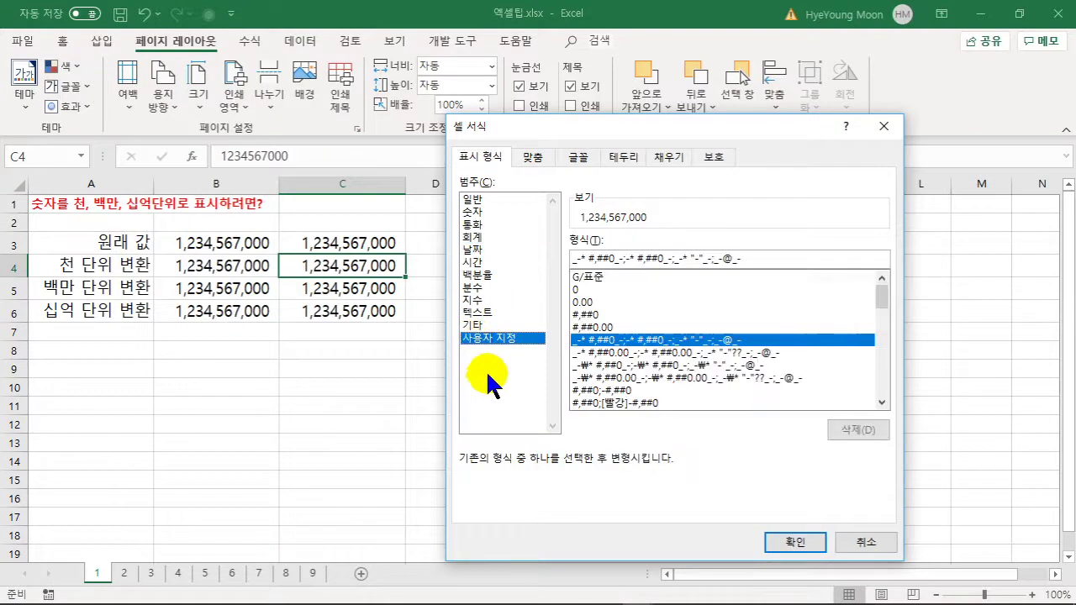
{"action": "left_click", "coordinate": [595, 316]}
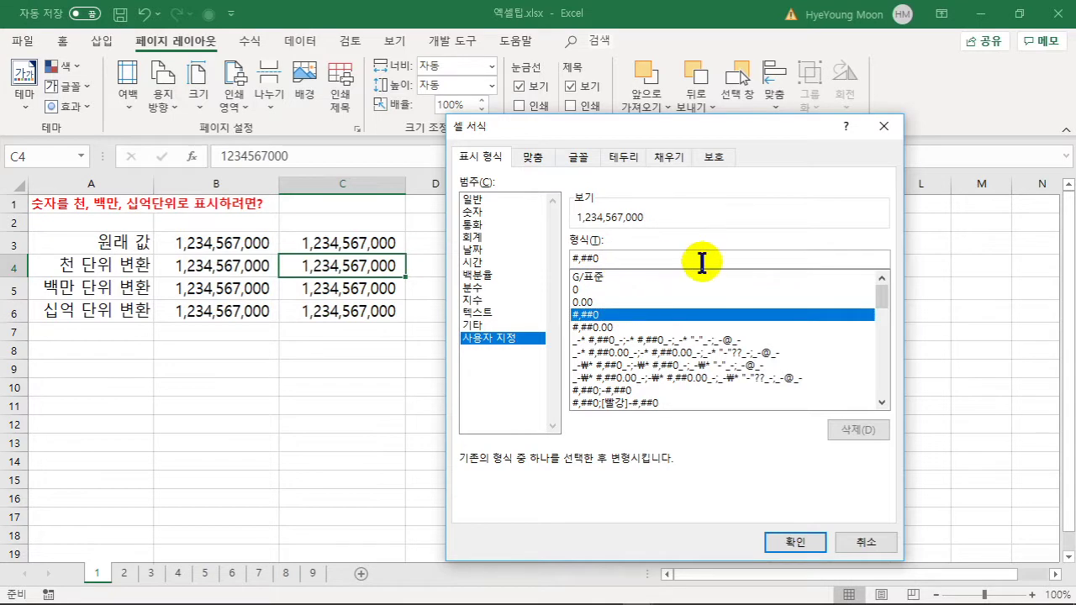
{"action": "type", "text": ","}
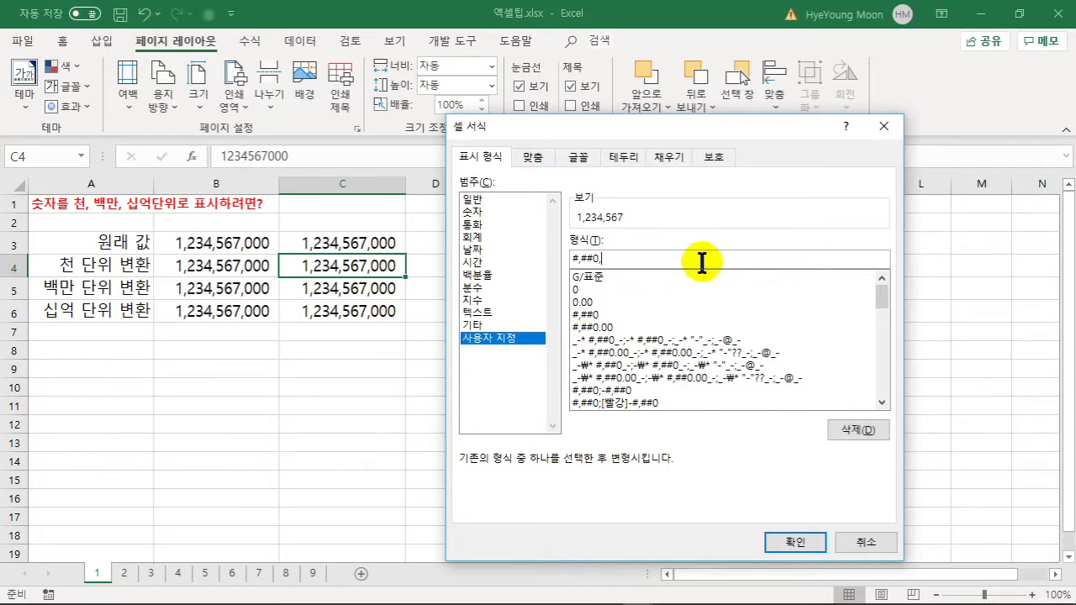
{"action": "left_click", "coordinate": [782, 540]}
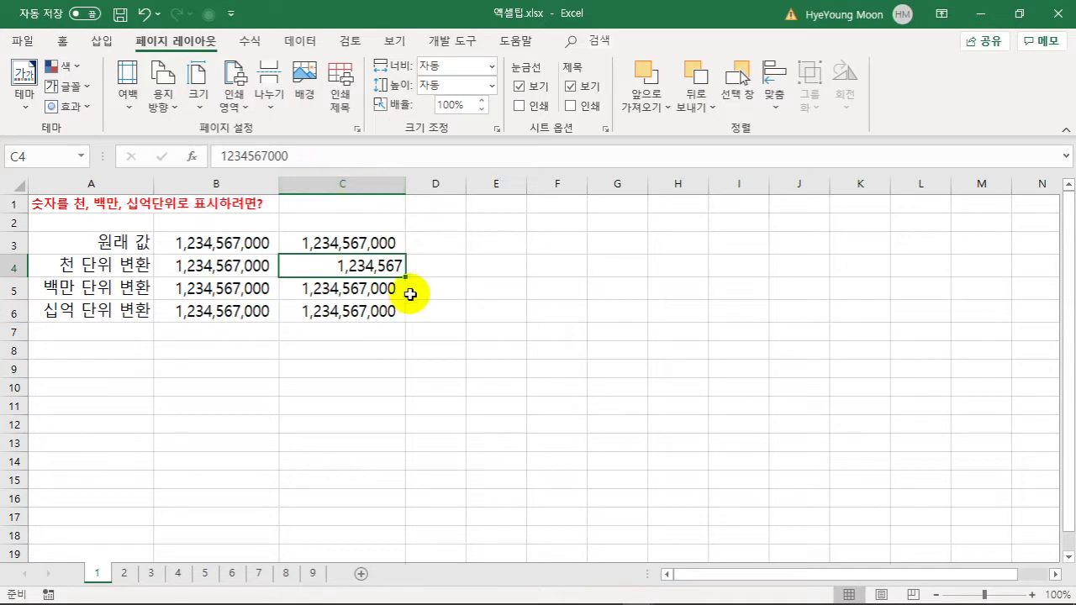
Give cell C5 the custom number format #,##0,, to display its value in millions.
{"action": "left_click", "coordinate": [325, 289]}
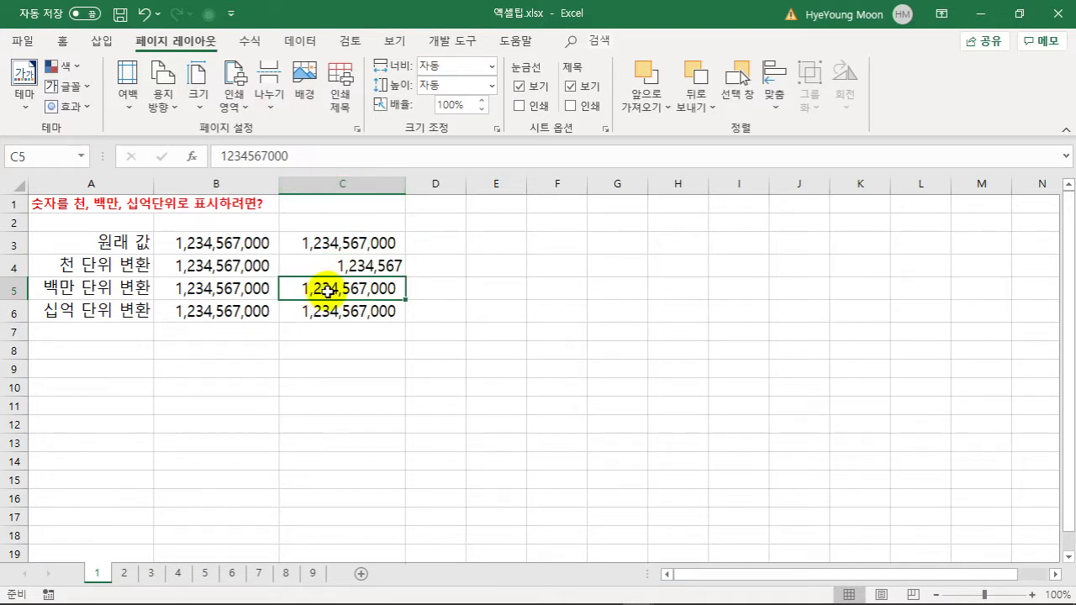
{"action": "right_click", "coordinate": [325, 289]}
{"action": "left_click", "coordinate": [394, 499]}
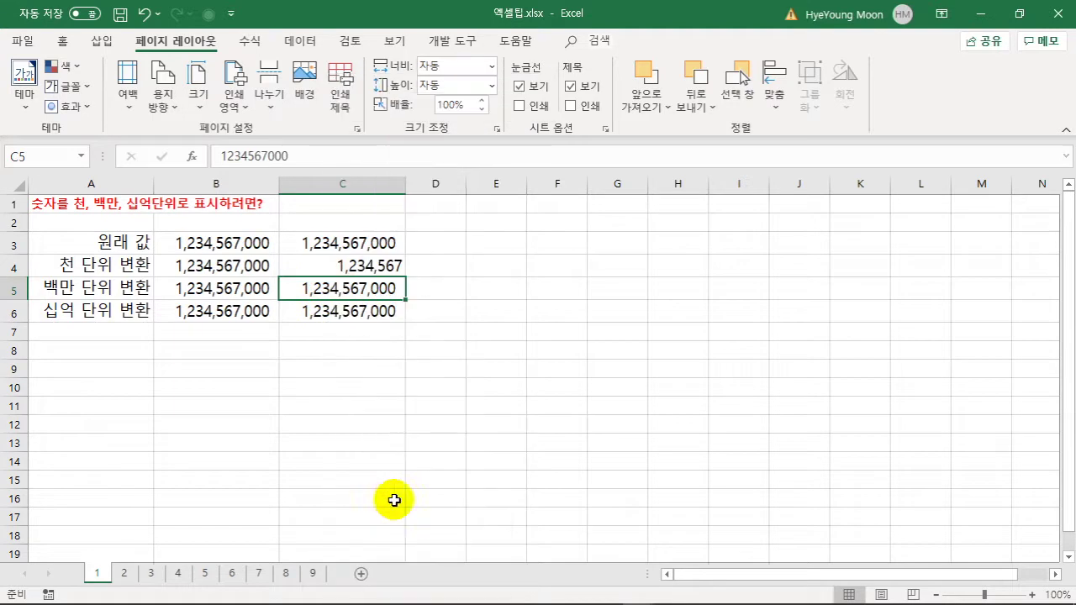
{"action": "left_click", "coordinate": [238, 375]}
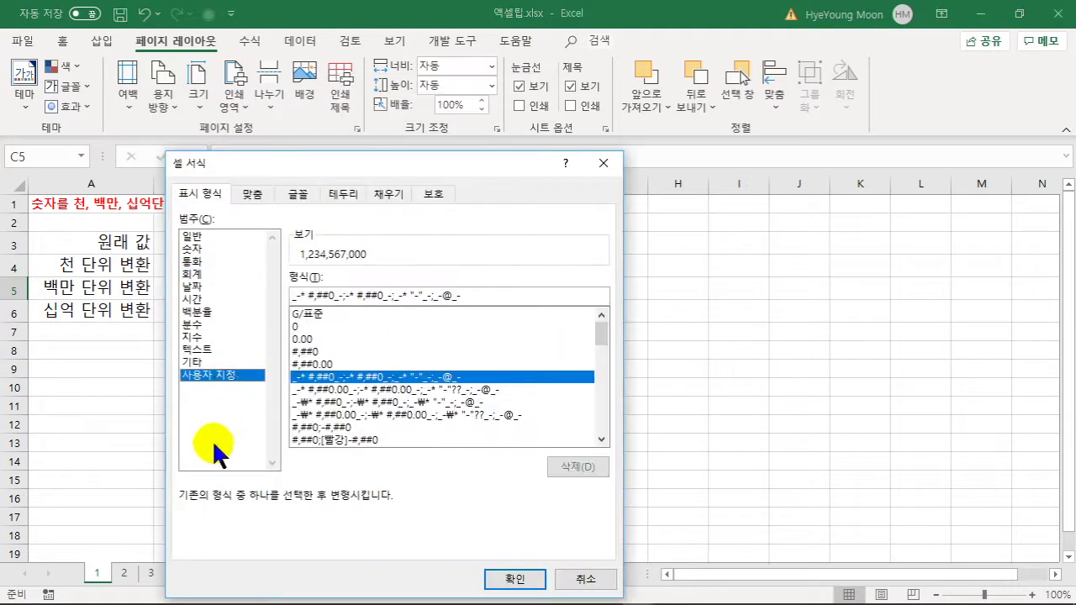
{"action": "left_click", "coordinate": [299, 351]}
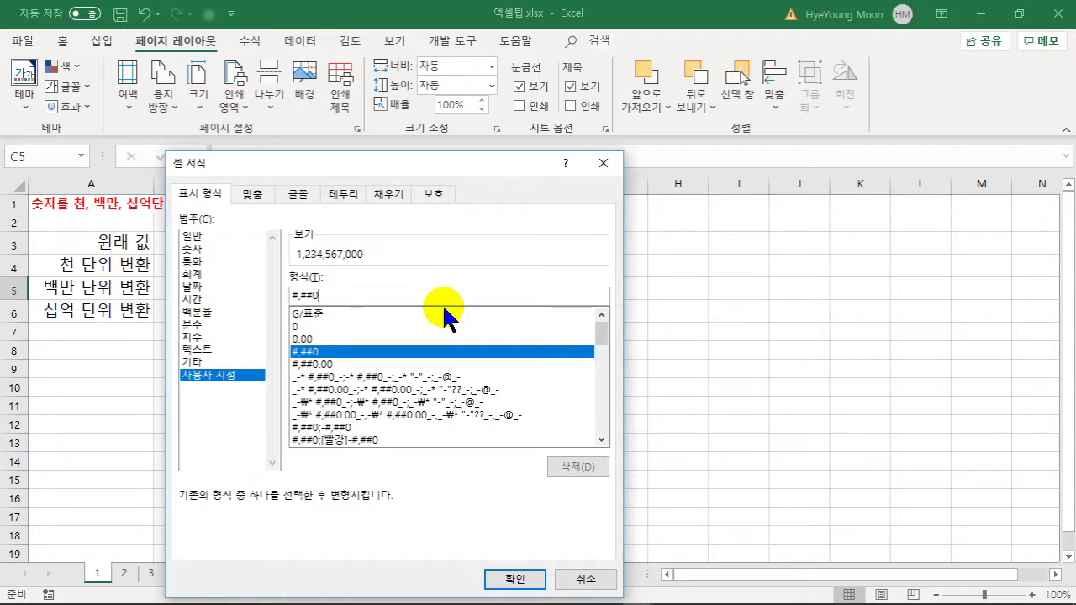
{"action": "type", "text": ",,"}
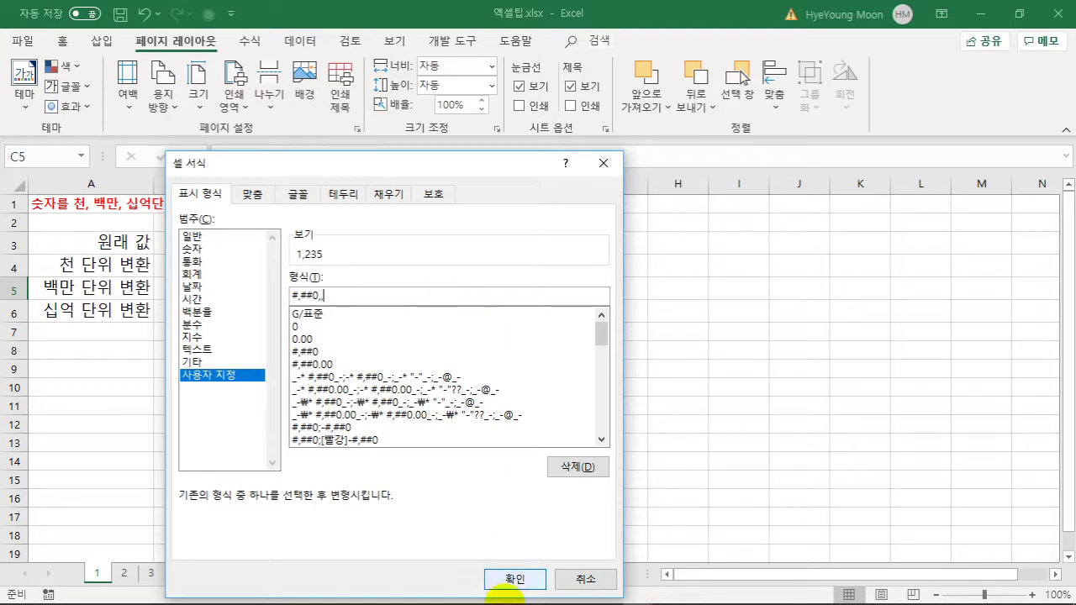
{"action": "left_click", "coordinate": [515, 580]}
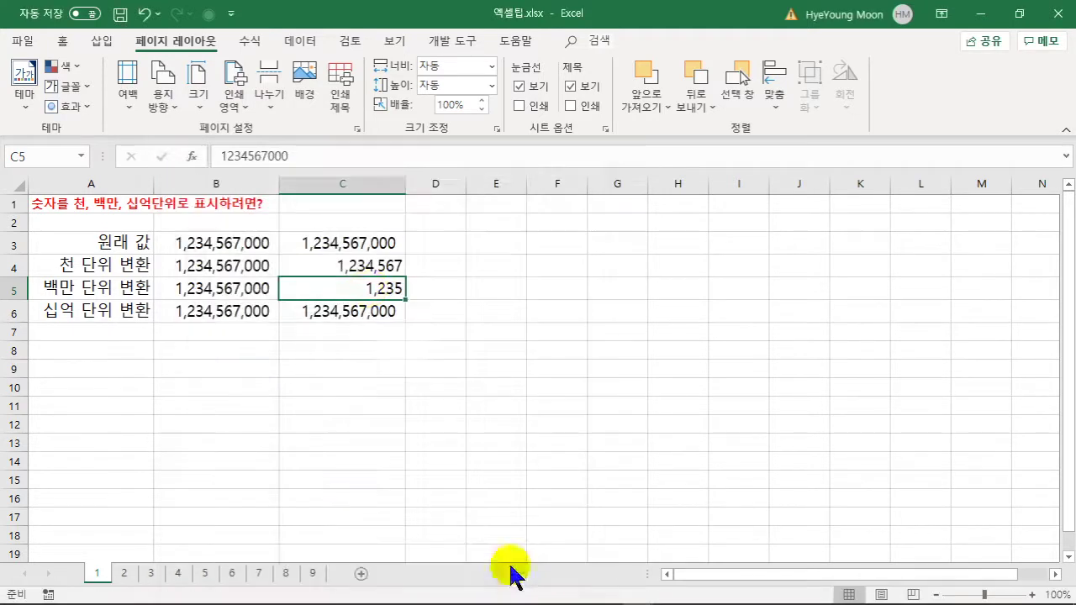
Give cell C6 the custom number format #,##0,,, to display its value in billions.
{"action": "left_click", "coordinate": [368, 312]}
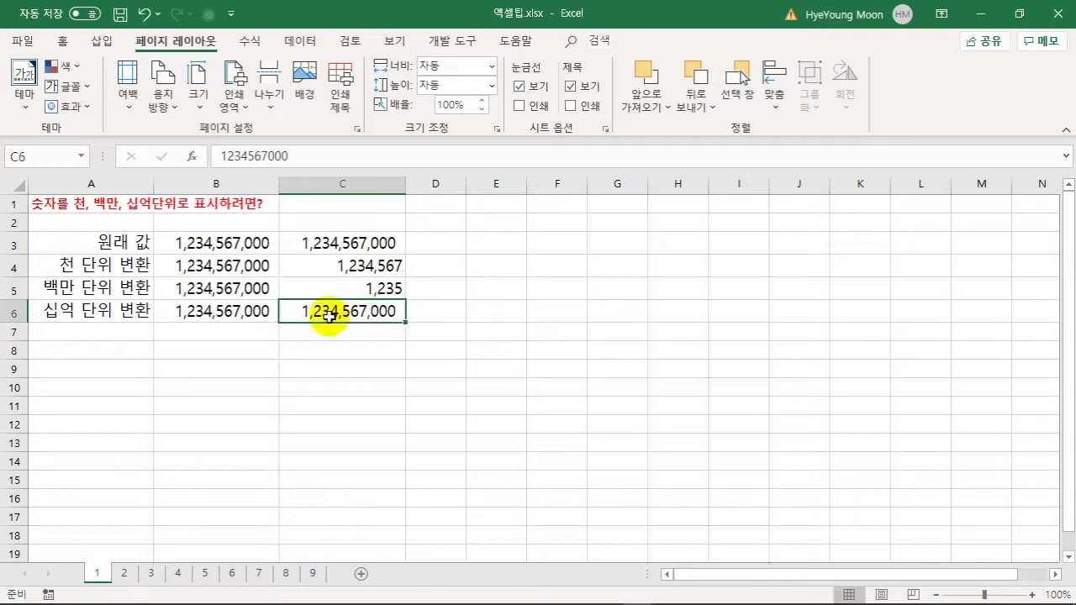
{"action": "right_click", "coordinate": [330, 313]}
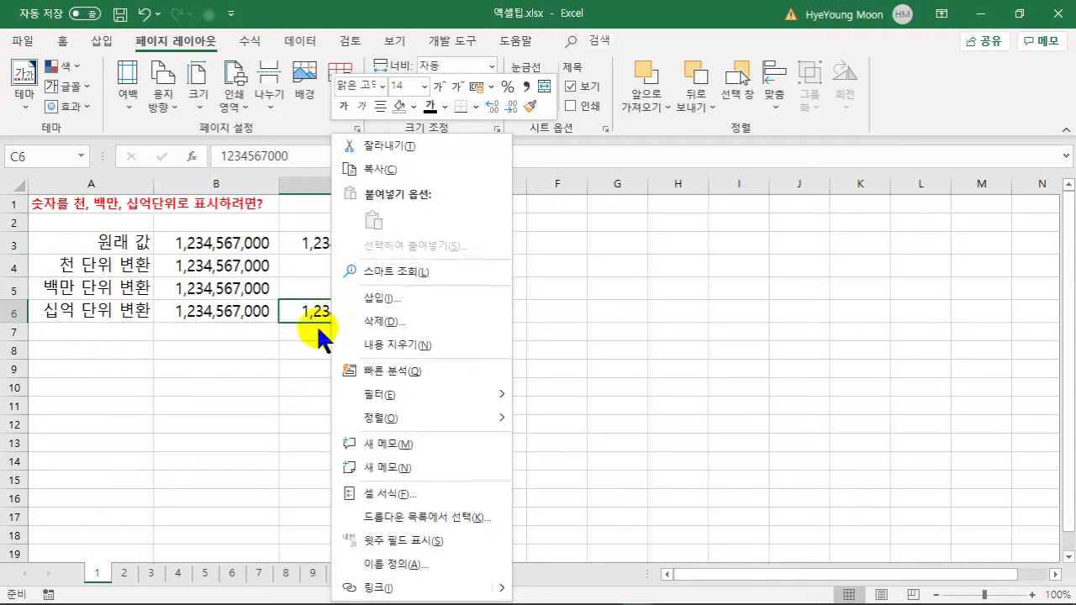
{"action": "left_click", "coordinate": [357, 497]}
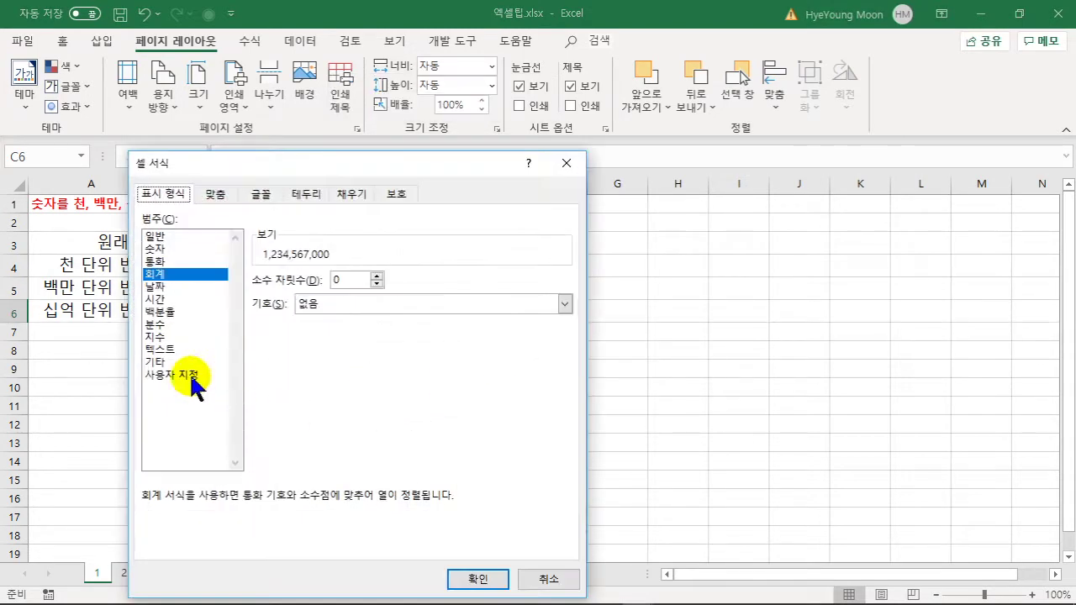
{"action": "left_click", "coordinate": [189, 375]}
{"action": "left_click", "coordinate": [269, 351]}
{"action": "left_click", "coordinate": [312, 299]}
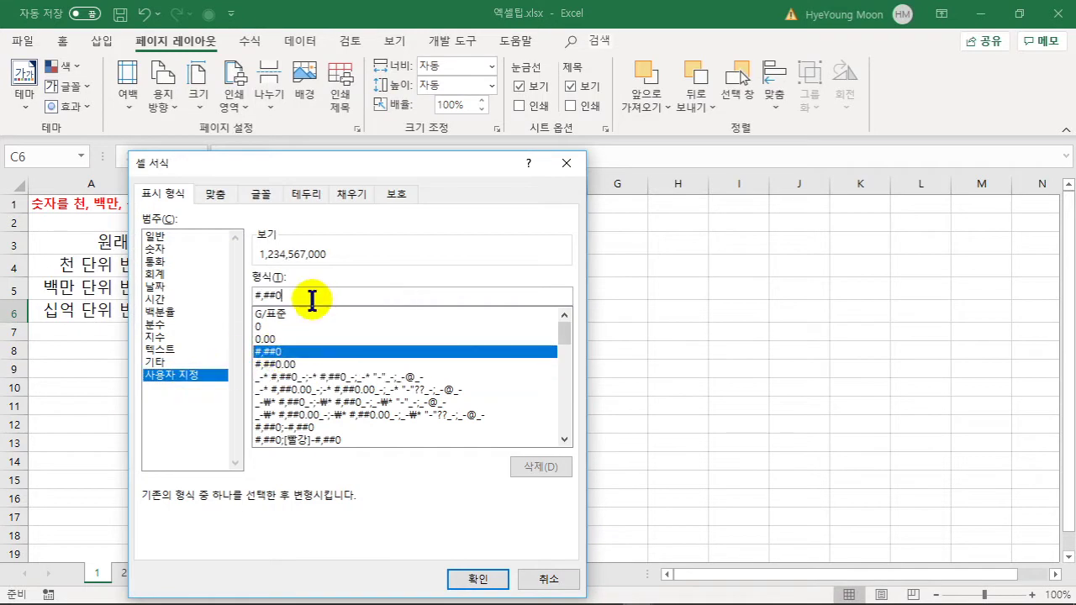
{"action": "type", "text": ","}
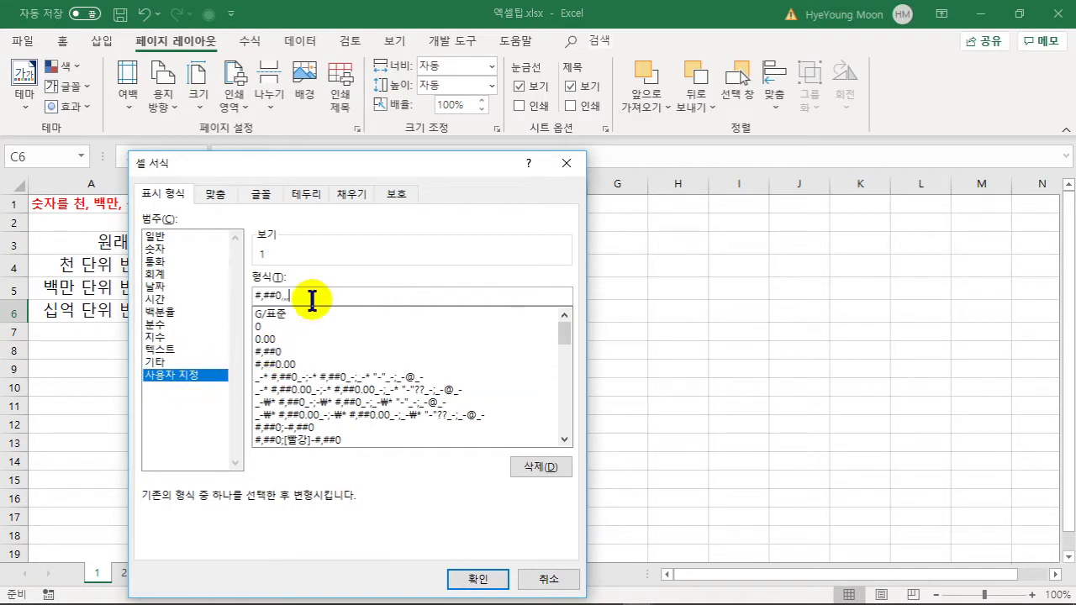
{"action": "type", "text": ",,"}
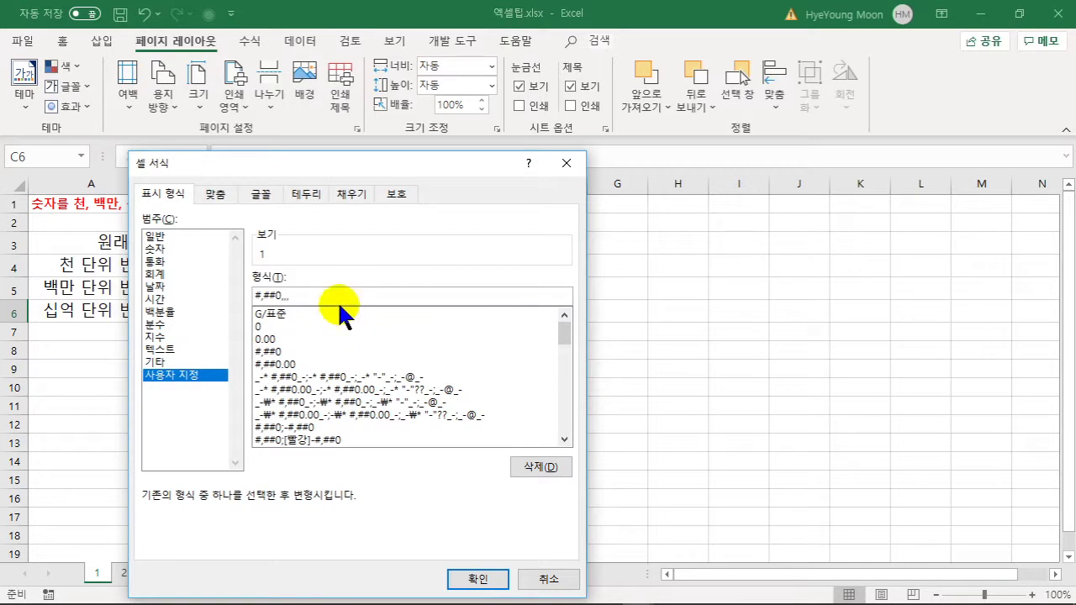
{"action": "left_click", "coordinate": [477, 580]}
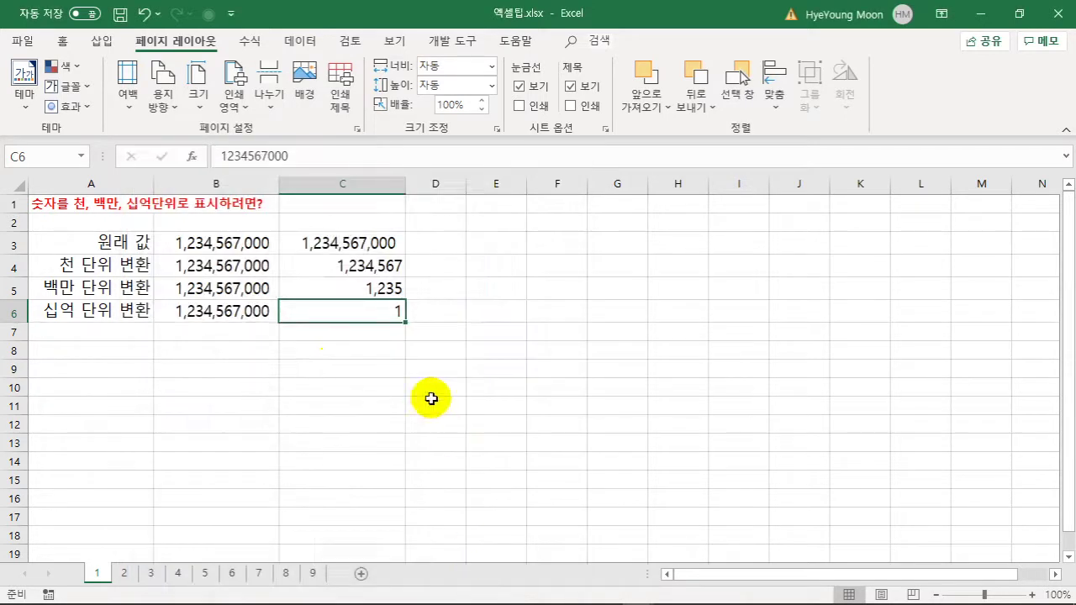
{"action": "left_click", "coordinate": [479, 317]}
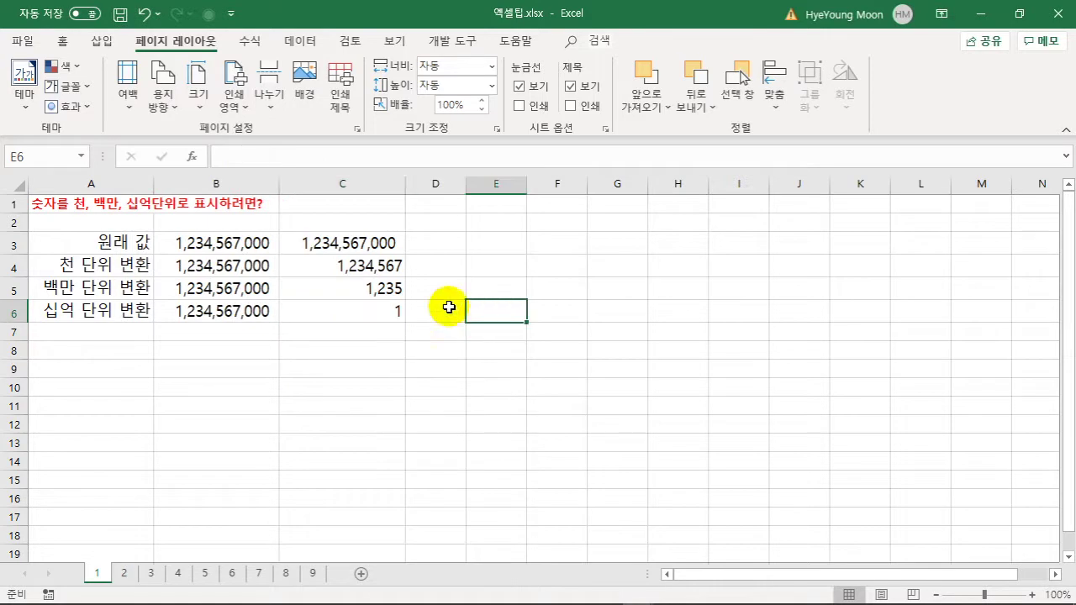
Enter the heading 단위 in D2 and the unit labels 천, 백만 and 억 in D4:D6.
{"action": "left_click", "coordinate": [432, 222]}
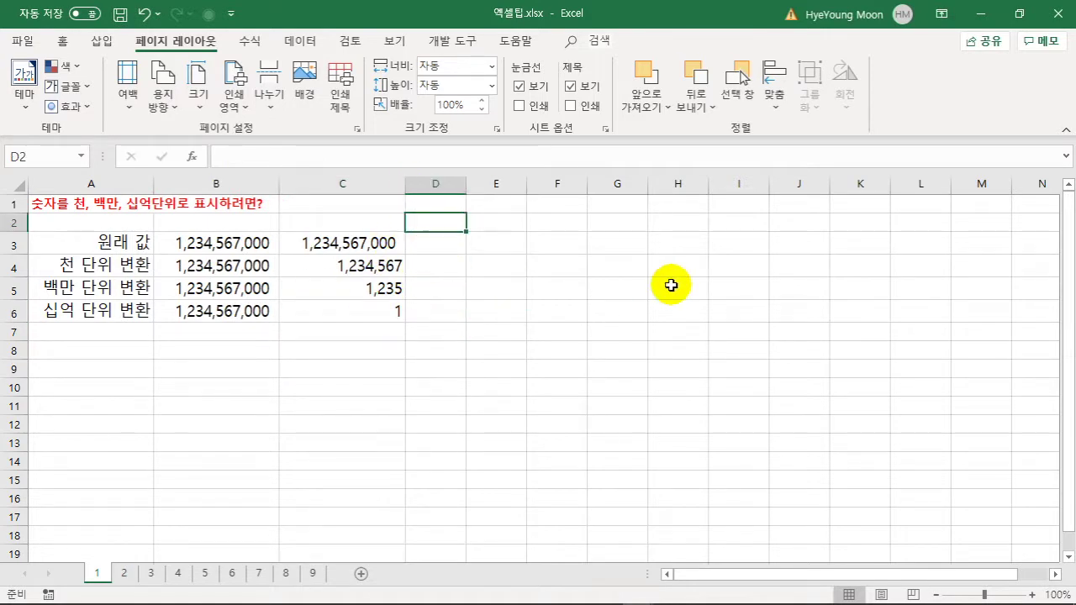
{"action": "type", "text": "eksdnl"}
{"action": "key", "text": "Return"}
{"action": "key", "text": "Return"}
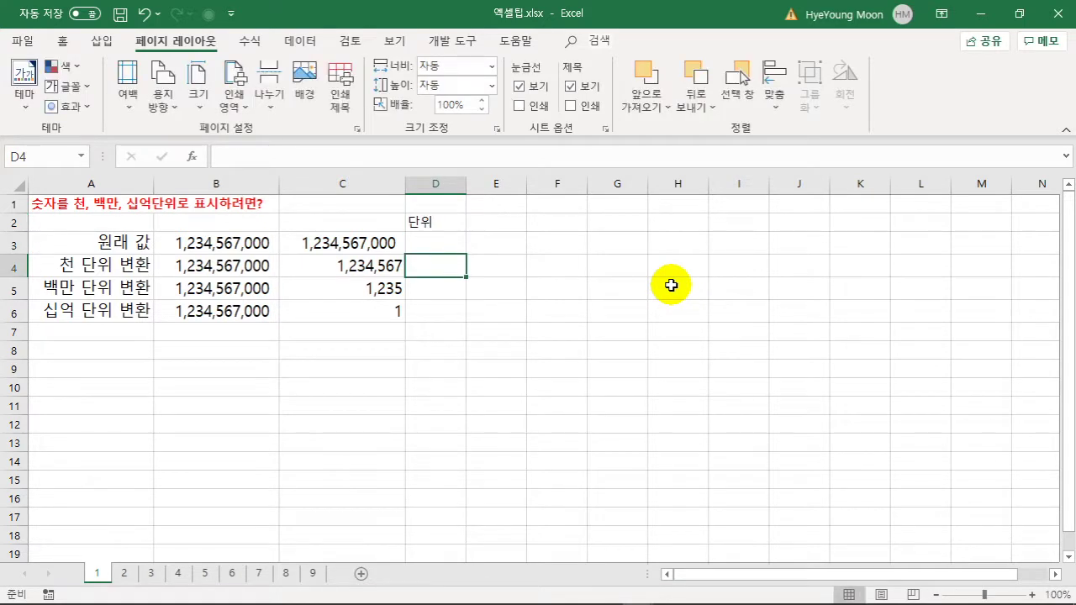
{"action": "type", "text": "cj"}
{"action": "key", "text": "Return"}
{"action": "type", "text": "qoraks"}
{"action": "key", "text": "Return"}
{"action": "type", "text": "djr"}
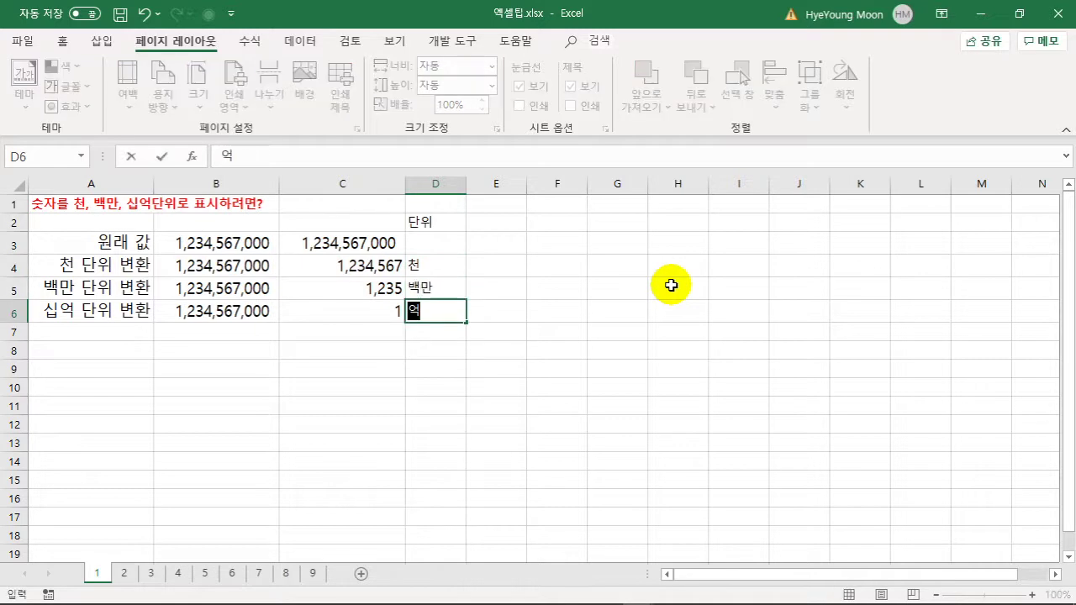
{"action": "key", "text": "Return"}
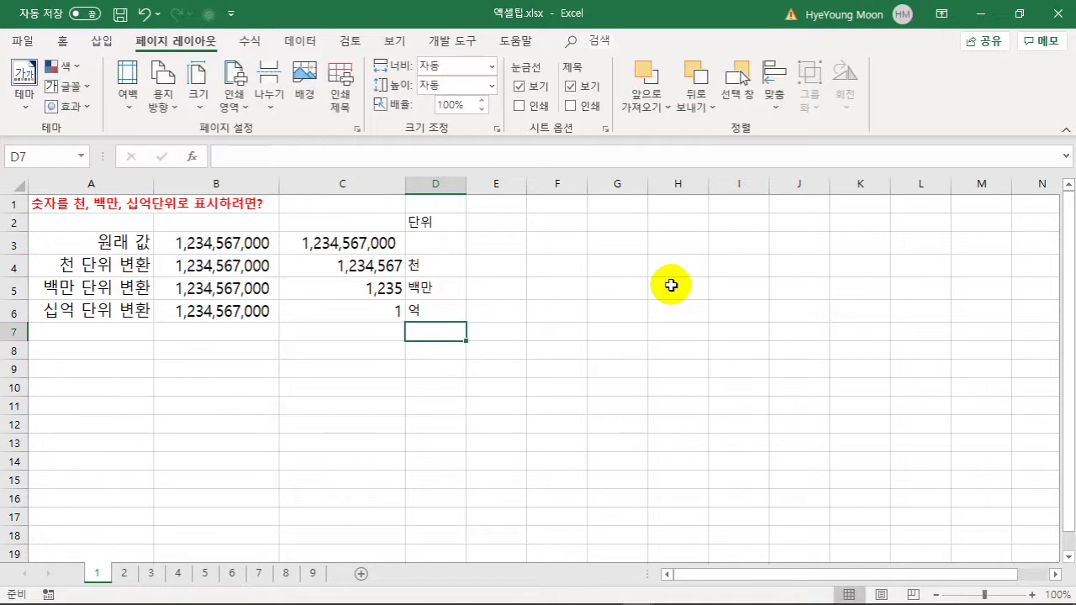
{"action": "left_click", "coordinate": [391, 268]}
{"action": "left_click", "coordinate": [383, 292]}
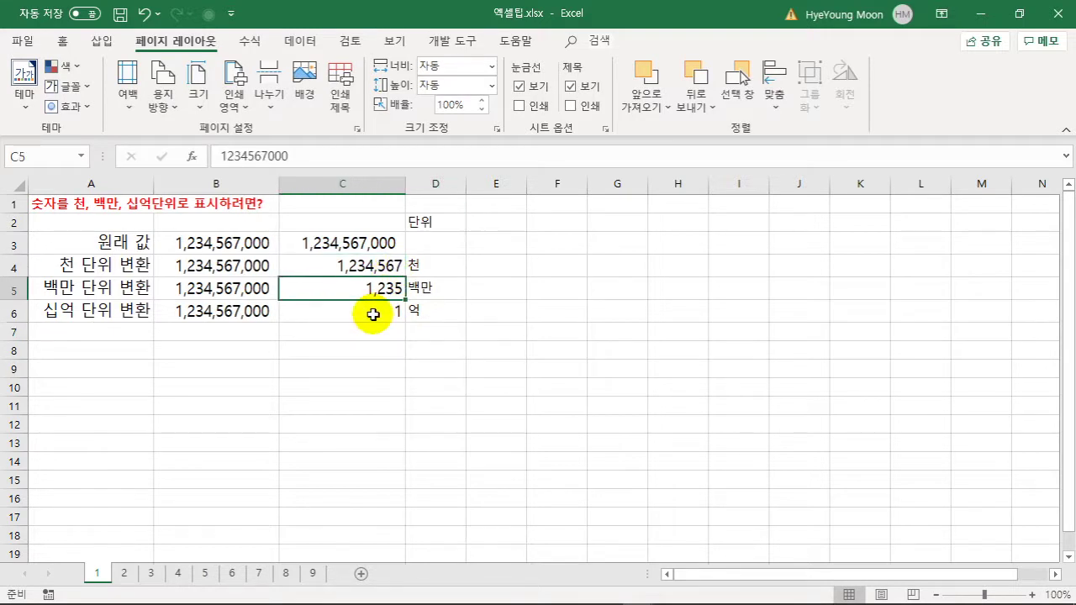
{"action": "left_click", "coordinate": [387, 388]}
On sheet 2, copy the 1000 in E3 and paste it onto the sales figures B4:B14 with the 곱하기 (Multiply) operation.
{"action": "left_click", "coordinate": [124, 574]}
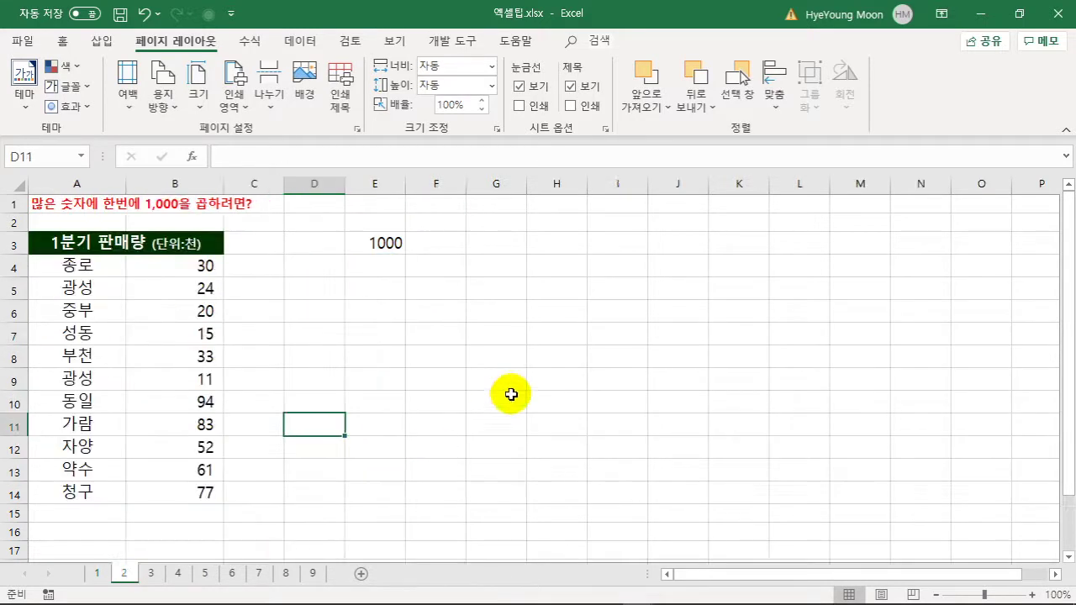
{"action": "left_click", "coordinate": [591, 405]}
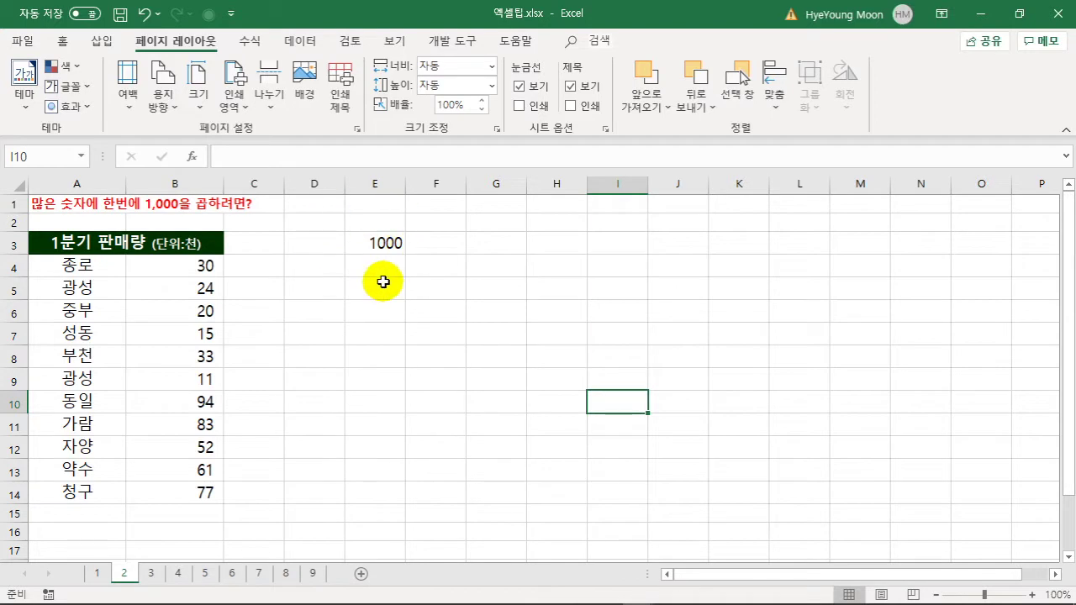
{"action": "right_click", "coordinate": [383, 244]}
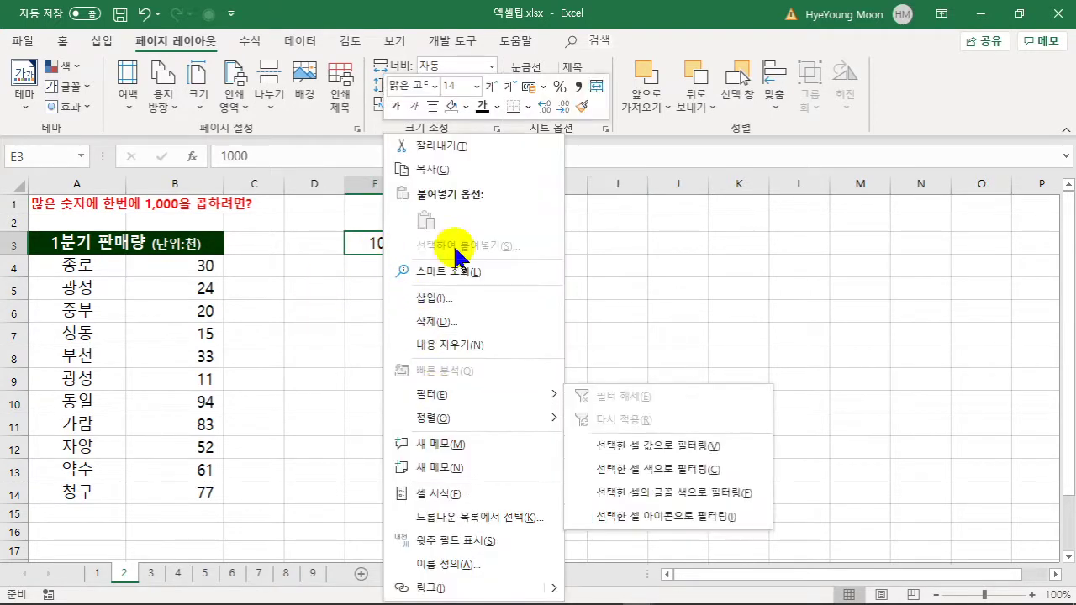
{"action": "left_click", "coordinate": [443, 170]}
{"action": "left_click_drag", "start_coordinate": [174, 267], "coordinate": [154, 496]}
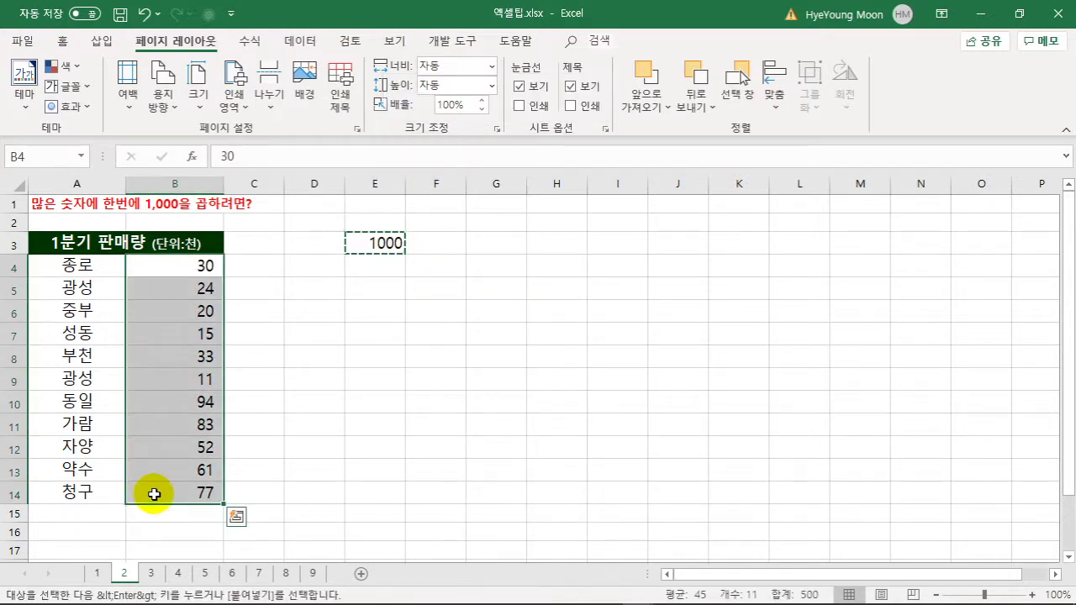
{"action": "right_click", "coordinate": [163, 334]}
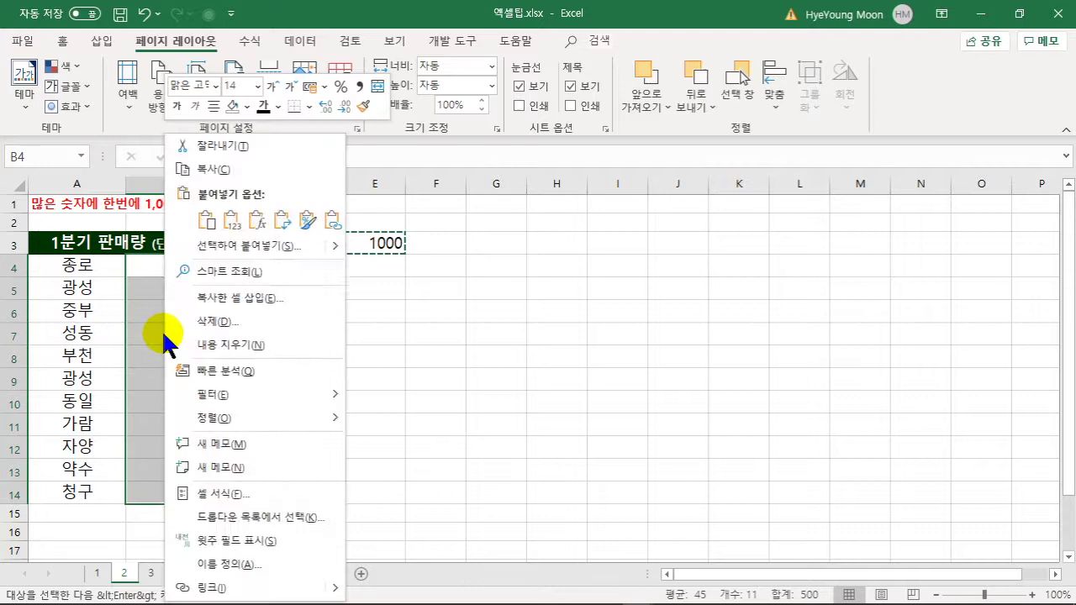
{"action": "left_click", "coordinate": [217, 245]}
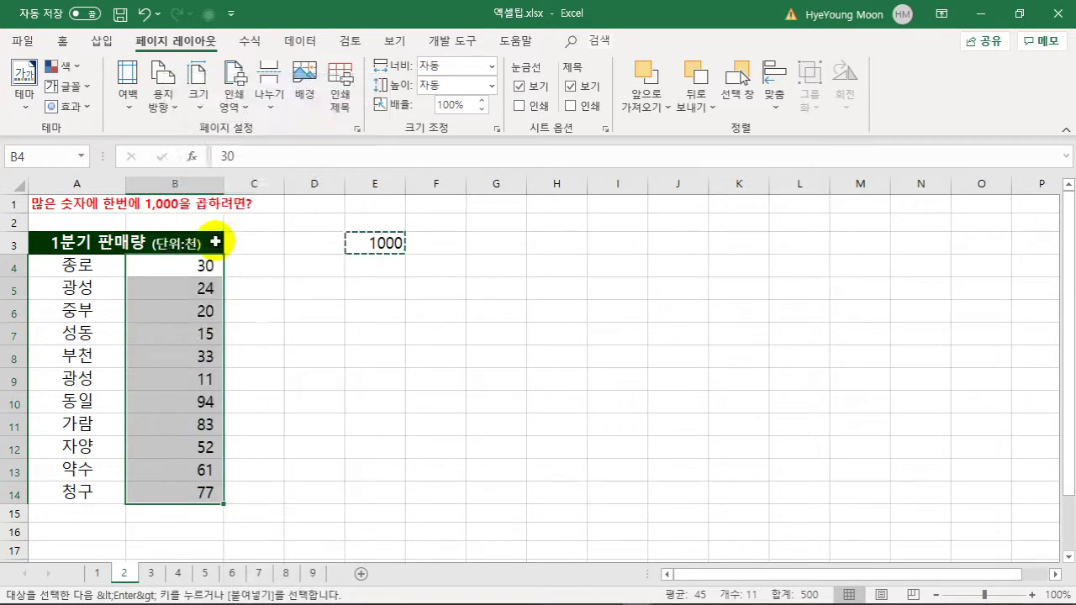
{"action": "left_click", "coordinate": [250, 268]}
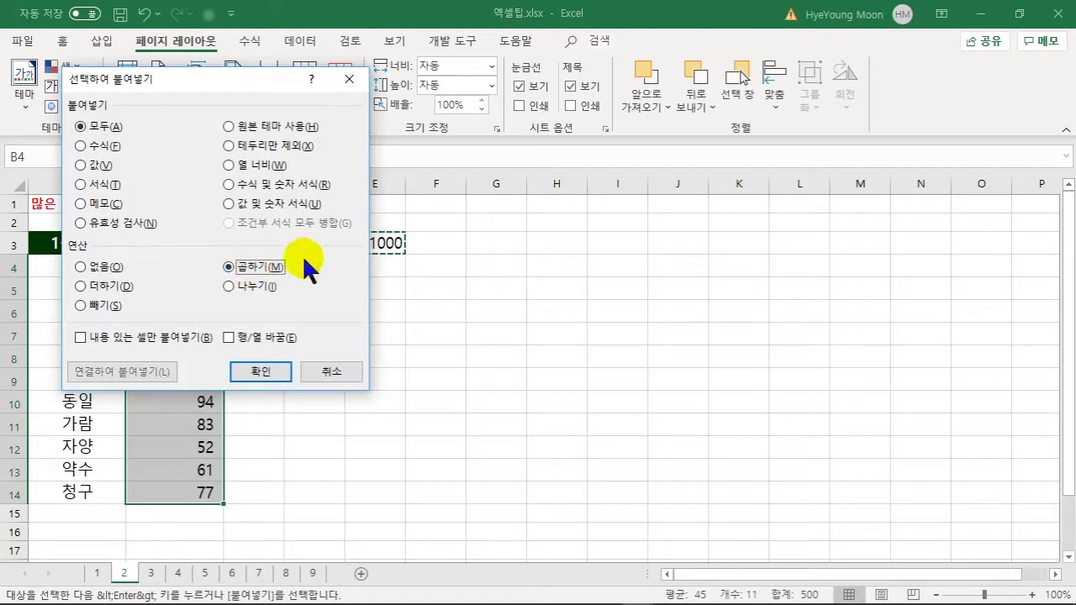
{"action": "left_click", "coordinate": [251, 374]}
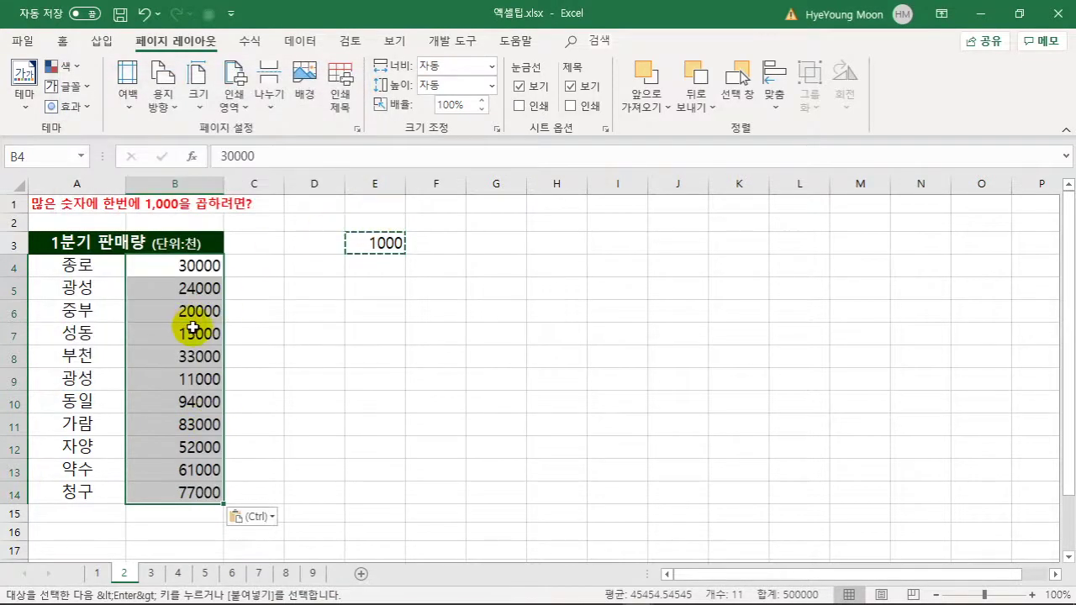
{"action": "left_click", "coordinate": [190, 265]}
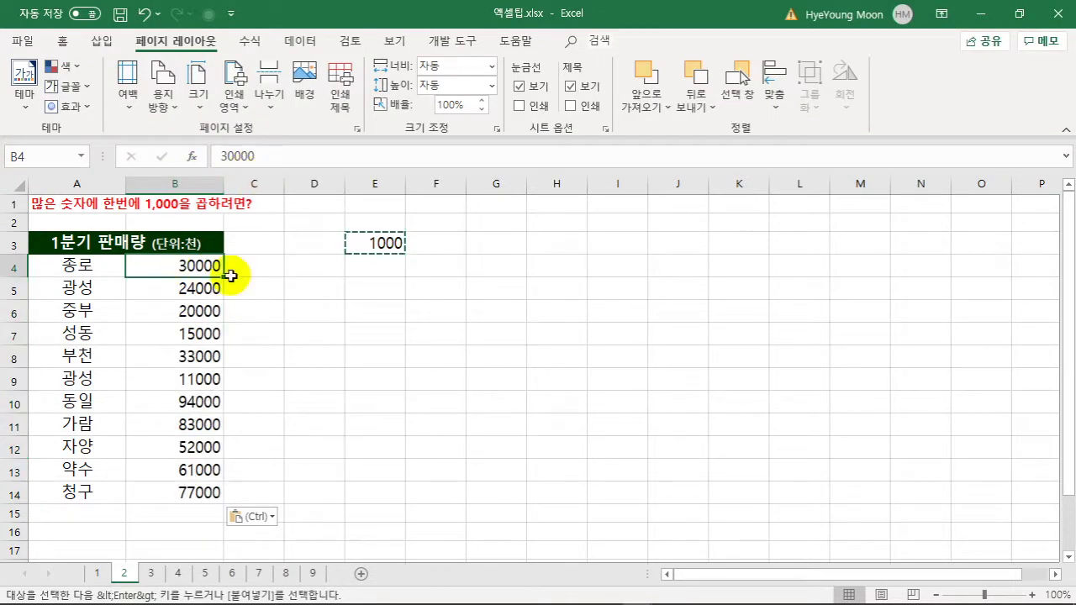
{"action": "left_click", "coordinate": [201, 288]}
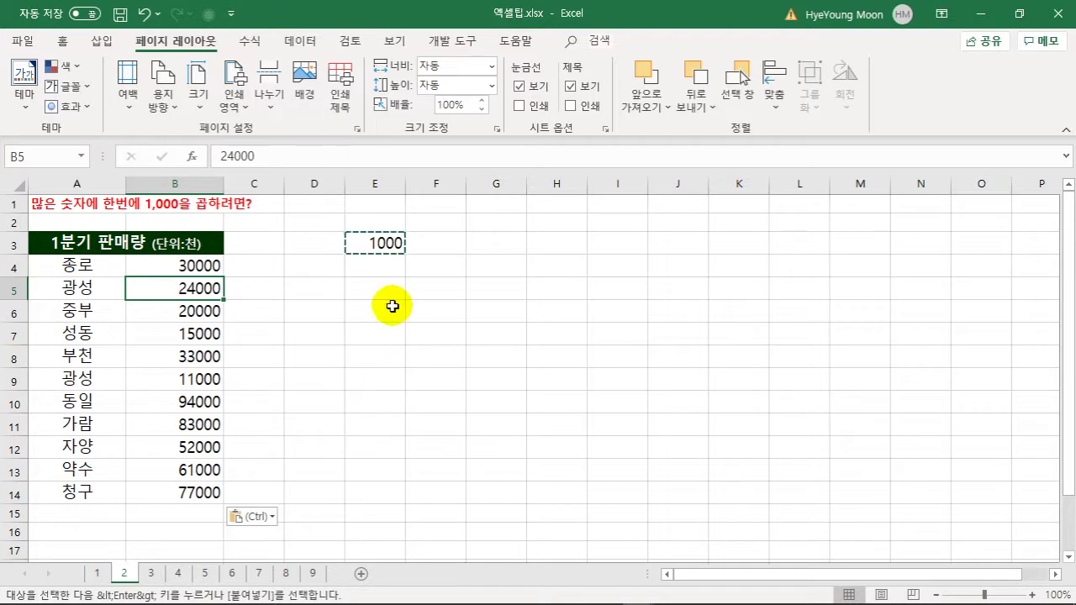
{"action": "left_click", "coordinate": [361, 354]}
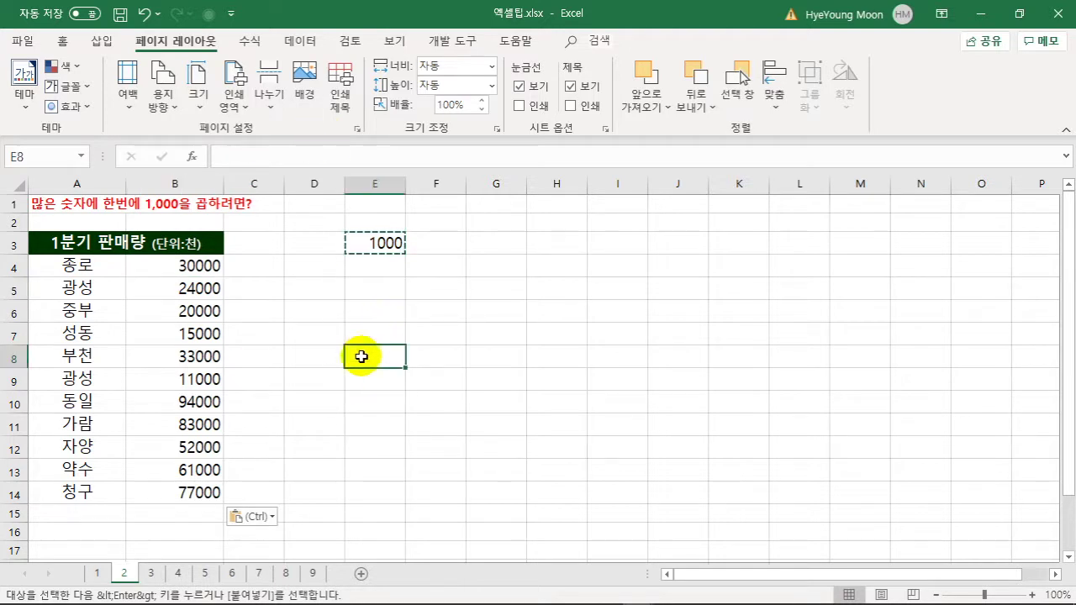
{"action": "left_click", "coordinate": [187, 265]}
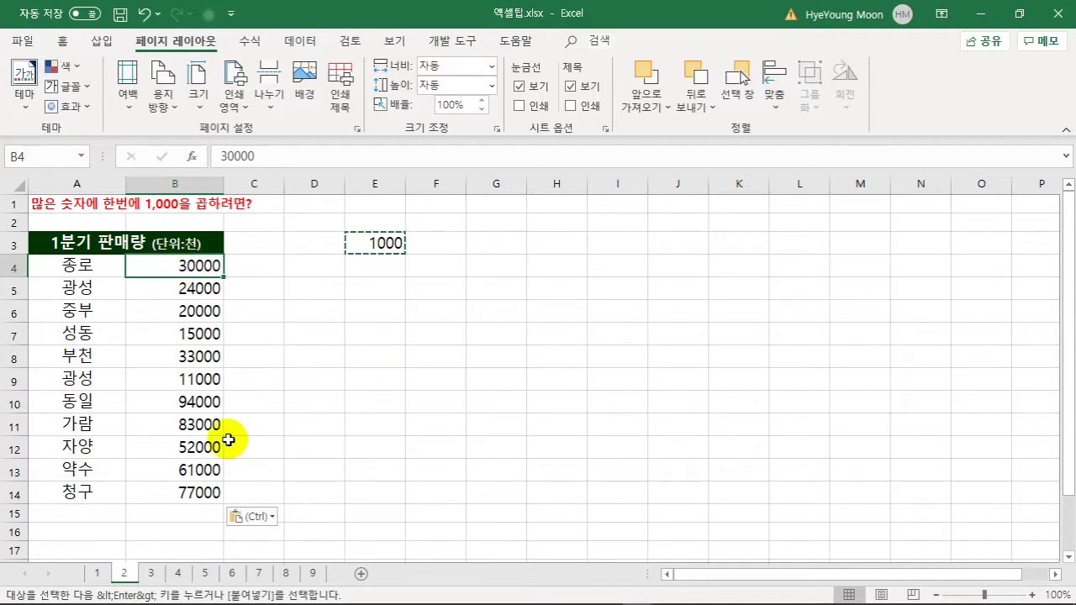
On sheet 3, select only the blank cells (빈 셀) within the hospital table A3:E12 using 이동 옵션 (Go To Special).
{"action": "left_click", "coordinate": [150, 573]}
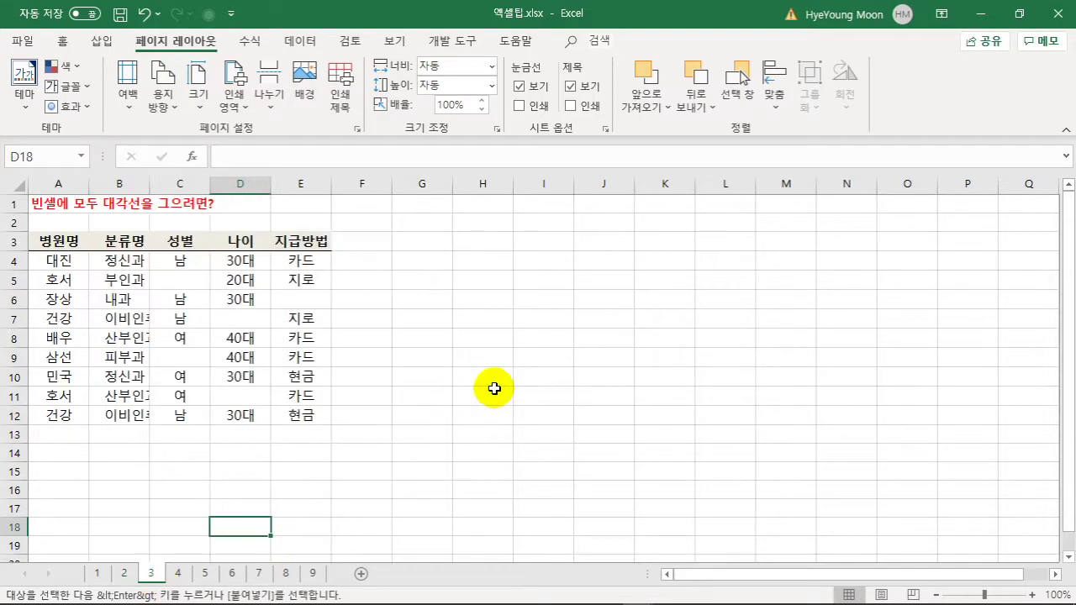
{"action": "left_click", "coordinate": [448, 401]}
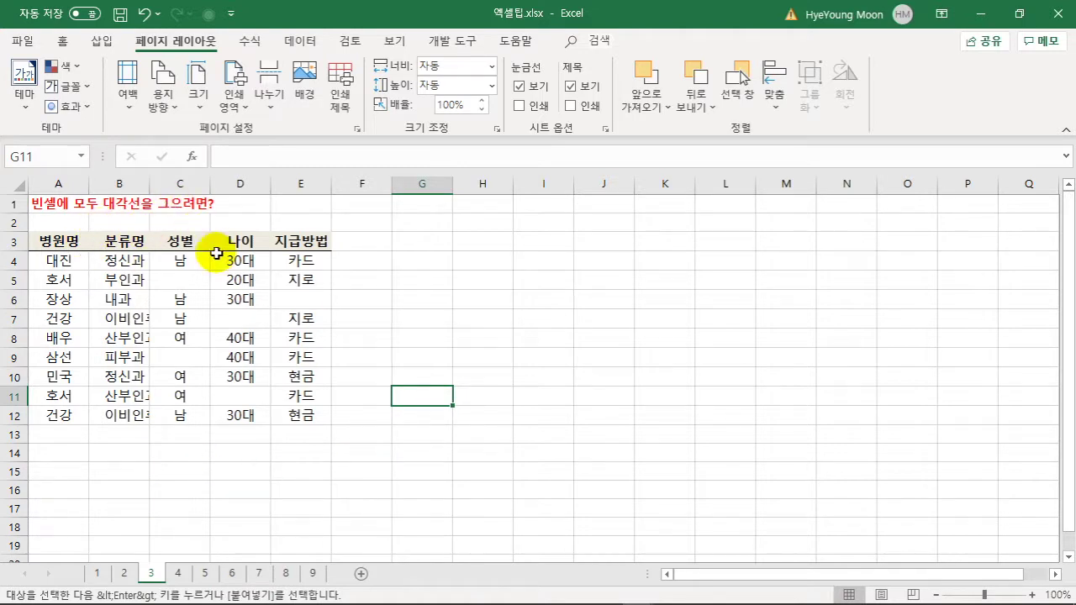
{"action": "left_click", "coordinate": [180, 279]}
{"action": "left_click", "coordinate": [240, 318]}
{"action": "left_click", "coordinate": [301, 298]}
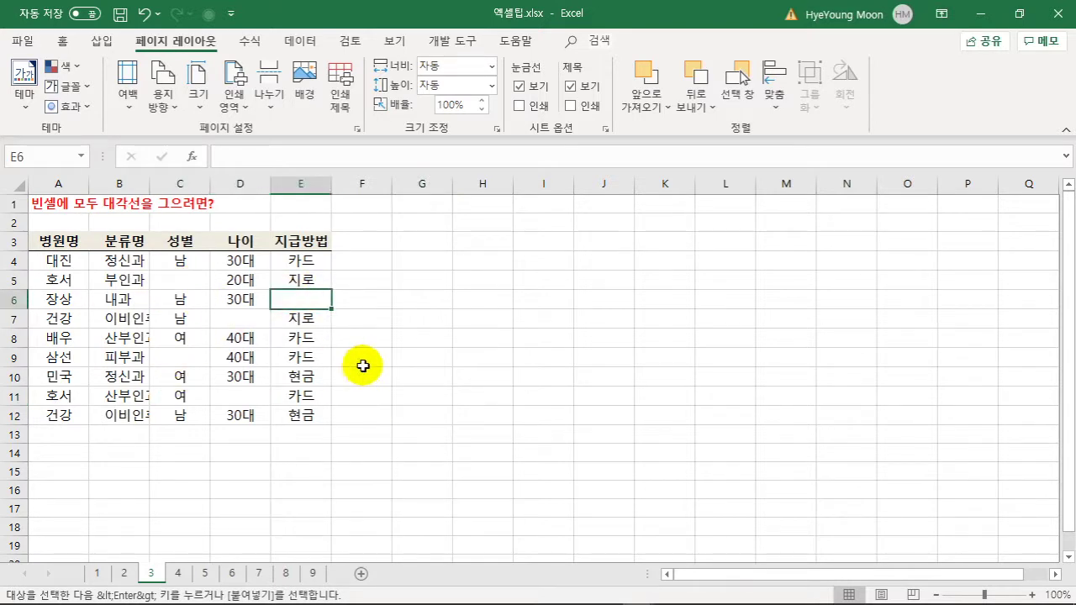
{"action": "left_click", "coordinate": [179, 334]}
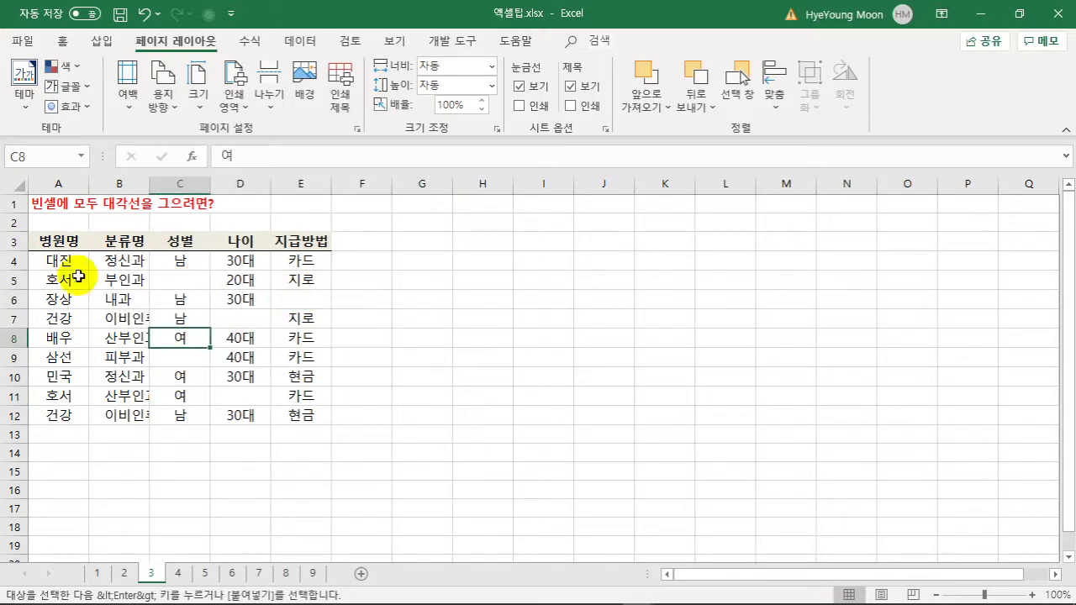
{"action": "mouse_move", "coordinate": [63, 241]}
{"action": "left_mouse_down"}
{"action": "mouse_move", "coordinate": [84, 294]}
{"action": "mouse_move", "coordinate": [284, 414]}
{"action": "left_mouse_up"}
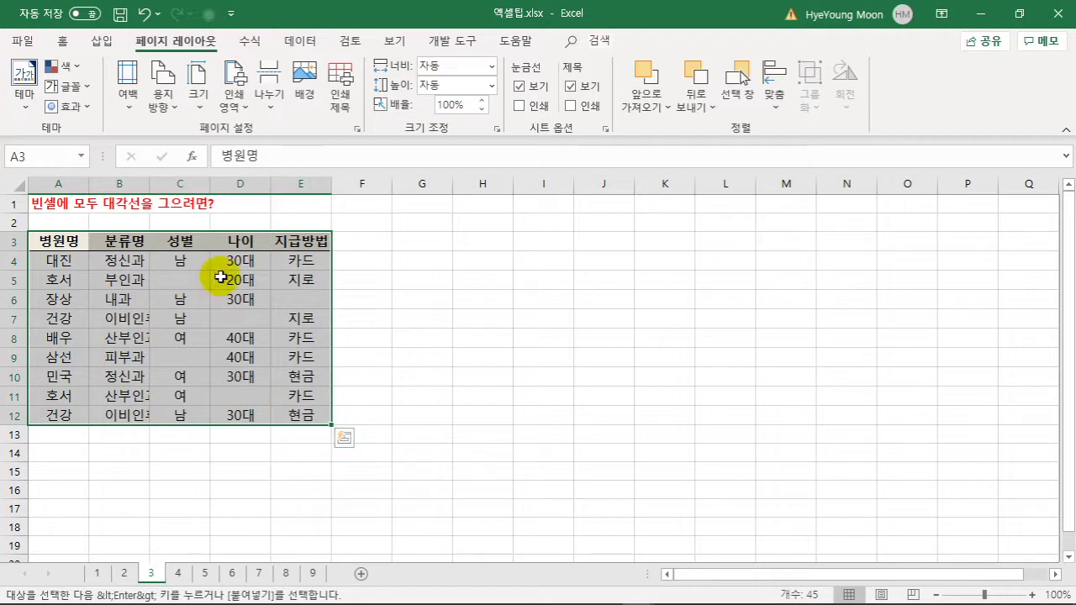
{"action": "left_click", "coordinate": [63, 43]}
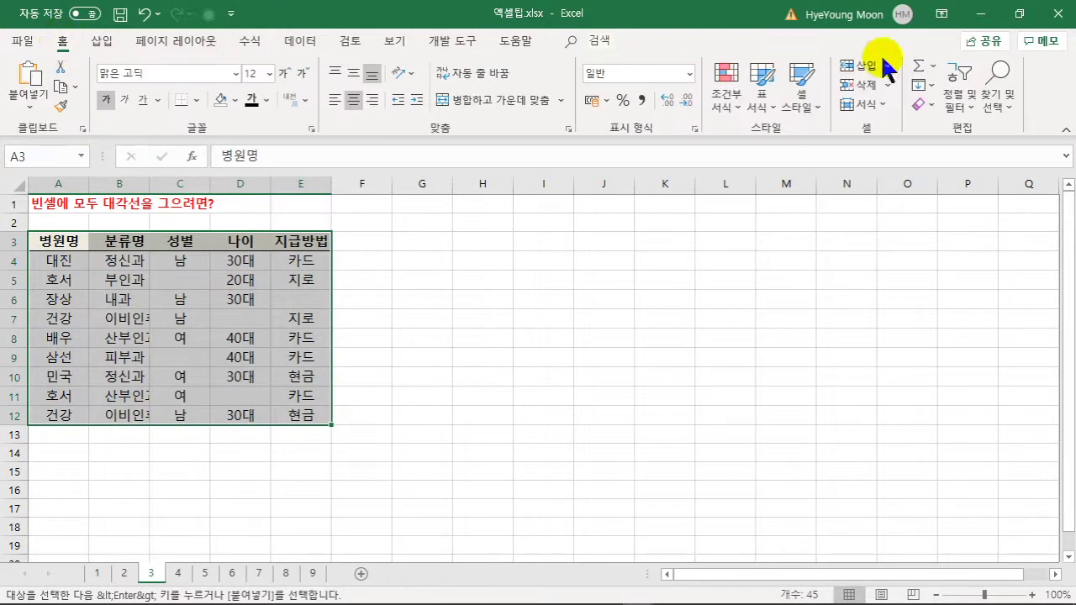
{"action": "left_click", "coordinate": [998, 107]}
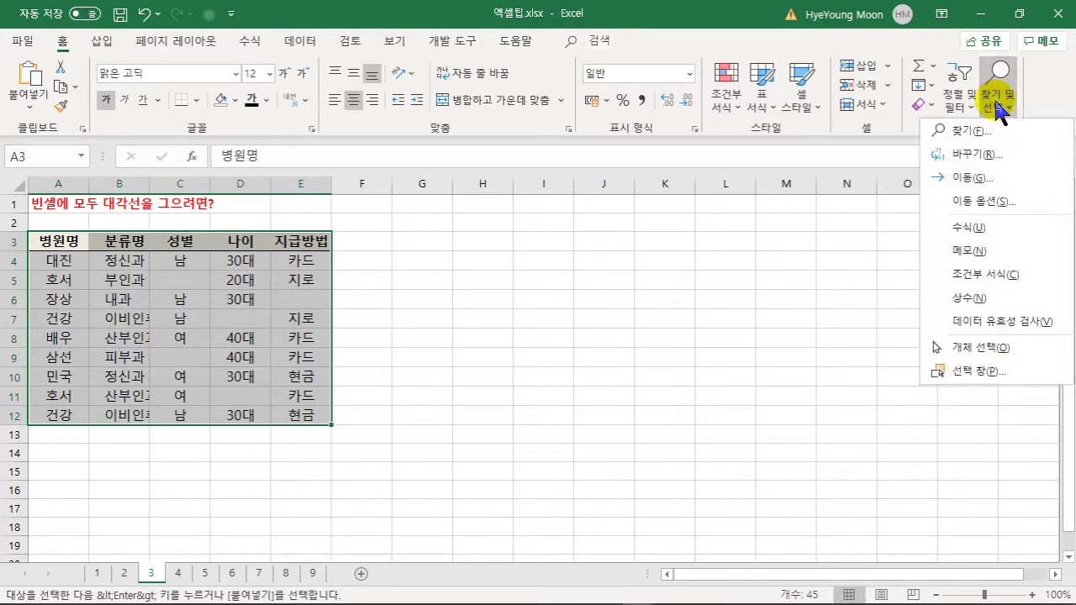
{"action": "left_click", "coordinate": [1008, 206]}
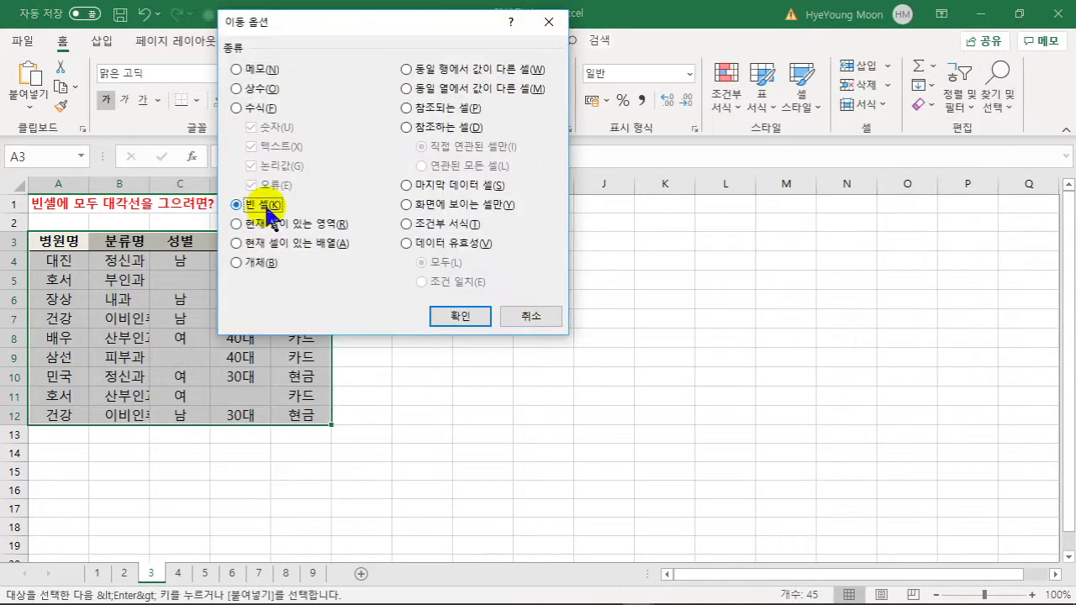
{"action": "left_click", "coordinate": [449, 318]}
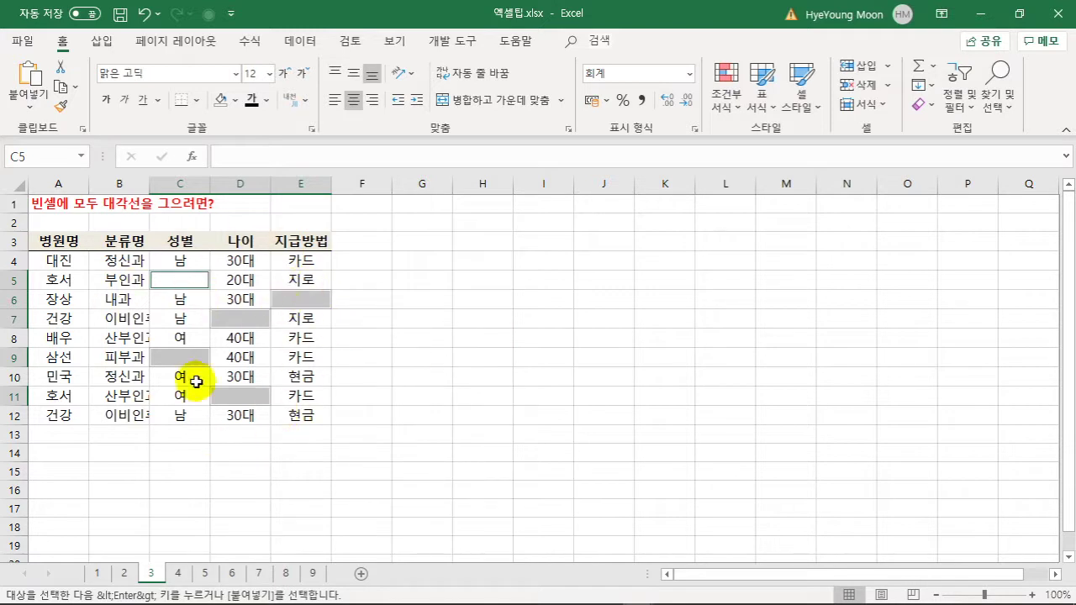
Give the selected blank cells both diagonal borders so that each one is crossed with an X.
{"action": "right_click", "coordinate": [291, 297]}
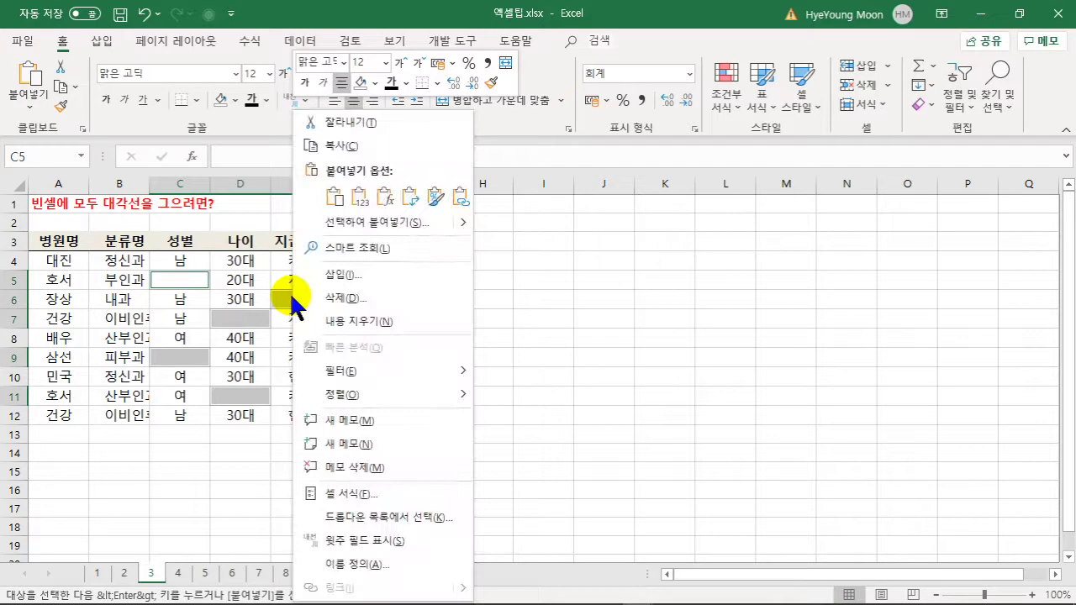
{"action": "left_click", "coordinate": [334, 495]}
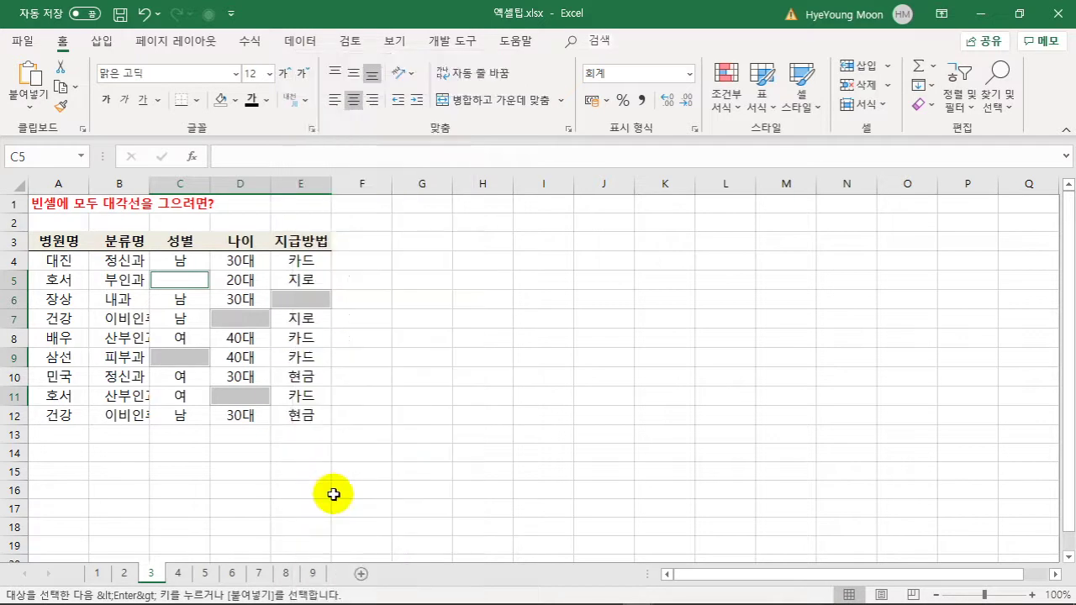
{"action": "left_click", "coordinate": [294, 192]}
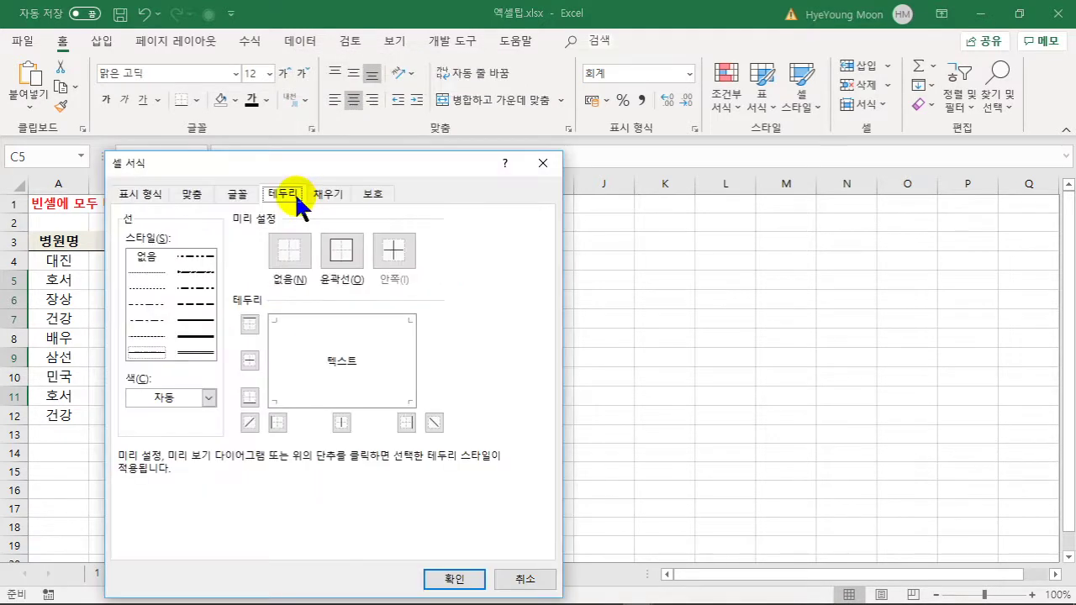
{"action": "left_click", "coordinate": [248, 423]}
{"action": "left_click", "coordinate": [434, 426]}
{"action": "left_click", "coordinate": [451, 577]}
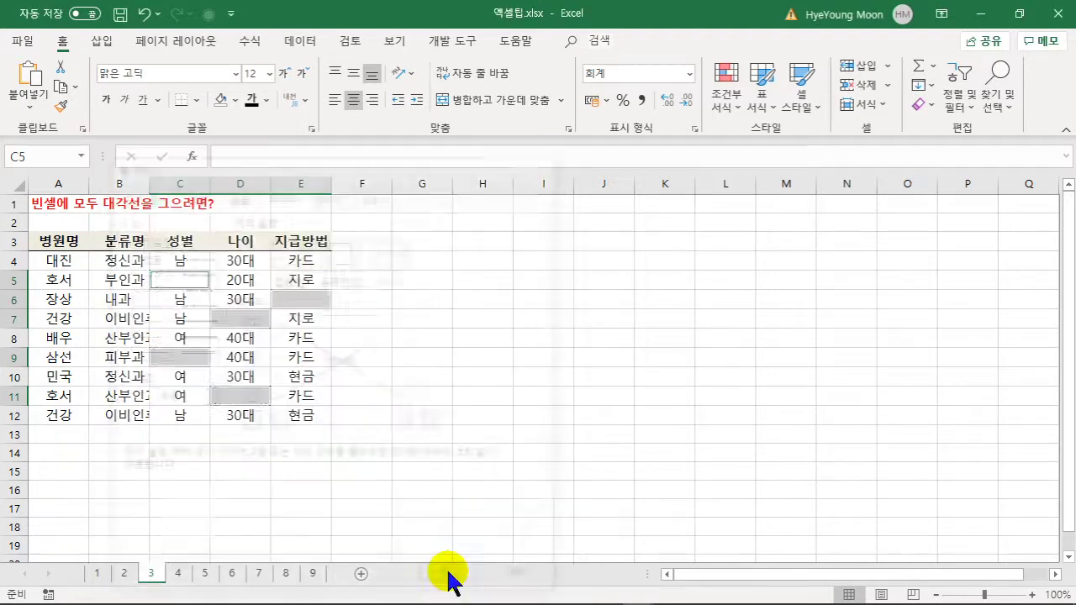
{"action": "left_click", "coordinate": [515, 378]}
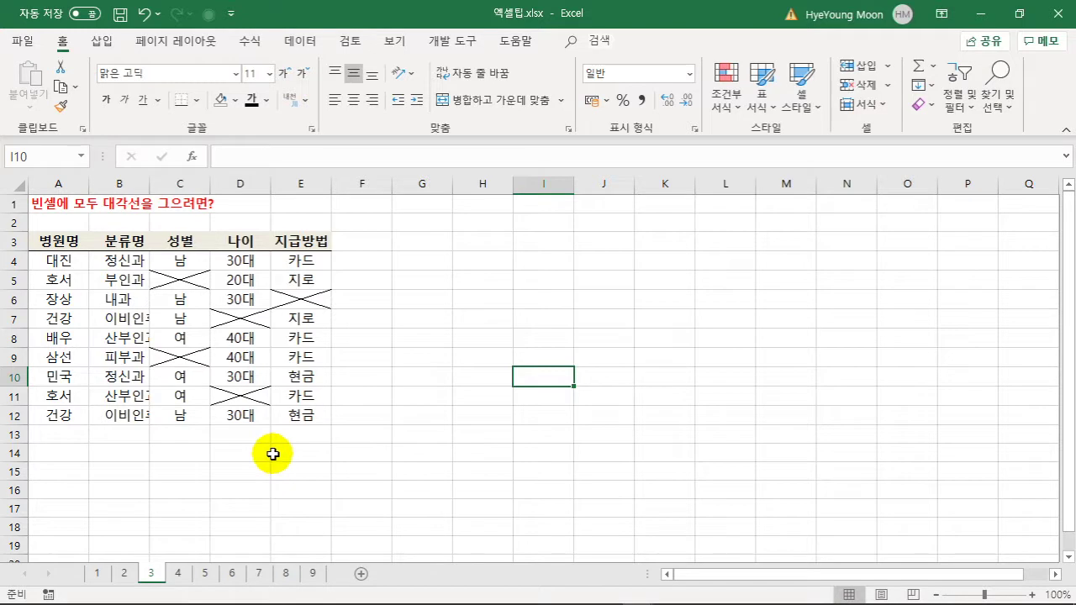
On sheet 4, copy the birth dates in B4:B9 and paste them into the 년도 column starting at C4.
{"action": "left_click", "coordinate": [384, 398]}
{"action": "key", "text": "ctrl+Page_Down"}
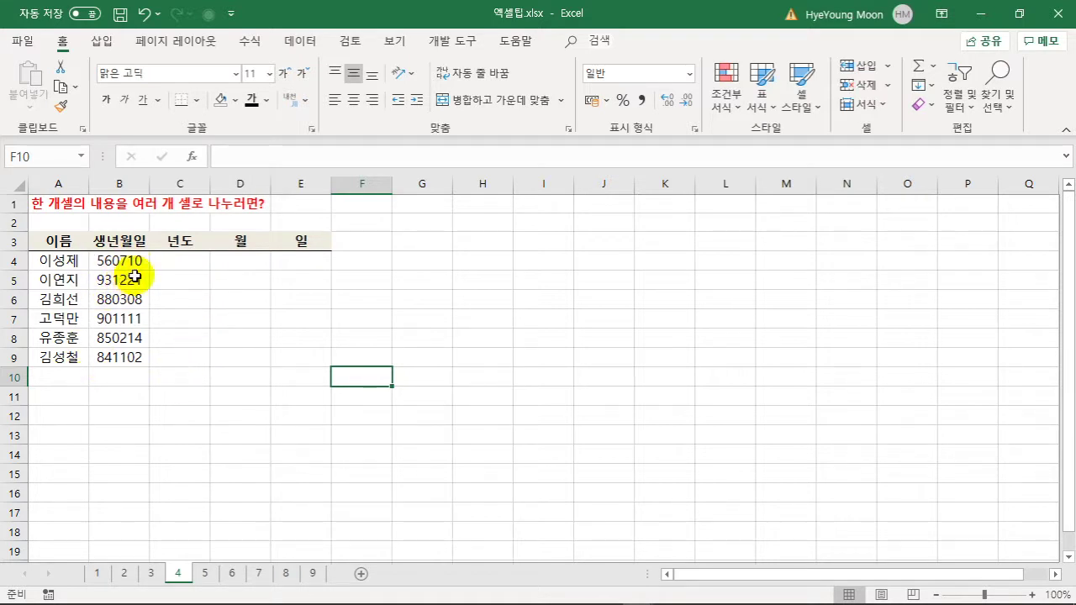
{"action": "left_click_drag", "start_coordinate": [116, 262], "coordinate": [112, 348]}
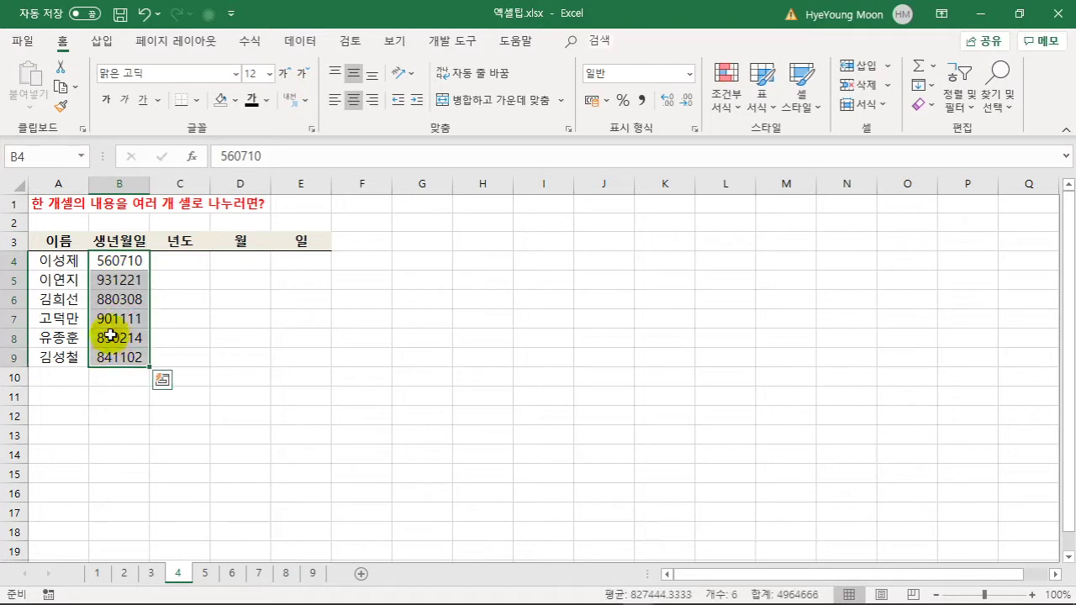
{"action": "right_click", "coordinate": [109, 320]}
{"action": "left_click", "coordinate": [151, 169]}
{"action": "left_click", "coordinate": [171, 260]}
{"action": "right_click", "coordinate": [172, 257]}
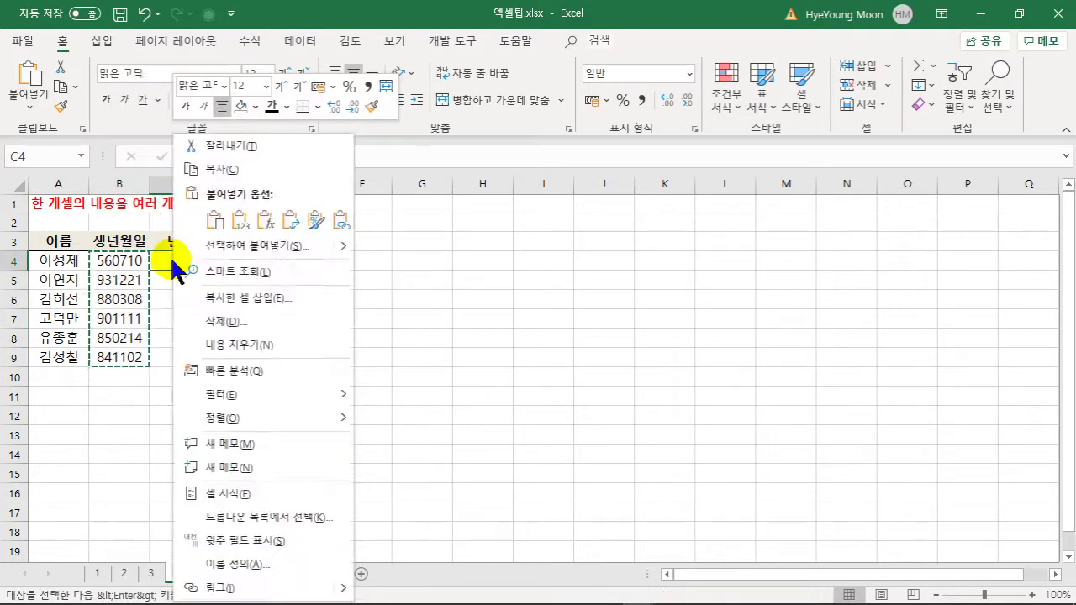
{"action": "left_click", "coordinate": [215, 220]}
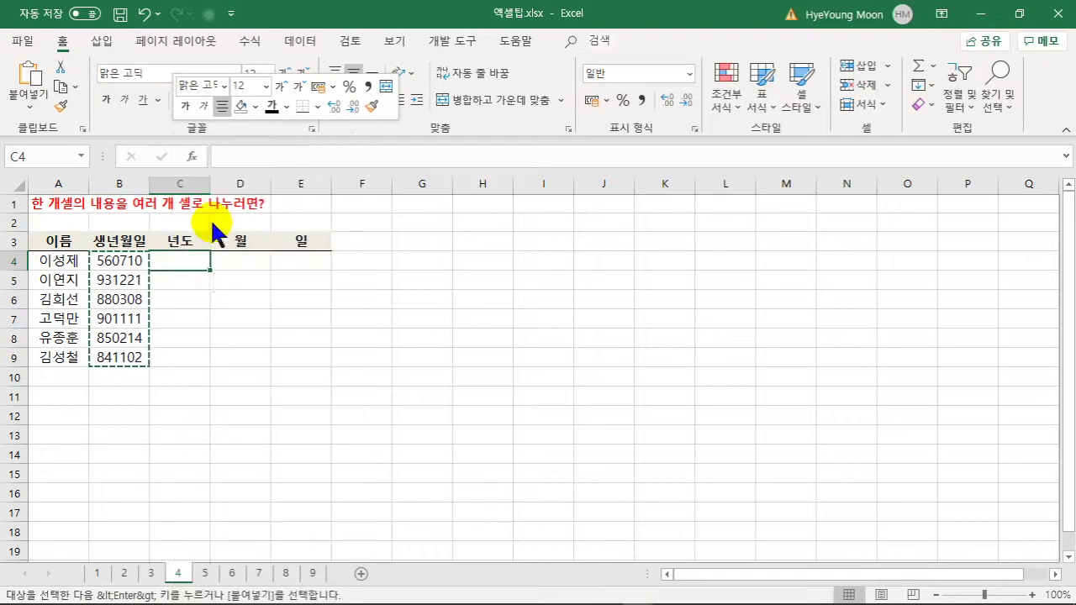
{"action": "left_click", "coordinate": [260, 298]}
{"action": "left_click", "coordinate": [412, 298]}
{"action": "left_click", "coordinate": [415, 370]}
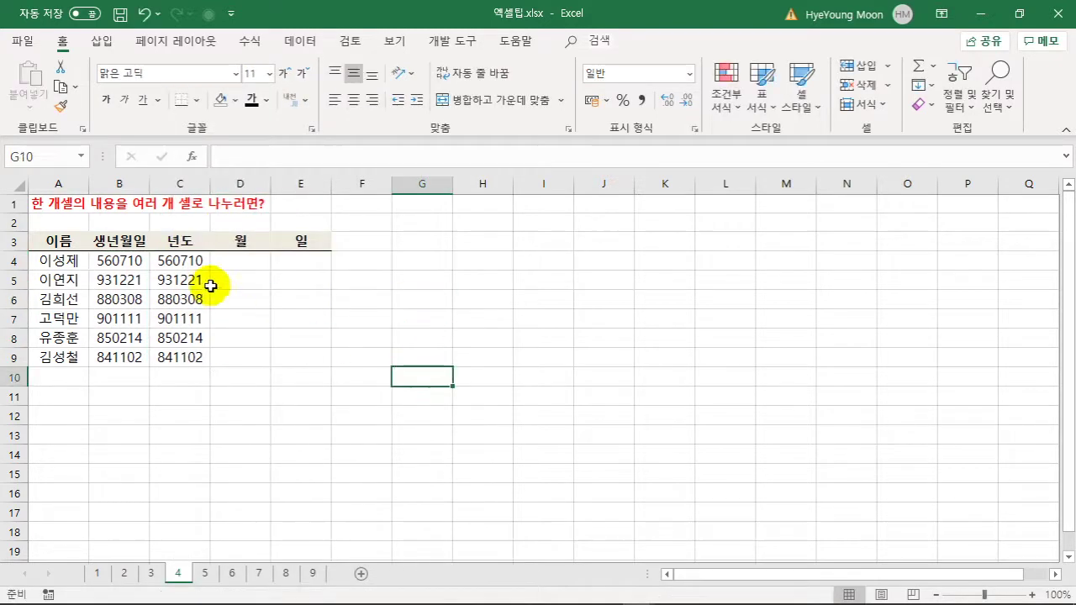
Split C4:C9 into year, month and day with fixed-width Text to Columns (너비가 일정함), placing breaks after the second and fourth digits.
{"action": "left_click", "coordinate": [182, 260]}
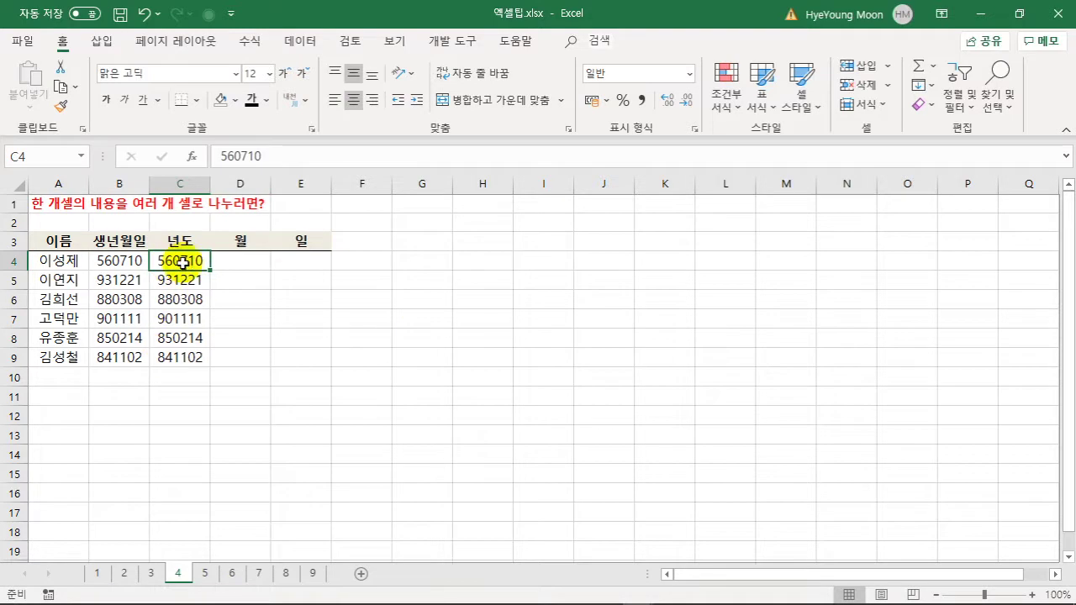
{"action": "left_click_drag", "start_coordinate": [176, 274], "coordinate": [168, 360]}
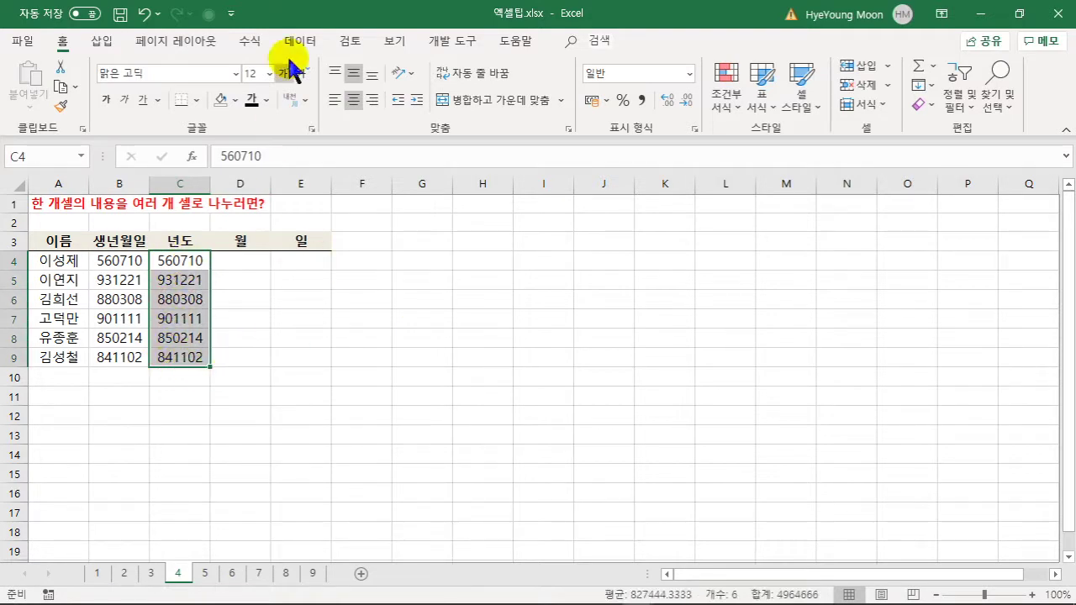
{"action": "left_click", "coordinate": [302, 34]}
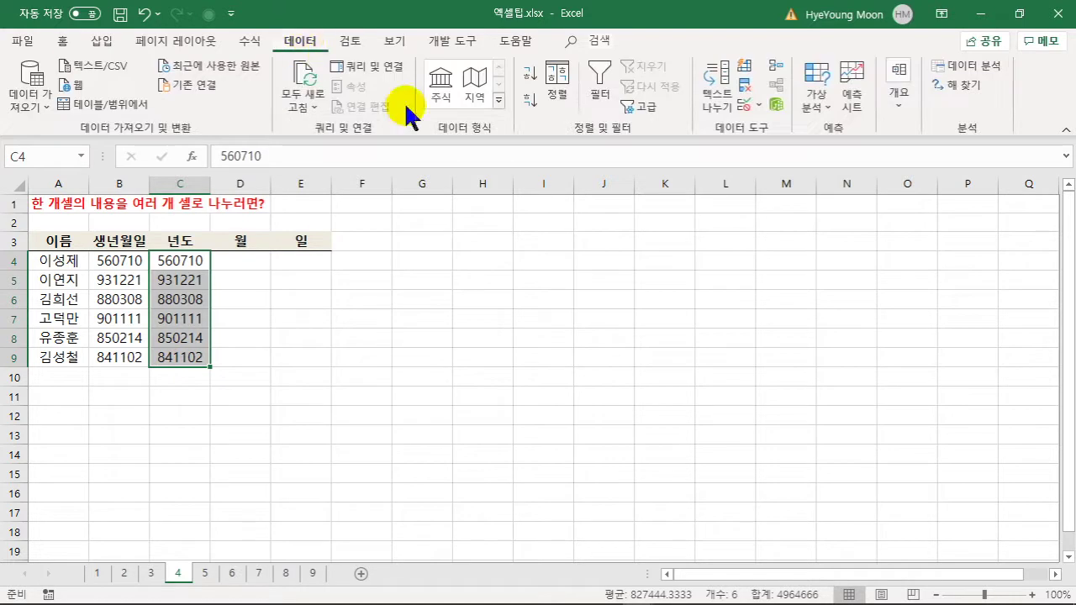
{"action": "left_click", "coordinate": [717, 89]}
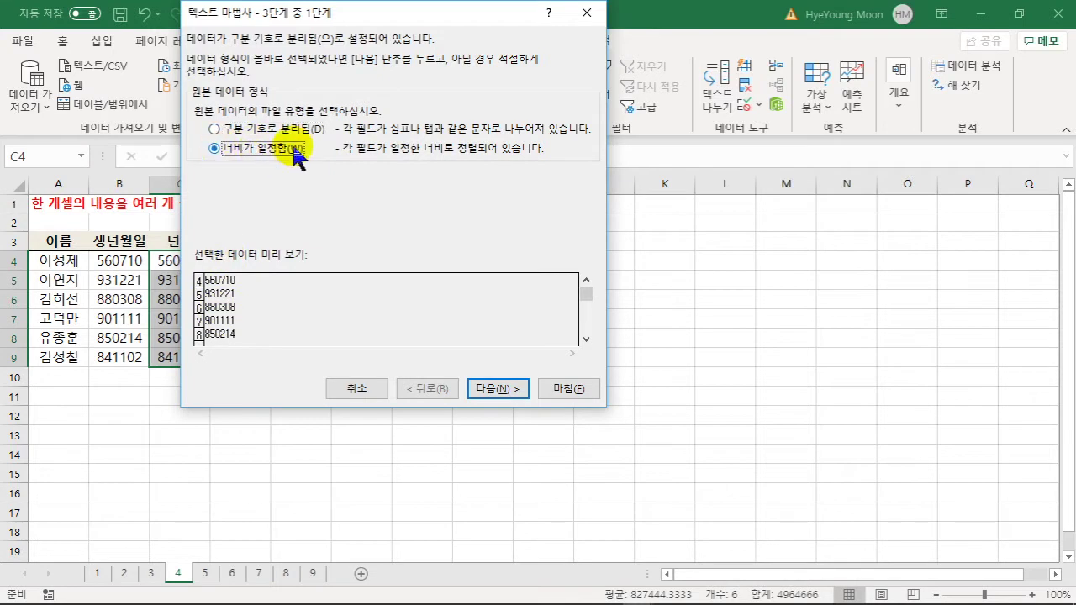
{"action": "left_click", "coordinate": [488, 392]}
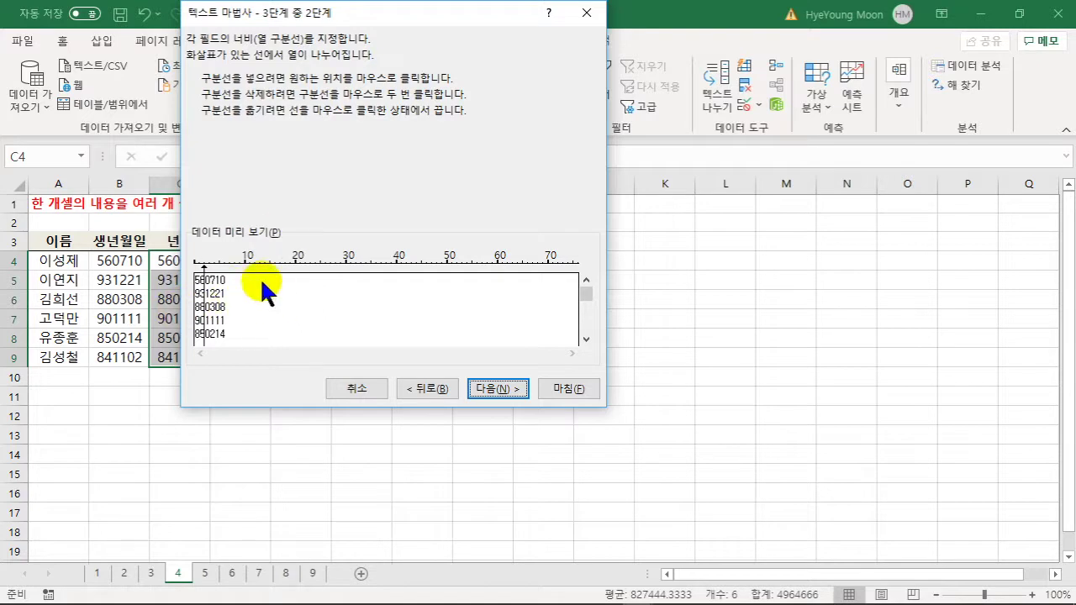
{"action": "left_click", "coordinate": [219, 290]}
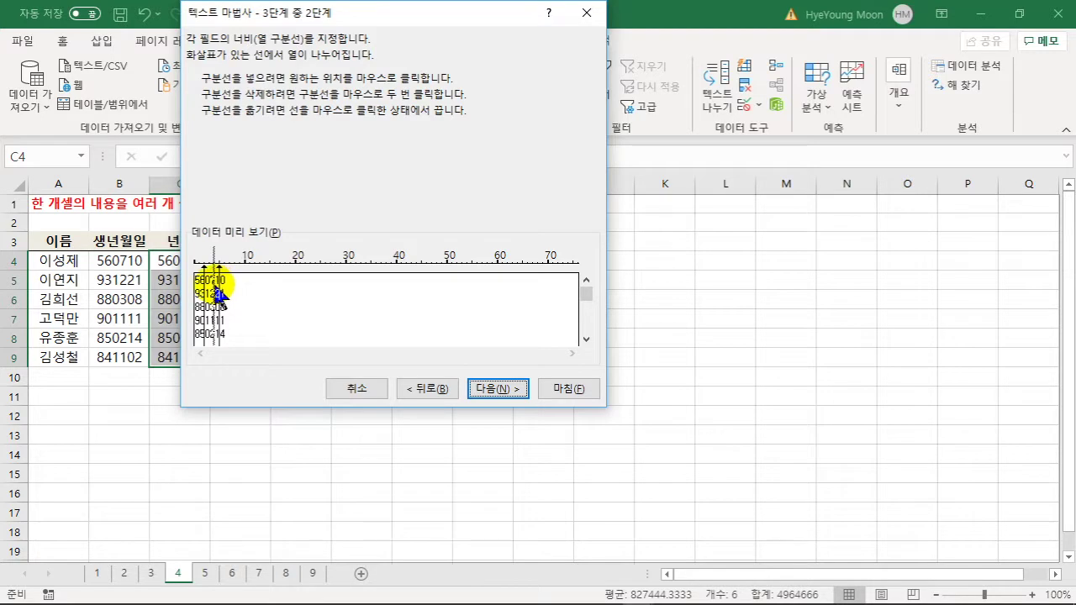
{"action": "left_click_drag", "start_coordinate": [215, 289], "coordinate": [214, 290]}
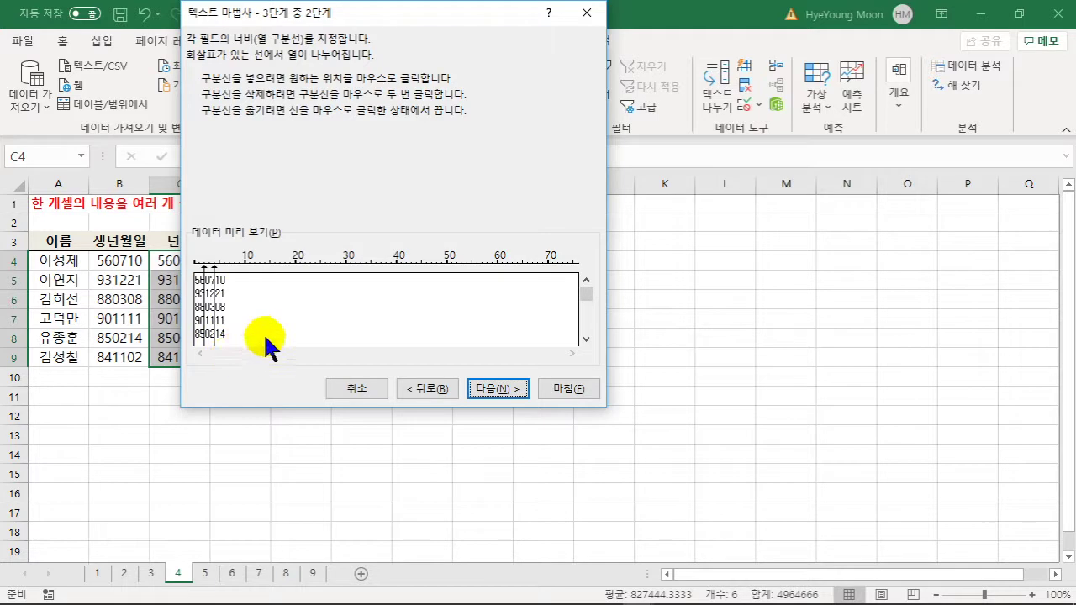
{"action": "left_click", "coordinate": [497, 390]}
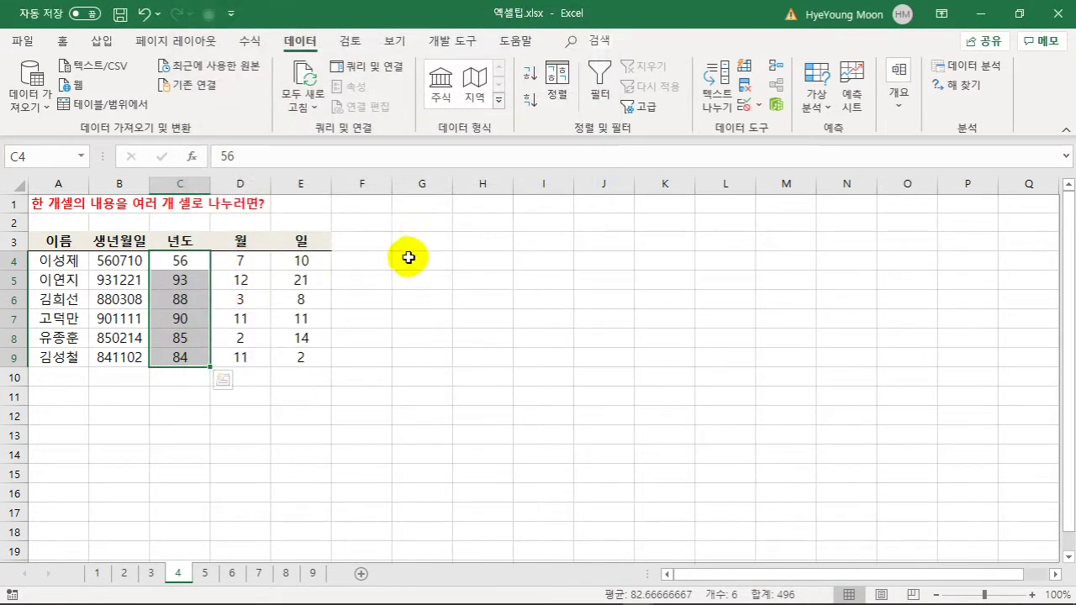
{"action": "left_click", "coordinate": [448, 277]}
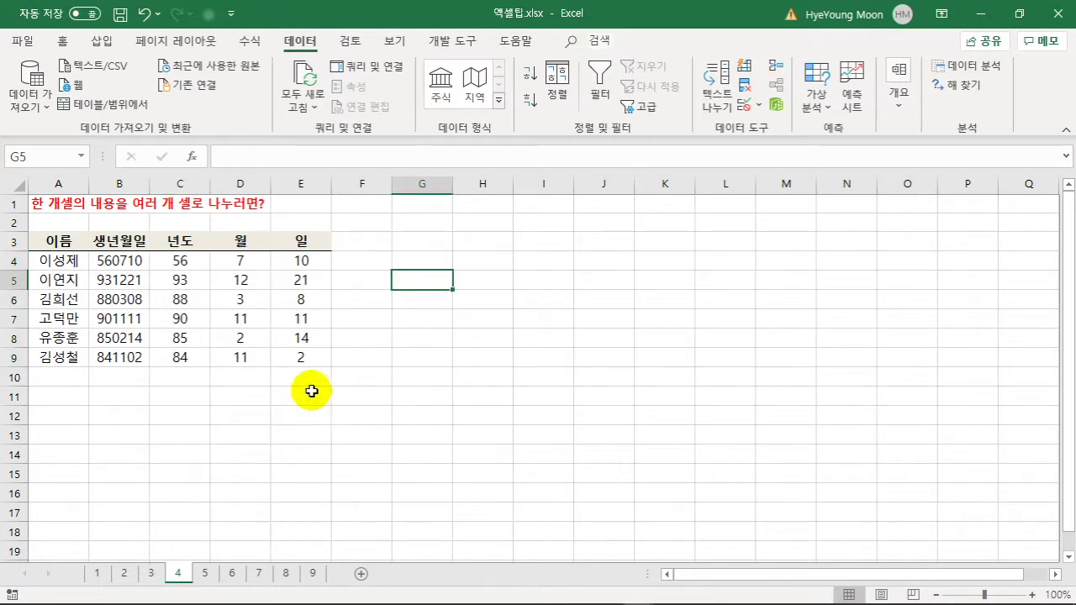
On sheet 5, widen column E beside the 주소 column to about four times its width.
{"action": "left_click", "coordinate": [204, 573]}
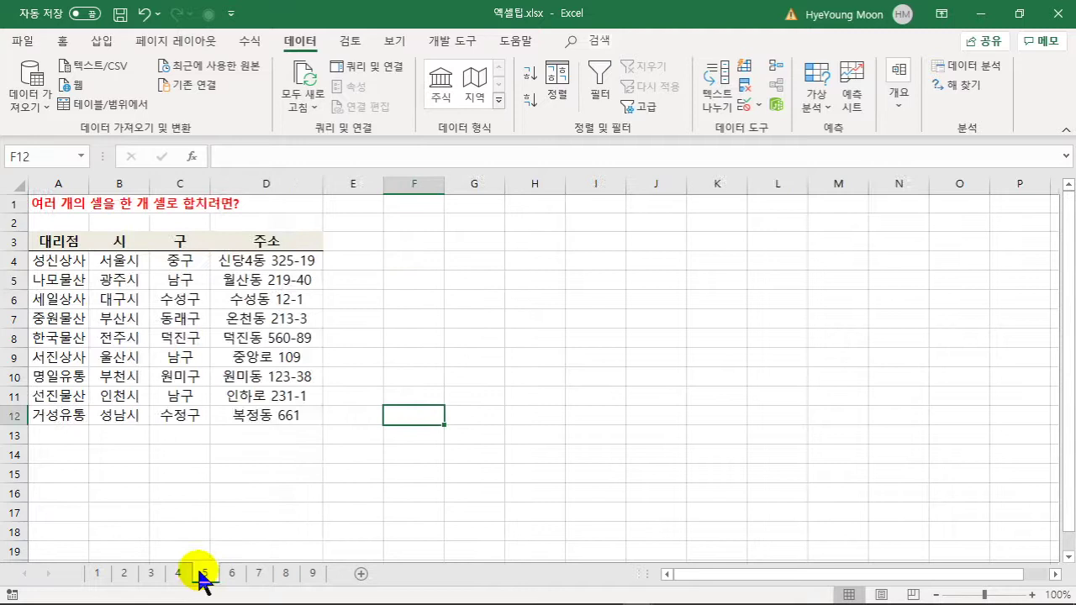
{"action": "left_click", "coordinate": [569, 375]}
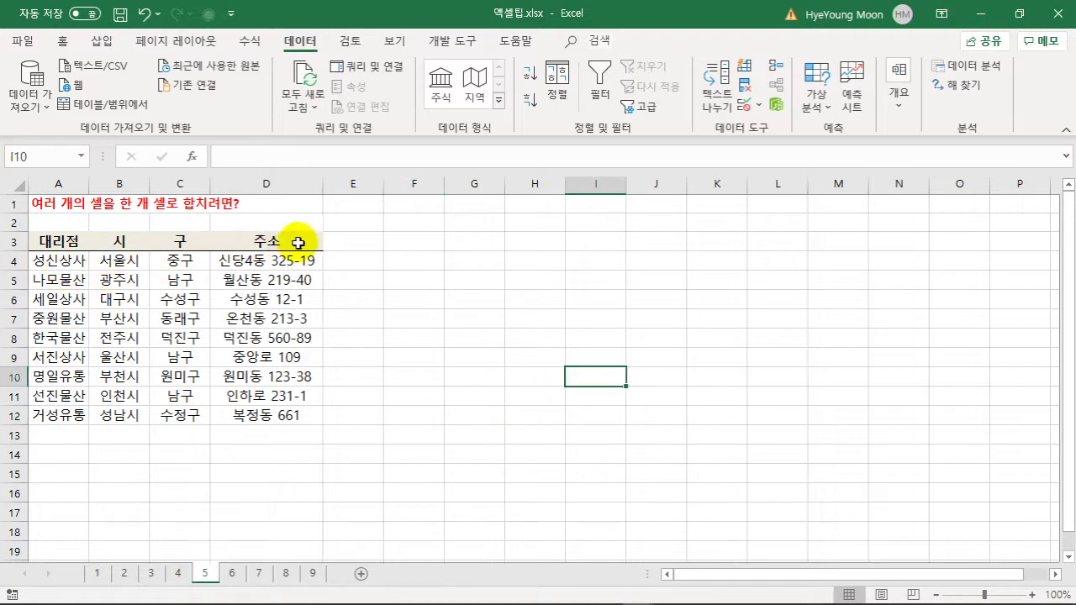
{"action": "left_click", "coordinate": [376, 248]}
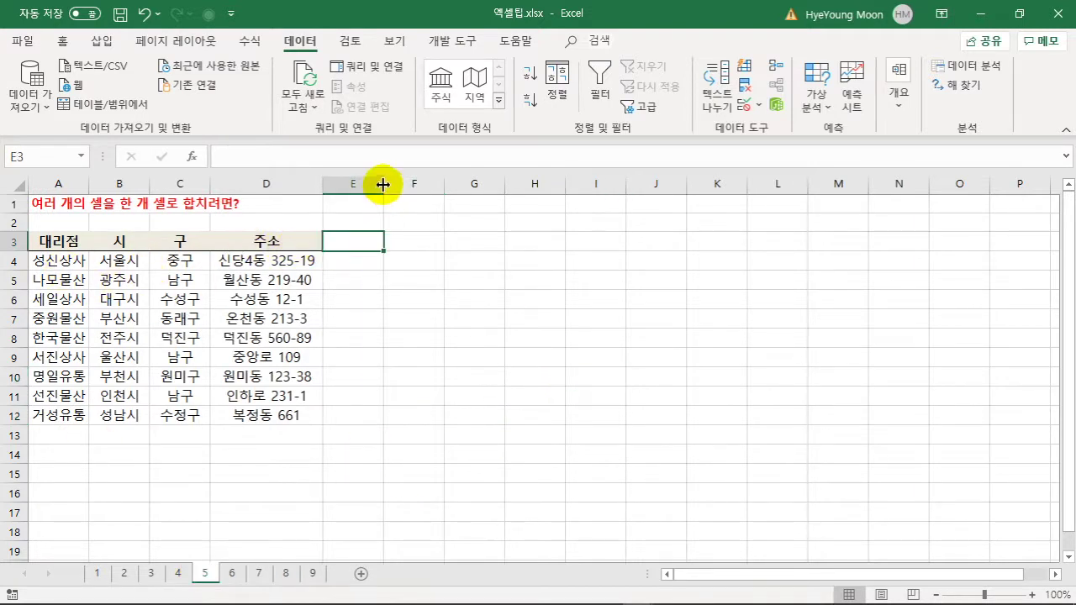
{"action": "left_click_drag", "start_coordinate": [382, 186], "coordinate": [572, 214]}
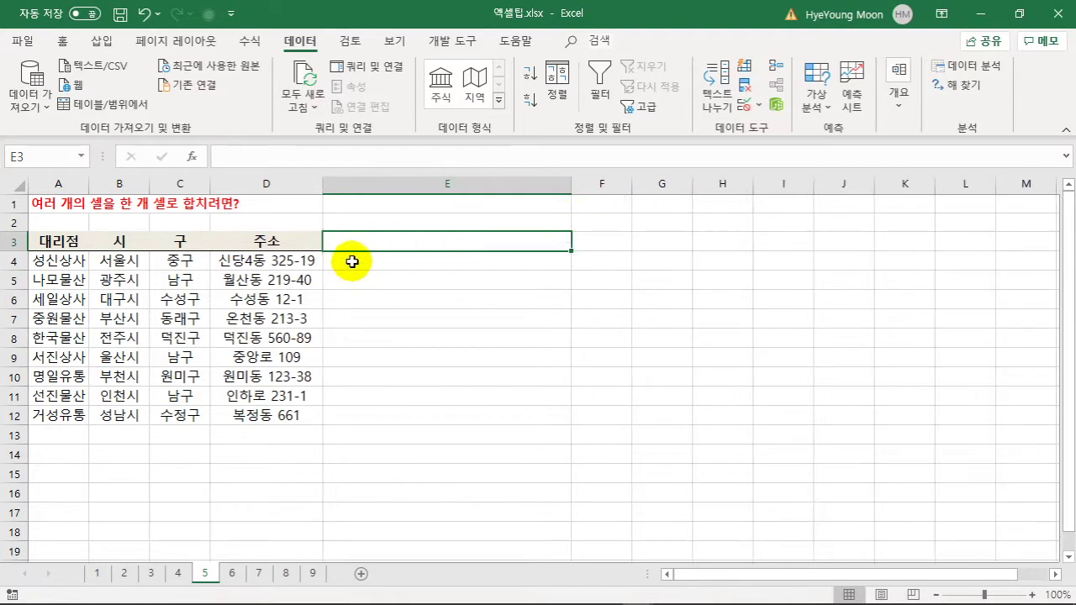
Join the city, district and address of row 4 in E4 with the formula =B4&C4&D4.
{"action": "left_click", "coordinate": [352, 263]}
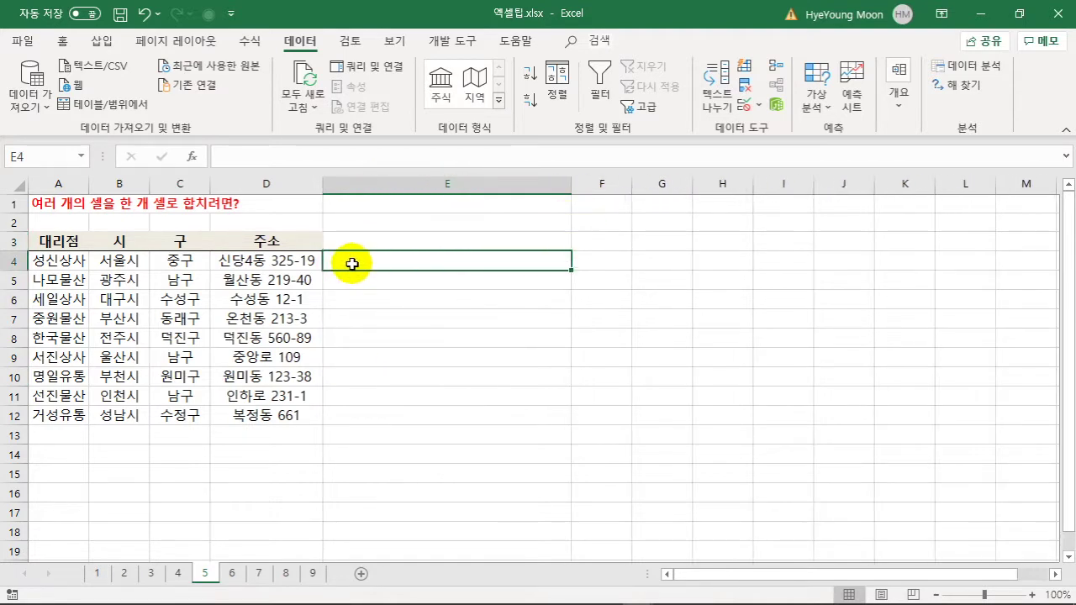
{"action": "type", "text": "="}
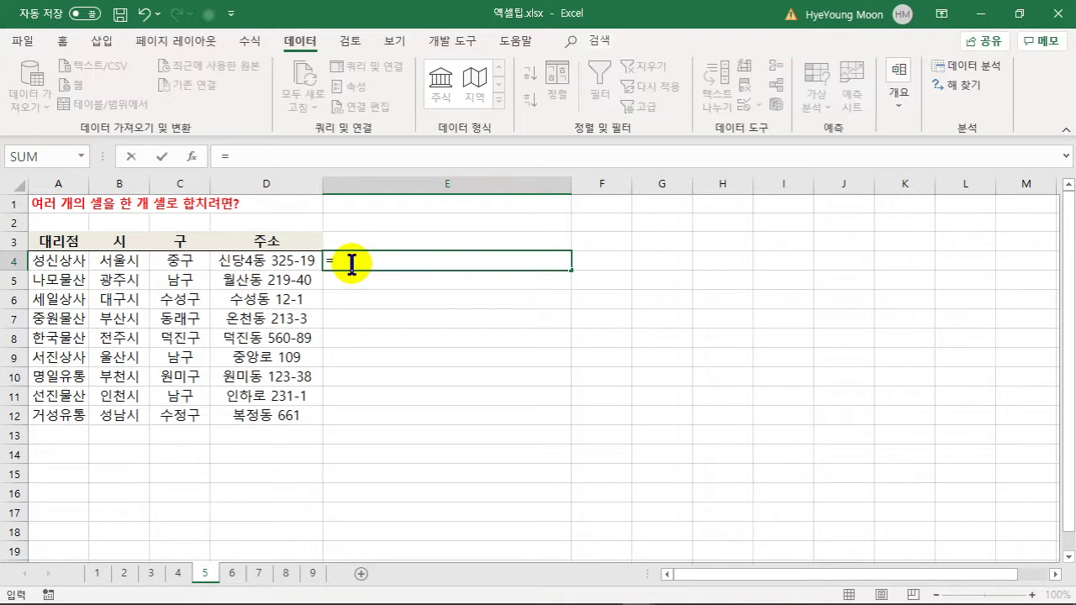
{"action": "left_click", "coordinate": [118, 260]}
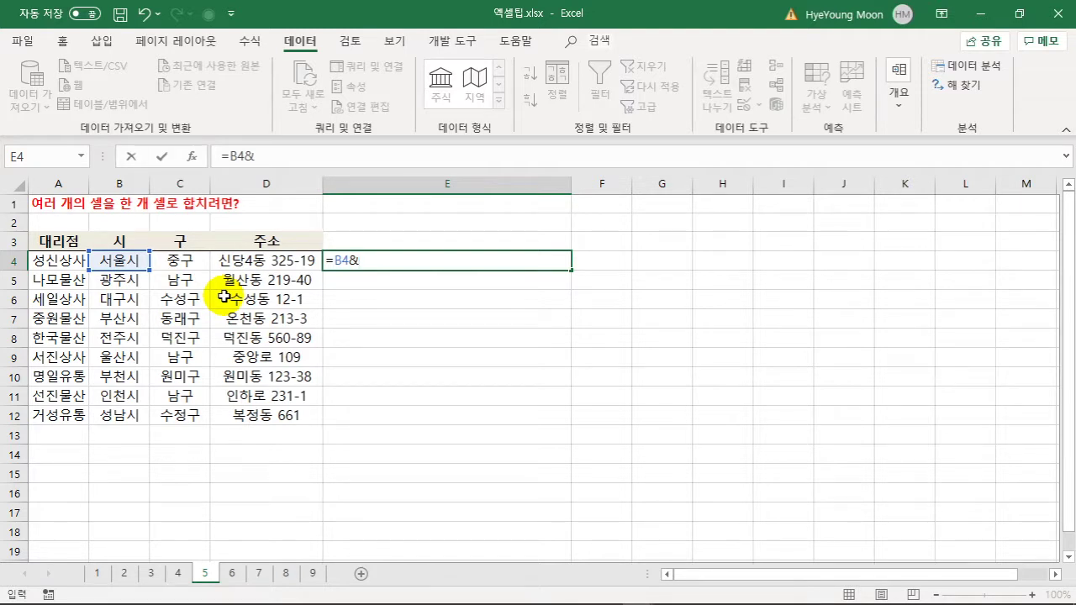
{"action": "type", "text": "&"}
{"action": "left_click", "coordinate": [181, 261]}
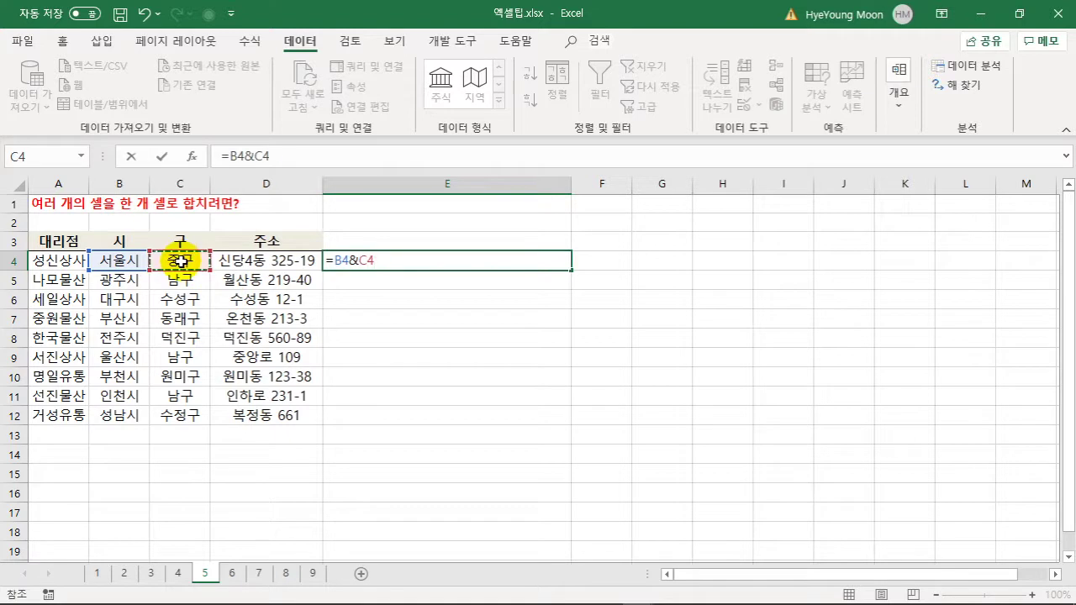
{"action": "left_click", "coordinate": [239, 261]}
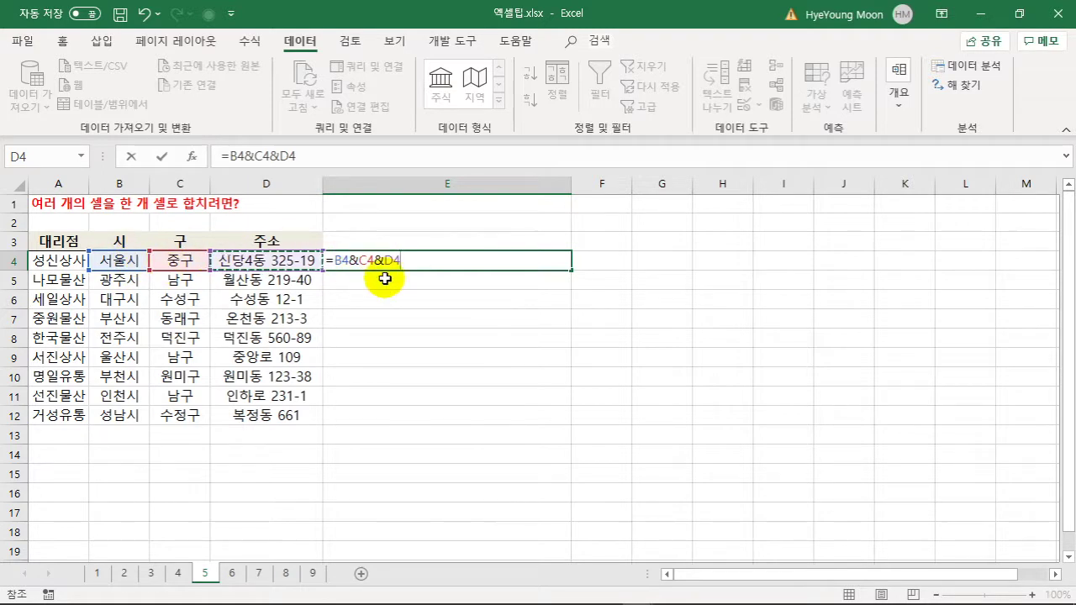
{"action": "key", "text": "Return"}
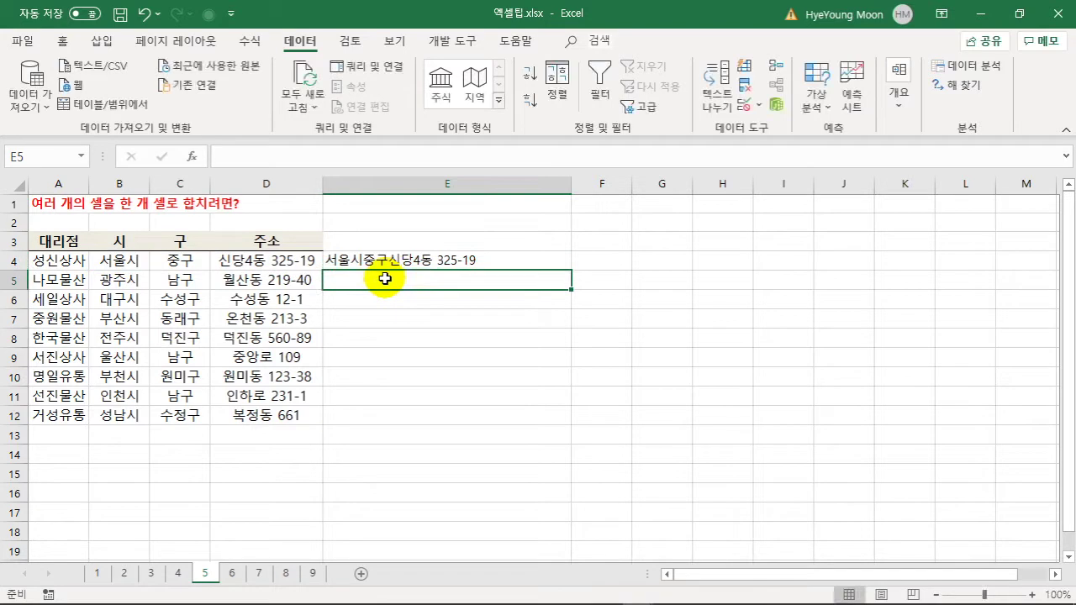
Add a space between the joined parts in E4 by changing the formula to =B4&" "&C4&" "&D4.
{"action": "left_click", "coordinate": [396, 262]}
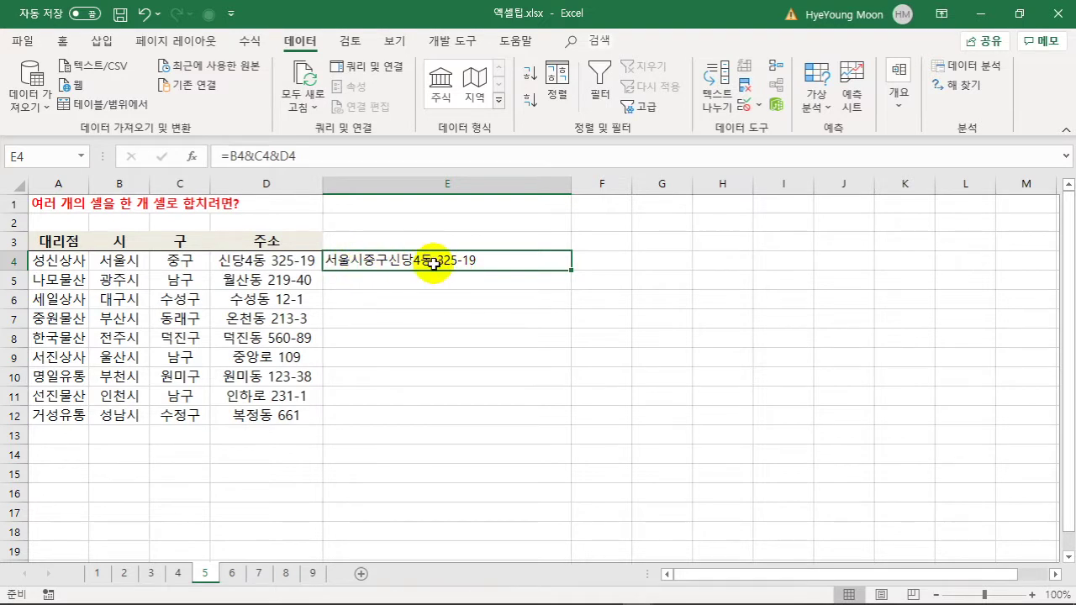
{"action": "left_click", "coordinate": [262, 158]}
{"action": "type", "text": "\" "}
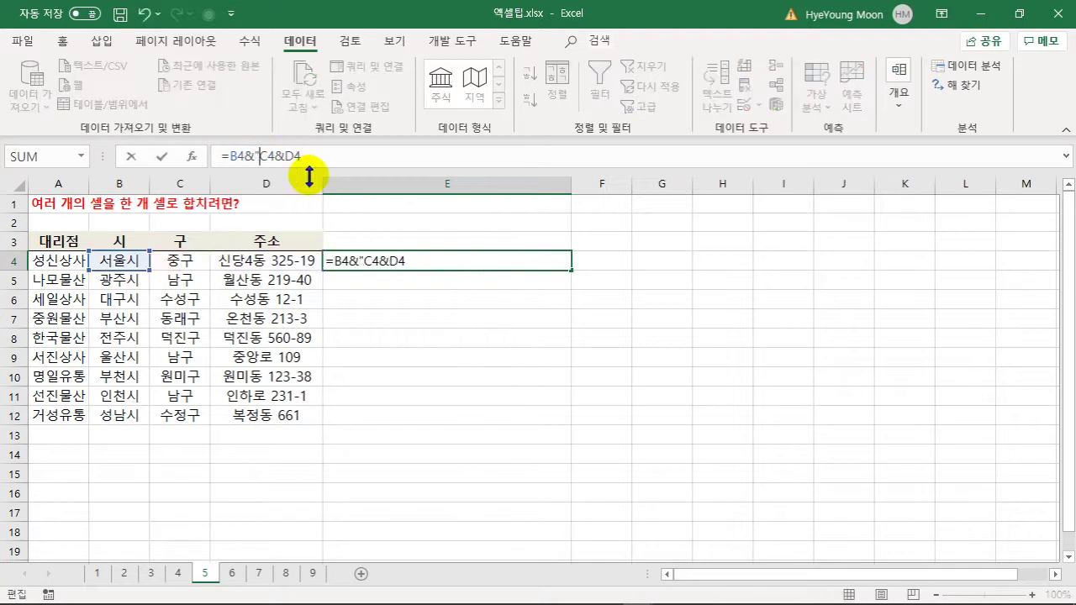
{"action": "type", "text": "\"&"}
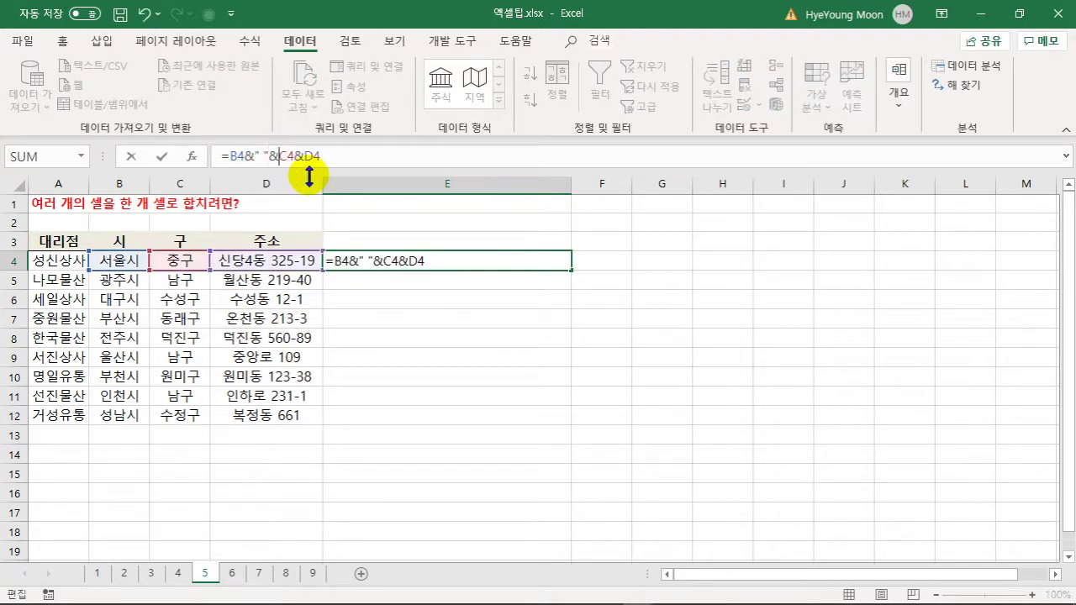
{"action": "left_click", "coordinate": [293, 158]}
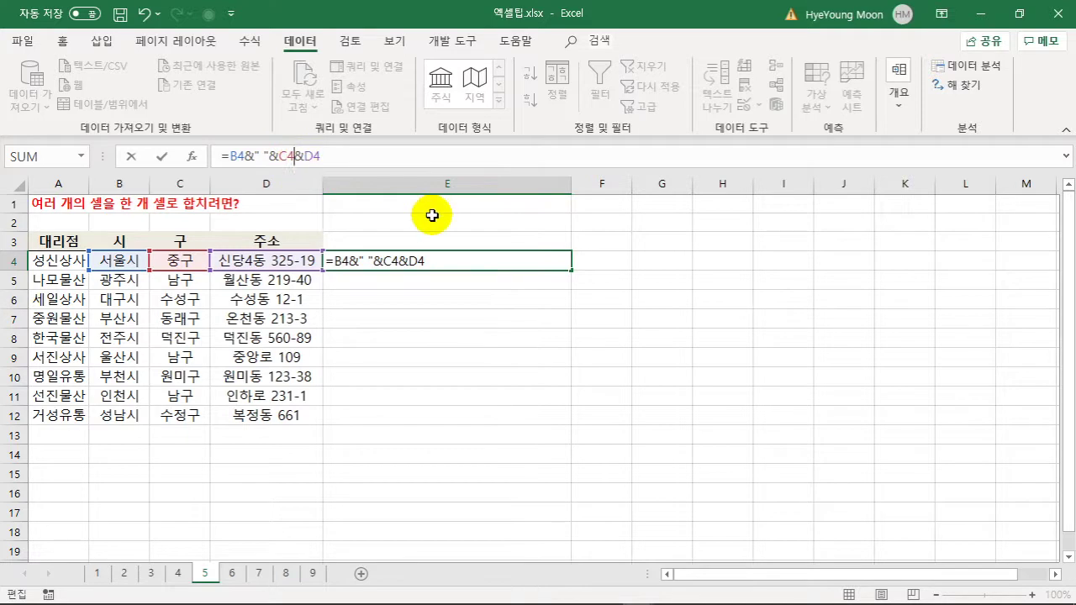
{"action": "type", "text": "\" \""}
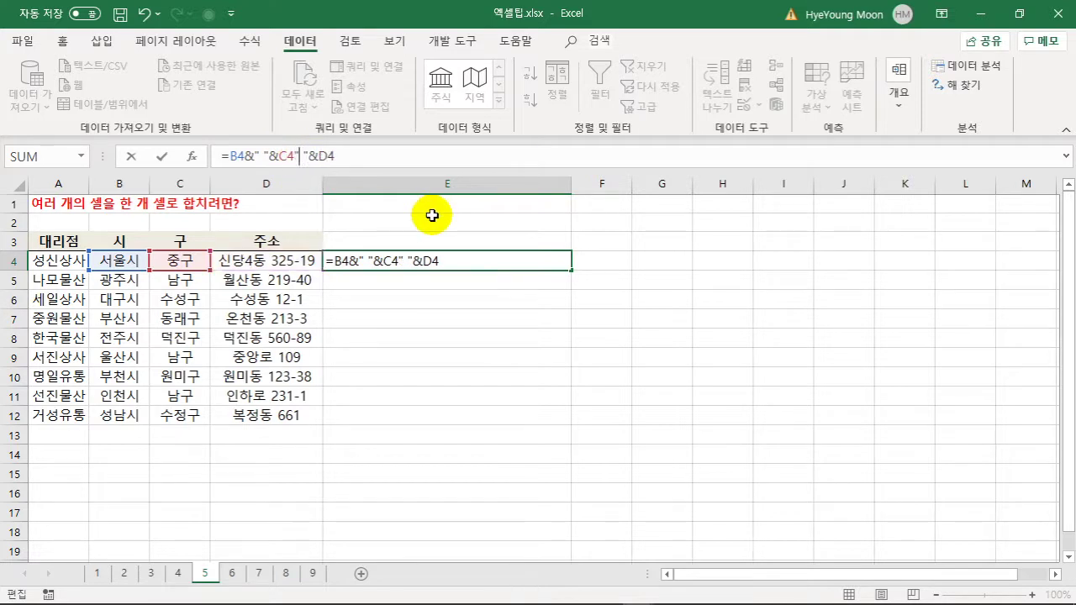
{"action": "type", "text": "&"}
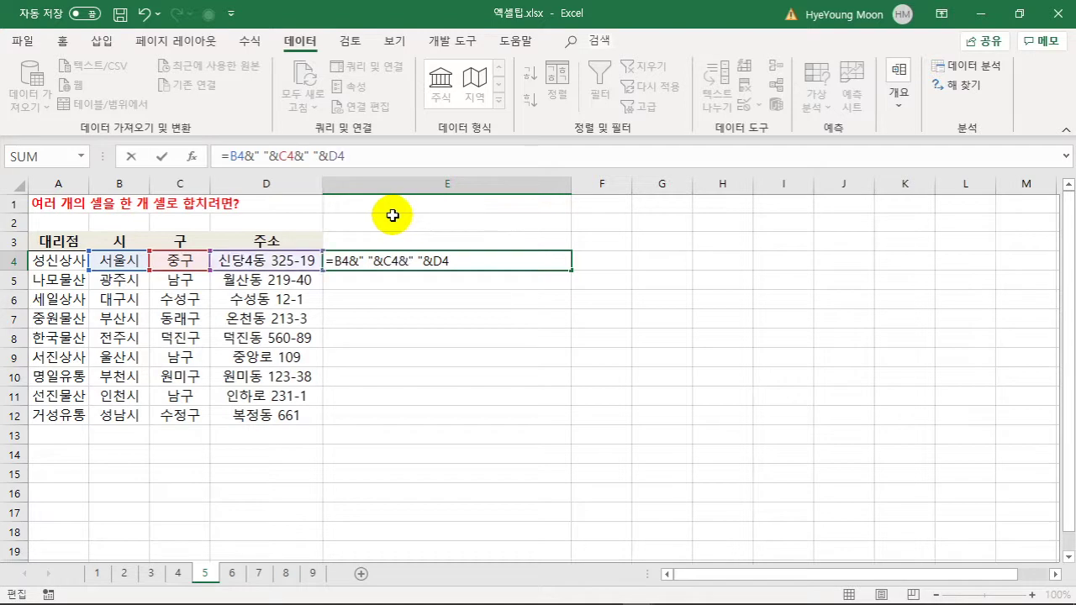
{"action": "key", "text": "Return"}
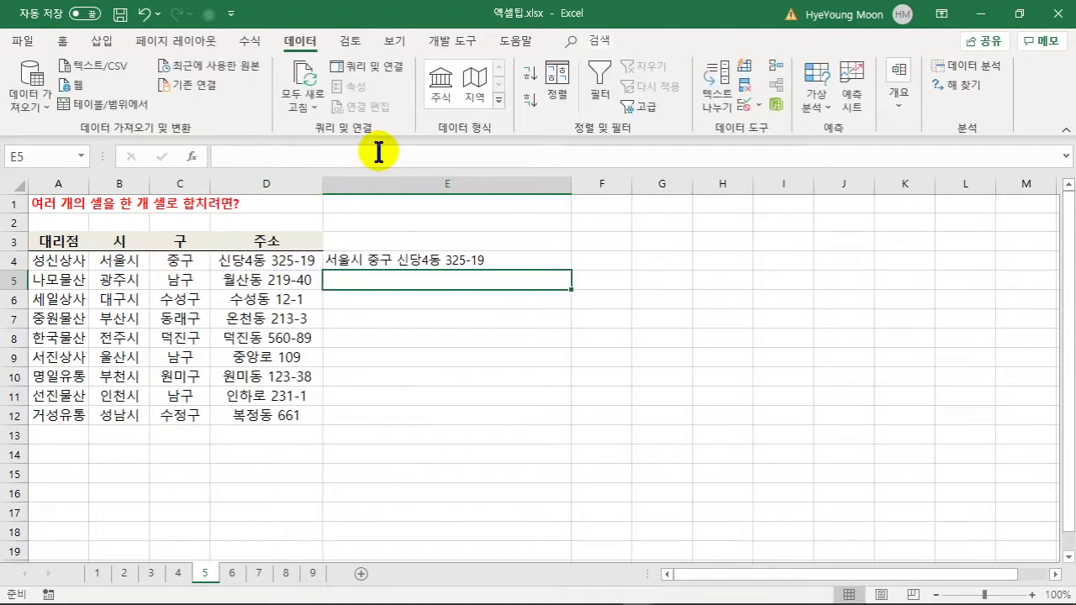
Fill the combined-address formula from E4 down to E12.
{"action": "left_click", "coordinate": [430, 259]}
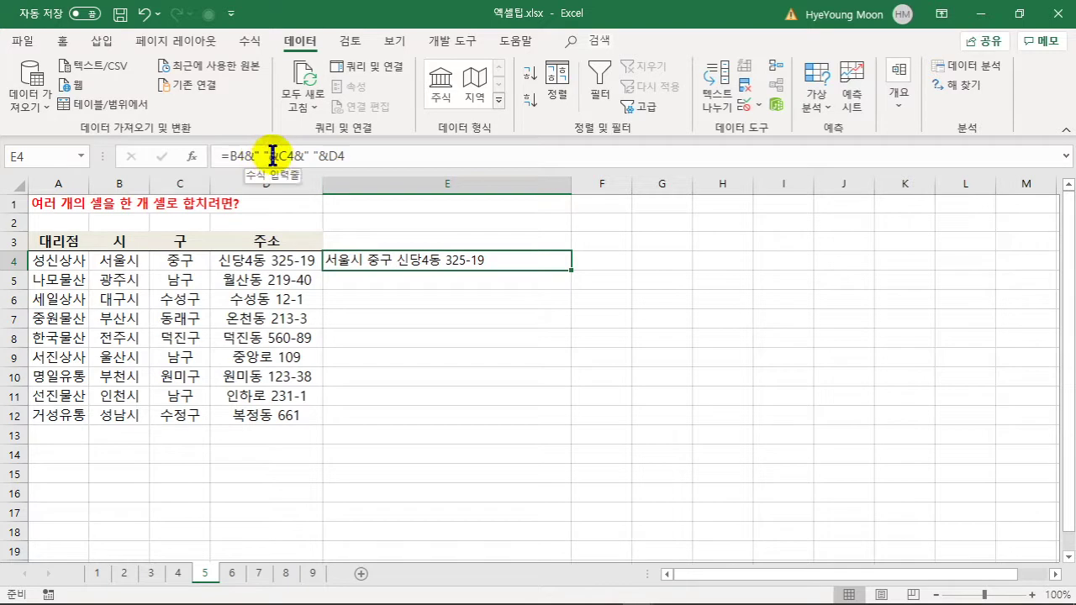
{"action": "left_click_drag", "start_coordinate": [570, 270], "coordinate": [538, 416]}
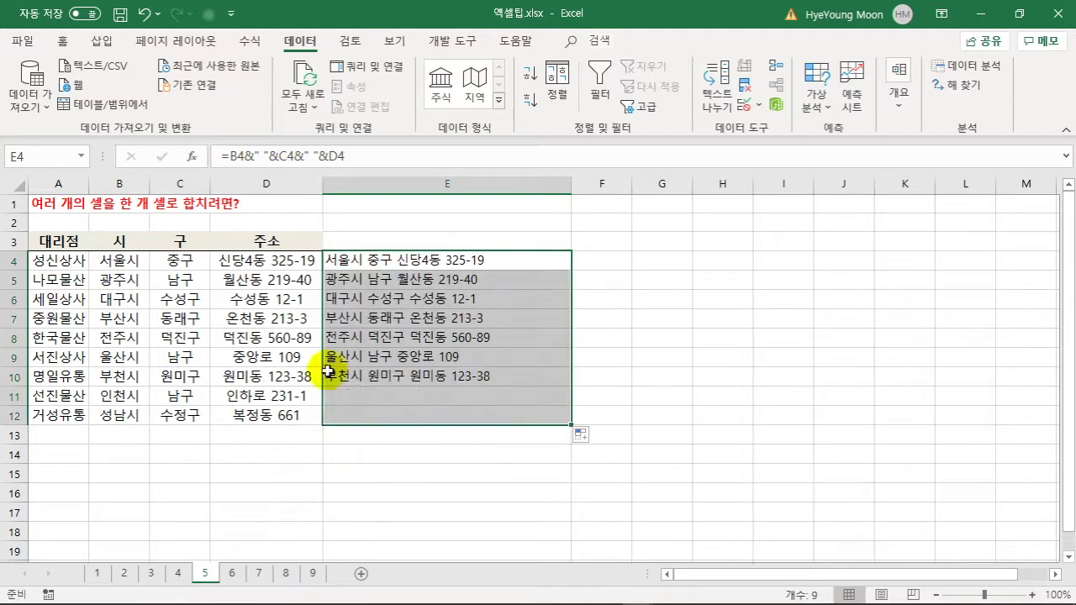
{"action": "left_click", "coordinate": [450, 261]}
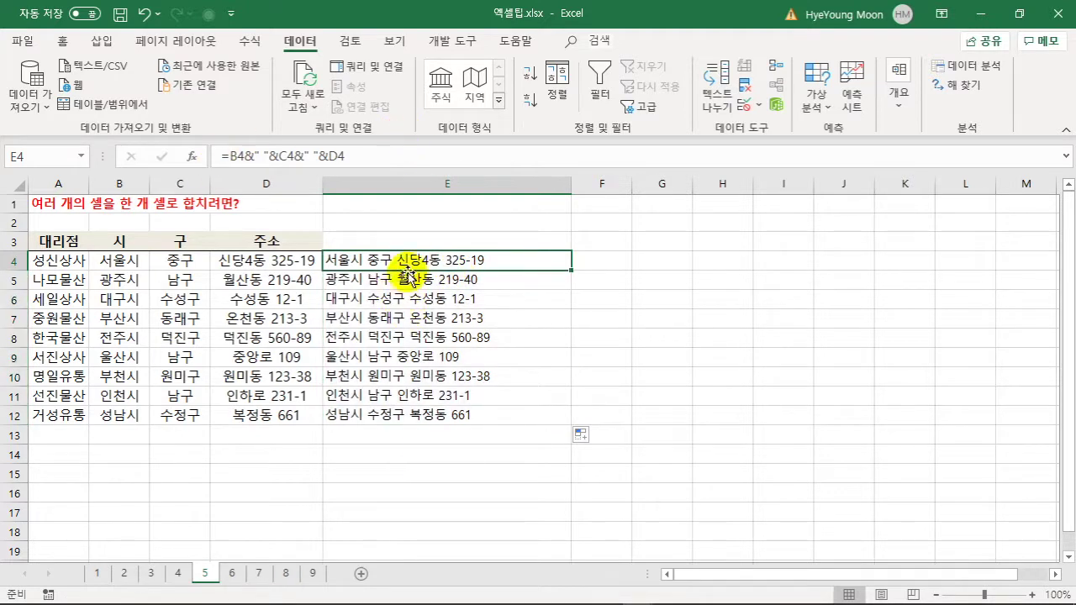
Copy E4:E12 and paste it over itself as values only (값) with Paste Special.
{"action": "left_click_drag", "start_coordinate": [409, 261], "coordinate": [391, 412]}
{"action": "key", "text": "ctrl+c"}
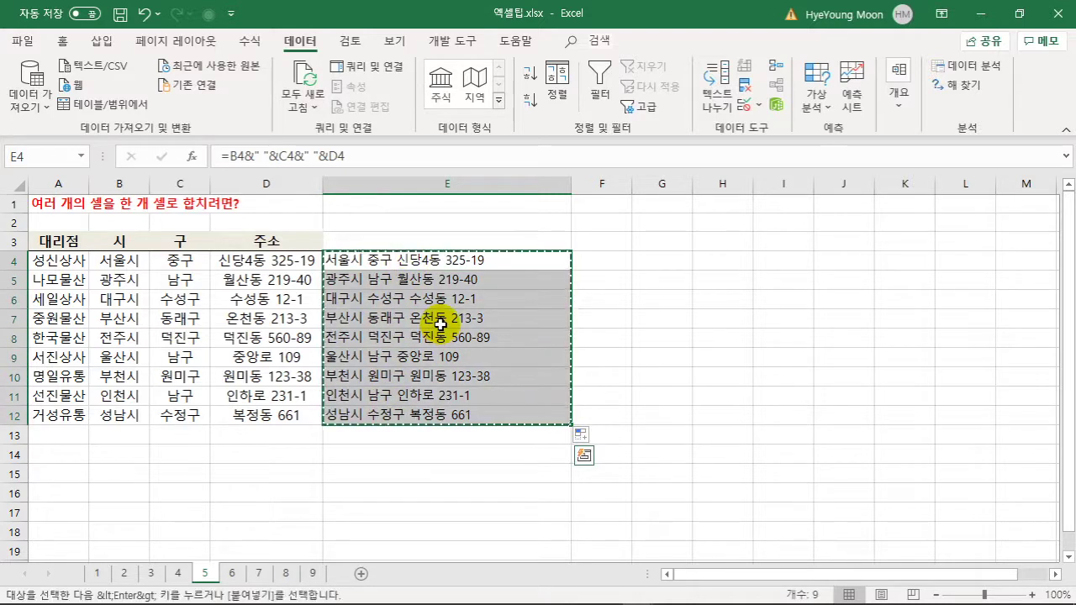
{"action": "right_click", "coordinate": [383, 261]}
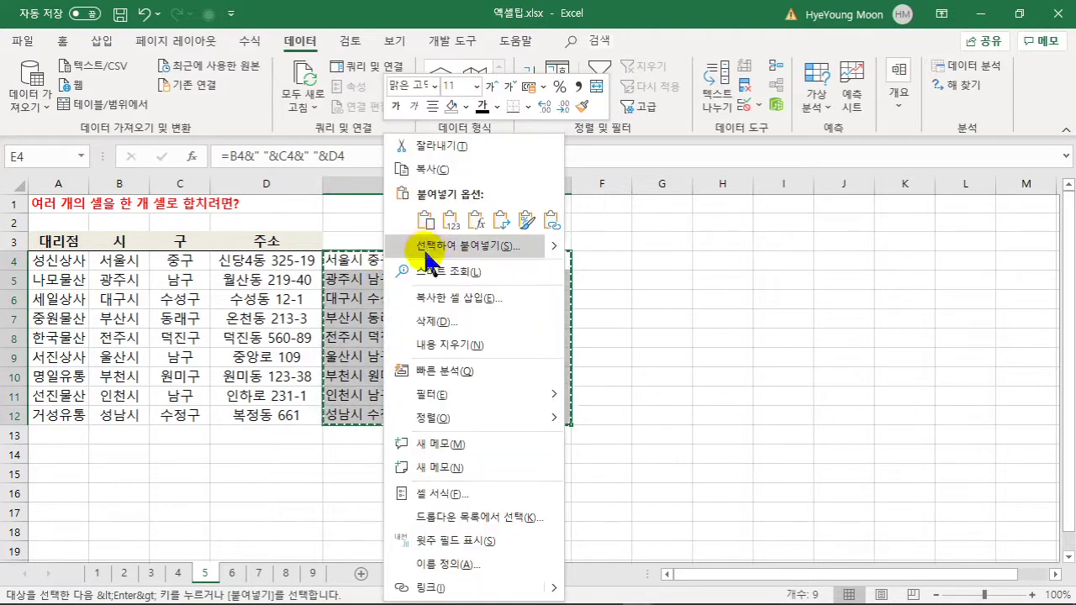
{"action": "left_click", "coordinate": [427, 247]}
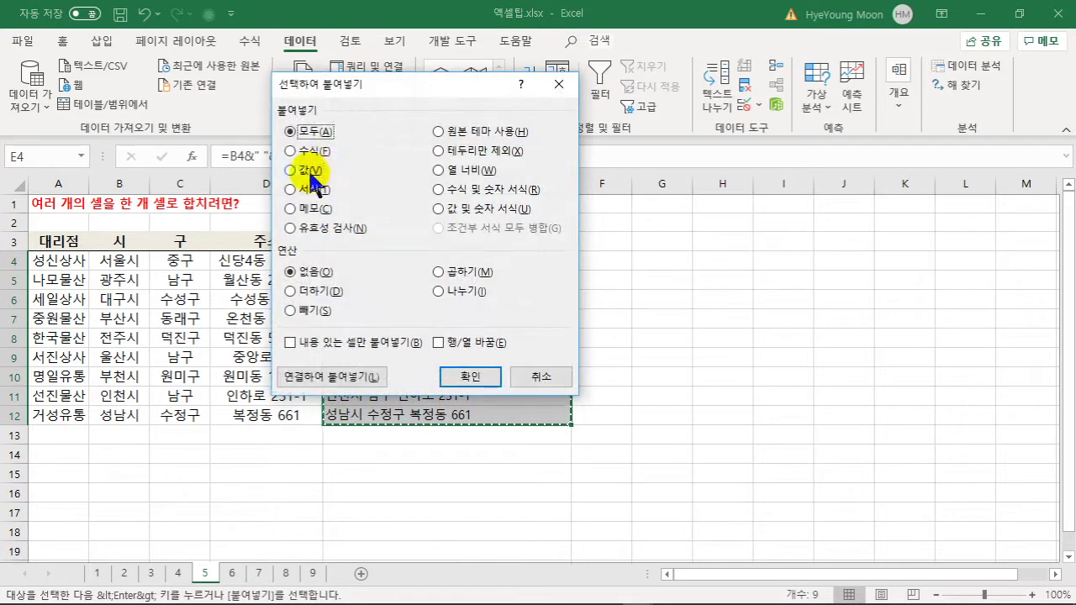
{"action": "left_click", "coordinate": [454, 376]}
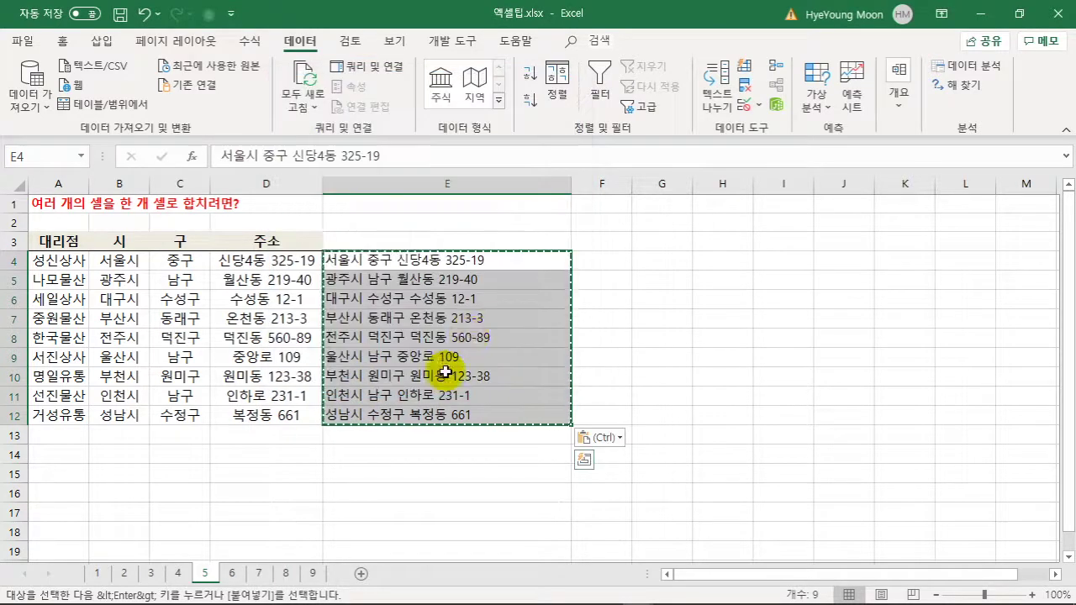
Inspect the contents of the pasted address cells E4 to E8 to see whether they hold text or formulas.
{"action": "left_click", "coordinate": [442, 263]}
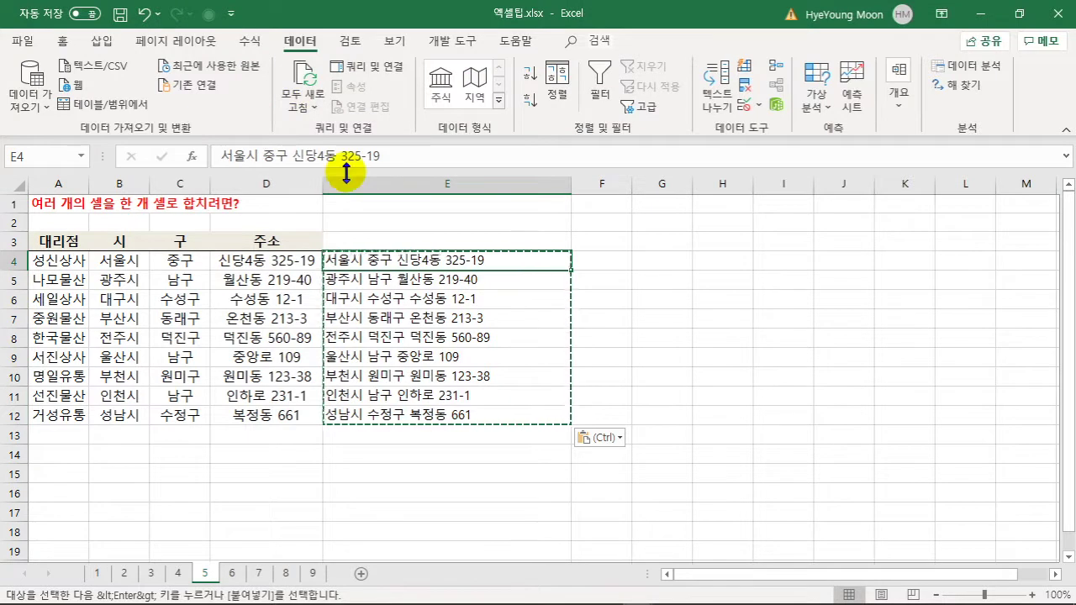
{"action": "left_click", "coordinate": [390, 279]}
{"action": "left_click", "coordinate": [404, 301]}
{"action": "left_click", "coordinate": [401, 318]}
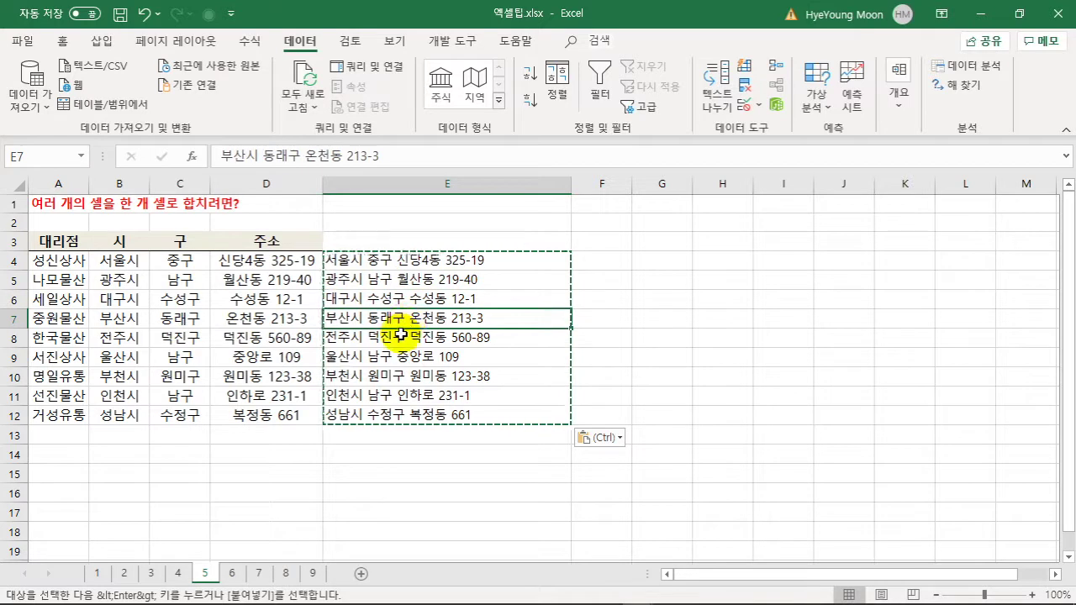
{"action": "left_click", "coordinate": [404, 337]}
{"action": "double_click", "coordinate": [709, 291]}
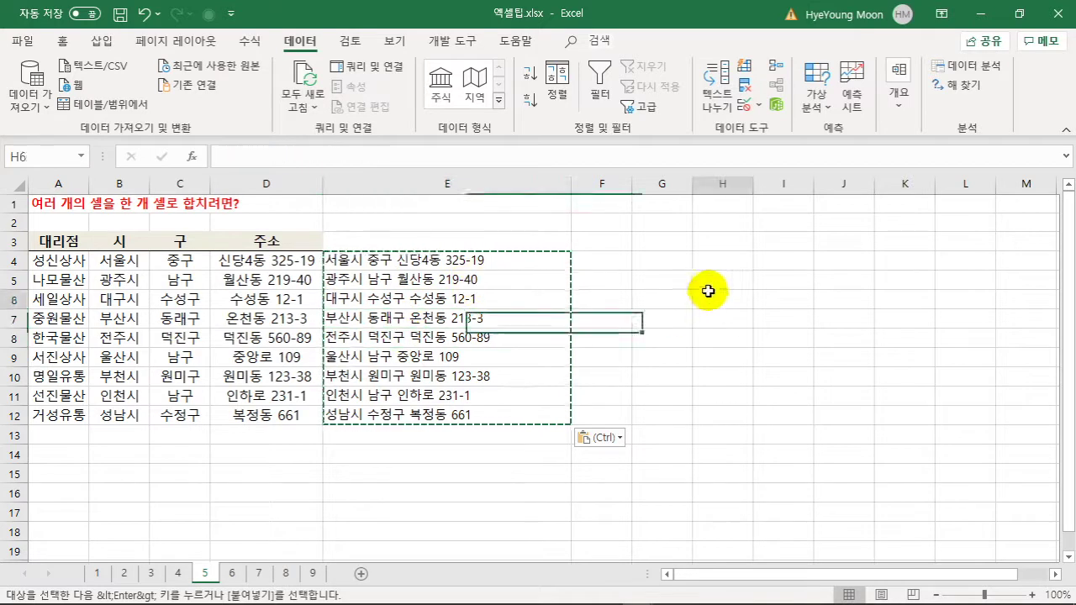
{"action": "double_click", "coordinate": [730, 410]}
{"action": "left_click", "coordinate": [437, 491]}
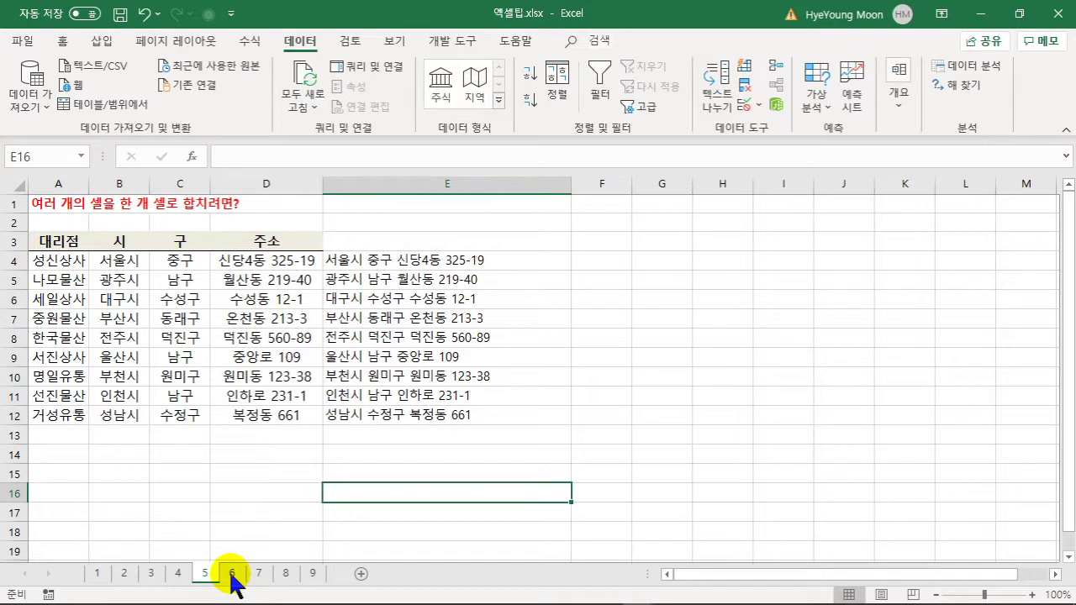
On sheet 6, add a memo reading 우수사원 to the 담당 사원 cell D13.
{"action": "left_click", "coordinate": [234, 580]}
{"action": "left_click", "coordinate": [627, 318]}
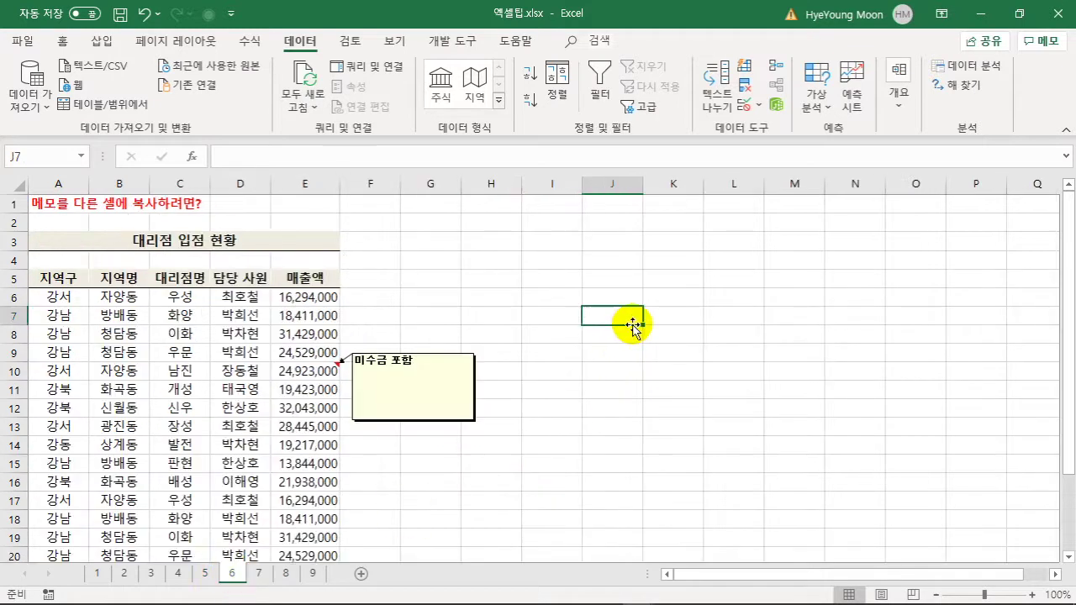
{"action": "left_click", "coordinate": [324, 430]}
{"action": "left_click", "coordinate": [226, 428]}
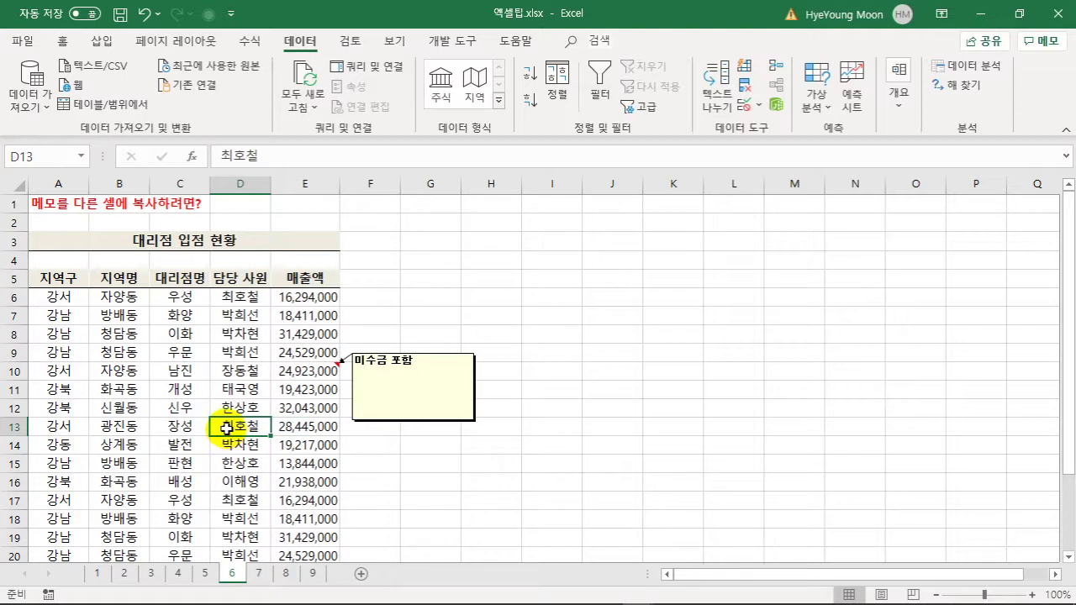
{"action": "right_click", "coordinate": [226, 429]}
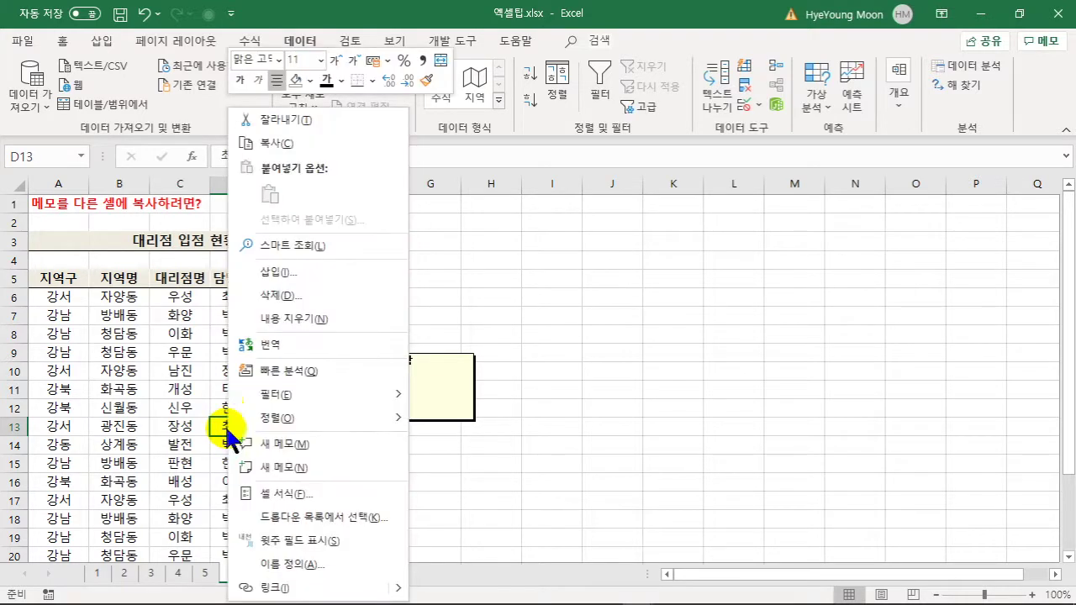
{"action": "left_click", "coordinate": [269, 468]}
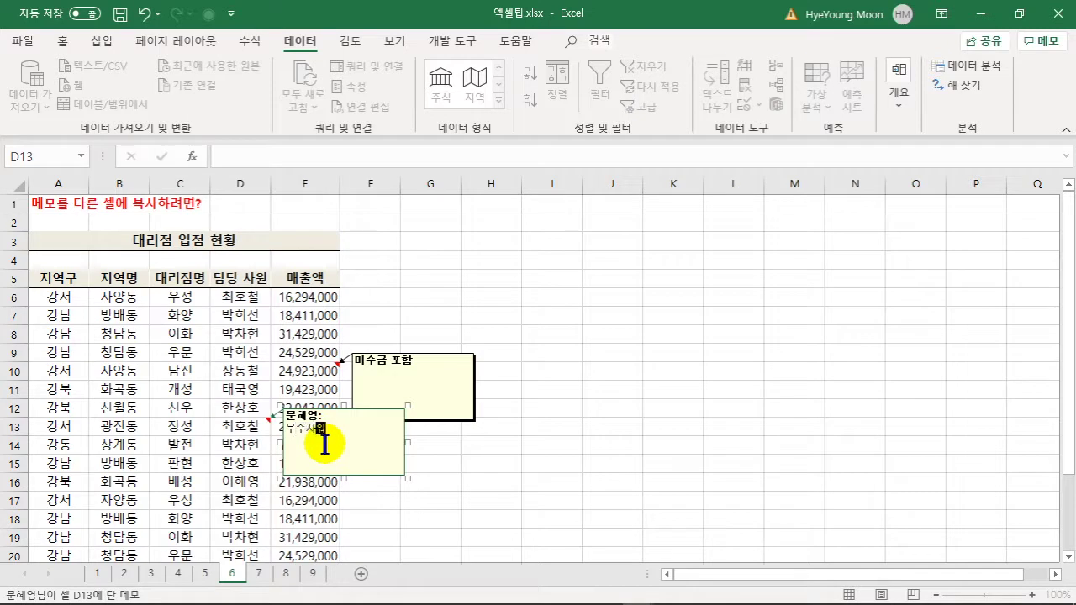
{"action": "type", "text": "우수사원"}
{"action": "left_click", "coordinate": [589, 441]}
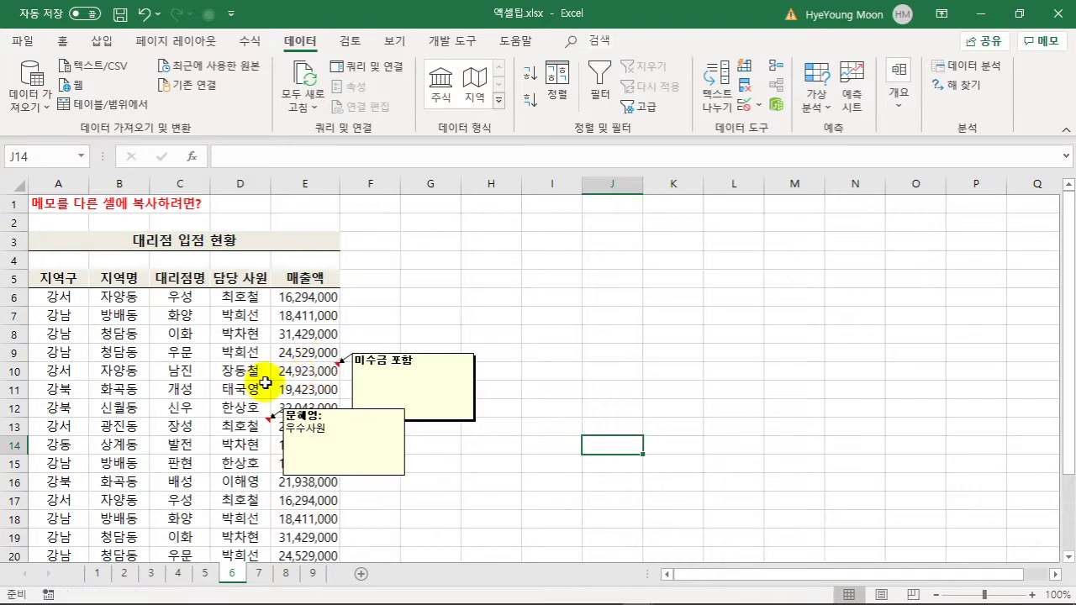
Copy the memo from the sales cell E10 and paste only the memo (메모) into E18 with Paste Special.
{"action": "left_click", "coordinate": [299, 370]}
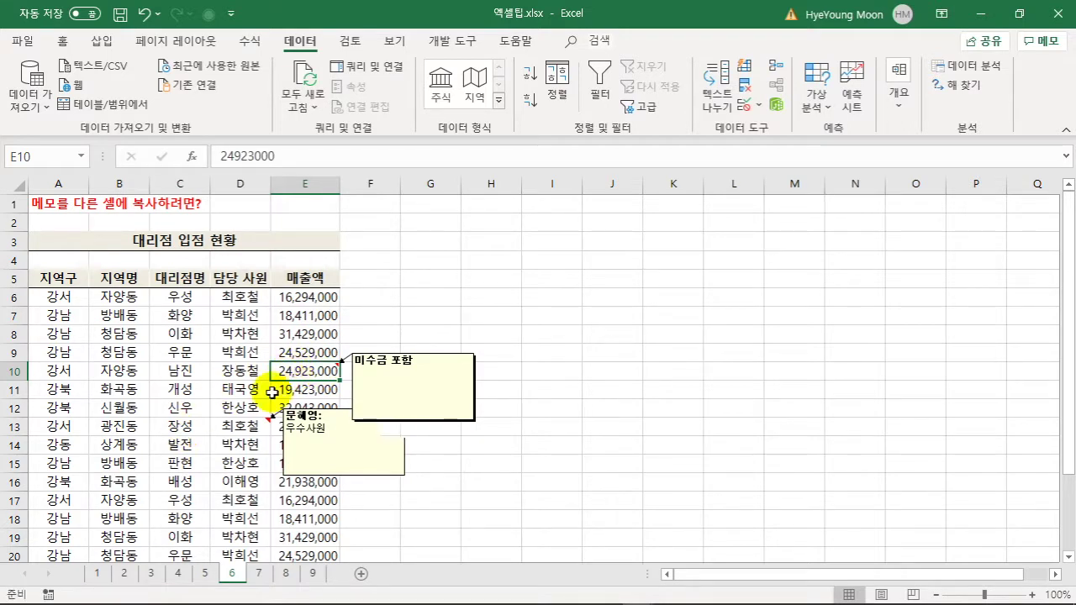
{"action": "key", "text": "ctrl+c"}
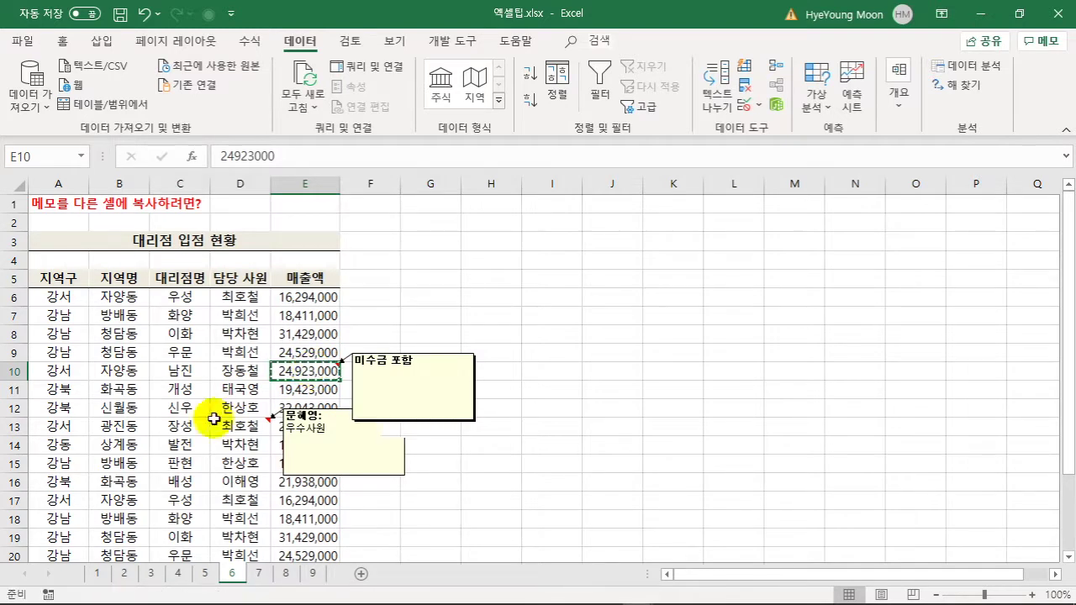
{"action": "left_click", "coordinate": [301, 520]}
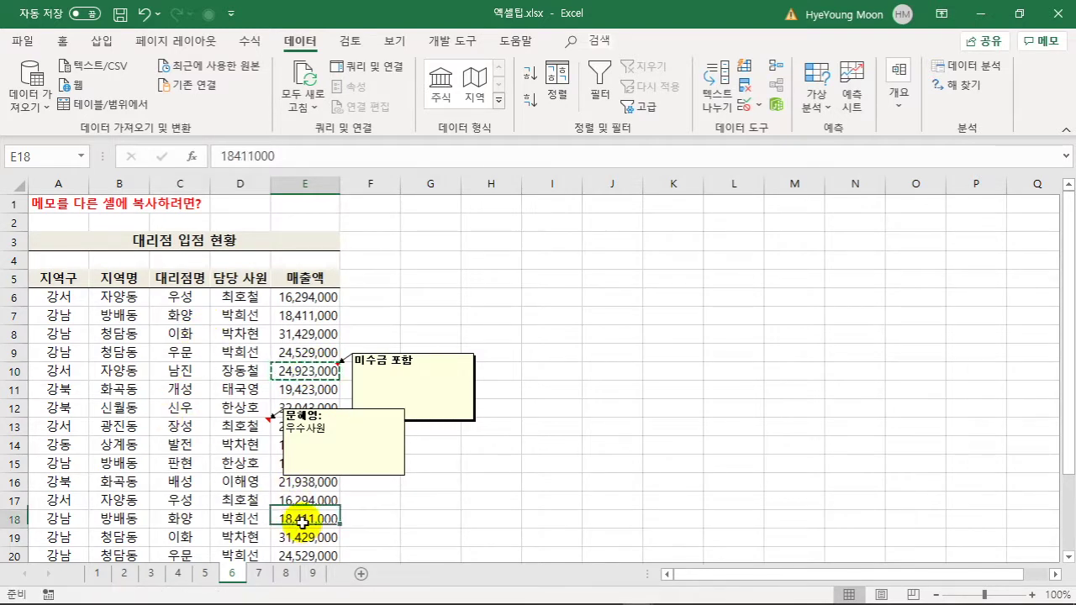
{"action": "right_click", "coordinate": [301, 522]}
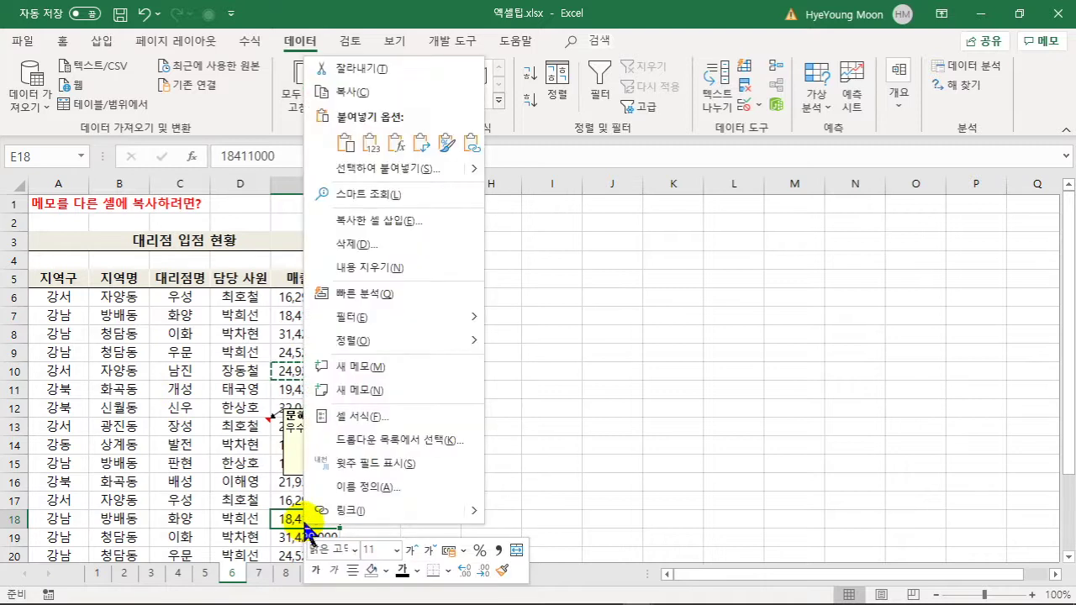
{"action": "left_click", "coordinate": [353, 169]}
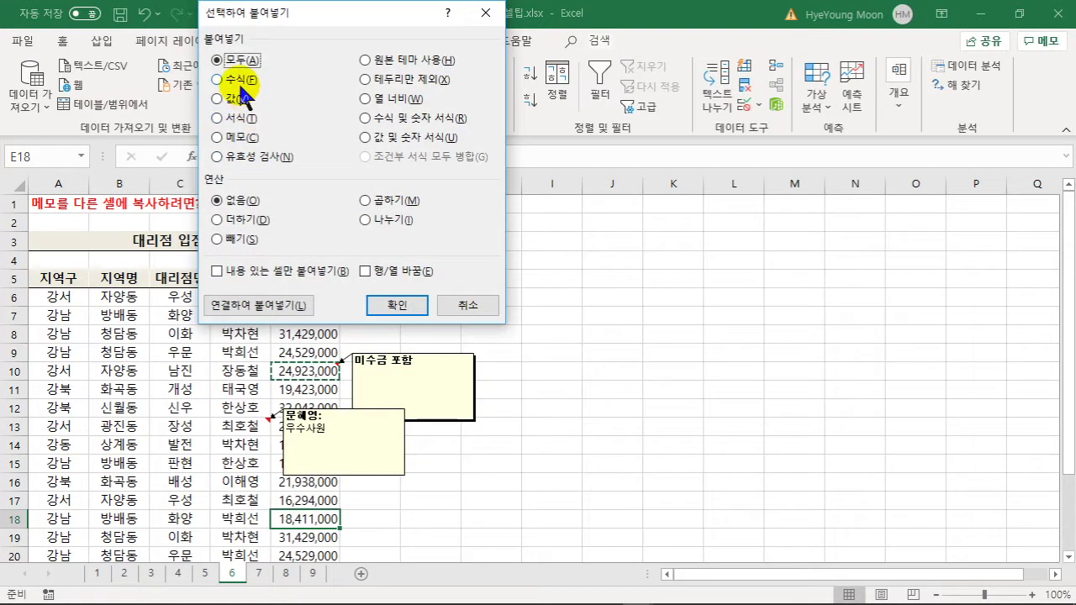
{"action": "left_click", "coordinate": [236, 140]}
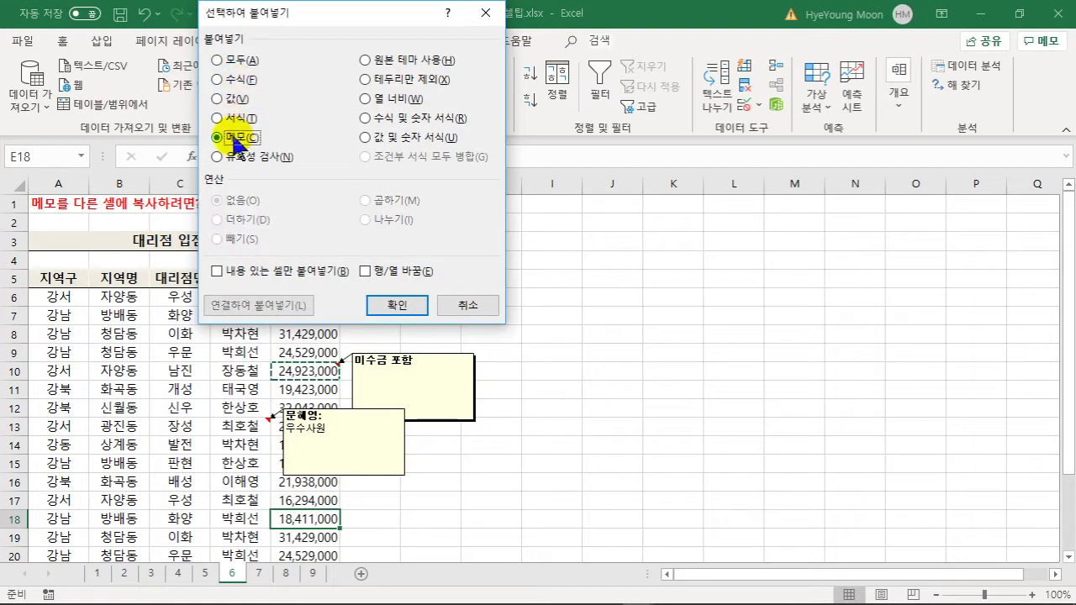
{"action": "left_click", "coordinate": [387, 304]}
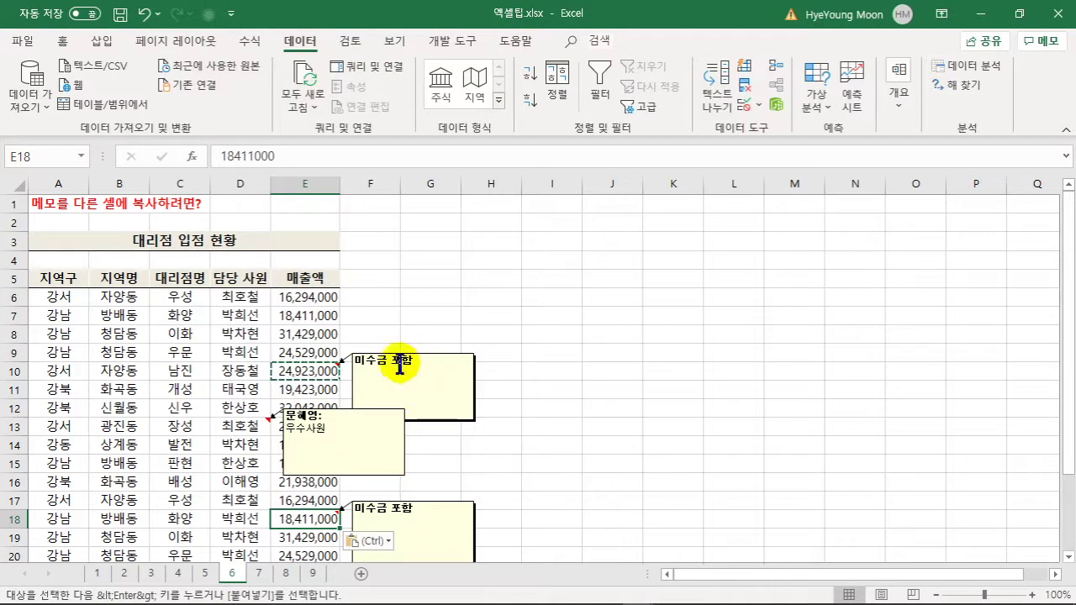
{"action": "left_click", "coordinate": [591, 463]}
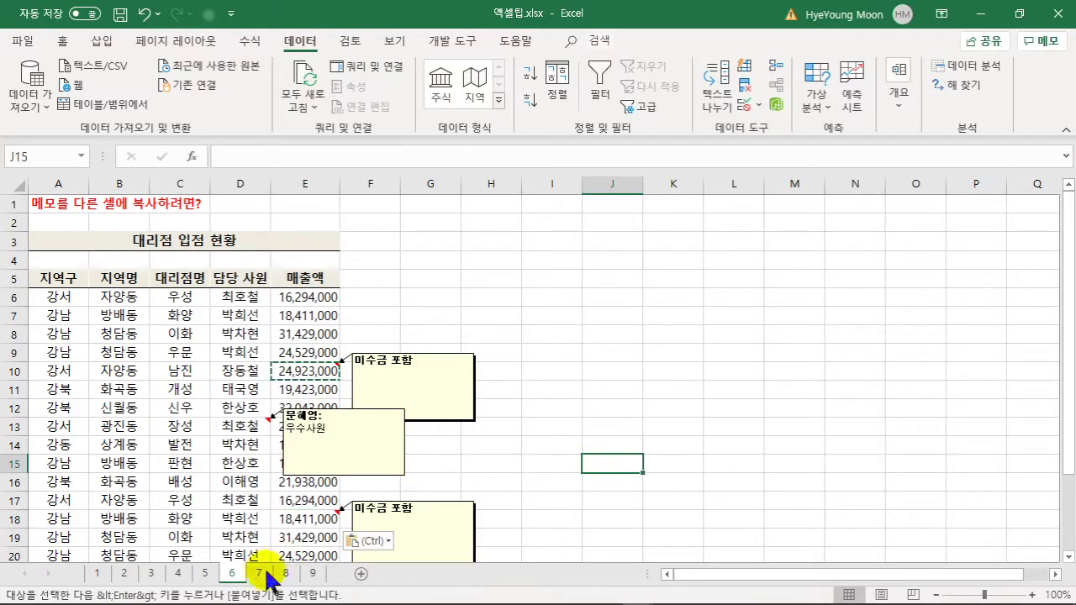
Go to sheet 7, which covers deleting many memos at once.
{"action": "left_click", "coordinate": [258, 573]}
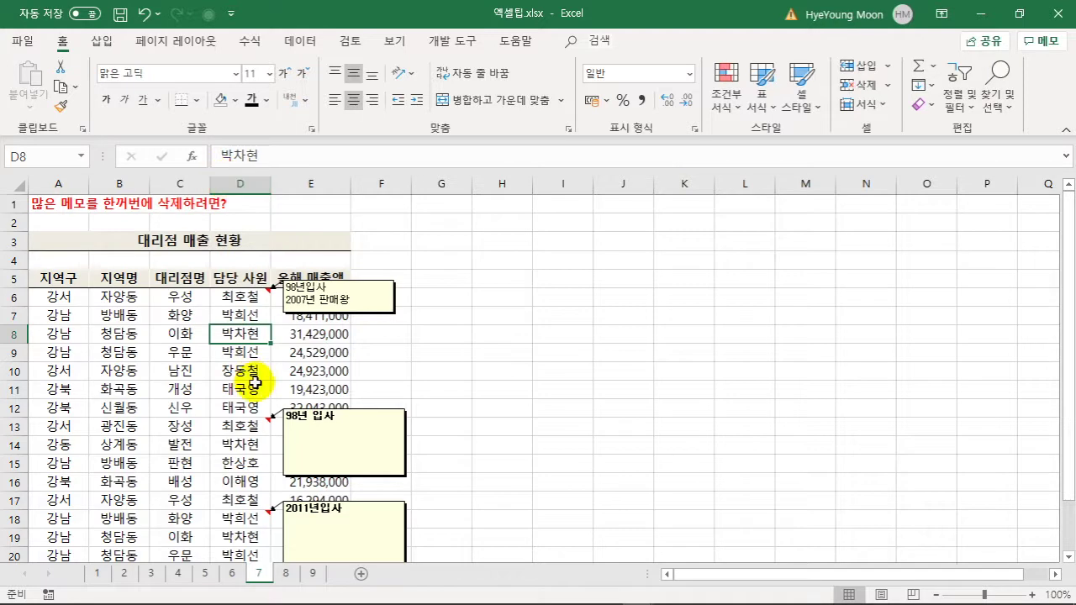
Hide all memos on sheet 7 and show them all again.
{"action": "left_click", "coordinate": [353, 42]}
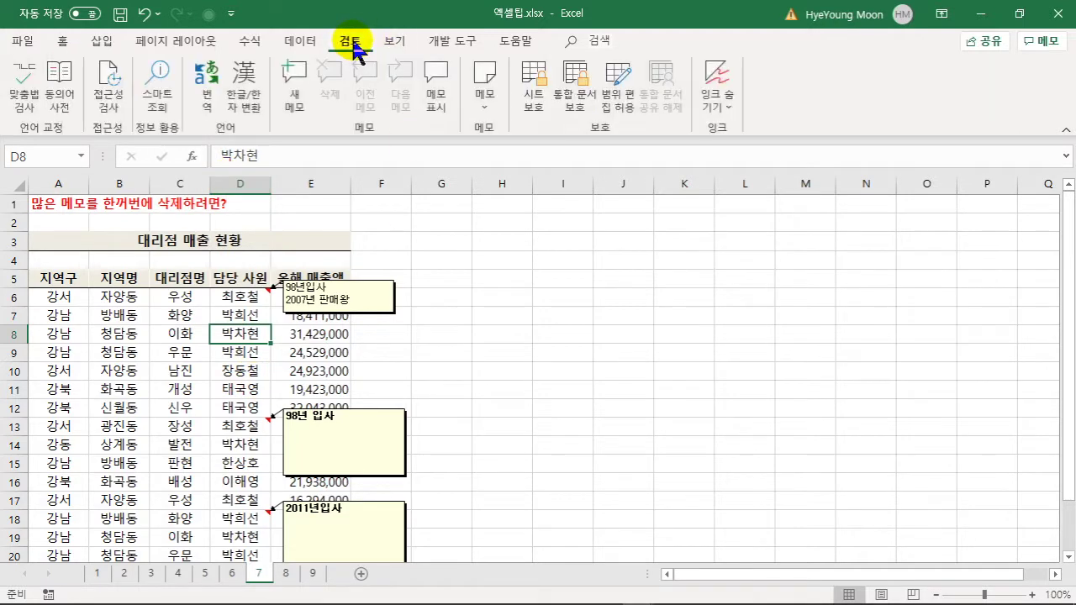
{"action": "left_click", "coordinate": [488, 97]}
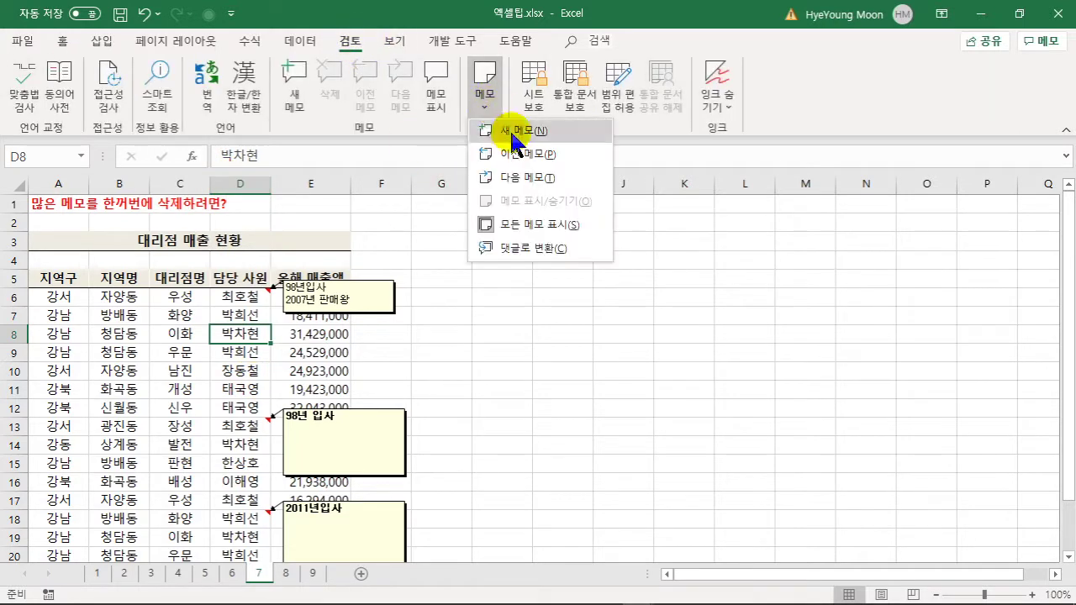
{"action": "left_click", "coordinate": [542, 224]}
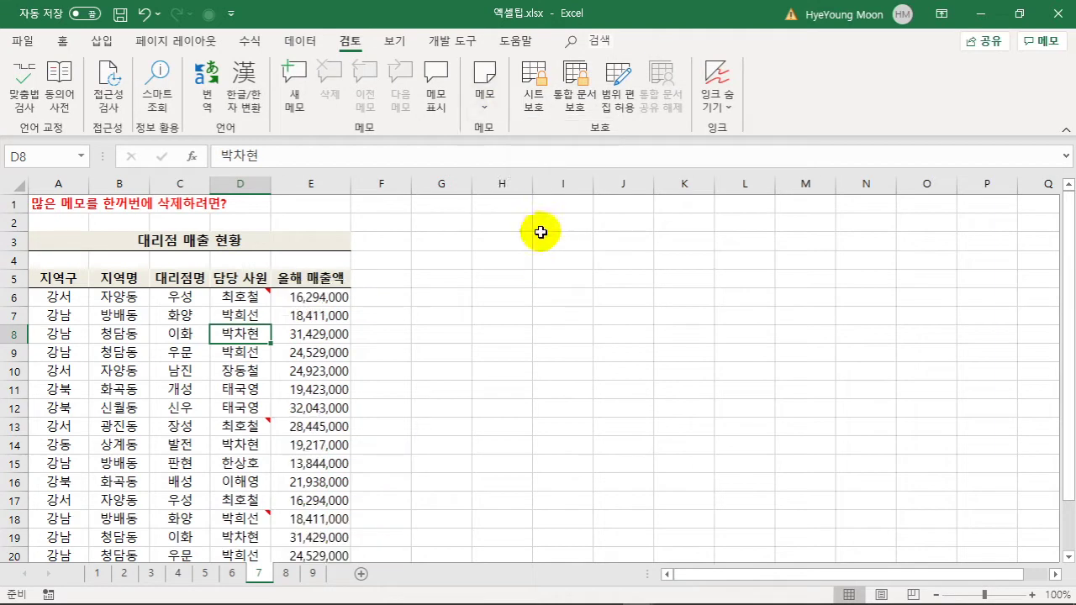
{"action": "left_click", "coordinate": [488, 108]}
{"action": "left_click", "coordinate": [541, 224]}
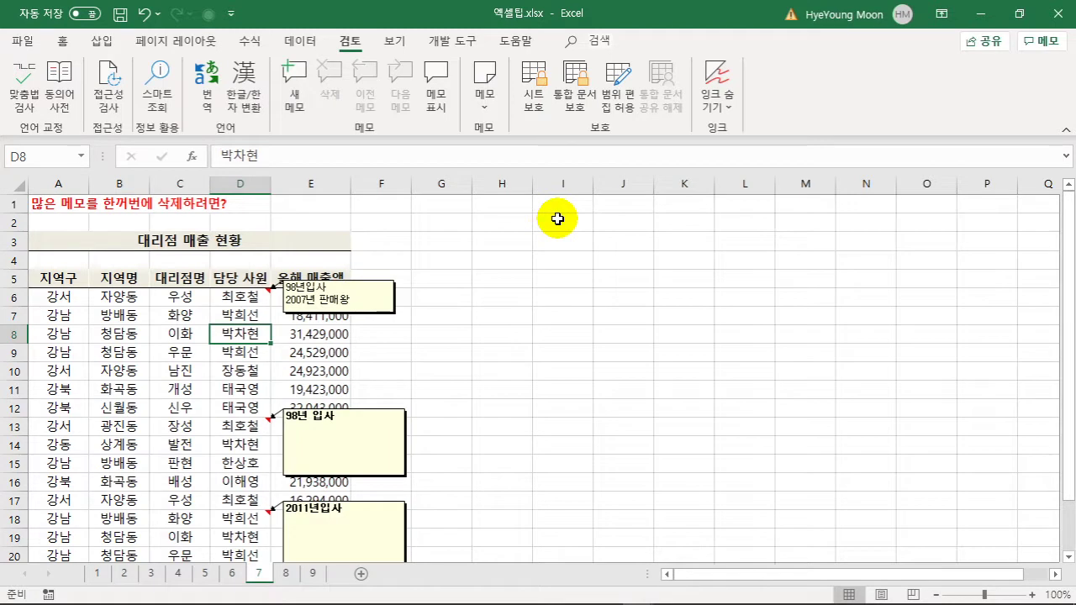
Select every cell containing a memo on sheet 7 with Go To Special (이동 옵션, 메모) and delete all their memos at once.
{"action": "left_click", "coordinate": [62, 40]}
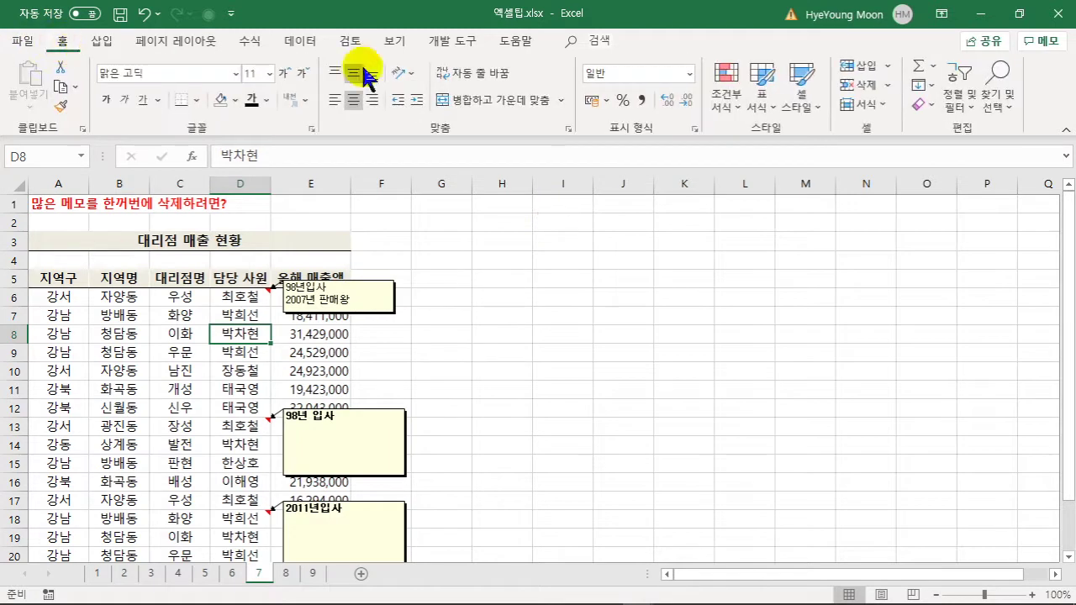
{"action": "left_click", "coordinate": [1005, 92]}
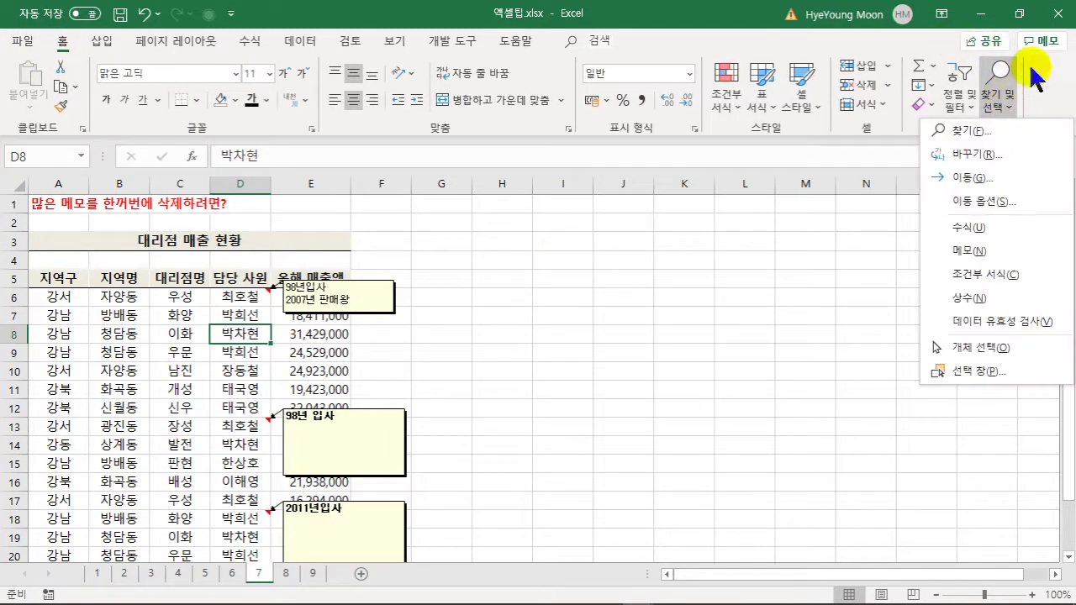
{"action": "left_click", "coordinate": [1007, 204]}
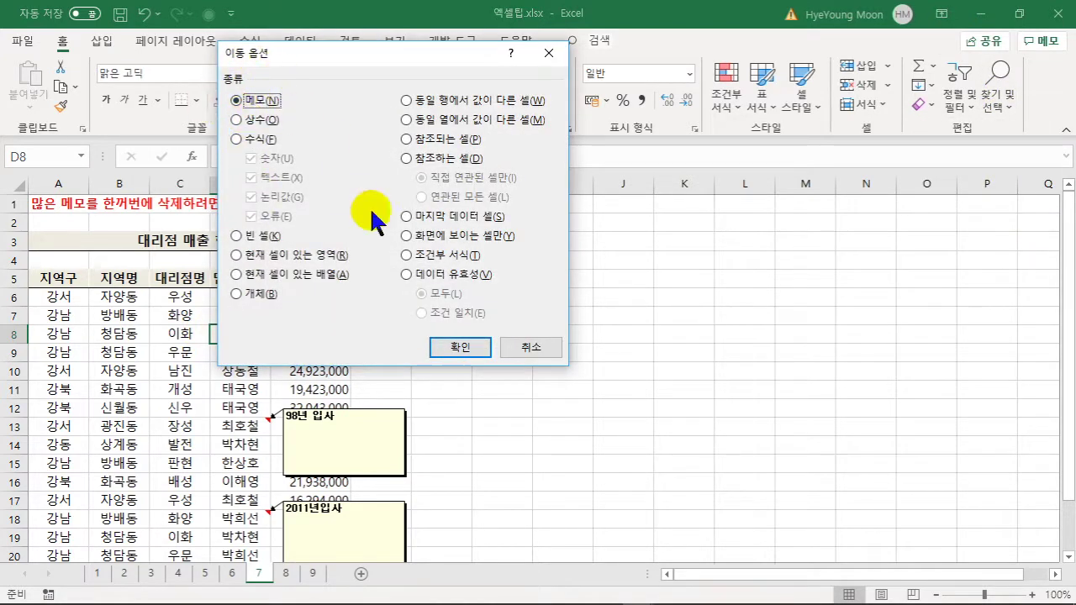
{"action": "left_click", "coordinate": [447, 349]}
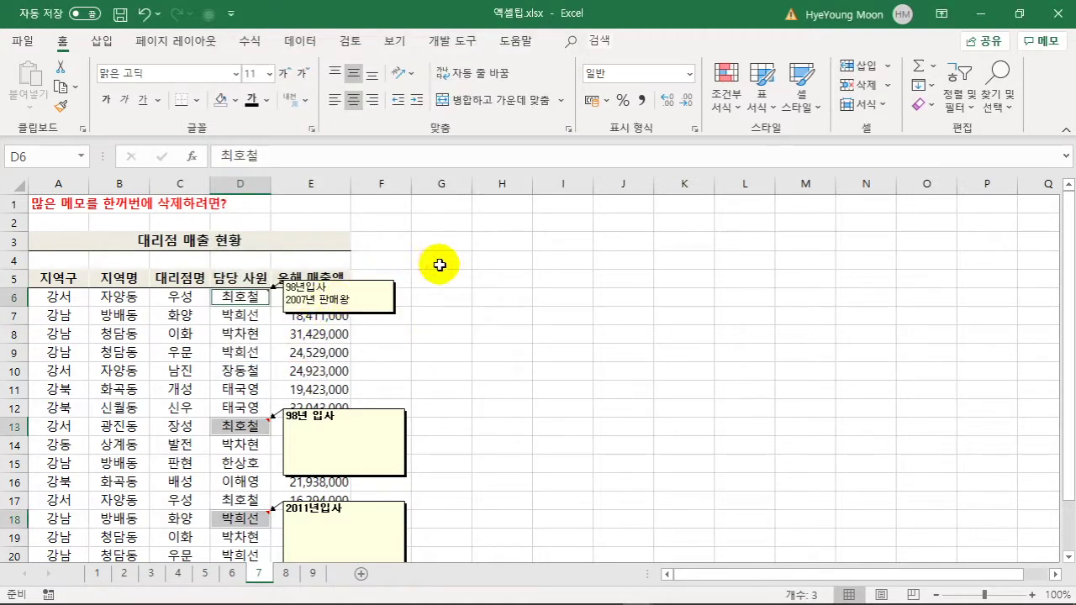
{"action": "left_click", "coordinate": [351, 40]}
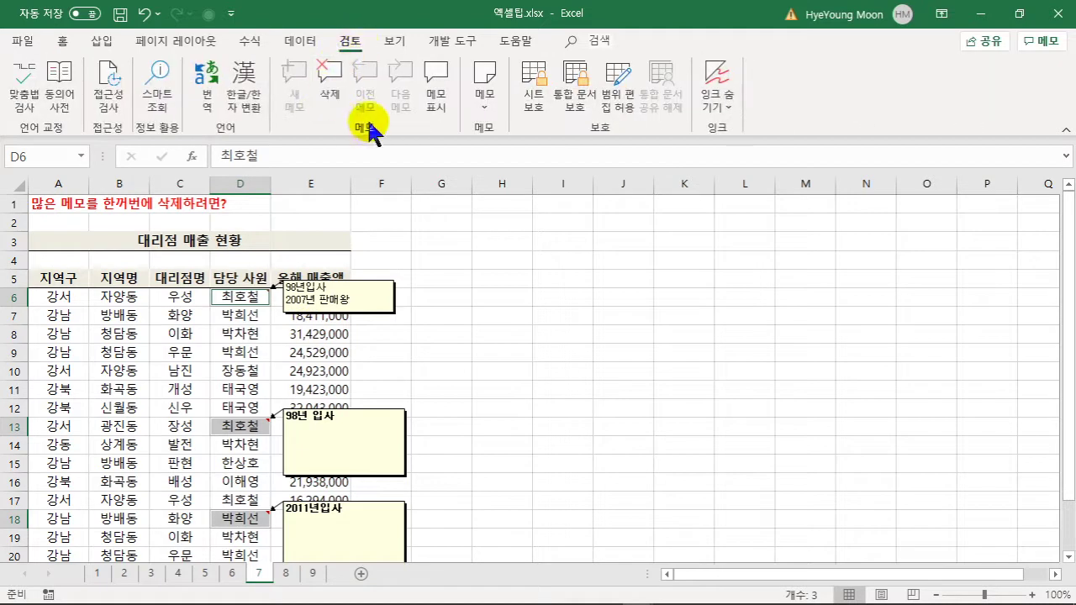
{"action": "left_click", "coordinate": [326, 75]}
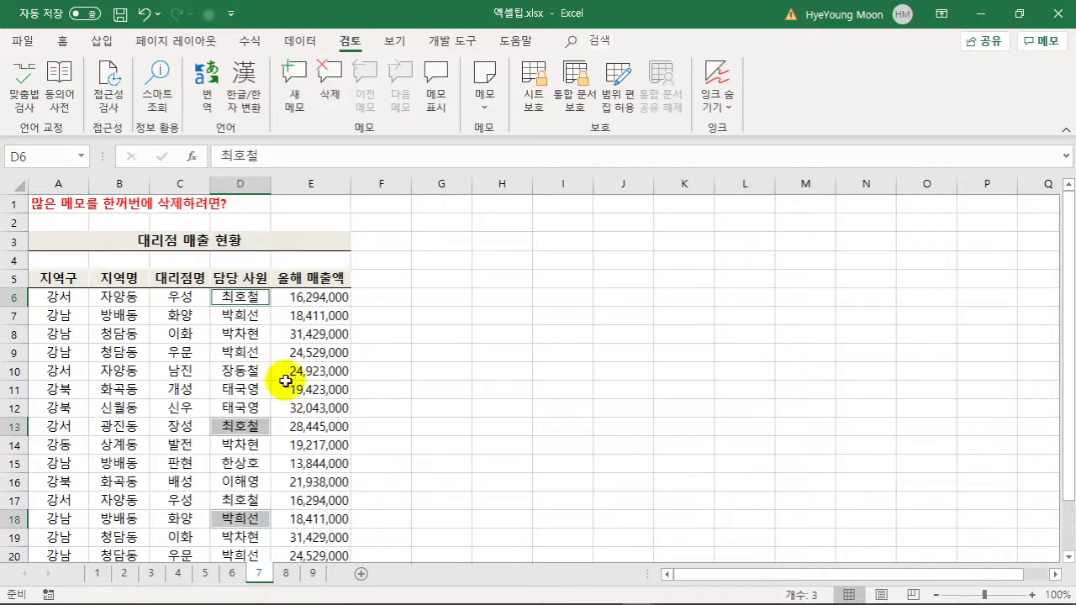
{"action": "left_click", "coordinate": [404, 361]}
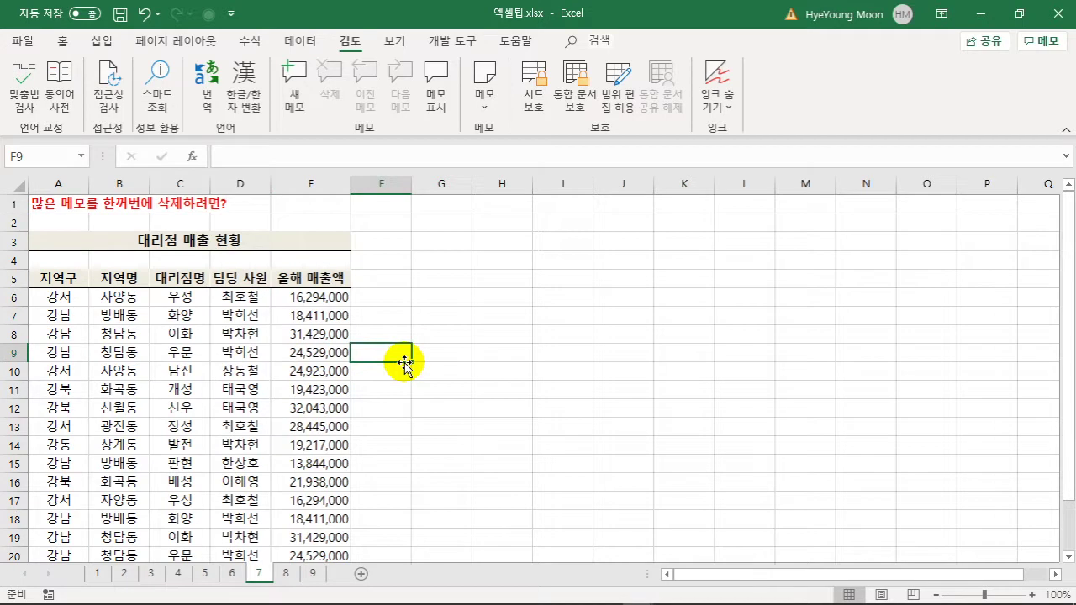
Go to sheet 8, which covers deleting blank rows in one go.
{"action": "left_click", "coordinate": [285, 574]}
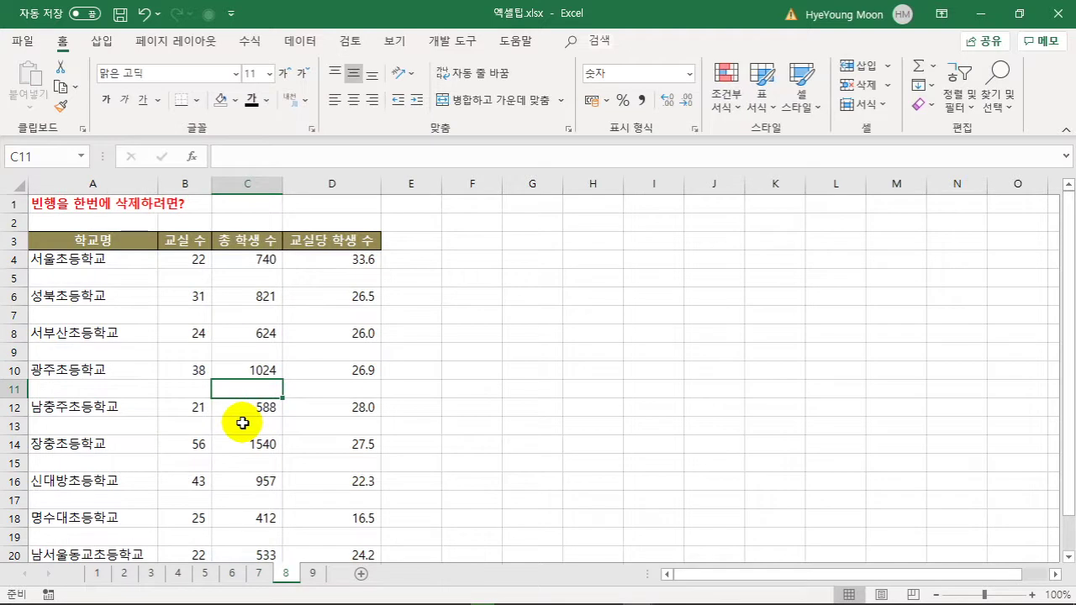
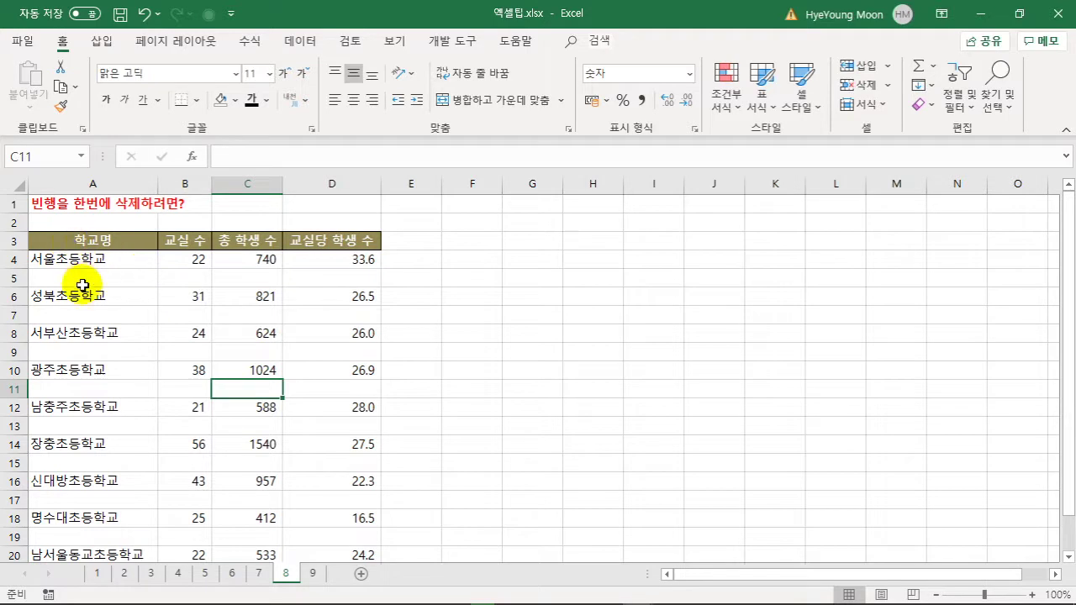
{"action": "left_click", "coordinate": [10, 279]}
{"action": "right_click", "coordinate": [10, 279]}
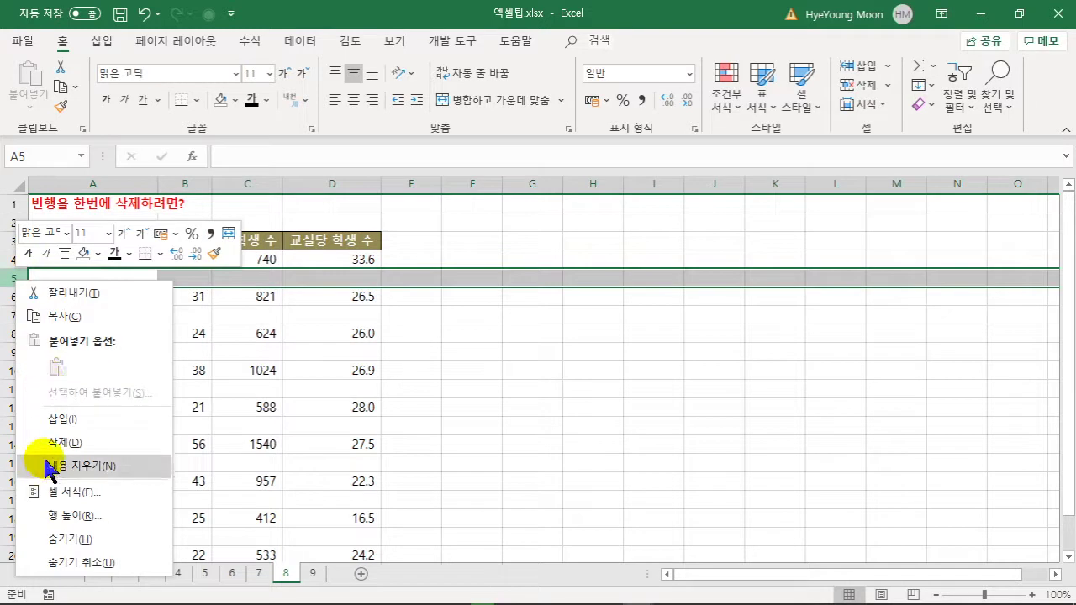
{"action": "key", "text": "Escape"}
Within the school table A3:D20, select the blank cells (빈 셀) with Go To Special and delete them, shifting cells up (셀을 위로 밀기).
{"action": "left_click", "coordinate": [73, 241]}
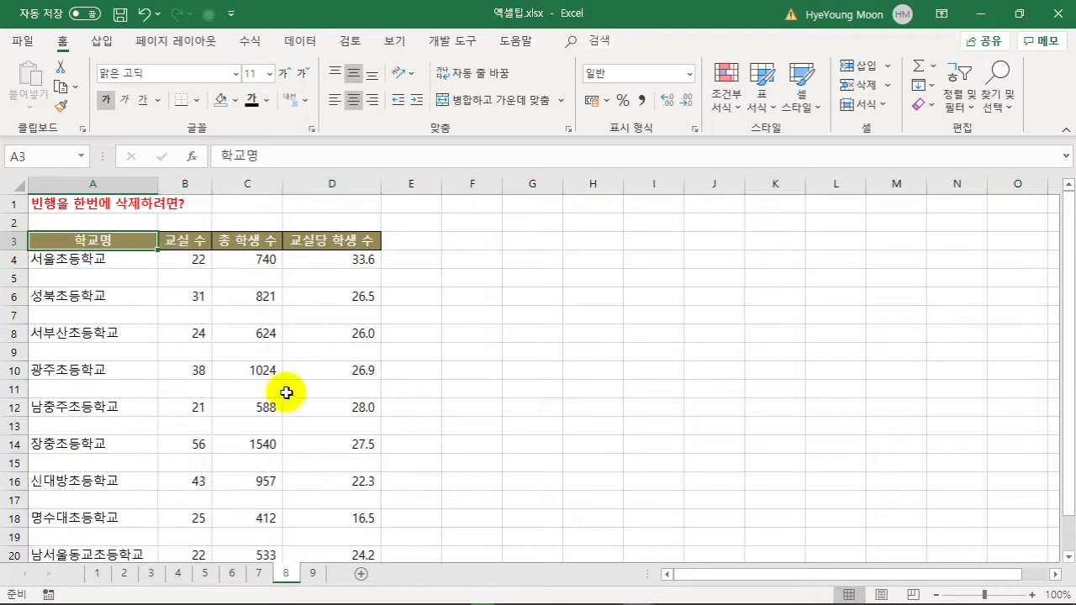
{"action": "scroll", "coordinate": [292, 397], "scroll_direction": "down", "scroll_amount": 2}
{"action": "scroll", "coordinate": [293, 397], "scroll_direction": "down", "scroll_amount": 1}
{"action": "left_click", "coordinate": [343, 445], "text": "shift"}
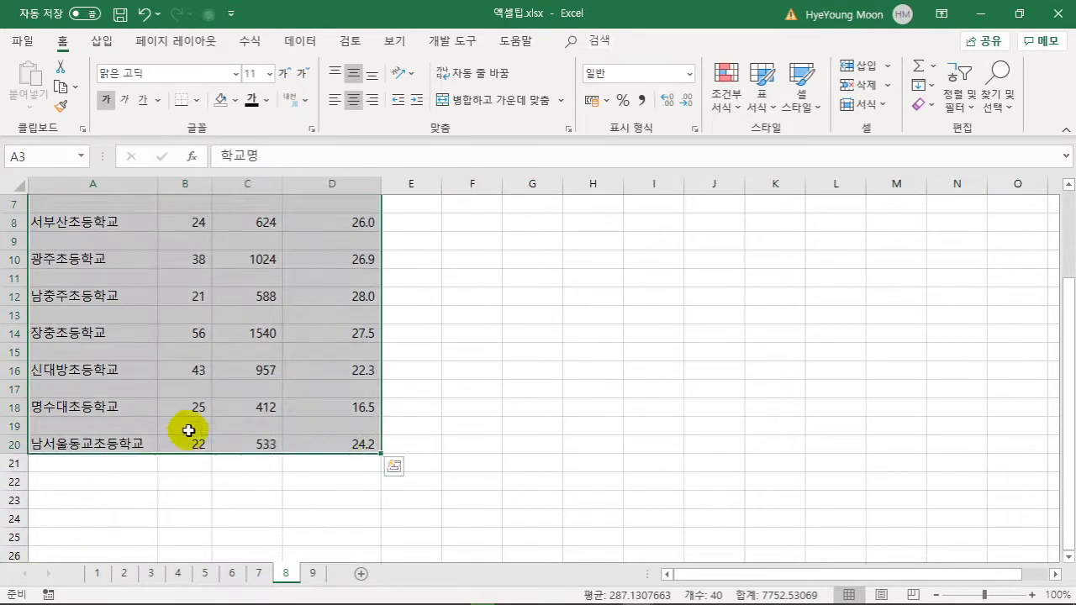
{"action": "scroll", "coordinate": [204, 409], "scroll_direction": "up", "scroll_amount": 2}
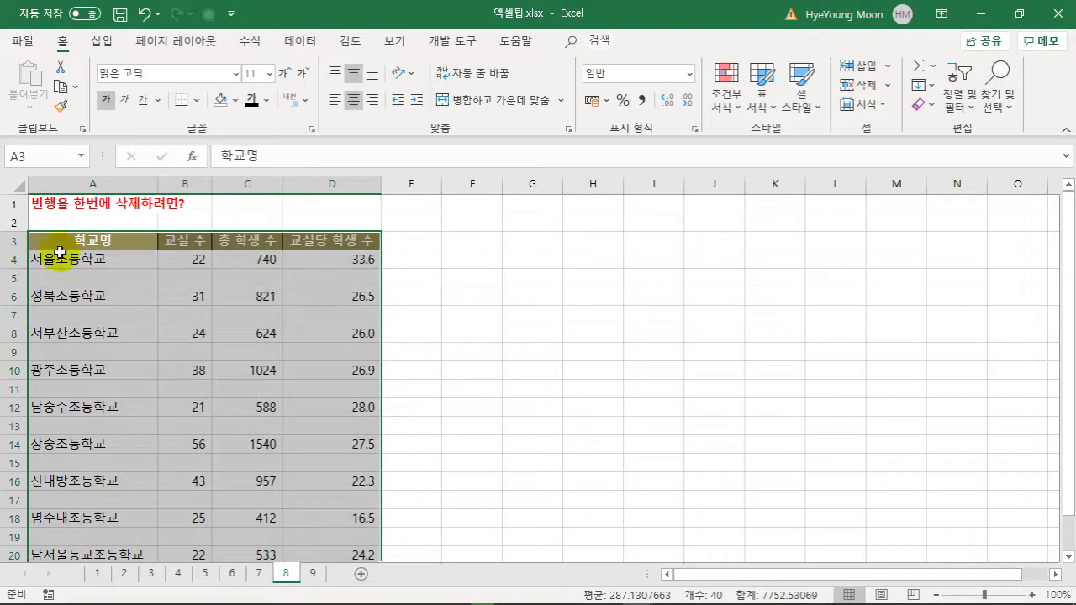
{"action": "scroll", "coordinate": [178, 330], "scroll_direction": "down", "scroll_amount": 2}
{"action": "scroll", "coordinate": [177, 330], "scroll_direction": "down", "scroll_amount": 1}
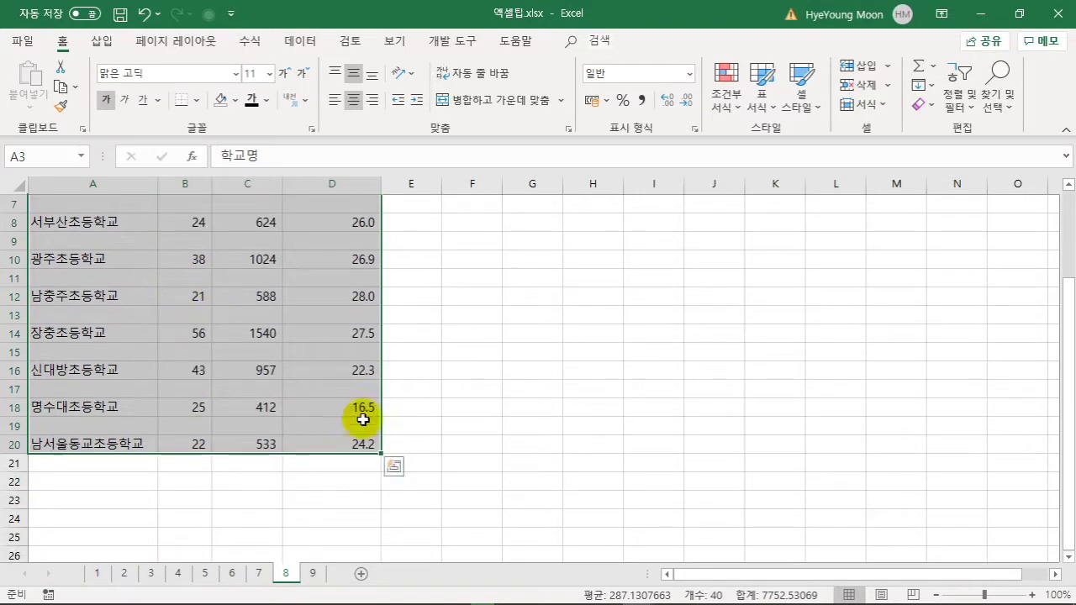
{"action": "scroll", "coordinate": [249, 443], "scroll_direction": "up", "scroll_amount": 3}
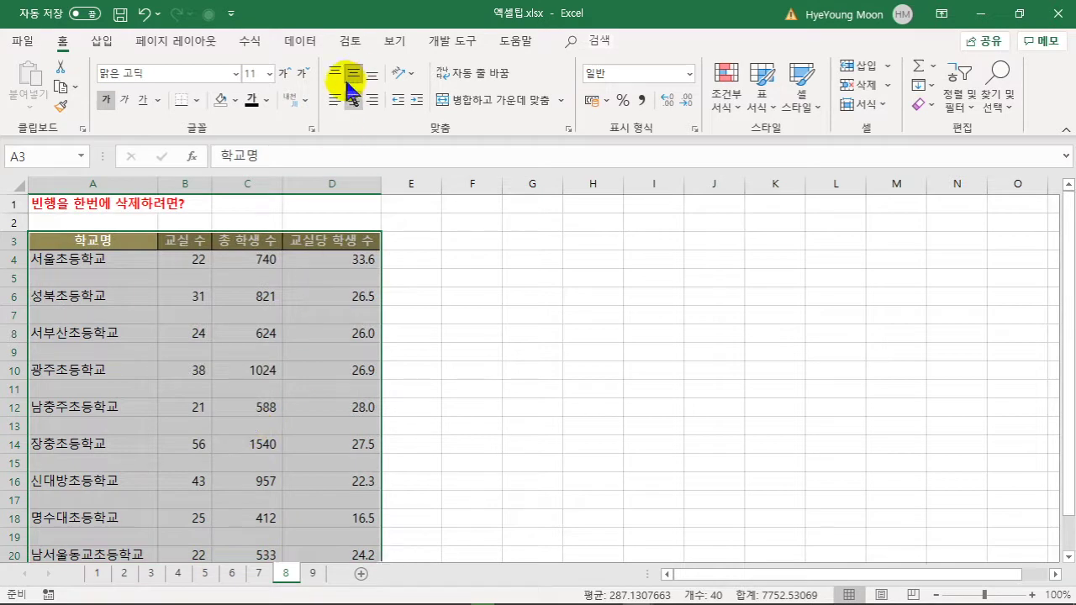
{"action": "left_click", "coordinate": [1009, 103]}
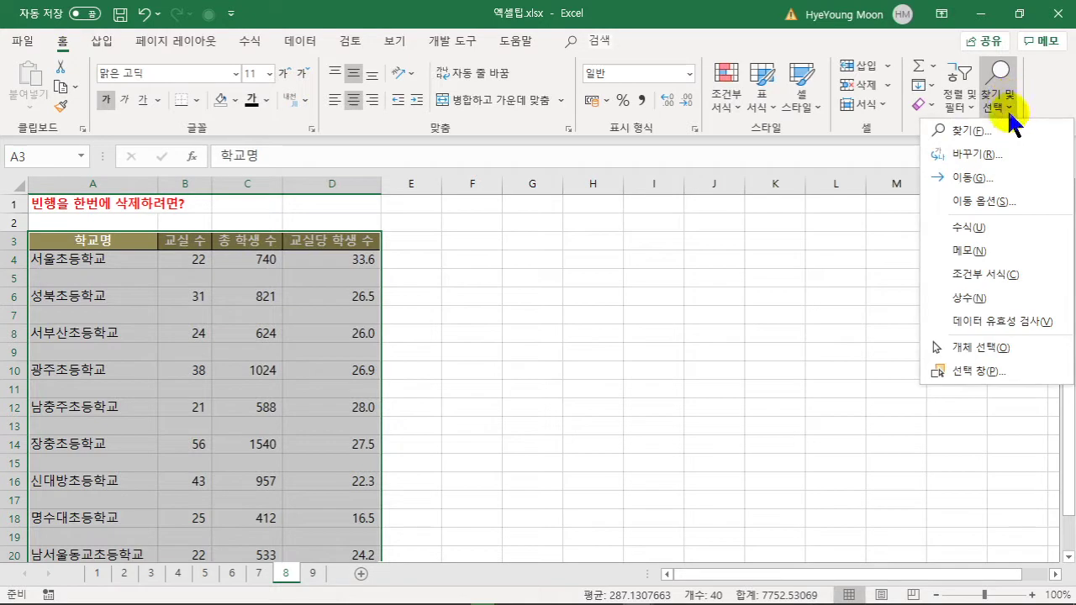
{"action": "left_click", "coordinate": [979, 205]}
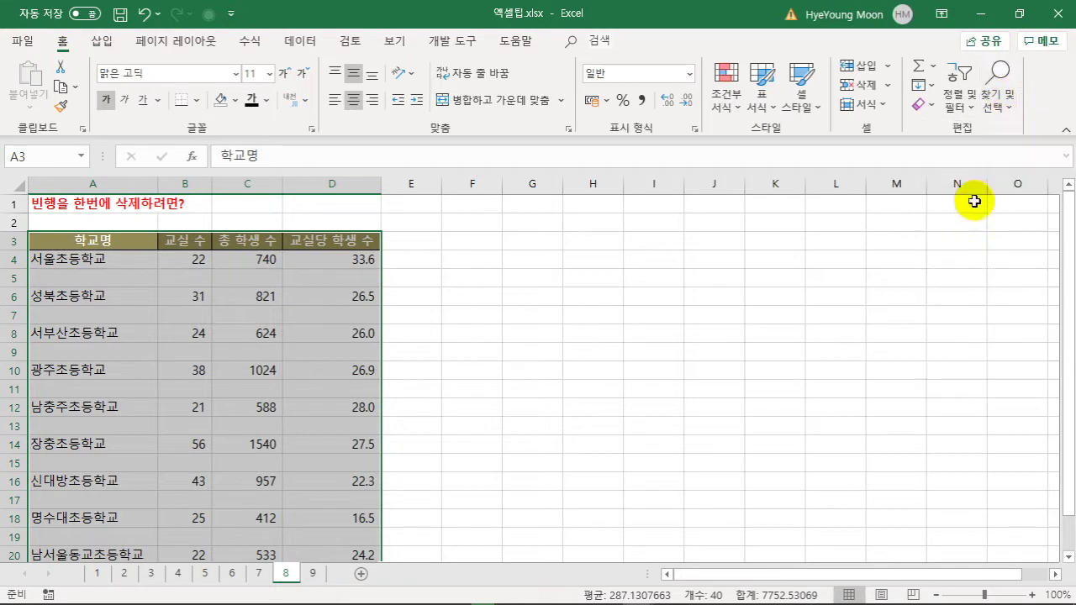
{"action": "left_click", "coordinate": [268, 239]}
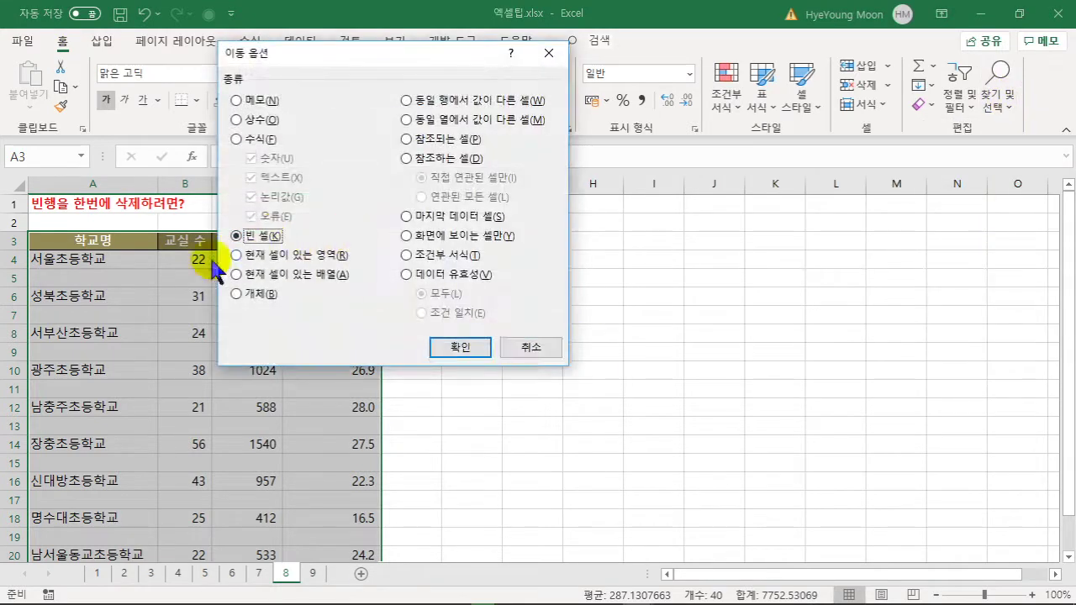
{"action": "left_click", "coordinate": [461, 348]}
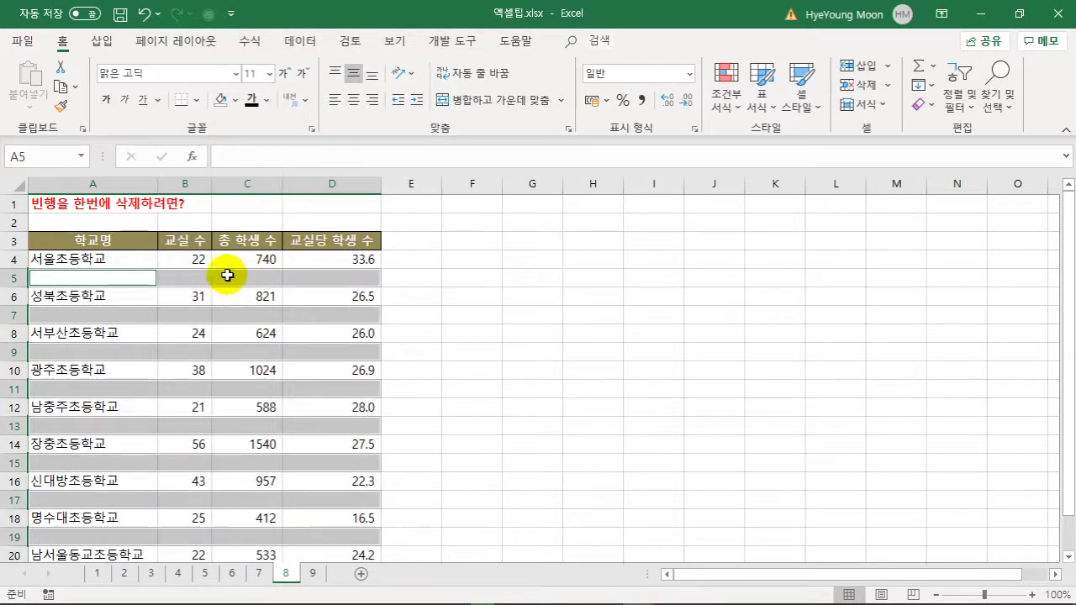
{"action": "right_click", "coordinate": [331, 282]}
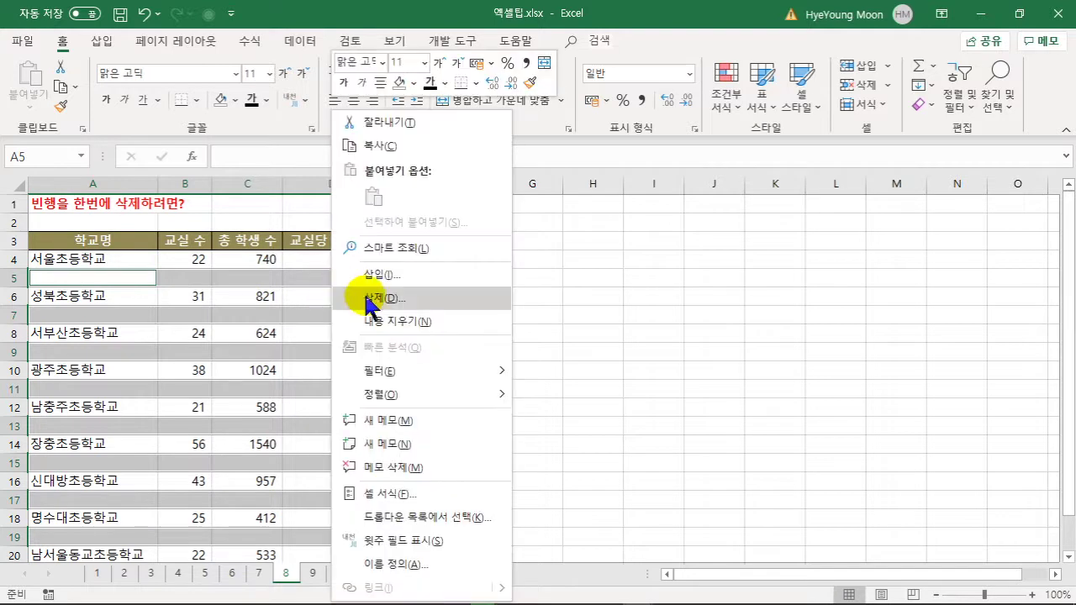
{"action": "left_click", "coordinate": [370, 299]}
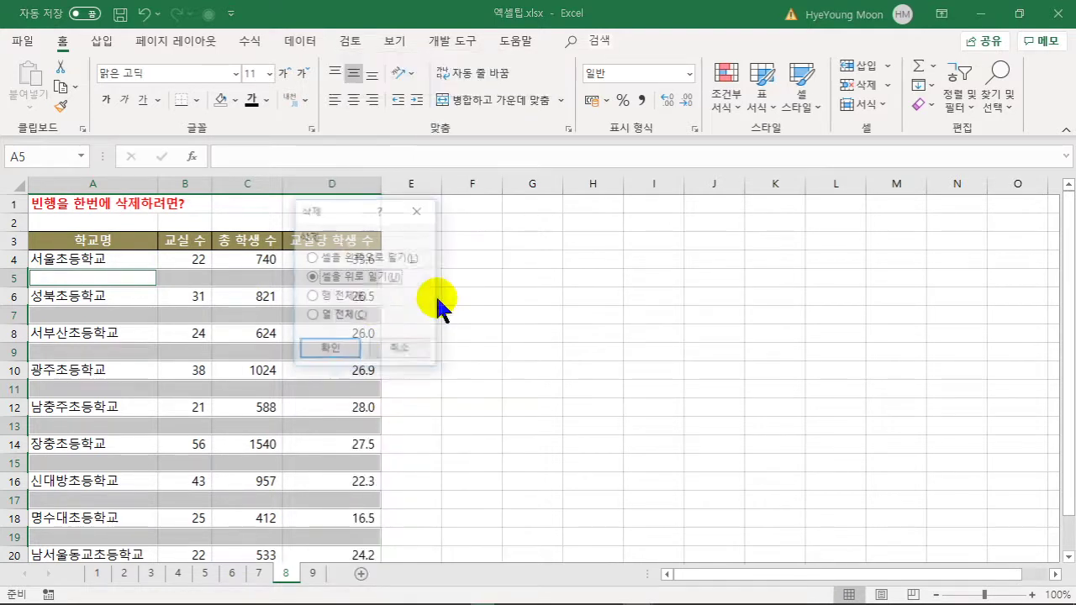
{"action": "left_click", "coordinate": [348, 352]}
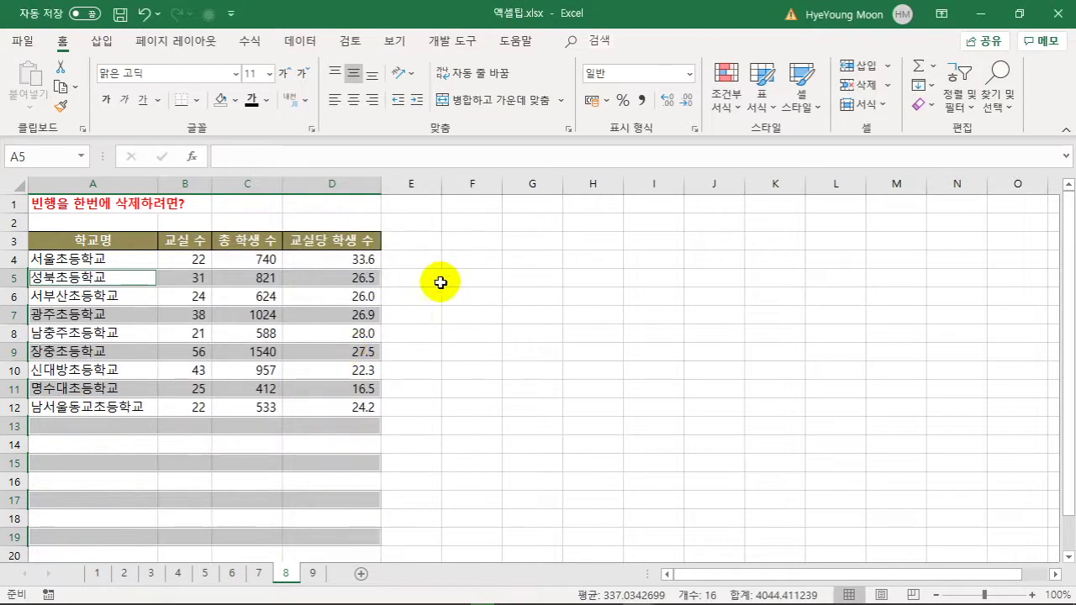
Go to sheet 9, which covers hiding important formulas, and check the formulas in total cells E6 and E7.
{"action": "left_click", "coordinate": [445, 328]}
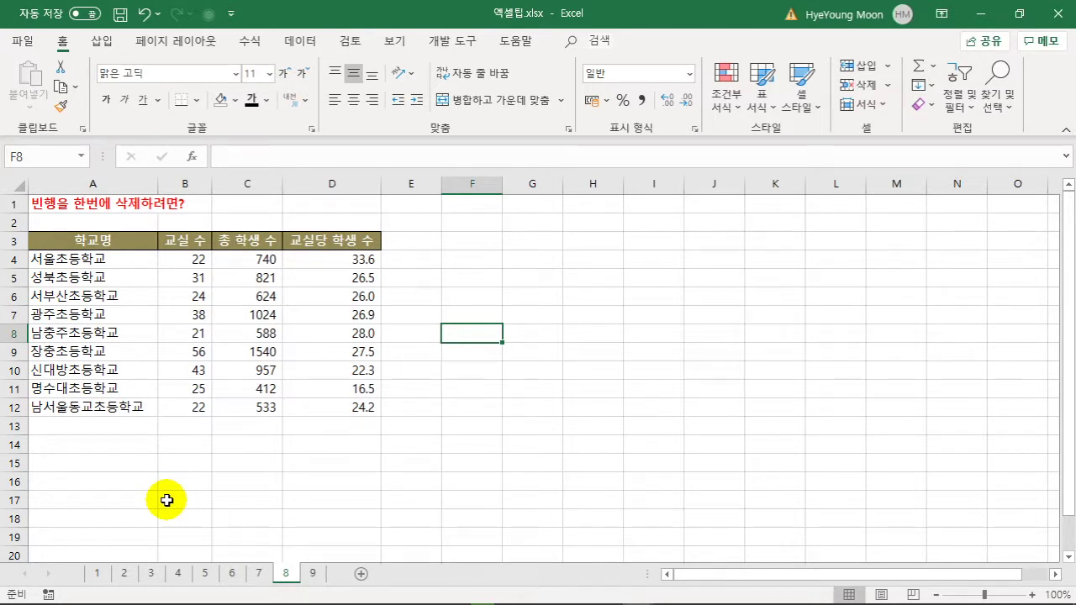
{"action": "left_click", "coordinate": [312, 426]}
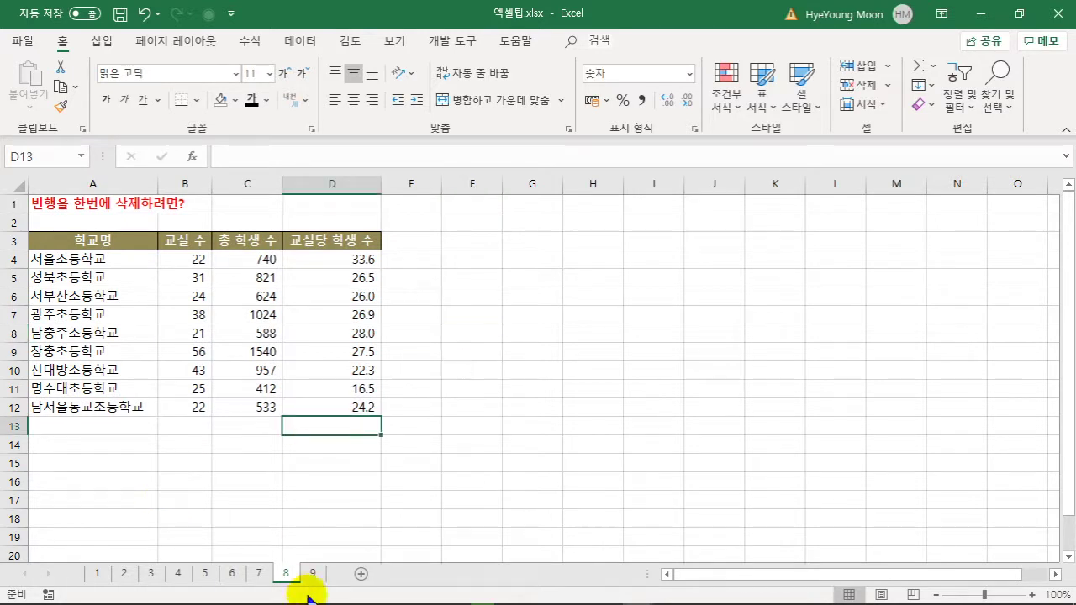
{"action": "left_click", "coordinate": [309, 574]}
{"action": "left_click", "coordinate": [537, 335]}
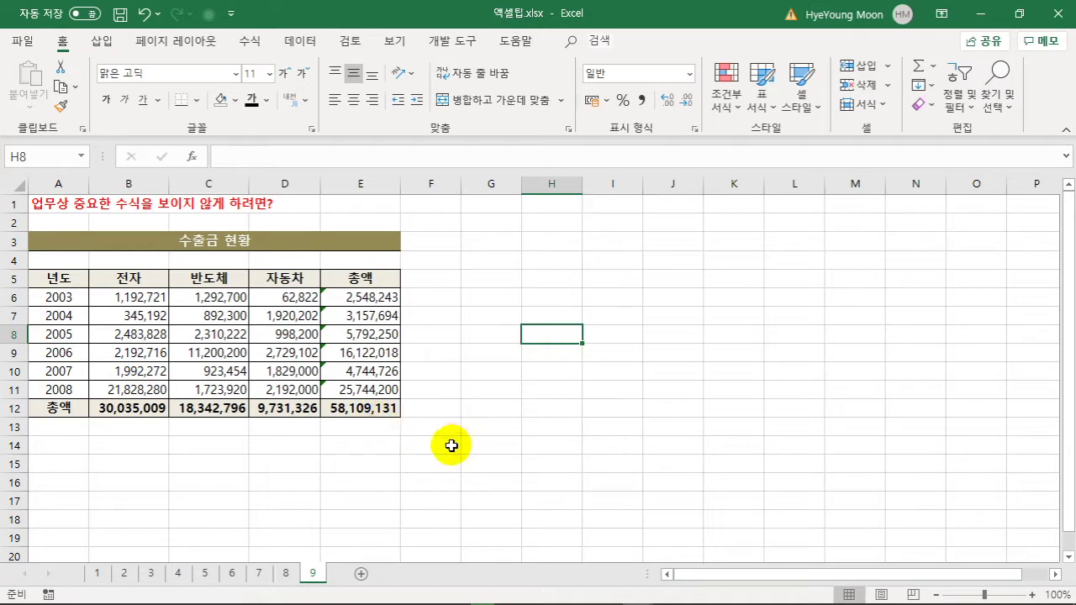
{"action": "left_click", "coordinate": [379, 297]}
{"action": "left_click", "coordinate": [373, 317]}
{"action": "left_click", "coordinate": [481, 342]}
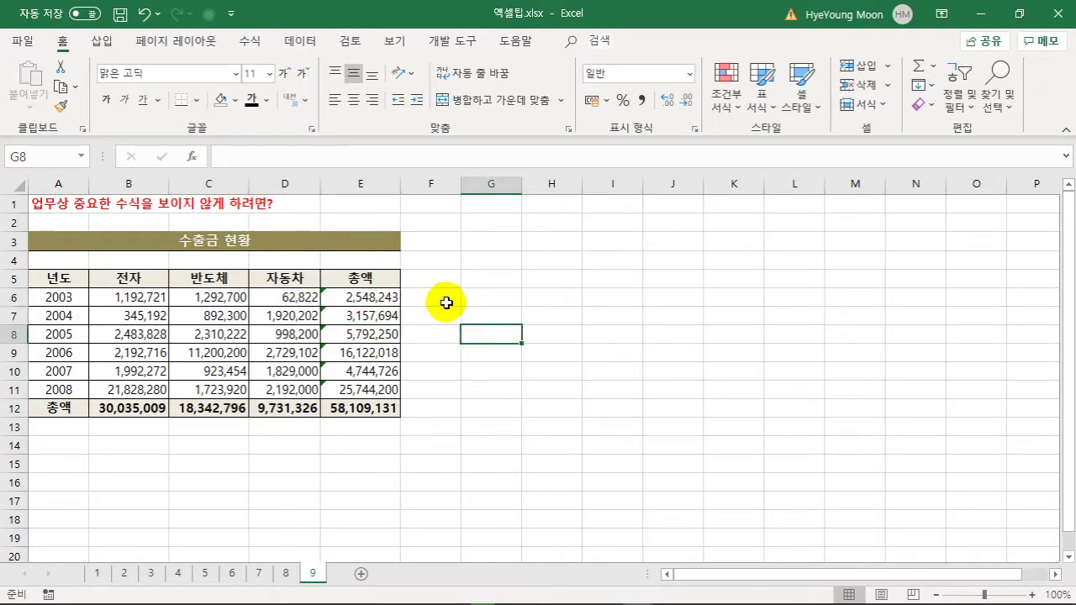
{"action": "left_click_drag", "start_coordinate": [365, 299], "coordinate": [356, 409]}
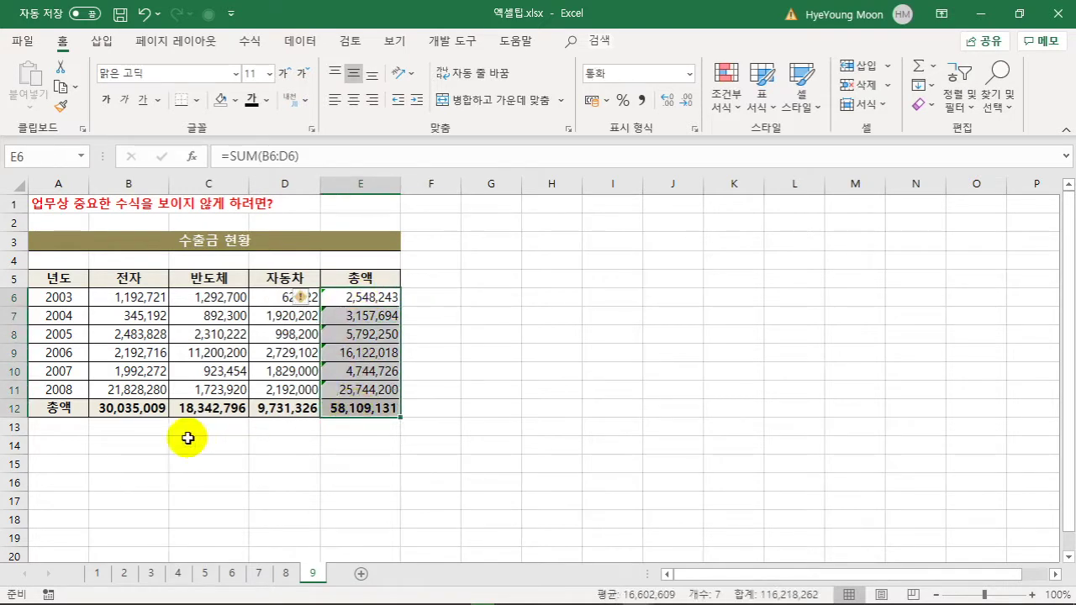
{"action": "left_click", "coordinate": [152, 410], "text": "ctrl"}
{"action": "left_click", "coordinate": [203, 394], "text": "ctrl"}
{"action": "left_click", "coordinate": [471, 317]}
Select the total cells E6:E12 and B12:D12 and turn on the Hidden (숨김) protection option in their cell format.
{"action": "left_click_drag", "start_coordinate": [370, 299], "coordinate": [373, 409]}
{"action": "left_click_drag", "start_coordinate": [125, 407], "coordinate": [277, 405]}
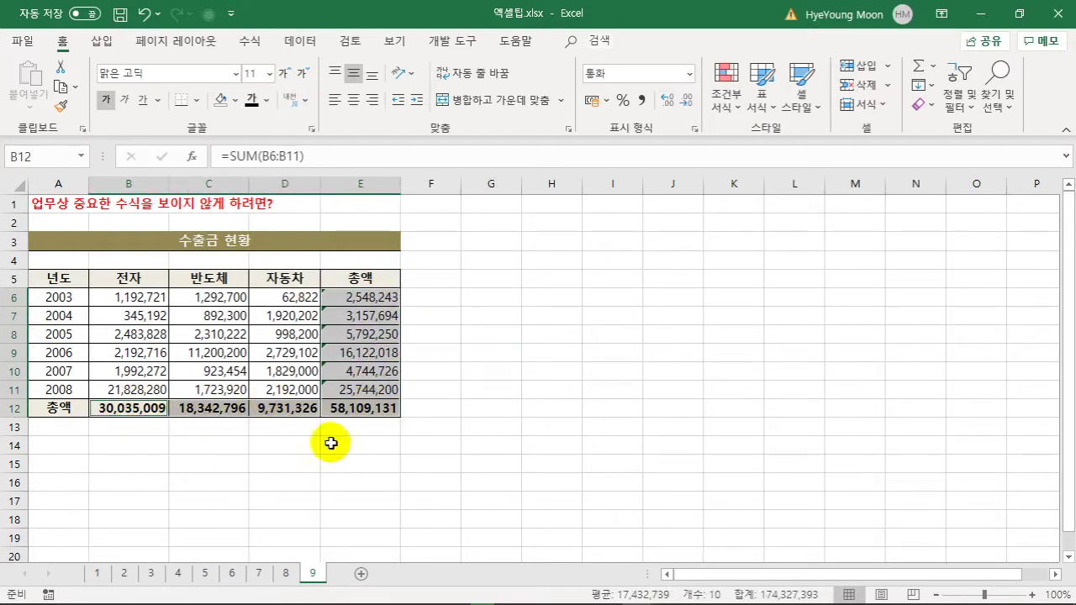
{"action": "right_click", "coordinate": [356, 298]}
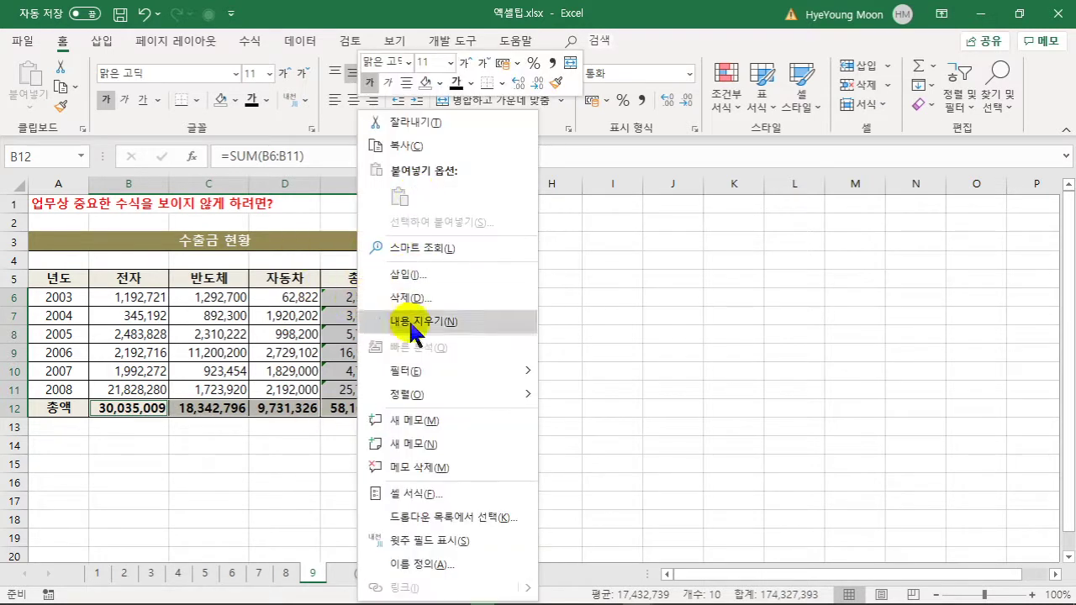
{"action": "left_click", "coordinate": [423, 494]}
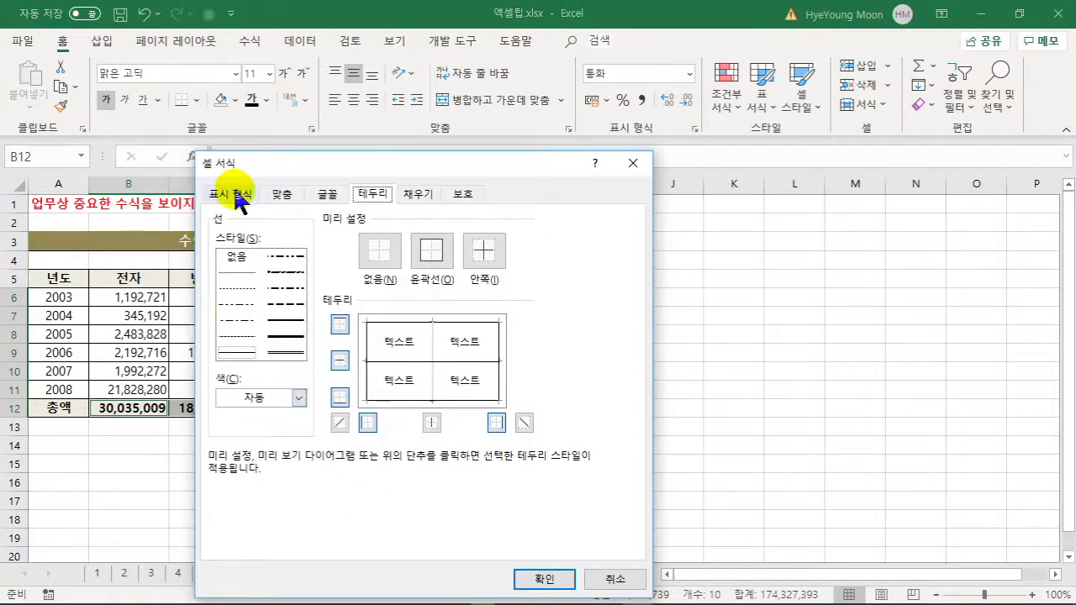
{"action": "left_click", "coordinate": [238, 195]}
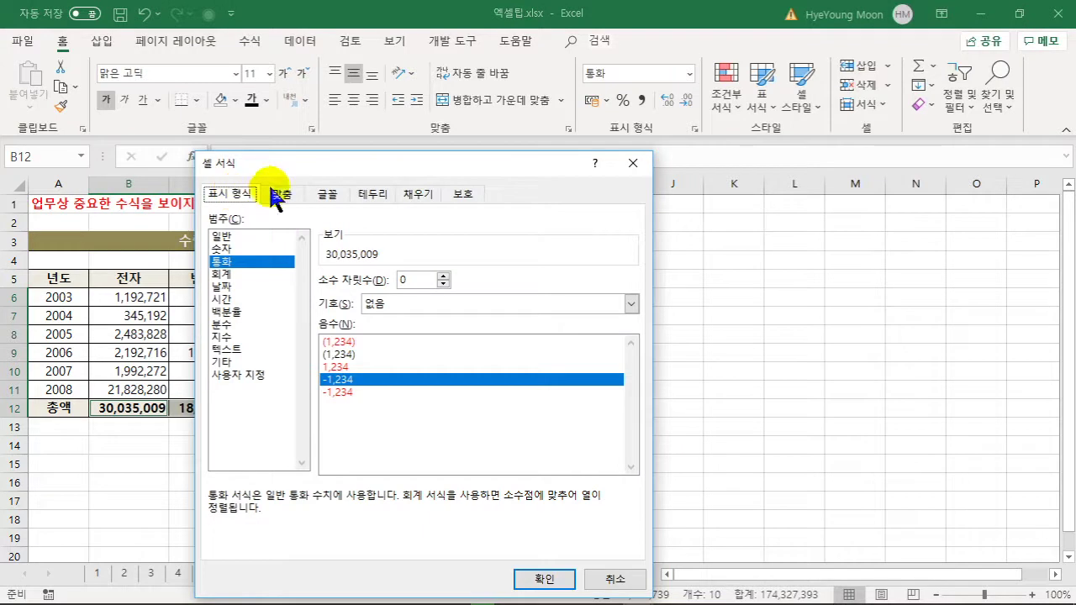
{"action": "left_click", "coordinate": [461, 195]}
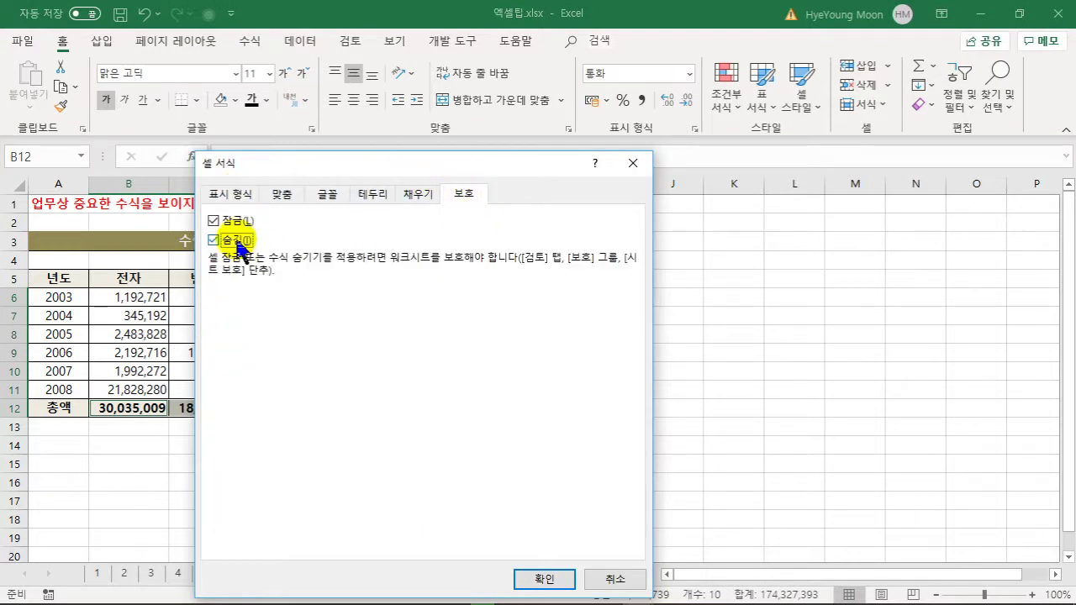
{"action": "key", "text": "Return"}
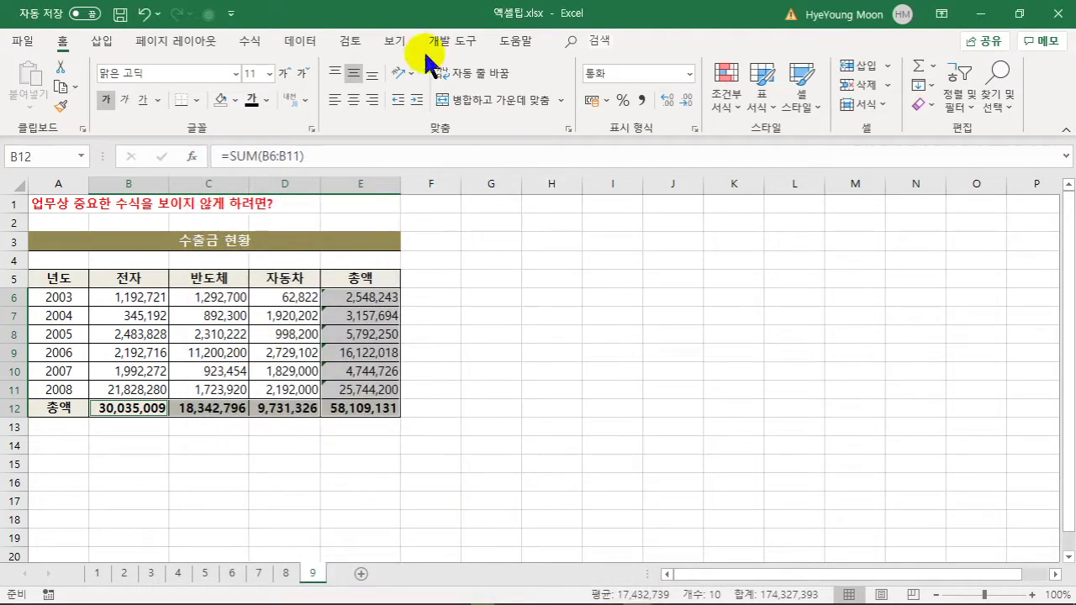
Protect sheet 9 without a password, keeping the default permissions for selecting locked and unlocked cells.
{"action": "left_click", "coordinate": [349, 40]}
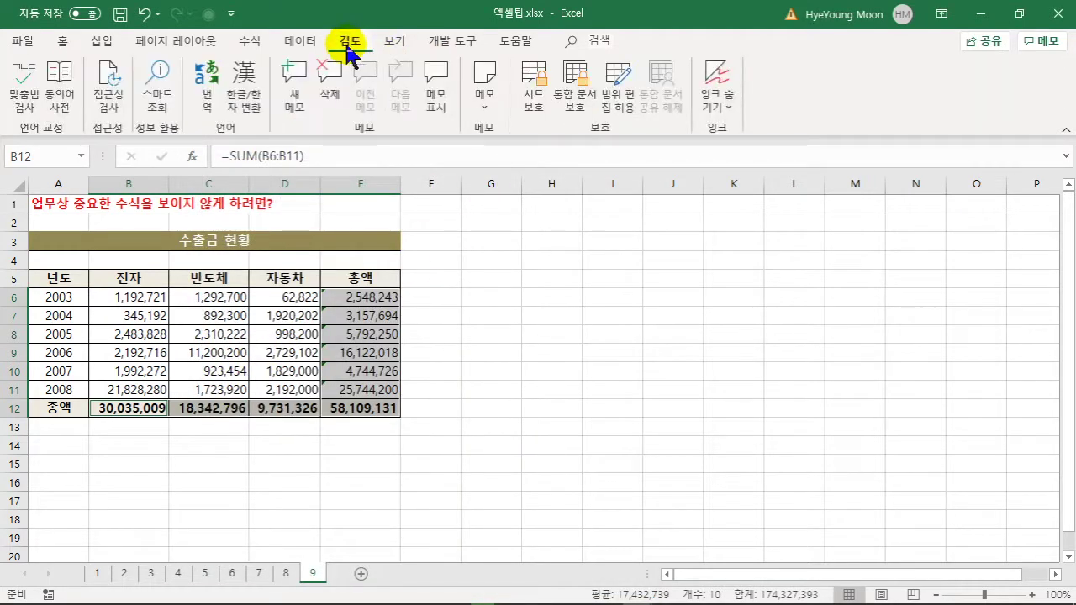
{"action": "left_click", "coordinate": [534, 81]}
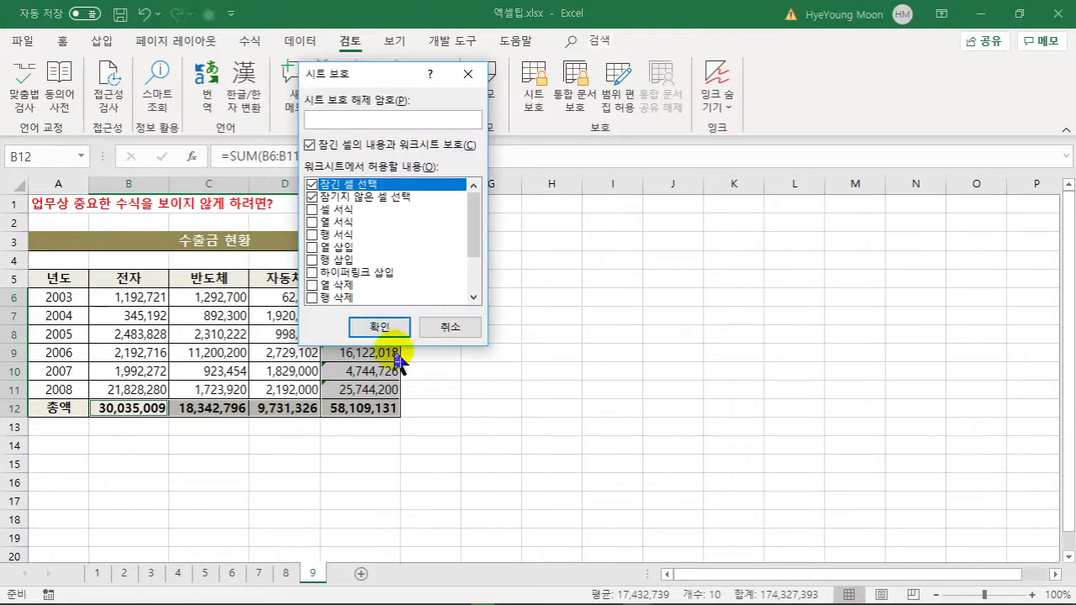
{"action": "left_click", "coordinate": [381, 326]}
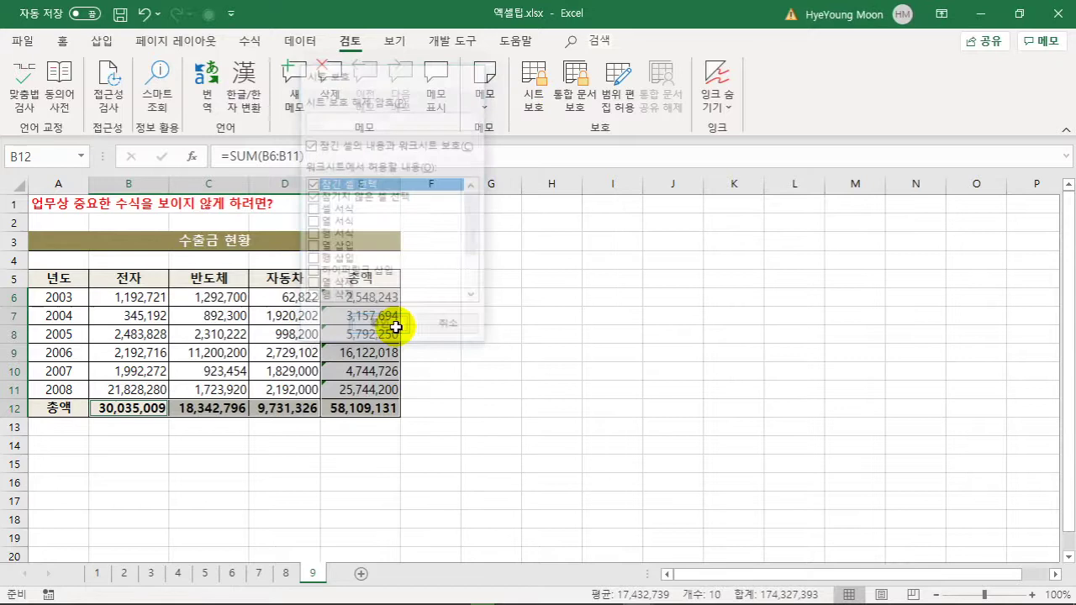
{"action": "left_click", "coordinate": [571, 335]}
Check whether the formula bar still shows formulas for the total cells E6, E7 and E9 compared with an ordinary cell.
{"action": "left_click", "coordinate": [357, 294]}
{"action": "key", "text": "Down"}
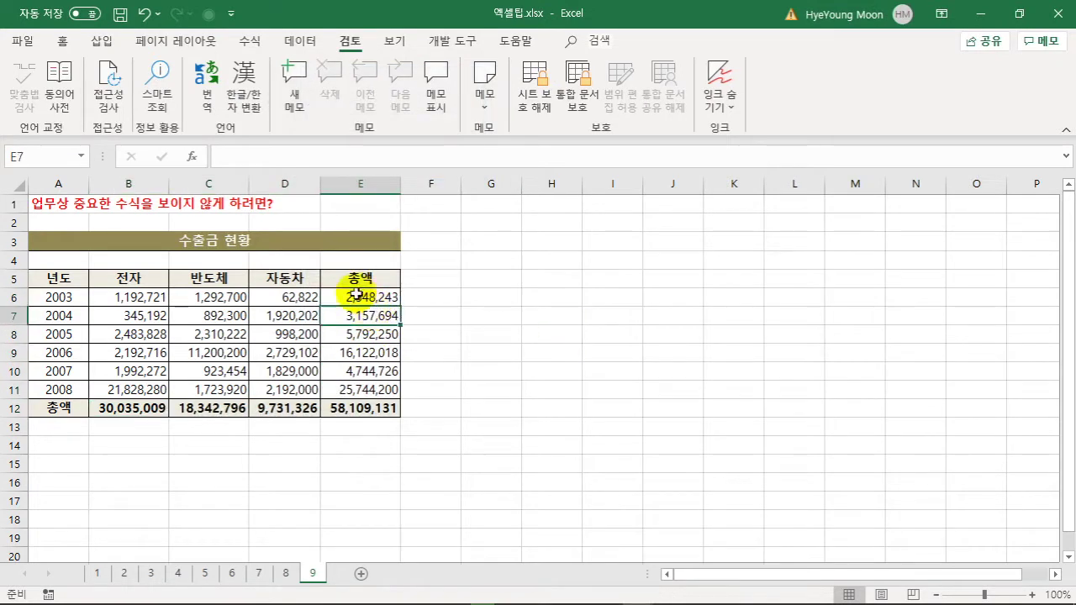
{"action": "left_click", "coordinate": [289, 298]}
{"action": "left_click", "coordinate": [360, 296]}
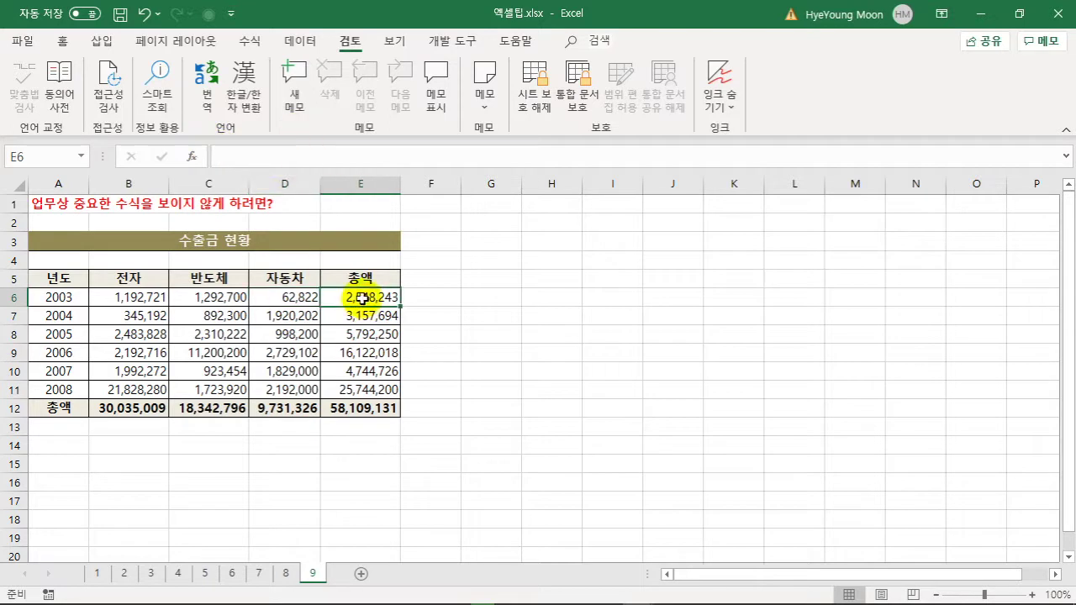
{"action": "left_click", "coordinate": [393, 316]}
{"action": "left_click", "coordinate": [385, 351]}
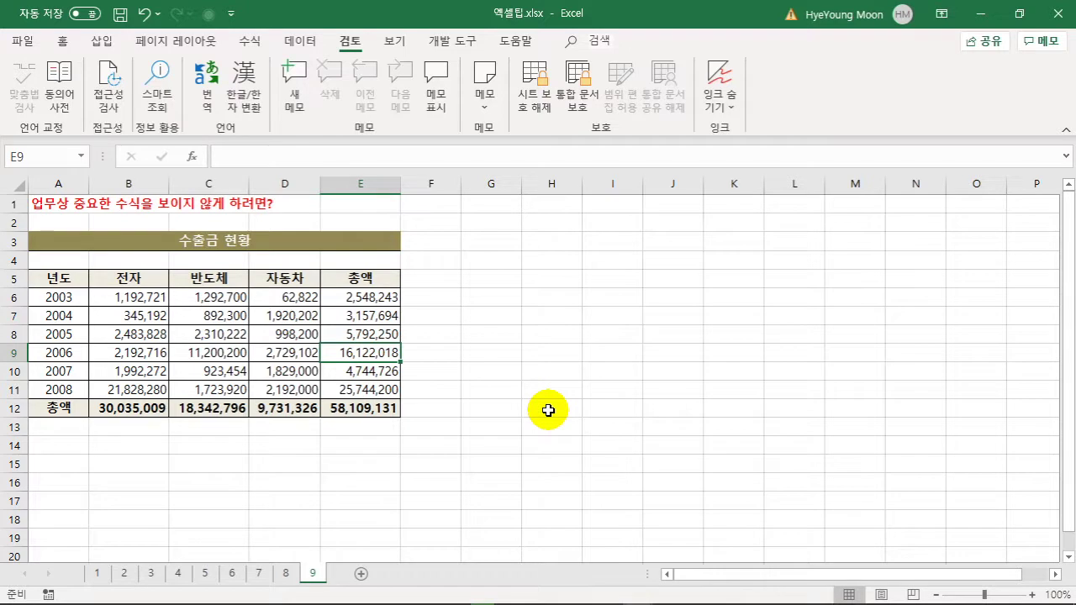
{"action": "left_click", "coordinate": [454, 427]}
{"action": "left_click", "coordinate": [505, 427]}
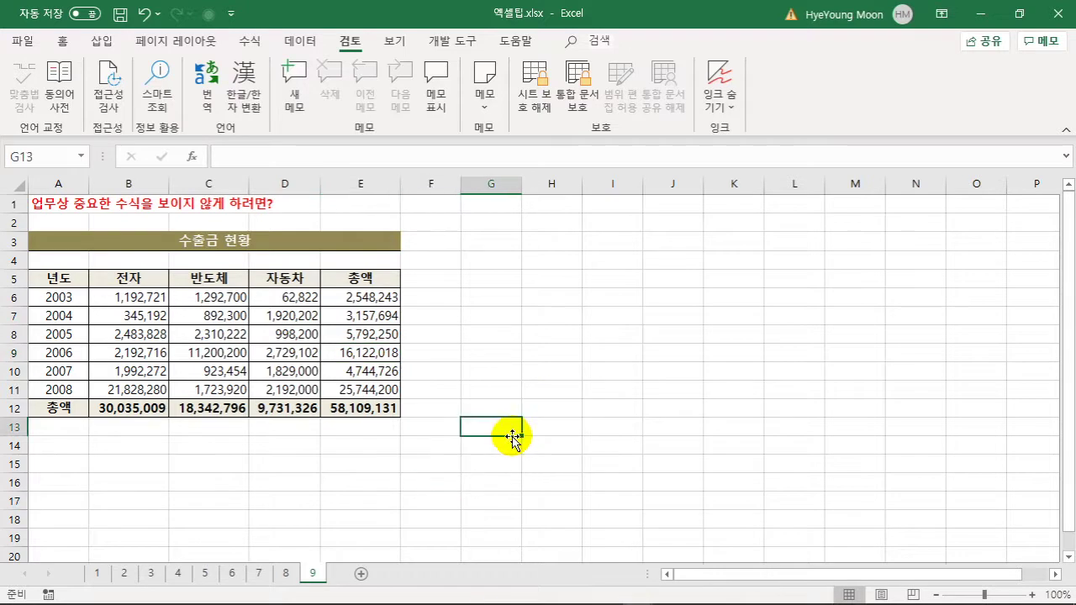
Add a new sheet and enter the approval box headings 결재, 이사, 사장 and 담당 in B2:E2.
{"action": "left_click", "coordinate": [362, 574]}
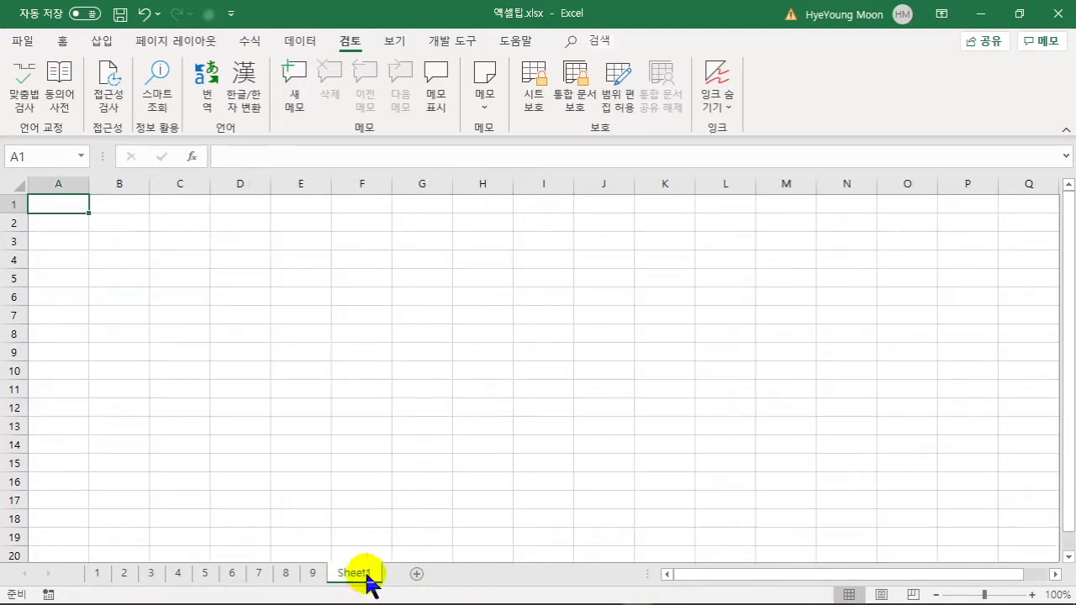
{"action": "left_click", "coordinate": [134, 223]}
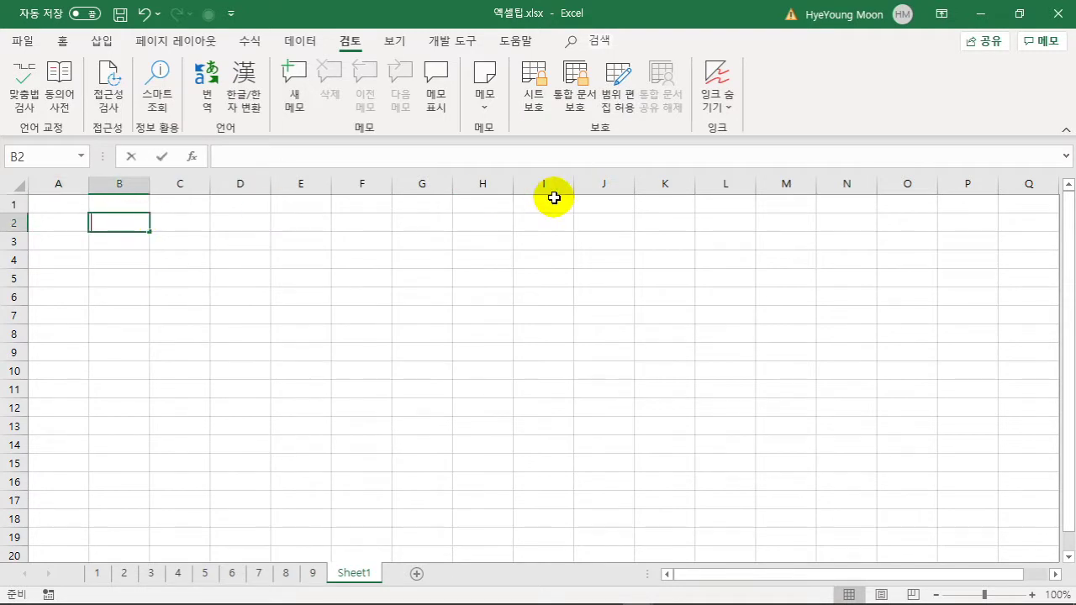
{"action": "type", "text": "겨"}
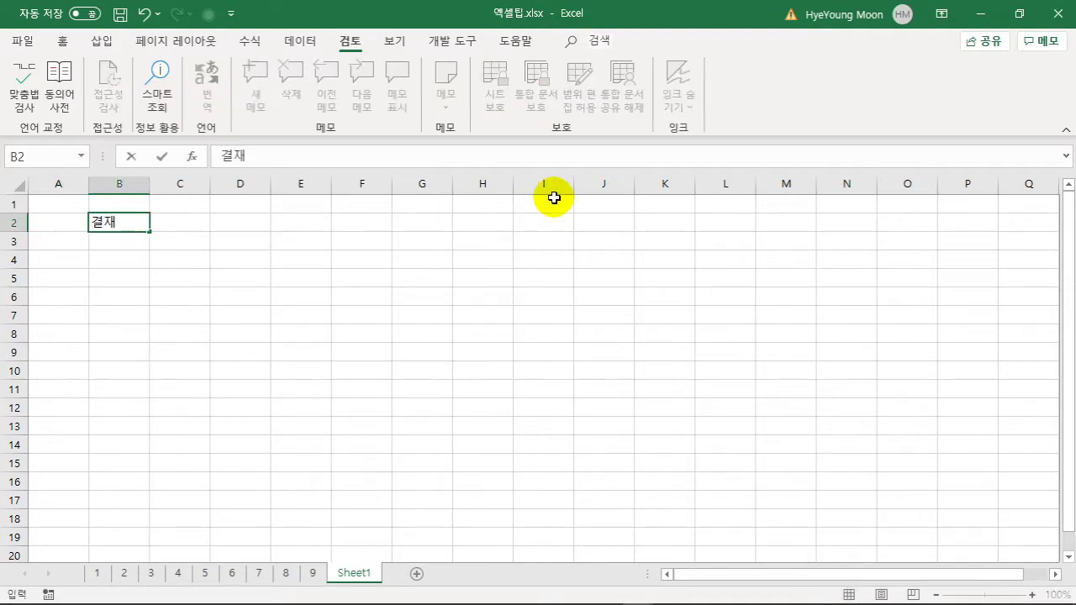
{"action": "key", "text": "Tab"}
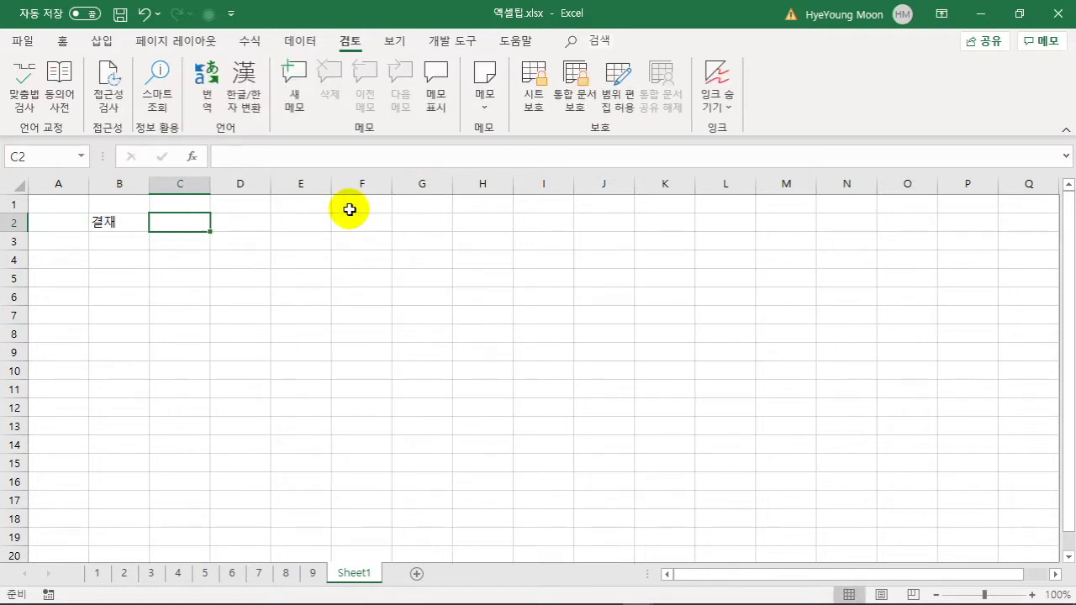
{"action": "type", "text": "이사"}
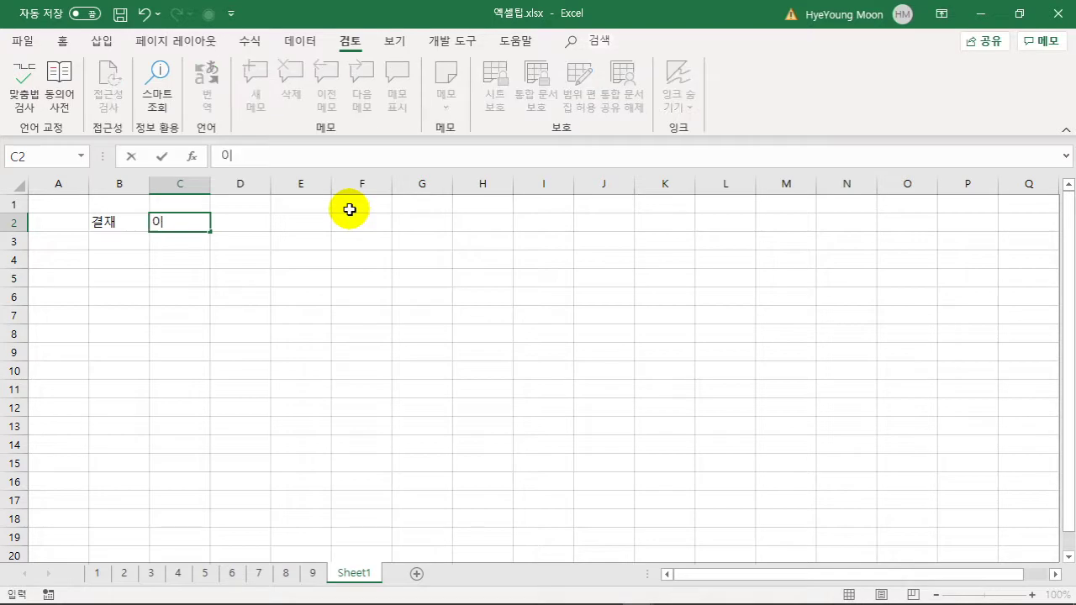
{"action": "key", "text": "Tab"}
{"action": "type", "text": "사장"}
{"action": "key", "text": "Tab"}
{"action": "type", "text": "담ㄷ"}
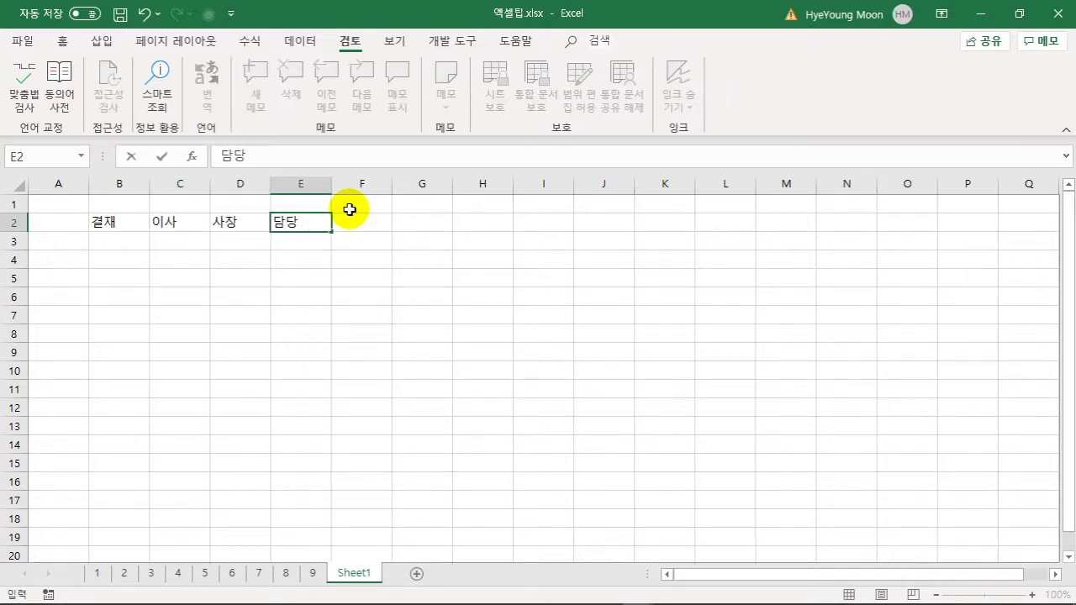
{"action": "left_click", "coordinate": [254, 280]}
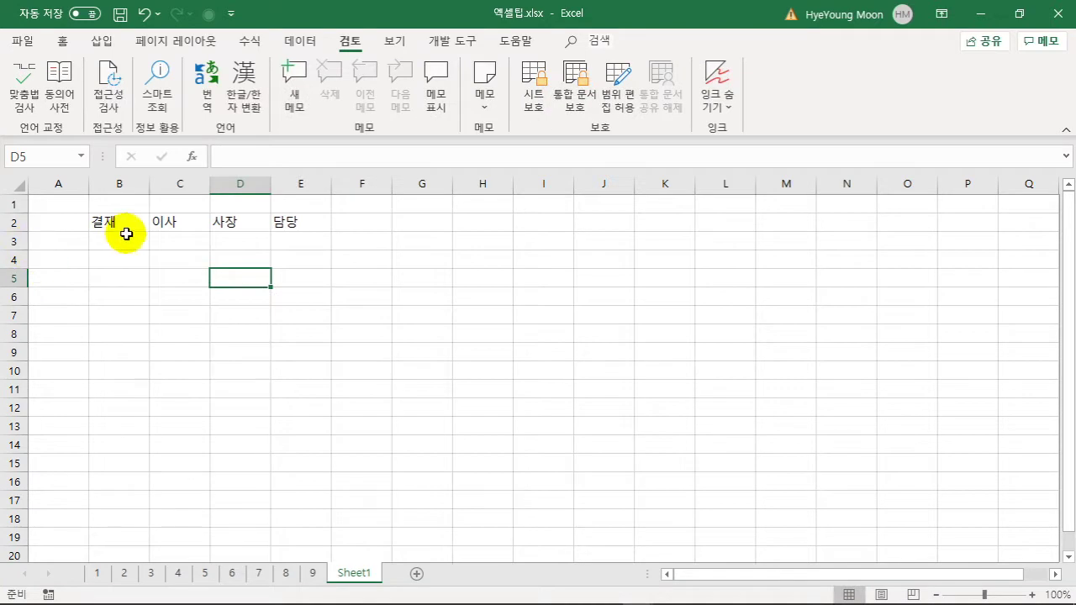
Merge and center B2:B3 and set the 결재 text to vertical orientation.
{"action": "mouse_move", "coordinate": [111, 221]}
{"action": "left_mouse_down"}
{"action": "mouse_move", "coordinate": [100, 221]}
{"action": "mouse_move", "coordinate": [111, 240]}
{"action": "left_mouse_up"}
{"action": "left_click", "coordinate": [64, 41]}
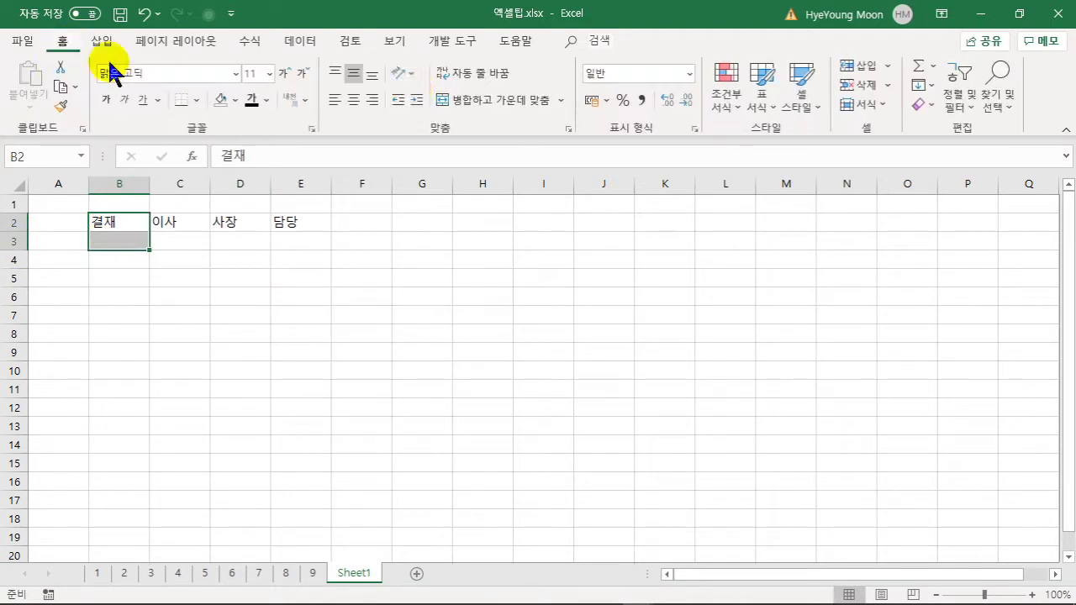
{"action": "left_click", "coordinate": [488, 100]}
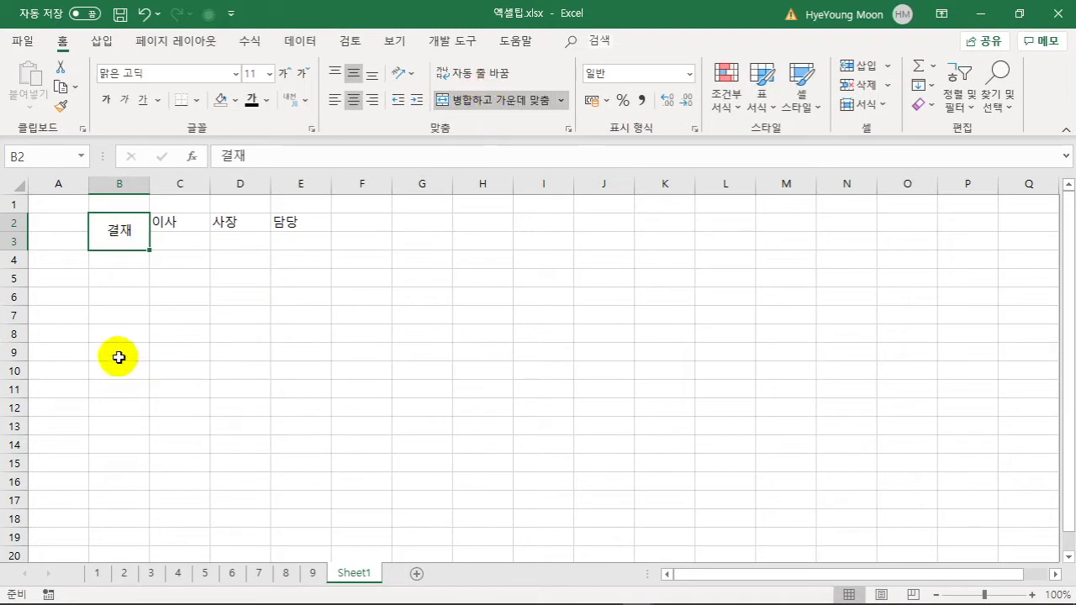
{"action": "left_click", "coordinate": [413, 76]}
{"action": "left_click", "coordinate": [441, 142]}
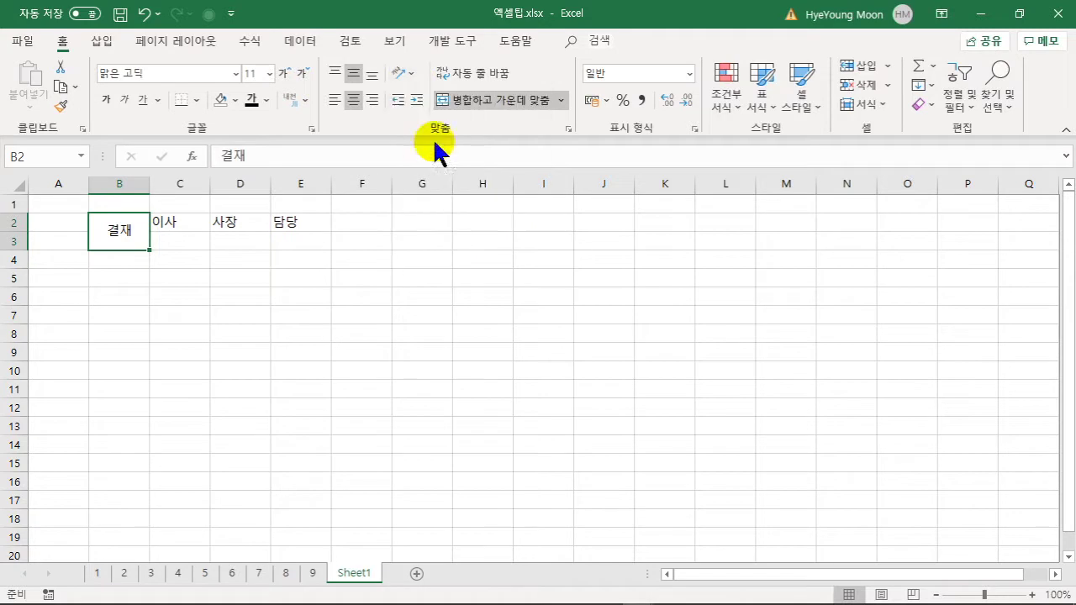
Center the text in B2:E3 horizontally, and resize the approval box with a taller row 3 and a narrower column B.
{"action": "mouse_move", "coordinate": [17, 252]}
{"action": "left_mouse_down"}
{"action": "mouse_move", "coordinate": [17, 242]}
{"action": "mouse_move", "coordinate": [18, 273]}
{"action": "left_mouse_up"}
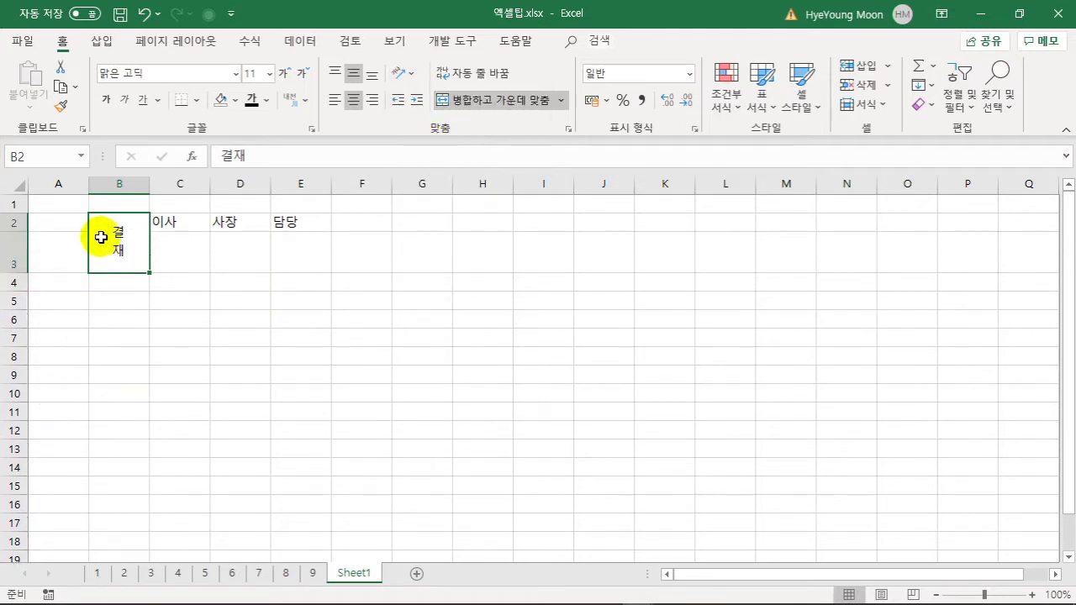
{"action": "left_click_drag", "start_coordinate": [96, 233], "coordinate": [290, 220]}
{"action": "left_click", "coordinate": [335, 99]}
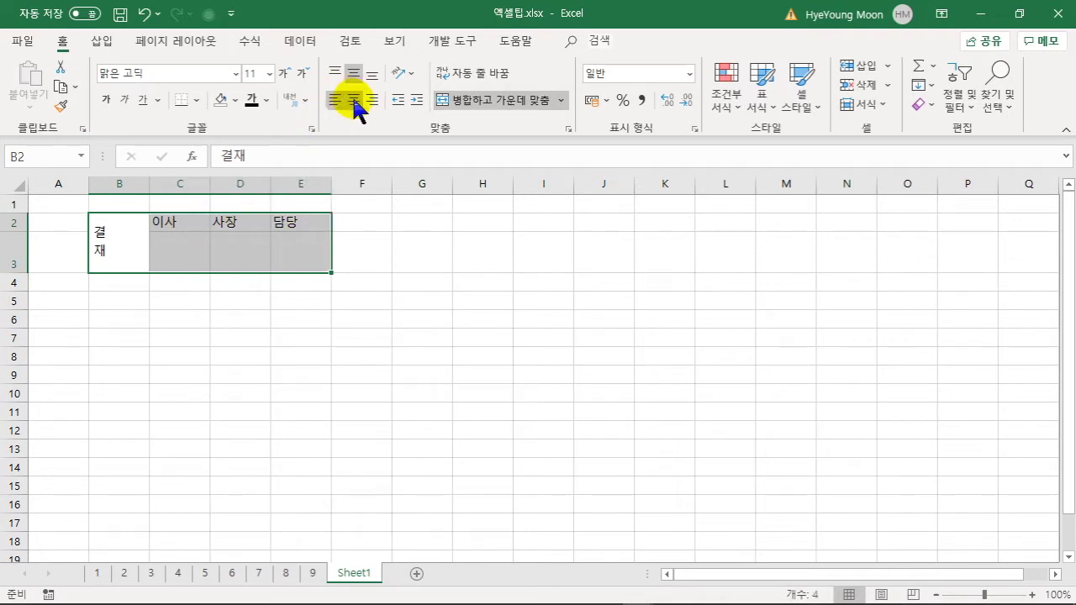
{"action": "left_click", "coordinate": [355, 100]}
{"action": "left_click_drag", "start_coordinate": [149, 185], "coordinate": [118, 200]}
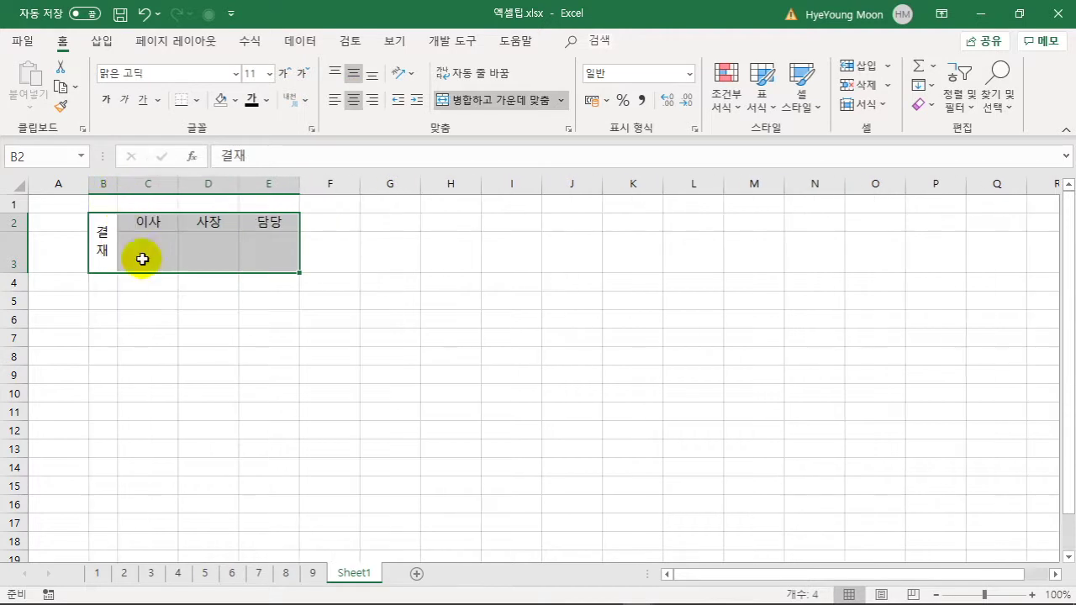
{"action": "left_click", "coordinate": [181, 302]}
Apply all borders to the approval box B2:E3.
{"action": "left_click", "coordinate": [104, 255]}
{"action": "left_click_drag", "start_coordinate": [103, 255], "coordinate": [247, 235]}
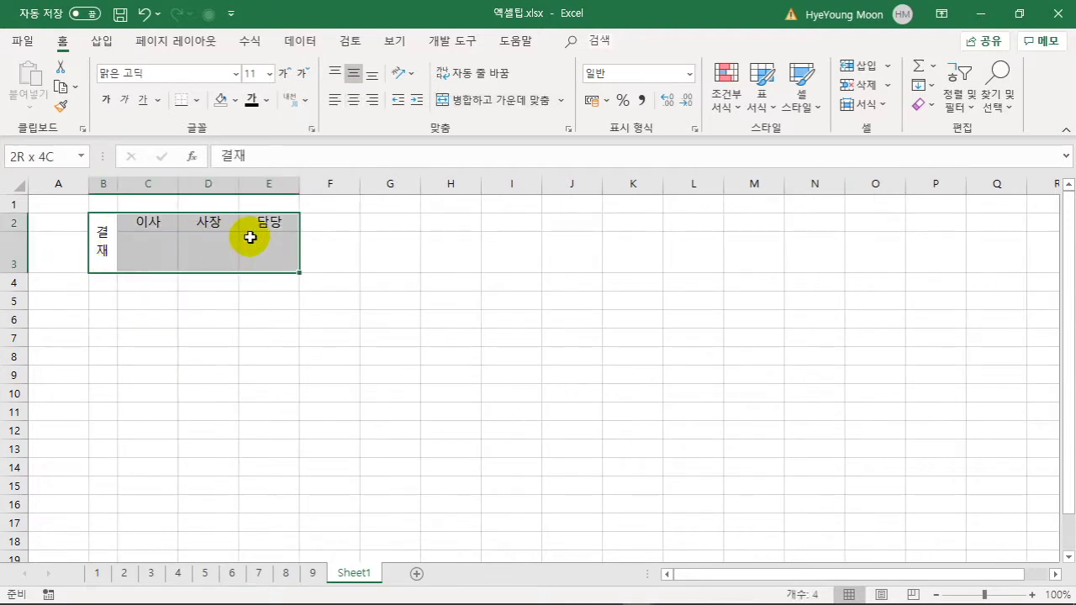
{"action": "left_click", "coordinate": [199, 101]}
{"action": "left_click", "coordinate": [227, 265]}
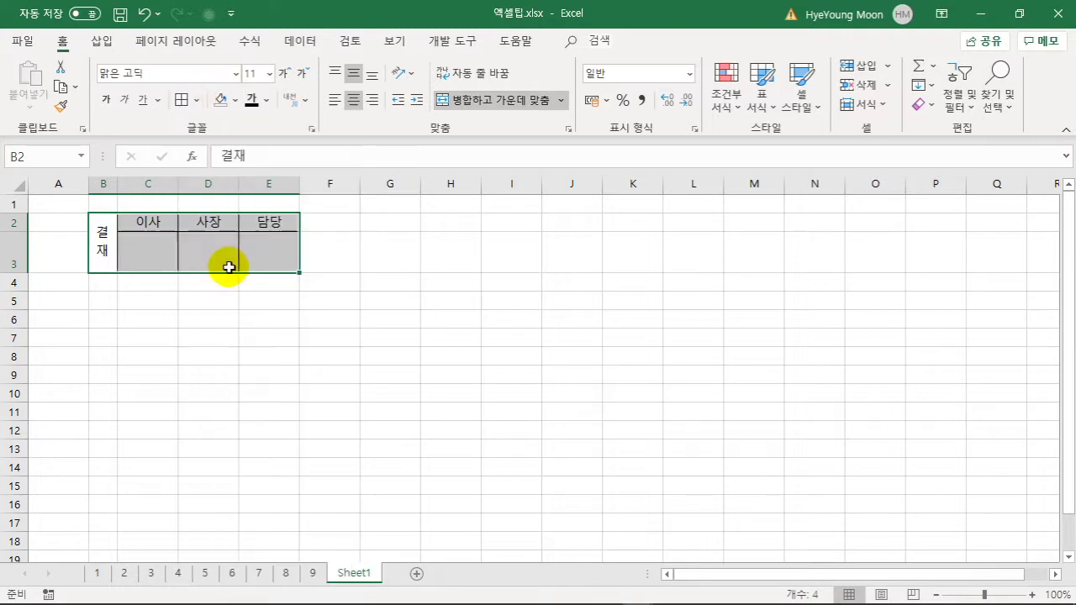
{"action": "left_click", "coordinate": [451, 319]}
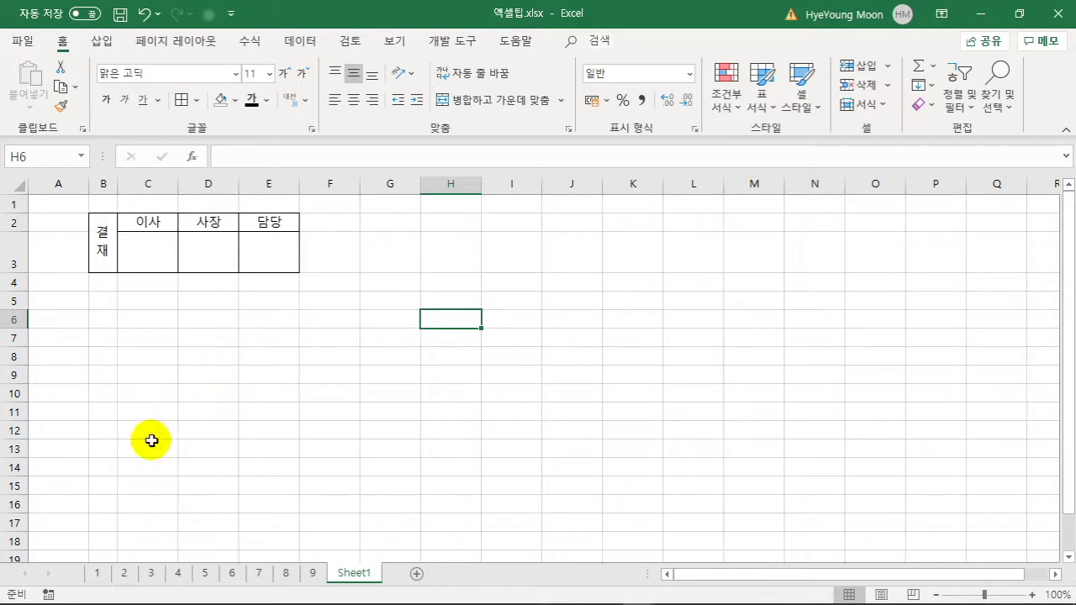
Copy the approval box B2:E3 as a picture, paste it below the original and position it around rows 7 to 10.
{"action": "left_click_drag", "start_coordinate": [106, 250], "coordinate": [254, 240]}
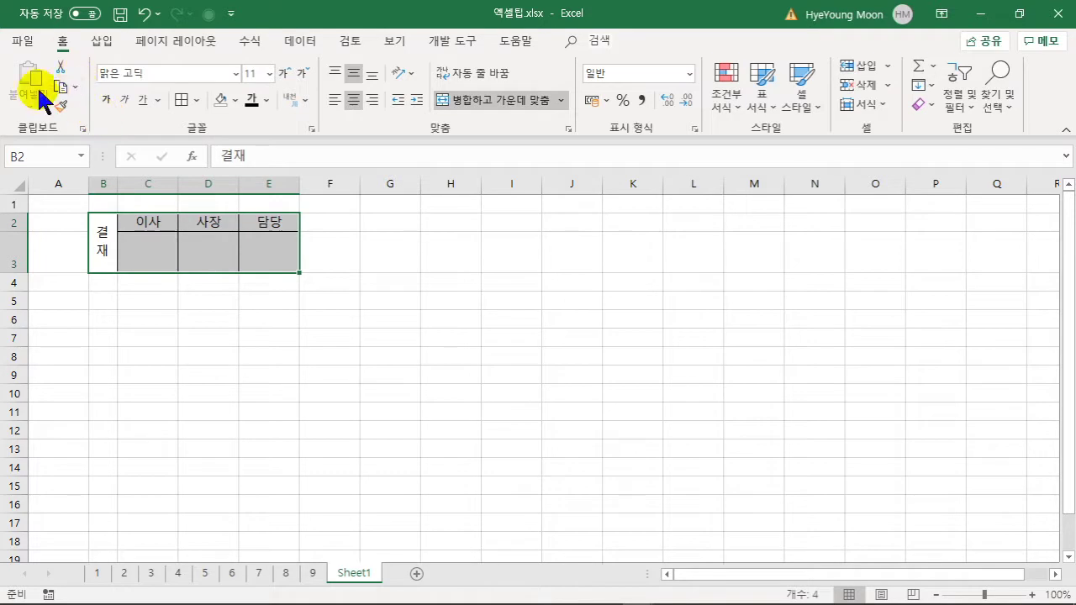
{"action": "left_click", "coordinate": [76, 87]}
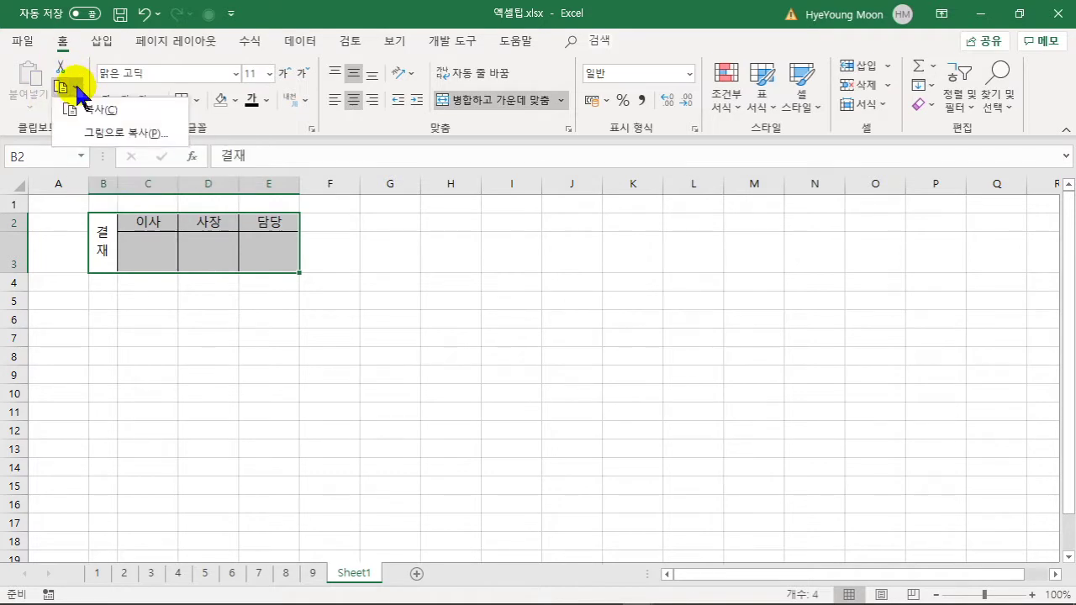
{"action": "left_click", "coordinate": [114, 136]}
{"action": "left_click", "coordinate": [356, 289]}
{"action": "key", "text": "Down"}
{"action": "left_click", "coordinate": [210, 357]}
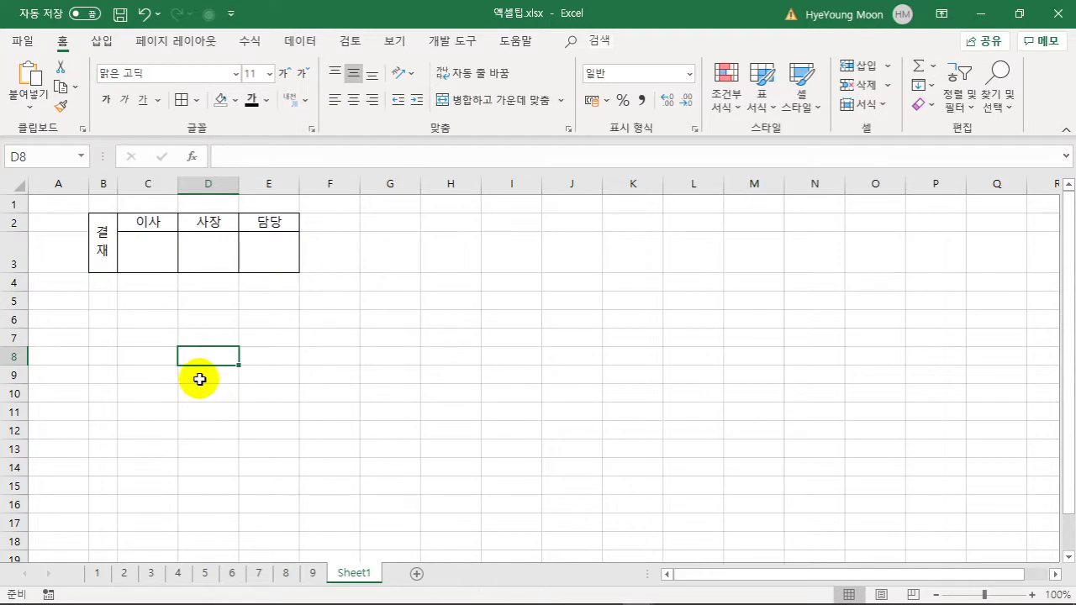
{"action": "key", "text": "ctrl+v"}
{"action": "left_click_drag", "start_coordinate": [308, 356], "coordinate": [255, 343]}
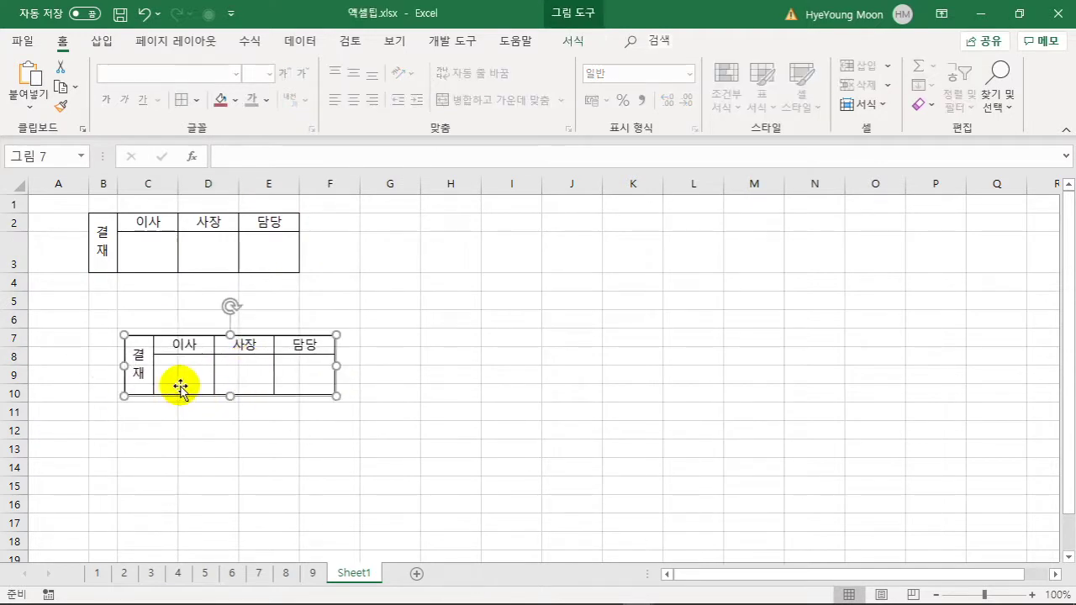
Try to paste the approval box picture at C14 on sheet 9.
{"action": "left_click", "coordinate": [313, 572]}
{"action": "left_click", "coordinate": [210, 448]}
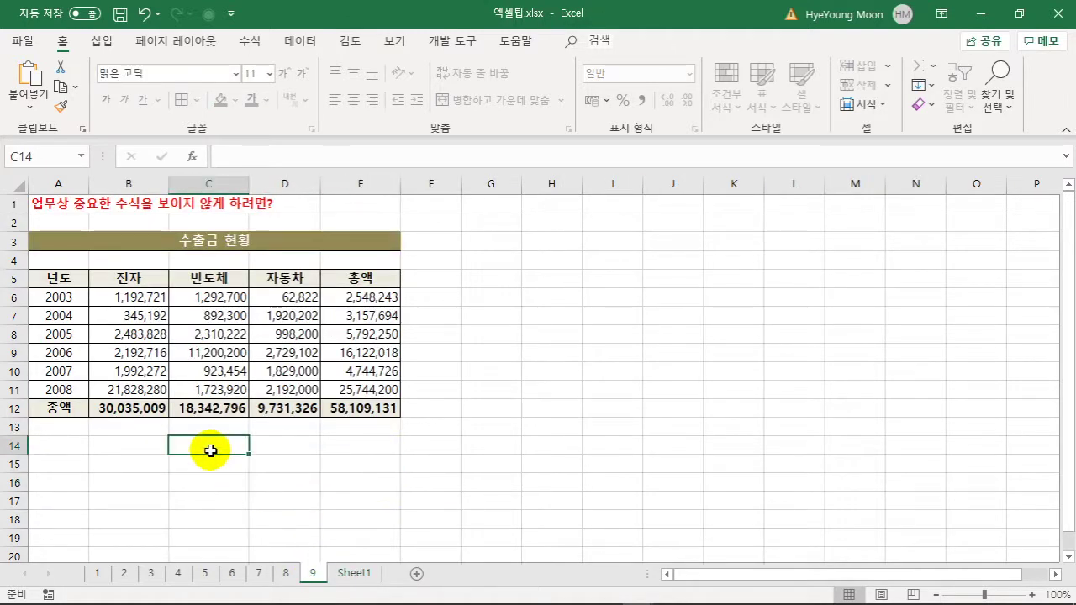
{"action": "double_click", "coordinate": [210, 451]}
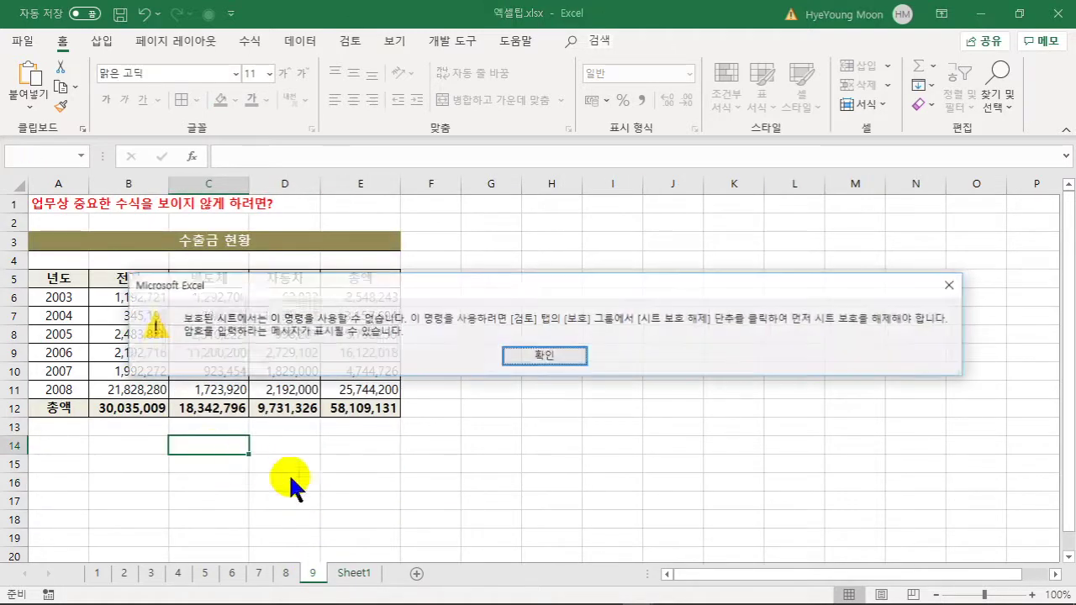
{"action": "left_click", "coordinate": [545, 357]}
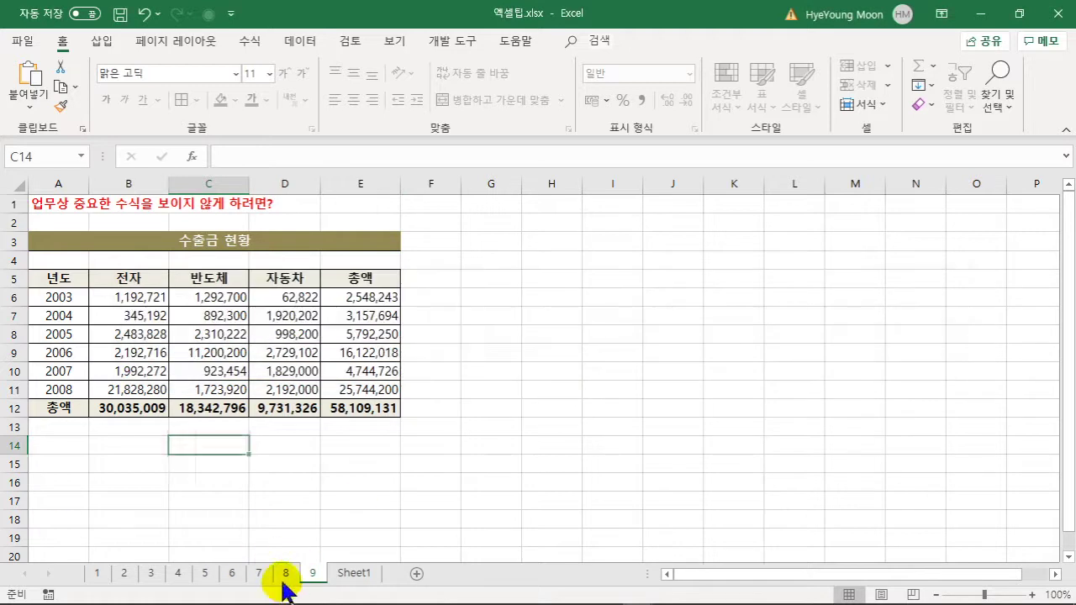
Paste the approval box picture on sheet 8 and place it just below the school table, around rows 14 to 16.
{"action": "left_click", "coordinate": [285, 579]}
{"action": "left_click", "coordinate": [193, 480]}
{"action": "key", "text": "ctrl+v"}
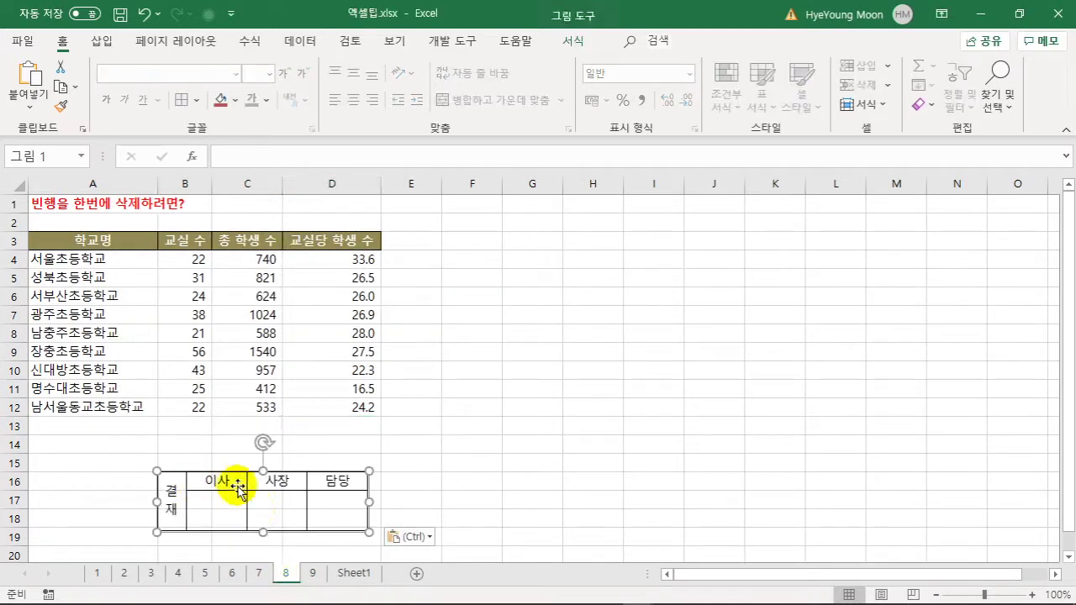
{"action": "left_click_drag", "start_coordinate": [255, 510], "coordinate": [264, 473]}
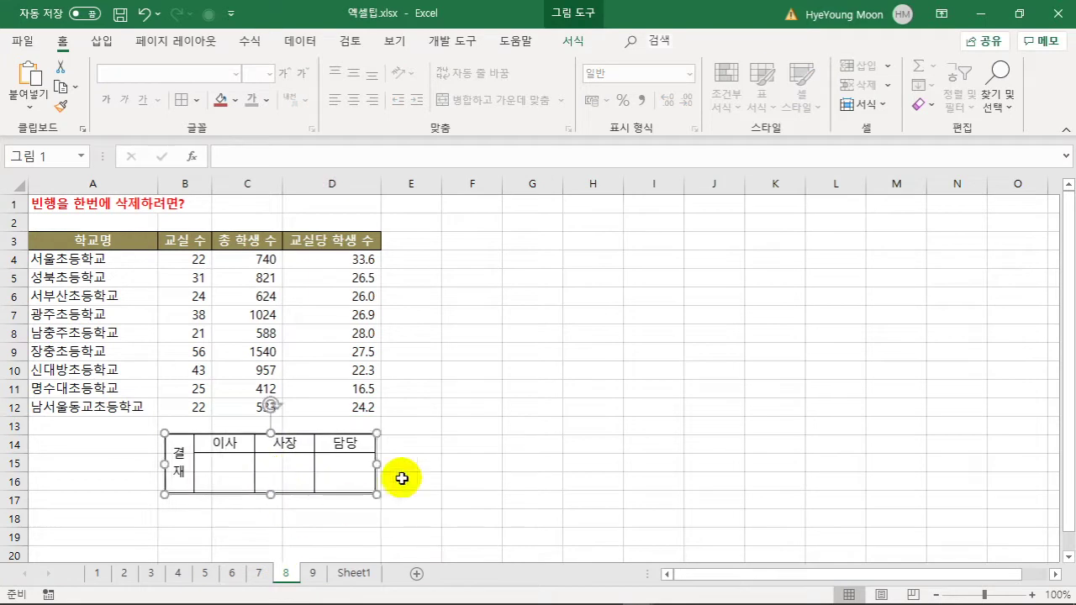
{"action": "left_click", "coordinate": [411, 443]}
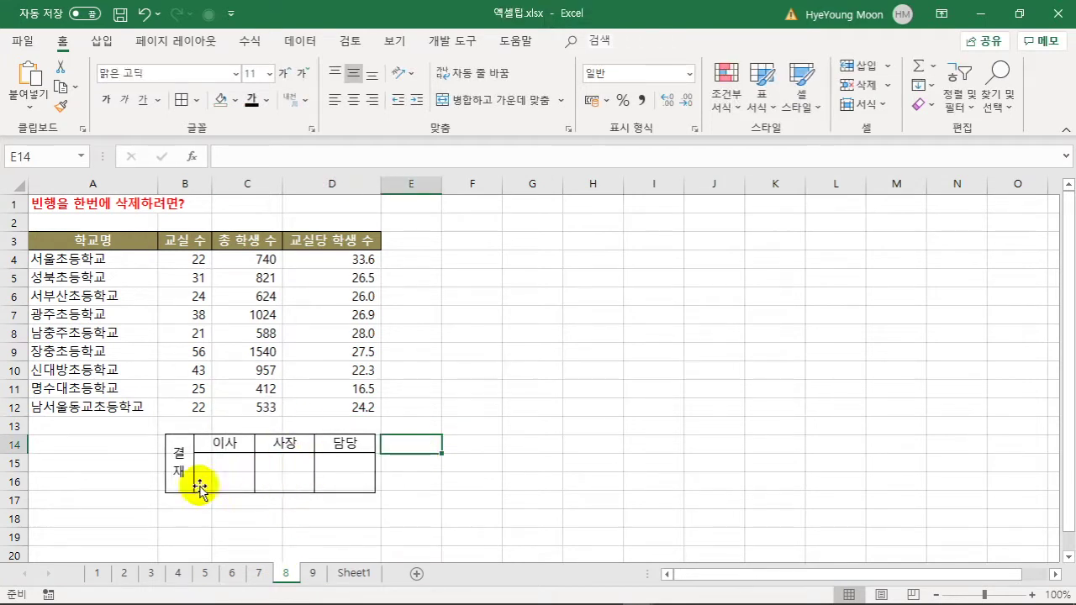
{"action": "left_click", "coordinate": [286, 469]}
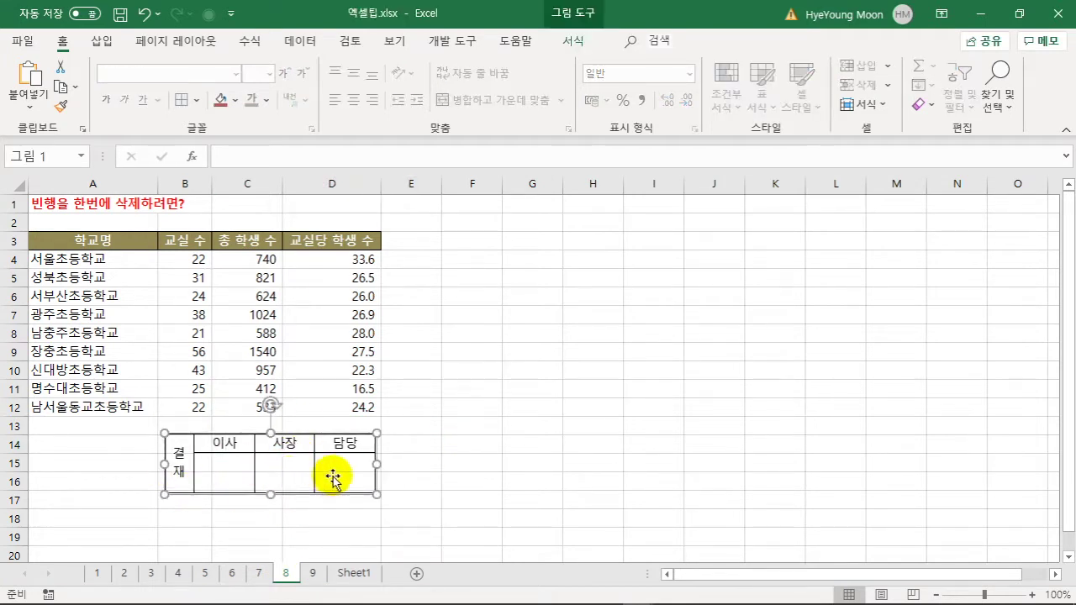
On Sheet1, move the pasted approval box picture closer to the original box and hide the gridlines.
{"action": "left_click", "coordinate": [313, 572]}
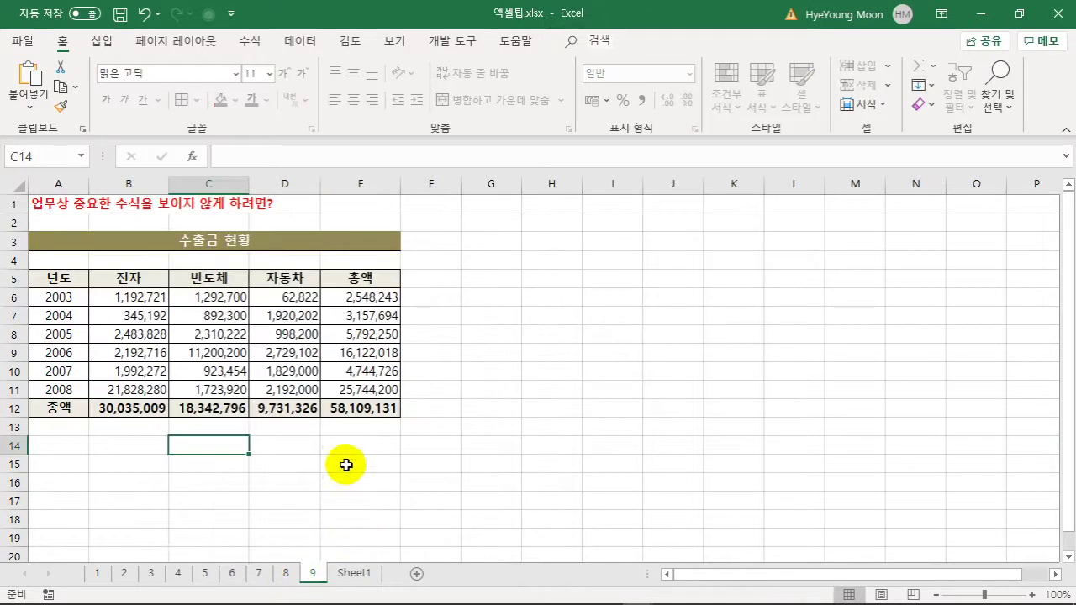
{"action": "left_click", "coordinate": [361, 575]}
{"action": "left_click", "coordinate": [407, 415]}
{"action": "left_click", "coordinate": [273, 265]}
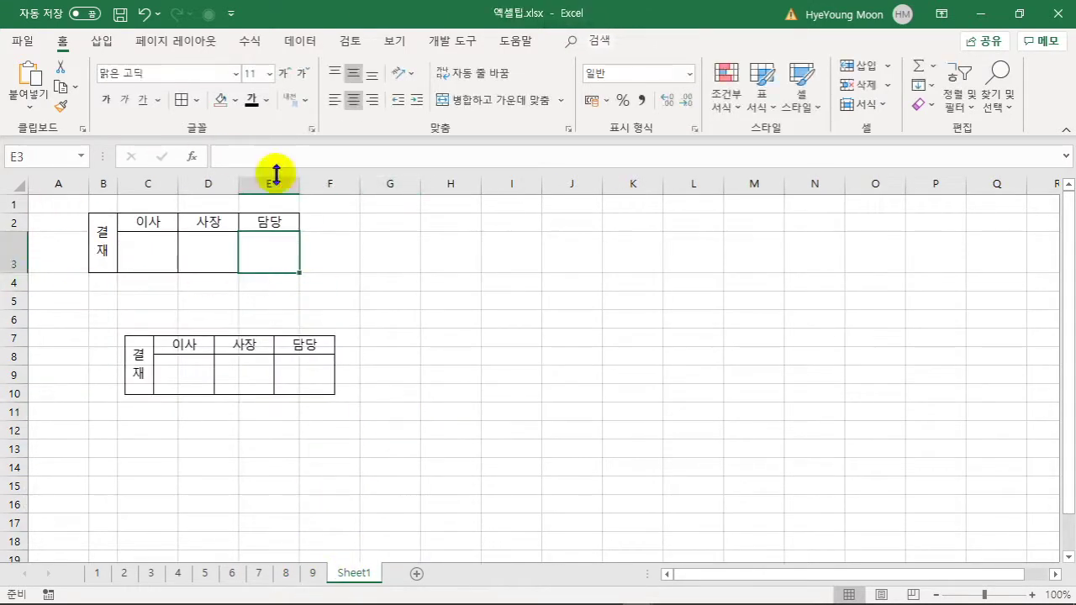
{"action": "left_click_drag", "start_coordinate": [166, 384], "coordinate": [168, 362]}
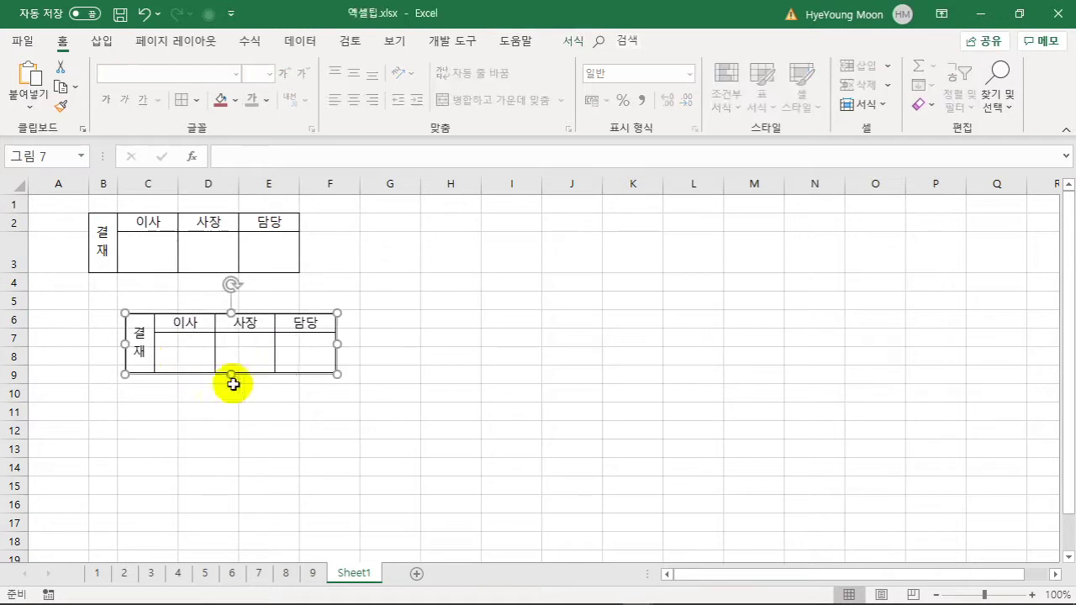
{"action": "left_click", "coordinate": [403, 44]}
{"action": "left_click", "coordinate": [257, 99]}
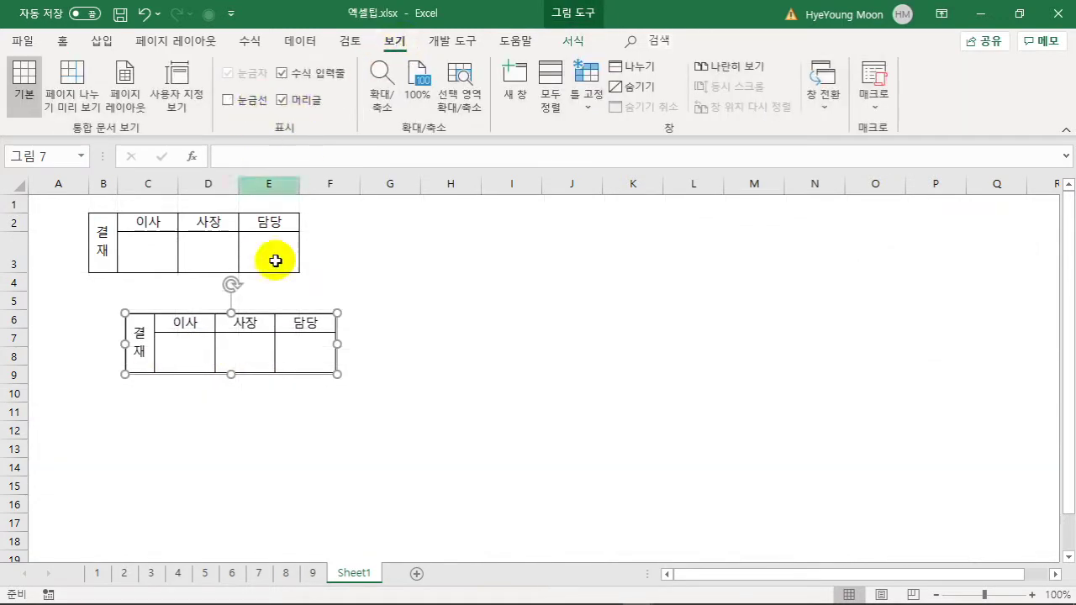
Reposition the approval box picture on Sheet1 to span about columns C to F in rows 7 to 10.
{"action": "left_click", "coordinate": [439, 319]}
{"action": "left_click_drag", "start_coordinate": [278, 348], "coordinate": [276, 400]}
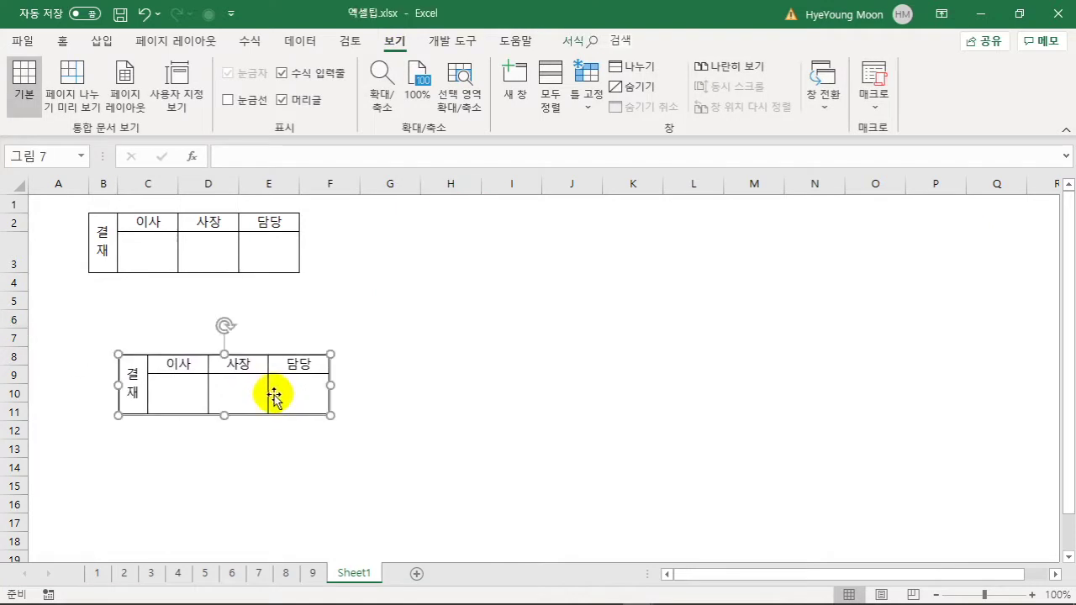
{"action": "left_click", "coordinate": [287, 237]}
{"action": "left_click", "coordinate": [277, 216]}
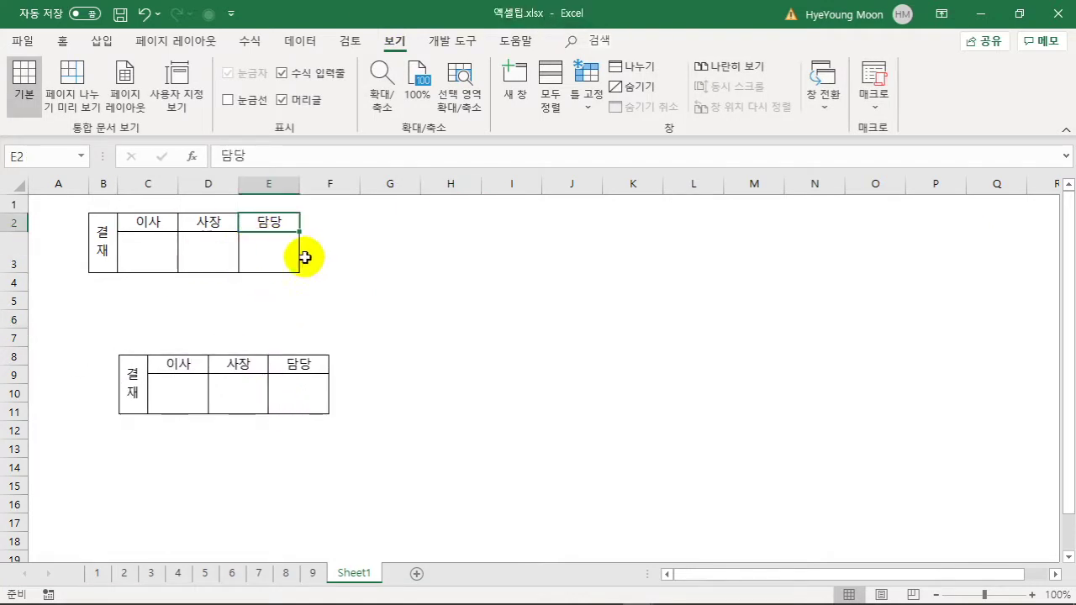
{"action": "left_click_drag", "start_coordinate": [223, 389], "coordinate": [258, 375]}
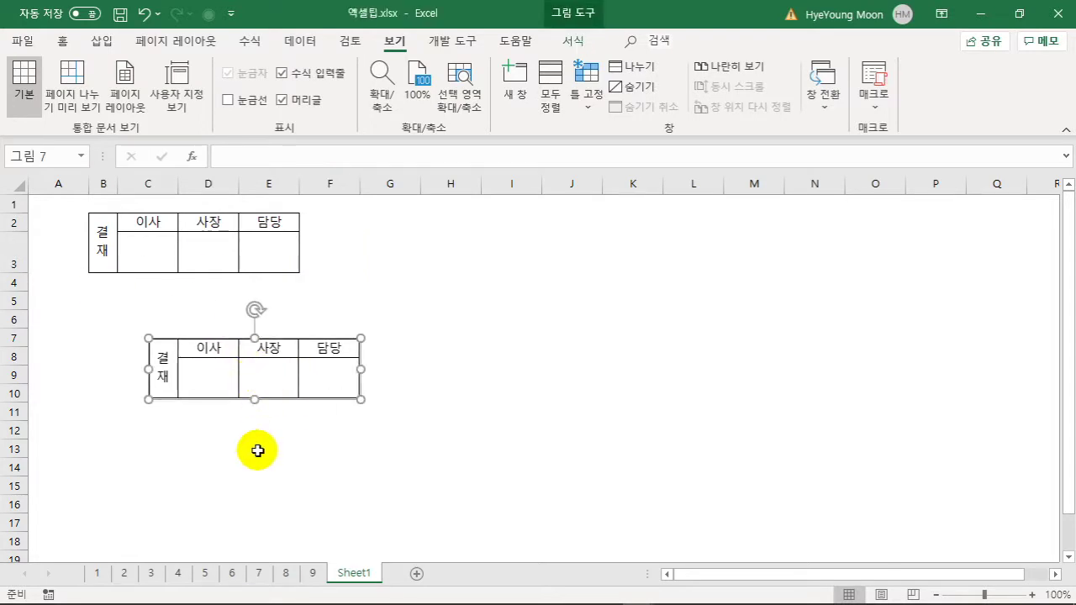